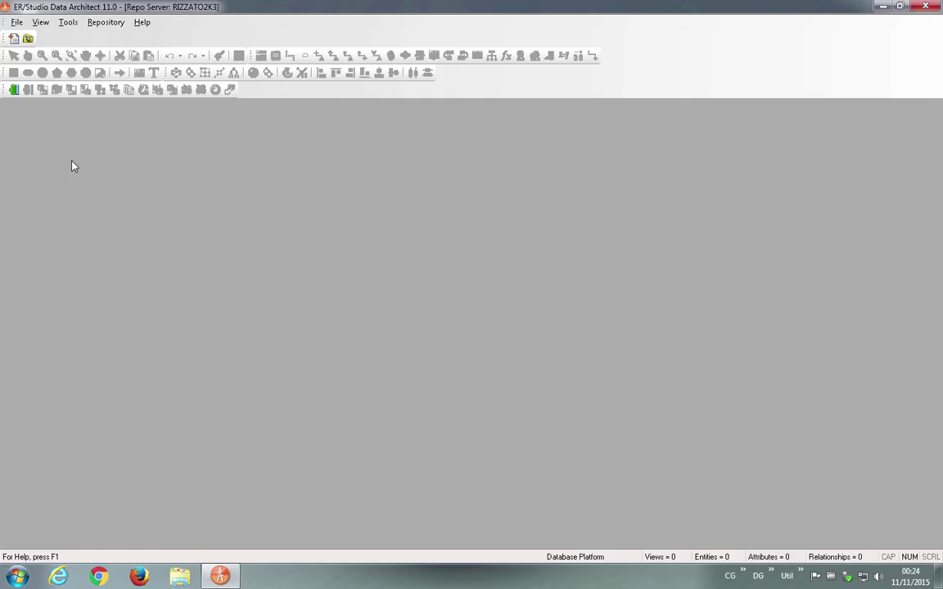
# Start a new model and choose Relational as the type for a newly drawn data model
pyautogui.click(15, 23)
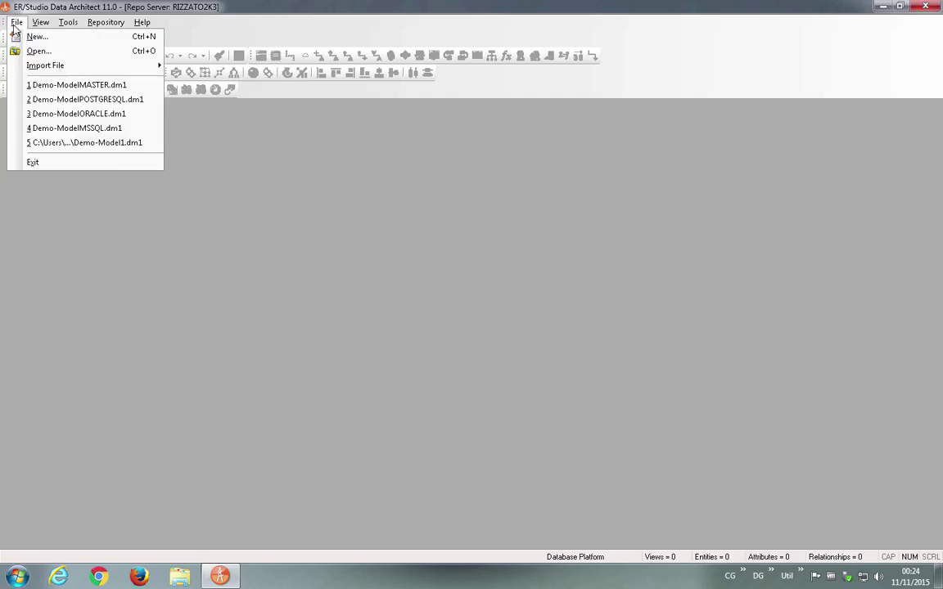
pyautogui.click(37, 36)
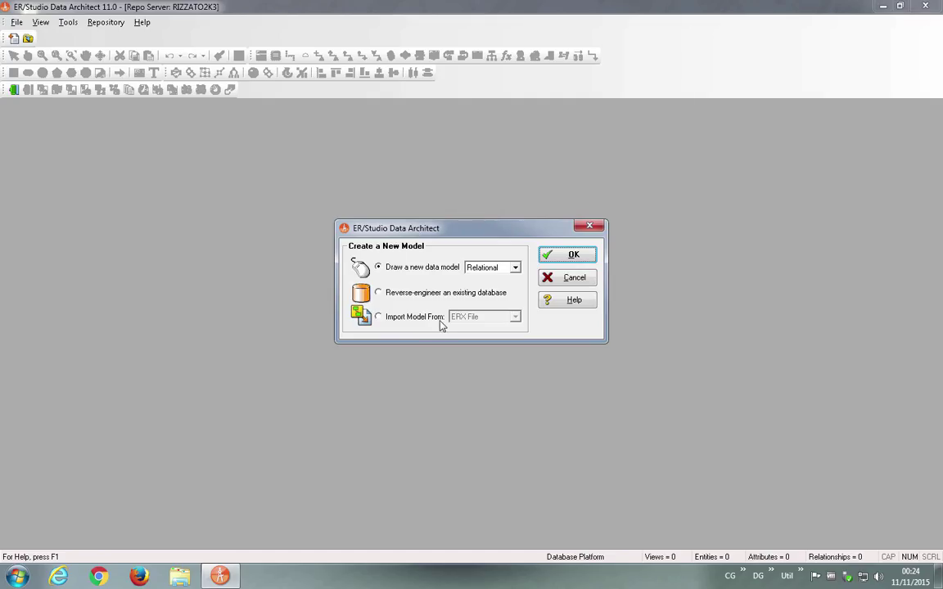
pyautogui.click(487, 271)
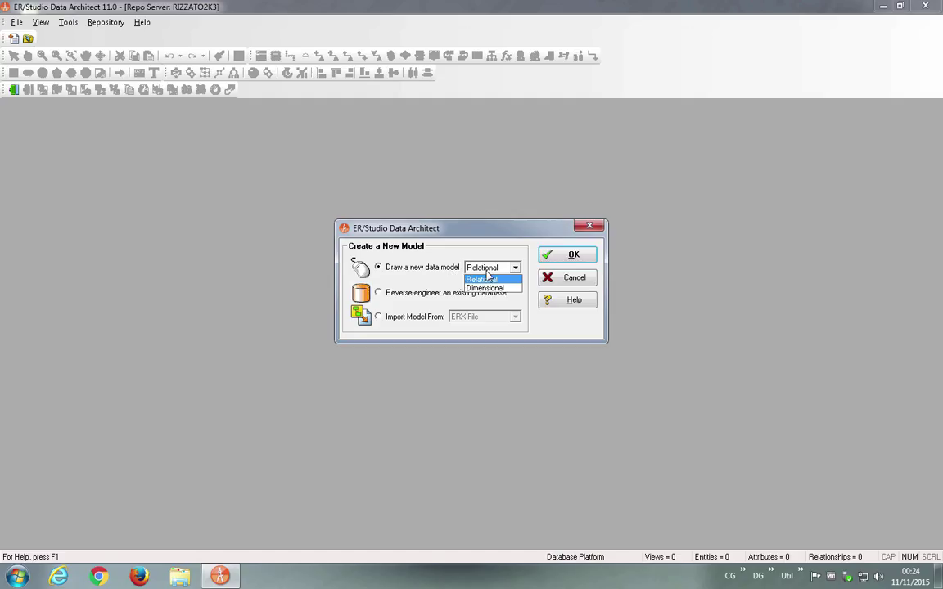
pyautogui.click(491, 280)
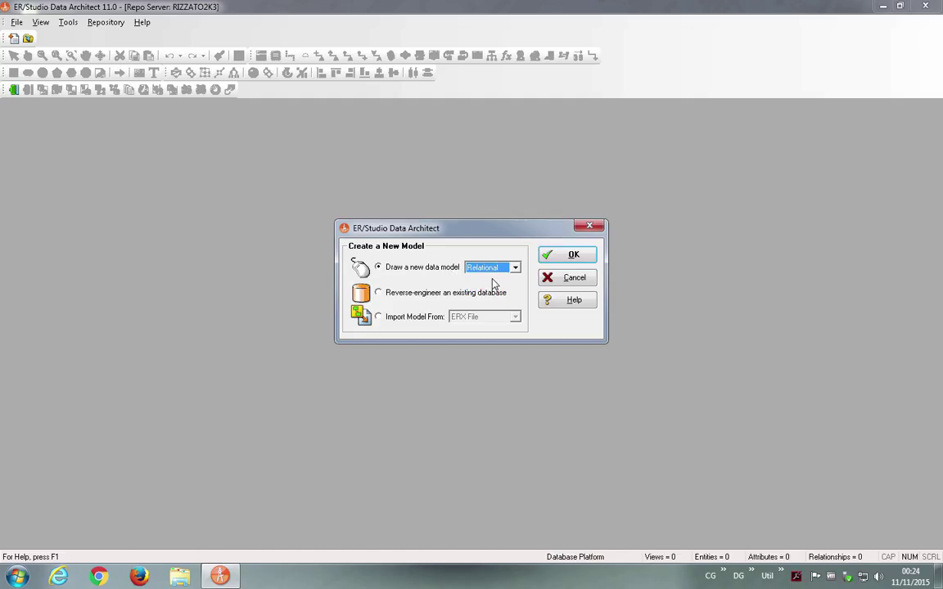
# Examine the sources a new model can be imported from through External Metadata, and cancel the import
pyautogui.click(415, 296)
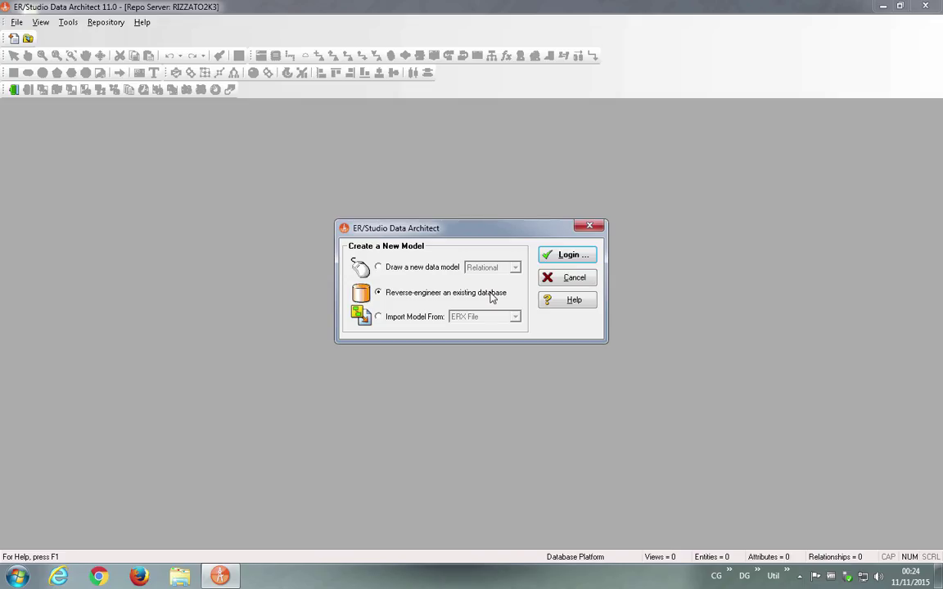
pyautogui.click(409, 318)
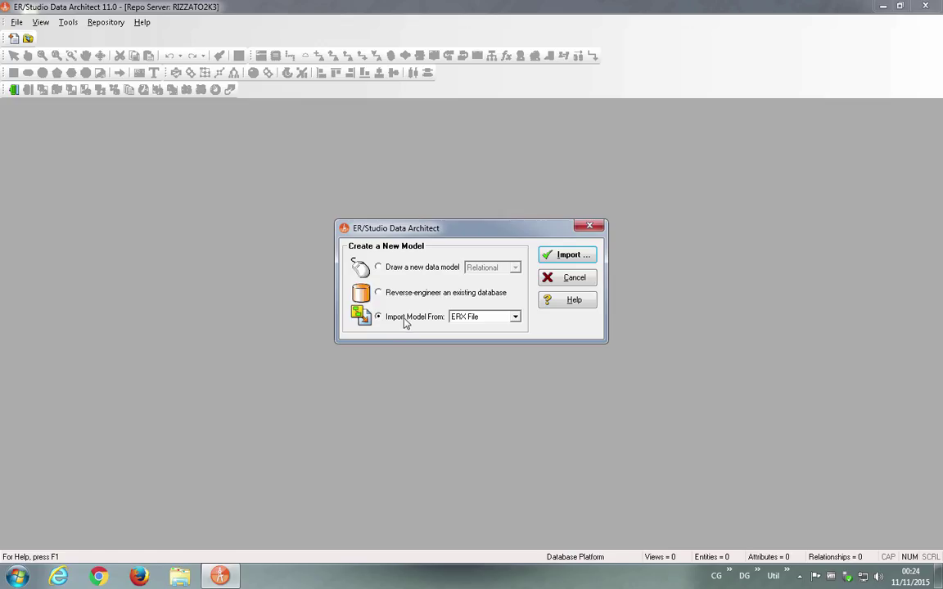
pyautogui.click(485, 317)
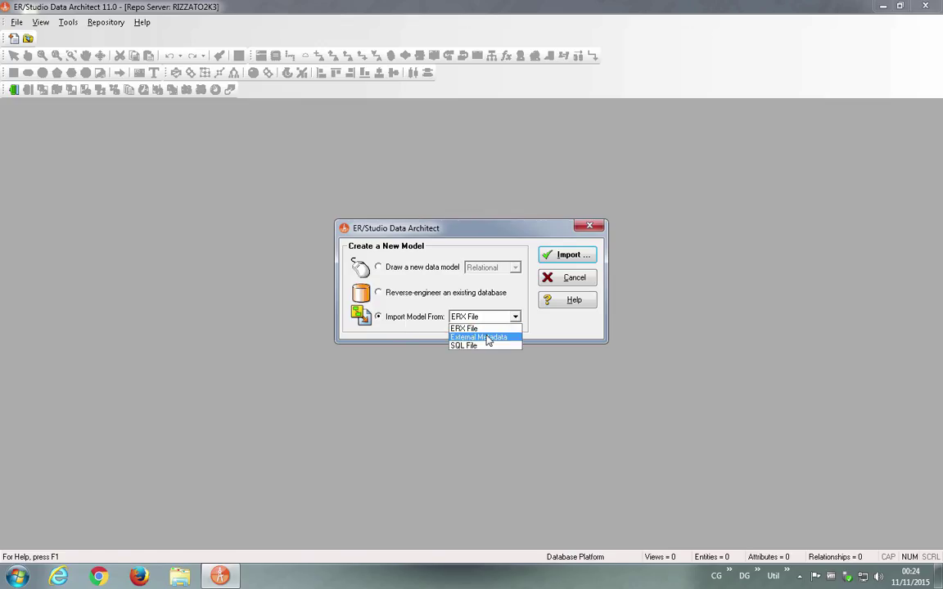
pyautogui.click(482, 336)
pyautogui.click(567, 261)
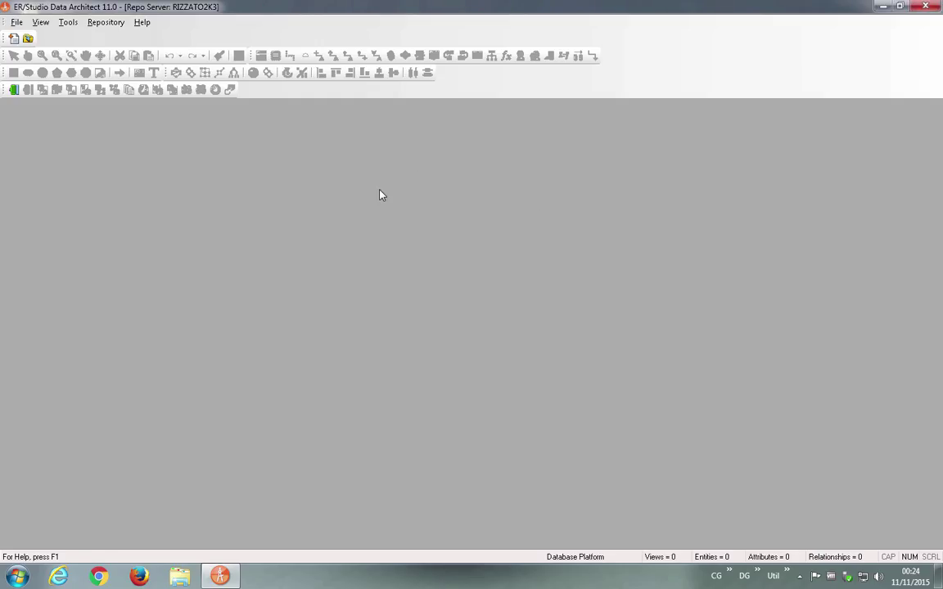
pyautogui.click(567, 141)
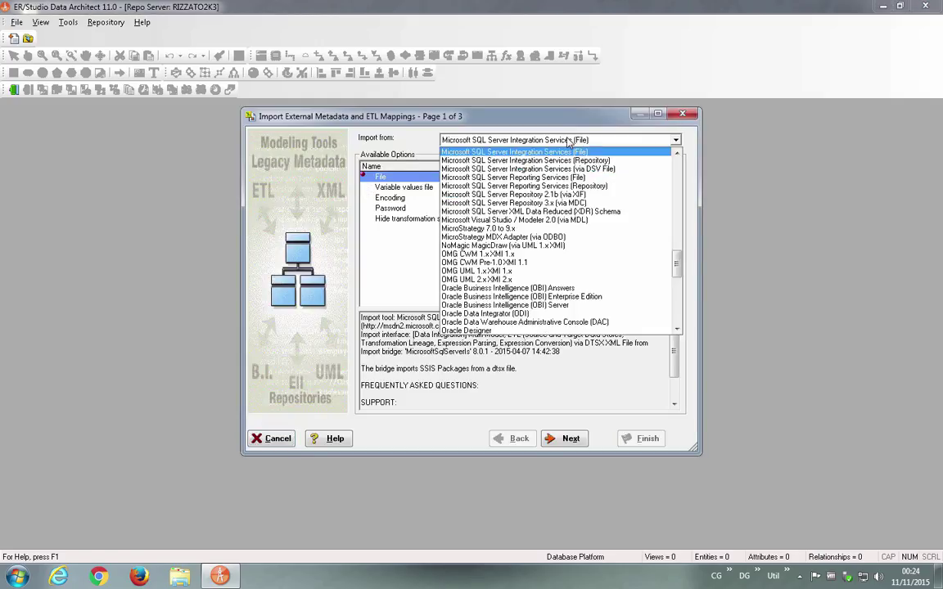
pyautogui.scroll(1, 679, 246)
pyautogui.moveTo(679, 245); pyautogui.dragTo(676, 315)
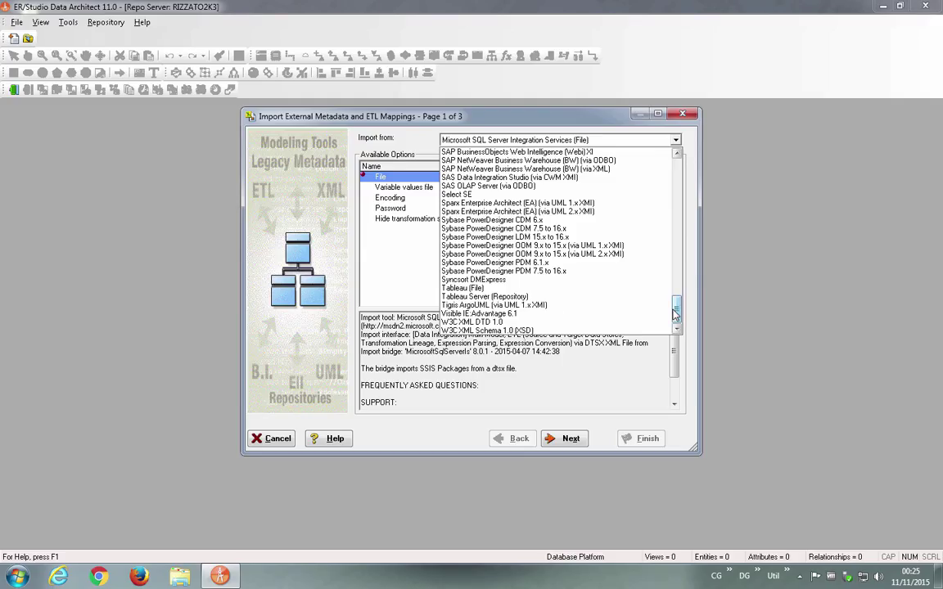
pyautogui.moveTo(675, 315); pyautogui.dragTo(679, 168)
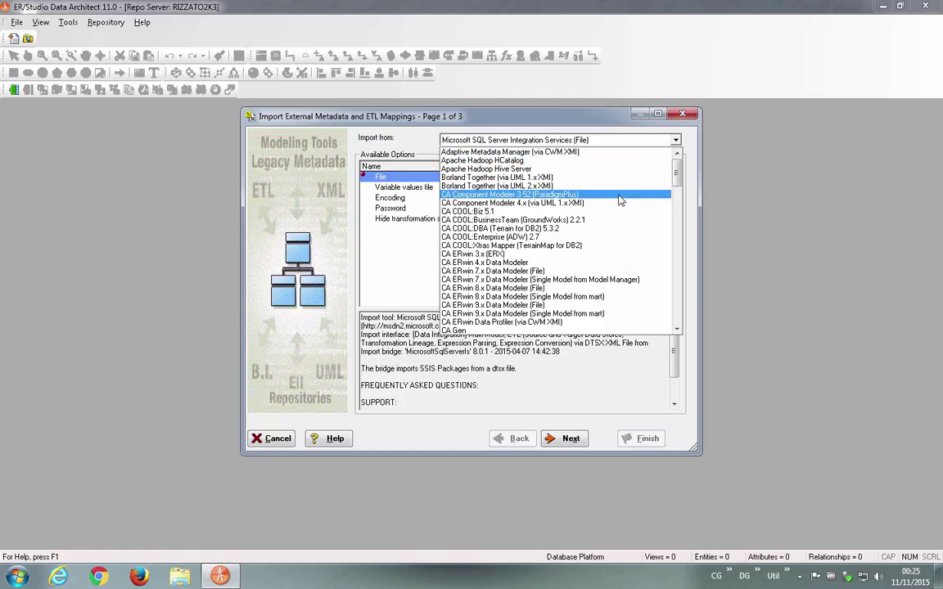
pyautogui.click(695, 121)
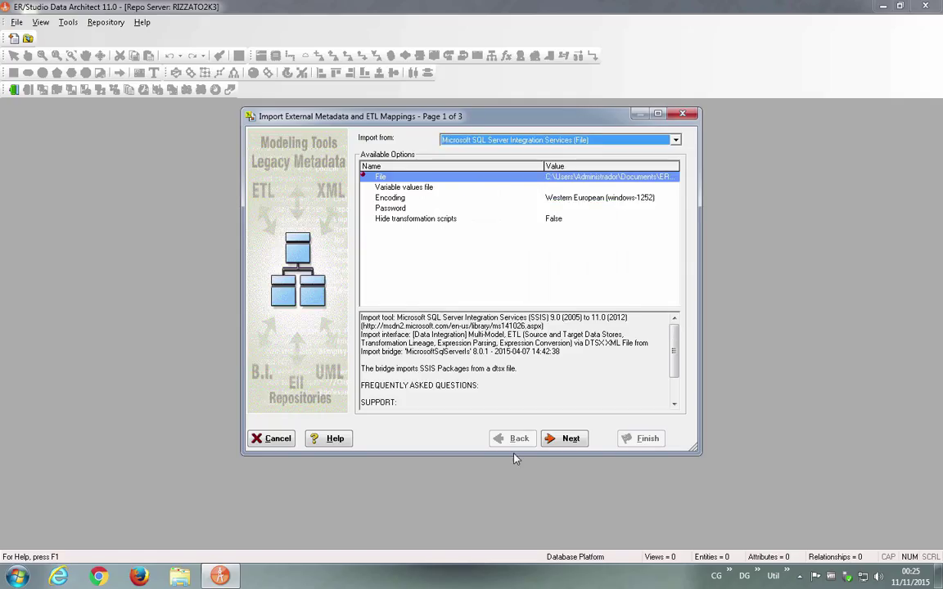
pyautogui.click(272, 439)
# Create a newly drawn relational data model and widen its diagram area by narrowing the model tree
pyautogui.click(423, 268)
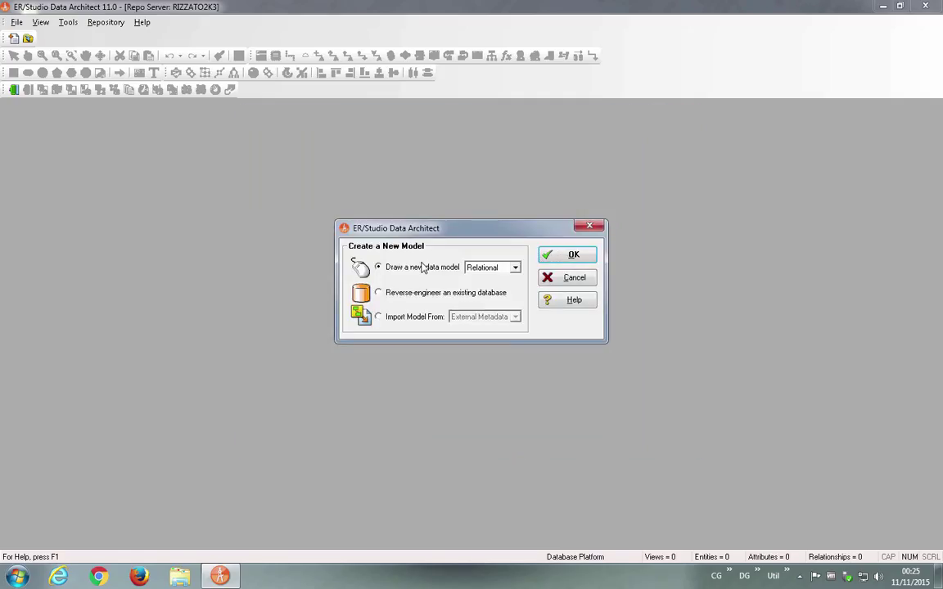
pyautogui.click(567, 257)
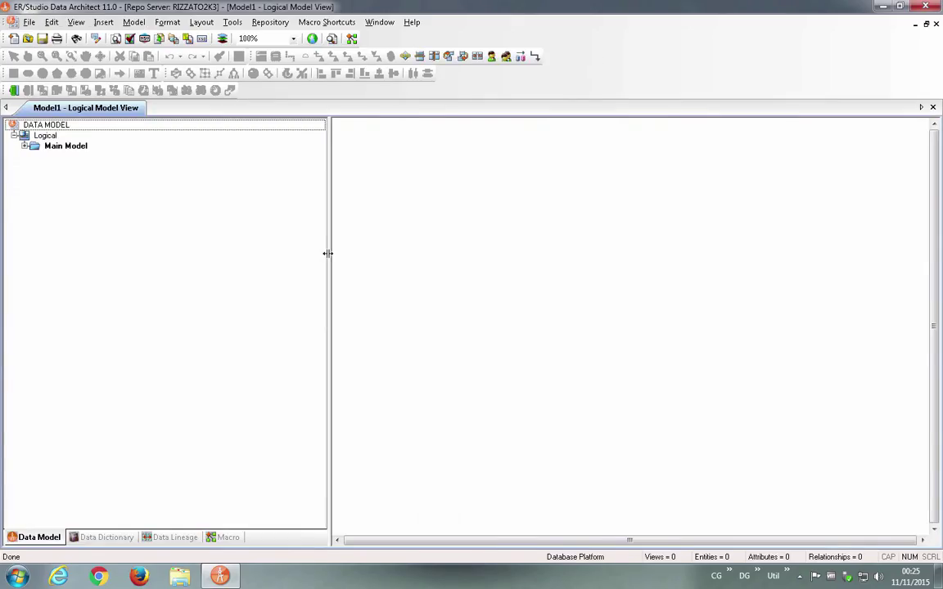
pyautogui.moveTo(329, 253); pyautogui.dragTo(269, 242)
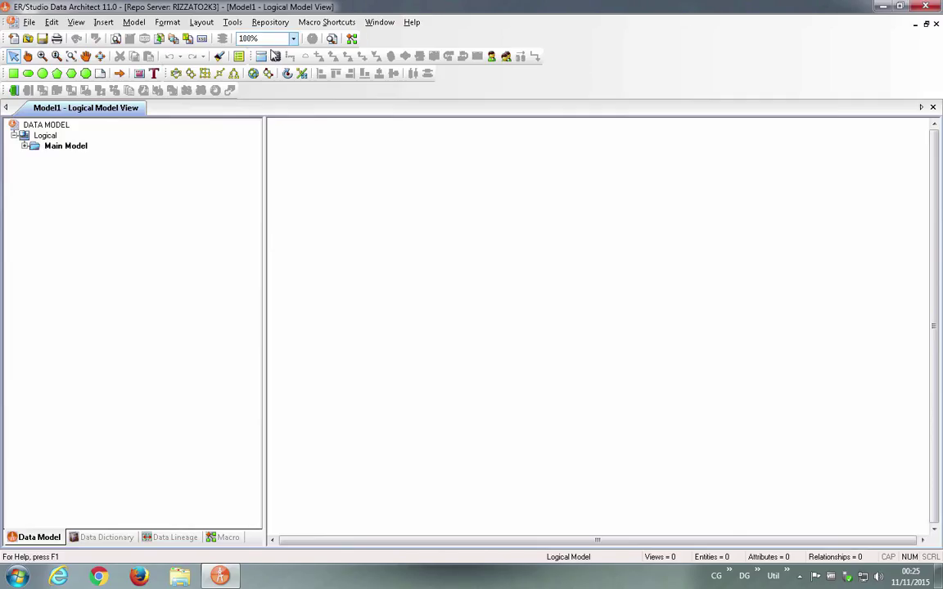
# Place two entities in the empty diagram, the second one below and to the right of the first
pyautogui.click(261, 56)
pyautogui.click(383, 192)
pyautogui.click(541, 270)
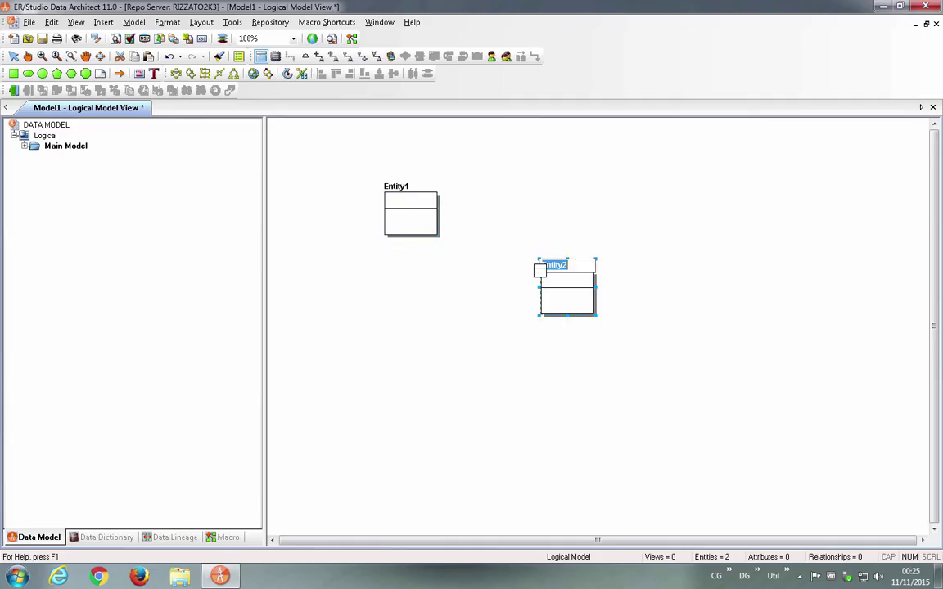
pyautogui.click(13, 56)
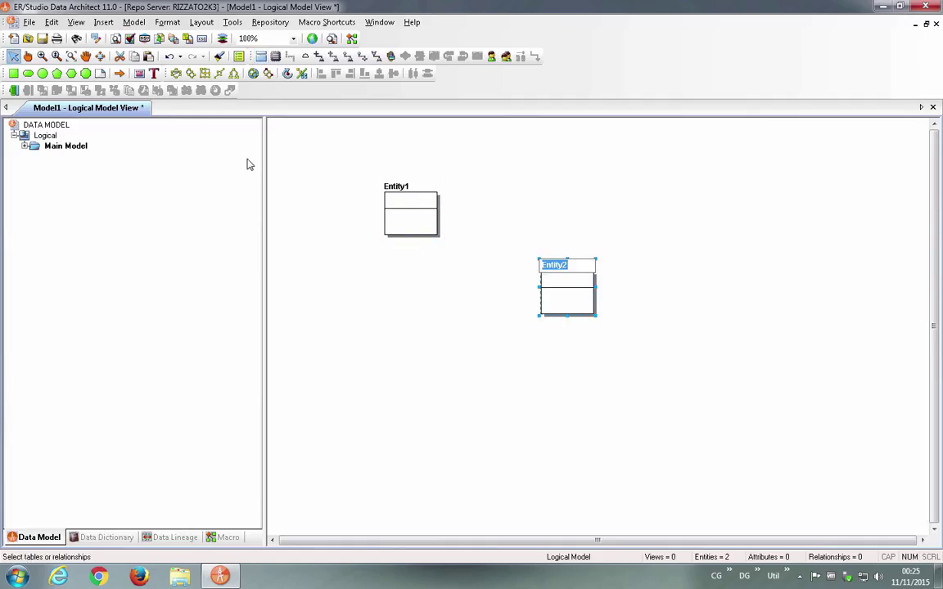
# Rename the first entity, Entity1, as CLIENTE
pyautogui.click(397, 187)
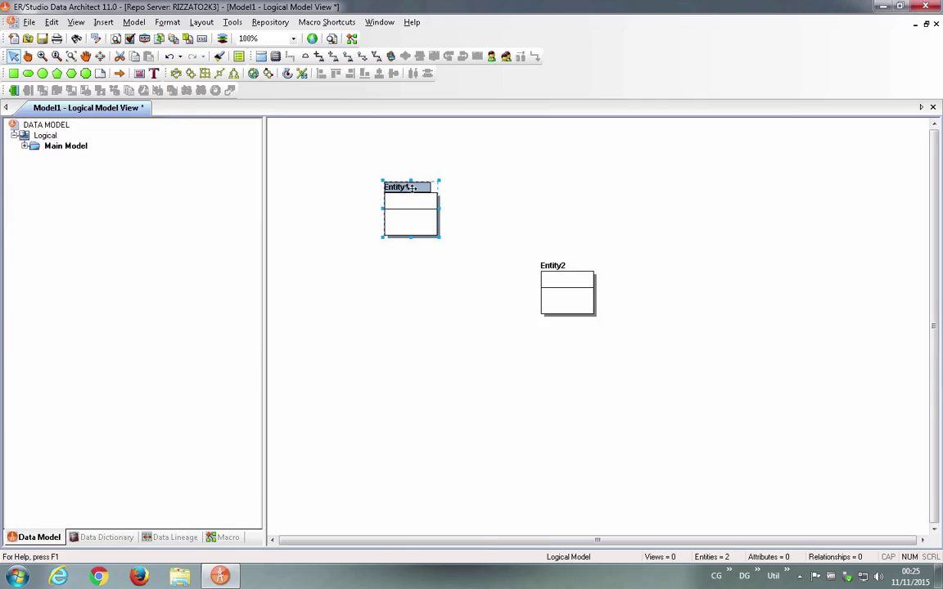
pyautogui.click(411, 187)
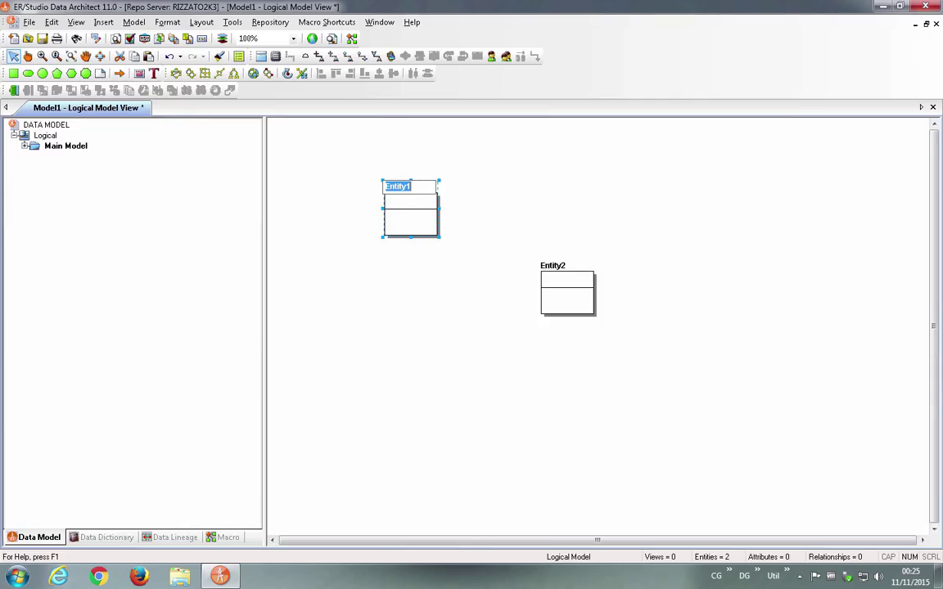
pyautogui.write('CLIENTE')
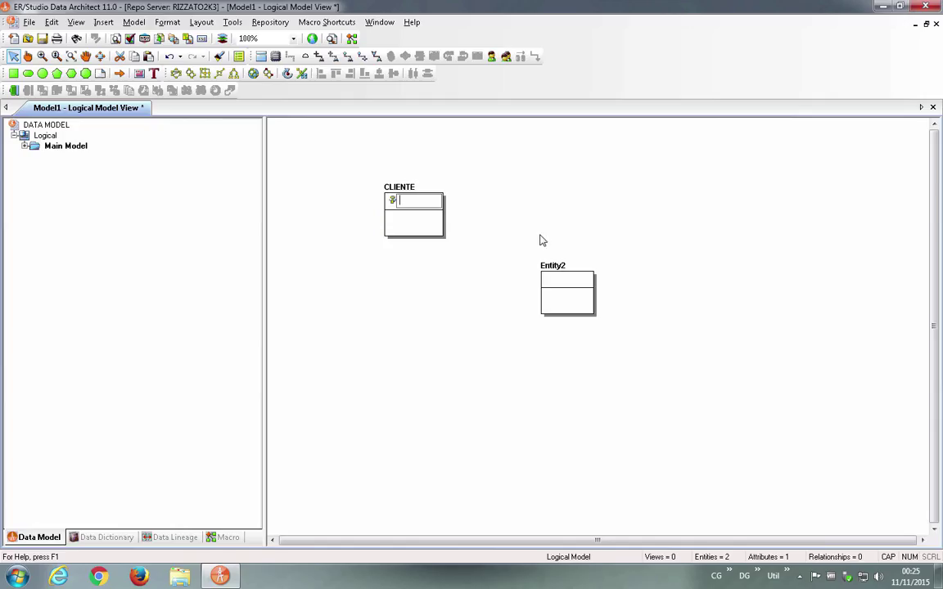
# Rename the second entity, Entity2, as VENTAS
pyautogui.doubleClick(549, 266)
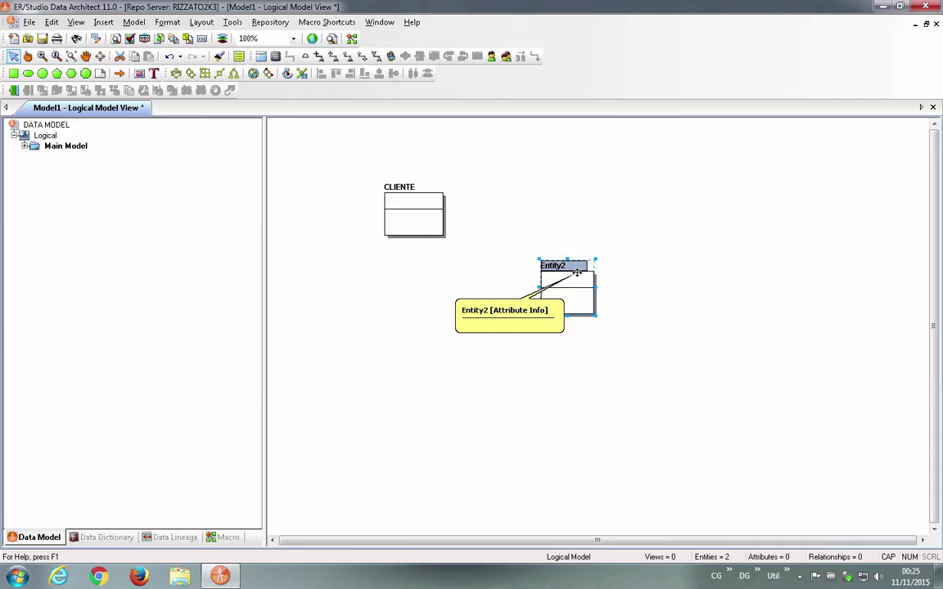
pyautogui.click(563, 266)
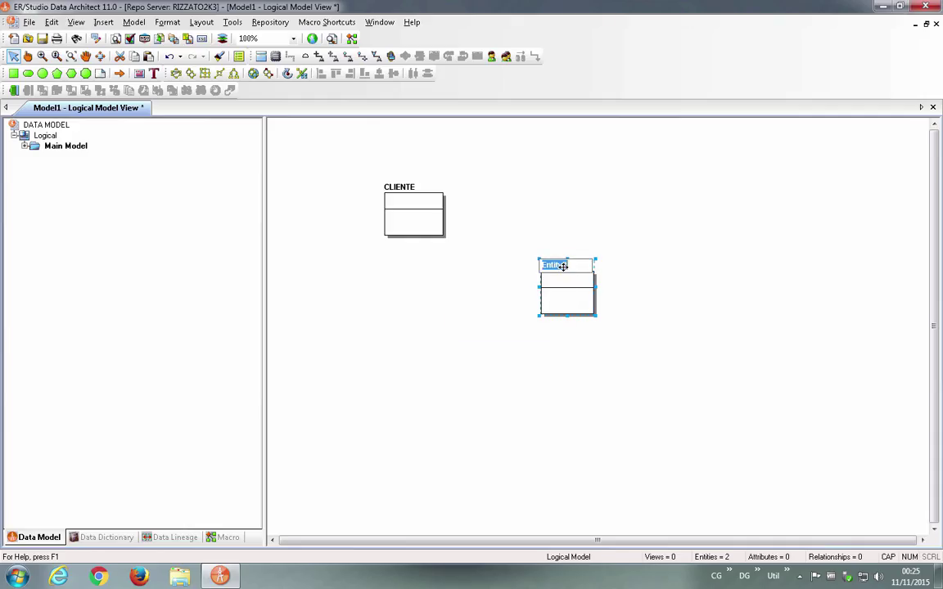
pyautogui.write('VENTAS')
pyautogui.press('Return')
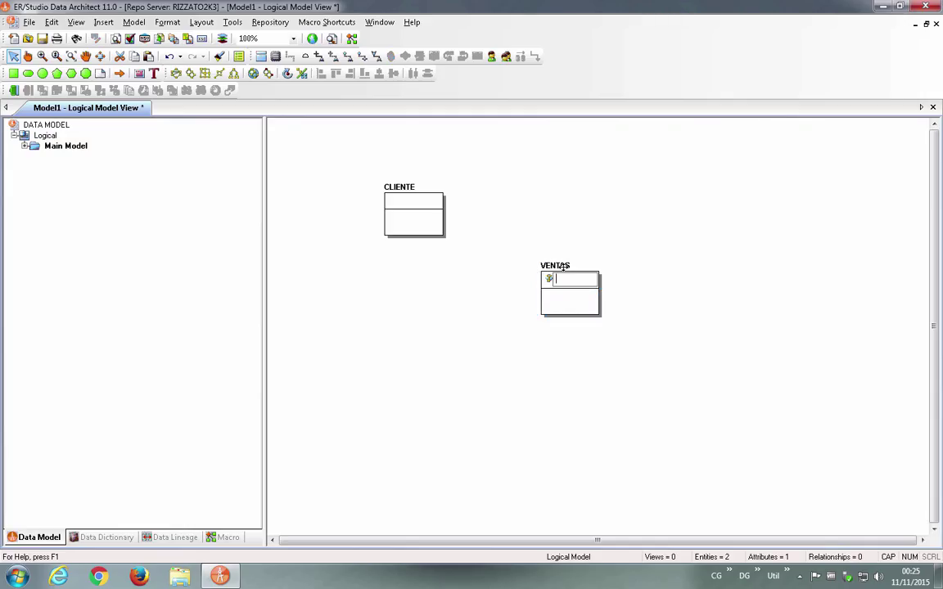
# Add an attribute CLIENTE_ID to the CLIENTE entity with datatype NUMERIC and width 10, and save it
pyautogui.click(405, 191)
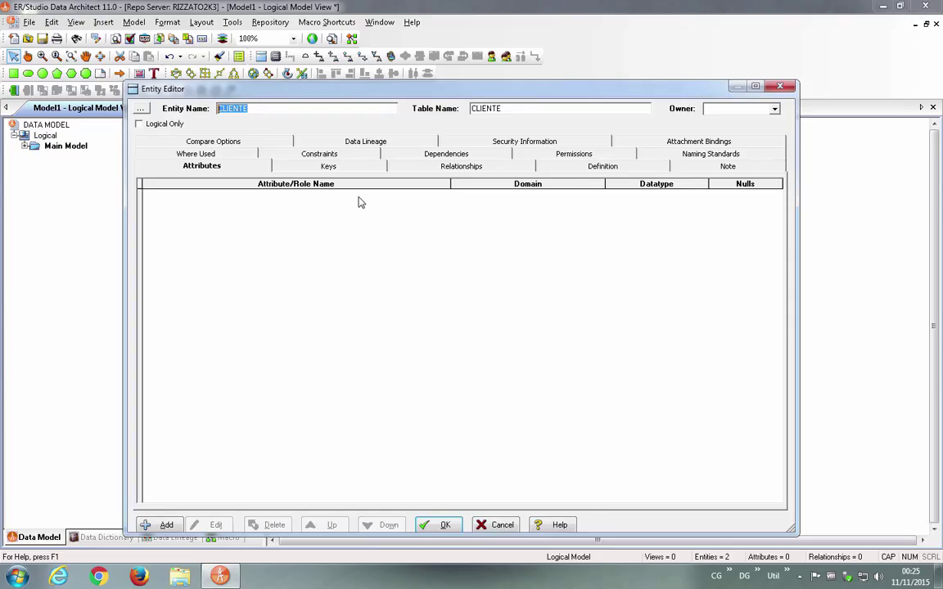
pyautogui.click(168, 522)
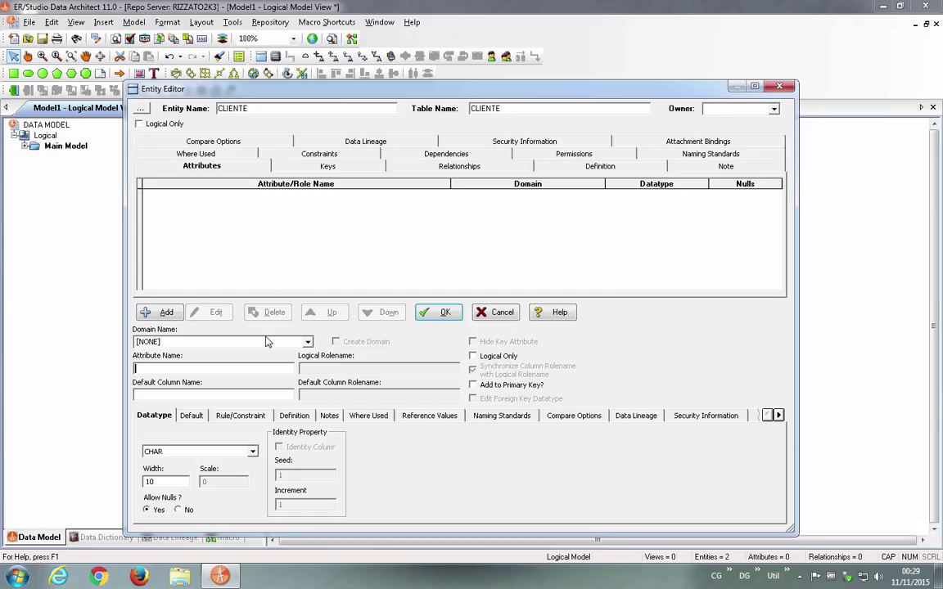
pyautogui.write('C')
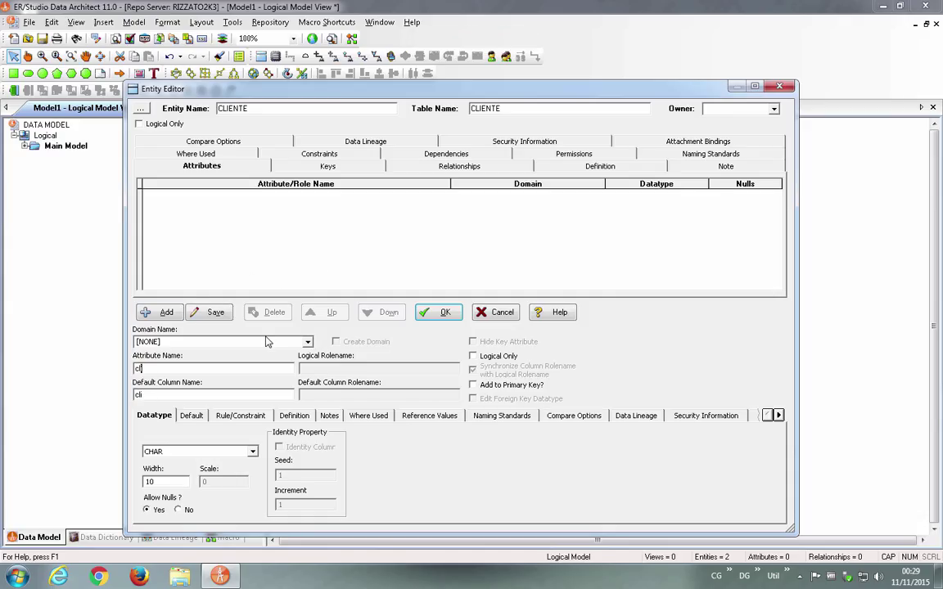
pyautogui.write('LIENTE_ID')
pyautogui.press('Tab')
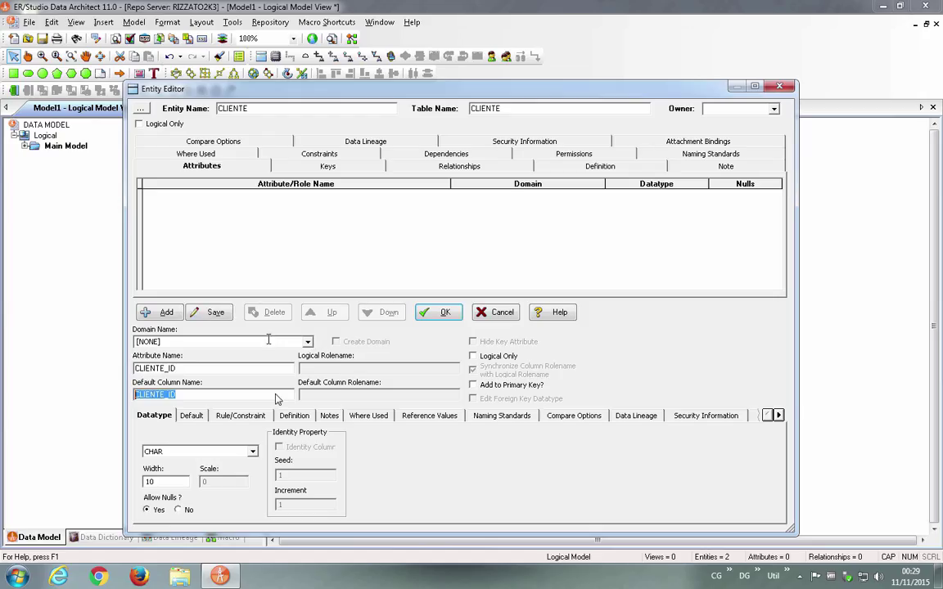
pyautogui.click(218, 455)
pyautogui.press('n')
pyautogui.press('u')
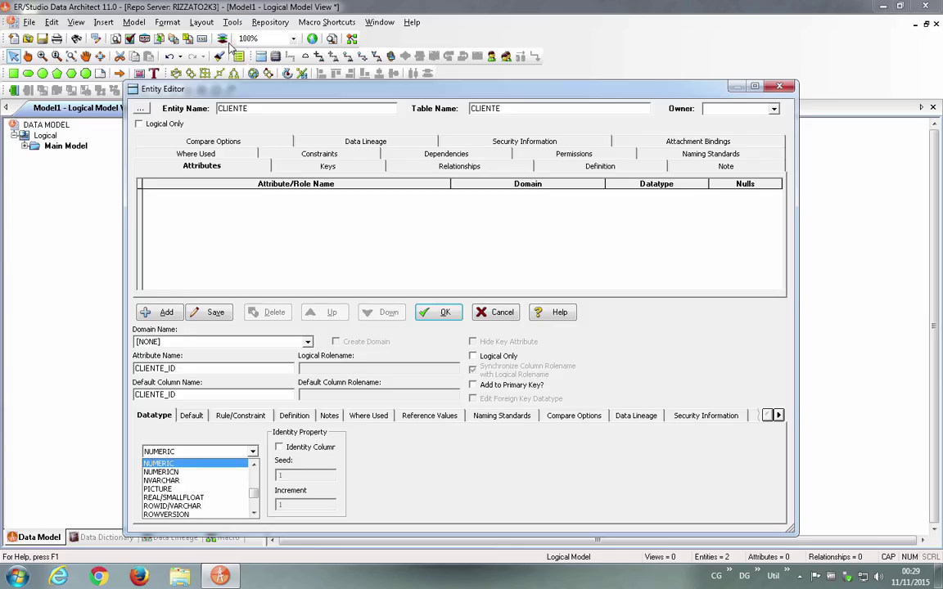
pyautogui.click(173, 466)
pyautogui.click(163, 482)
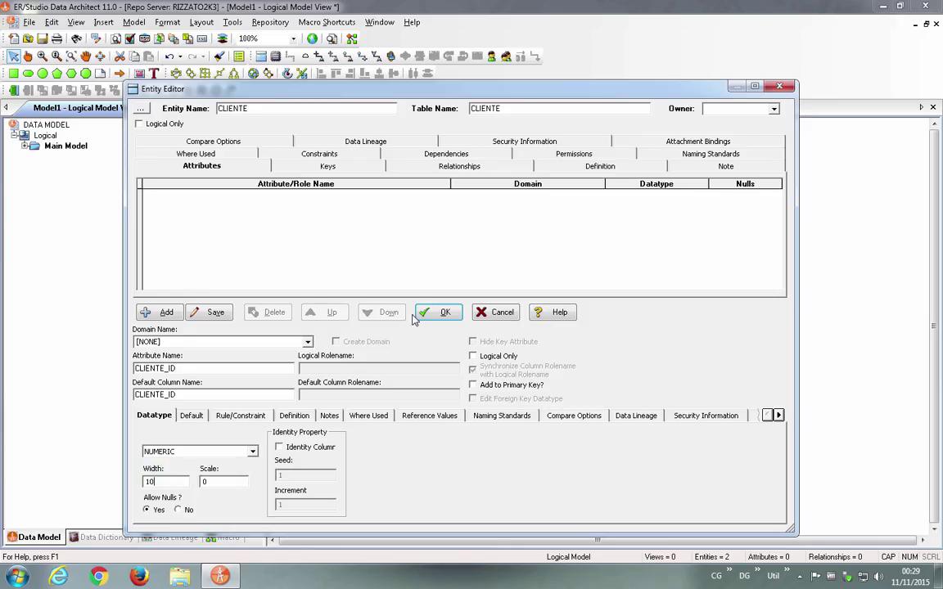
pyautogui.click(208, 312)
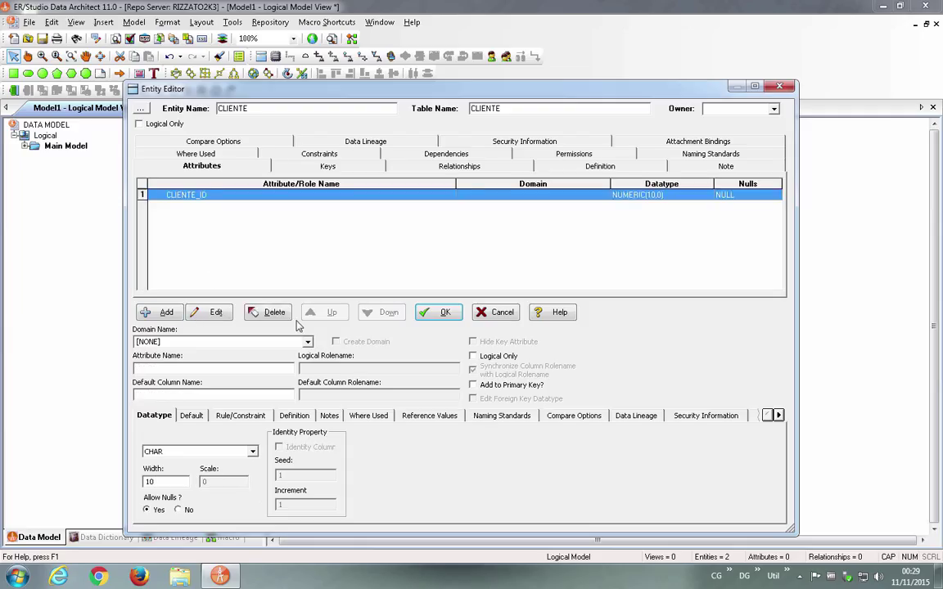
# Add an attribute NOMBRE to the CLIENTE entity with datatype VARCHAR and width 50, and confirm the entity's changes
pyautogui.click(244, 367)
pyautogui.write('NOMBRE')
pyautogui.press('Tab')
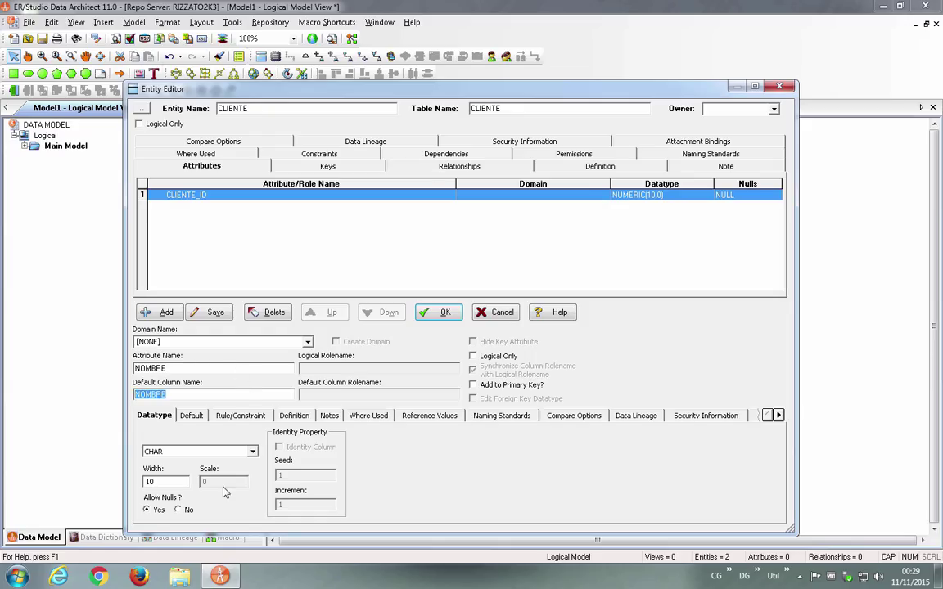
pyautogui.click(232, 452)
pyautogui.scroll(3, 231, 452)
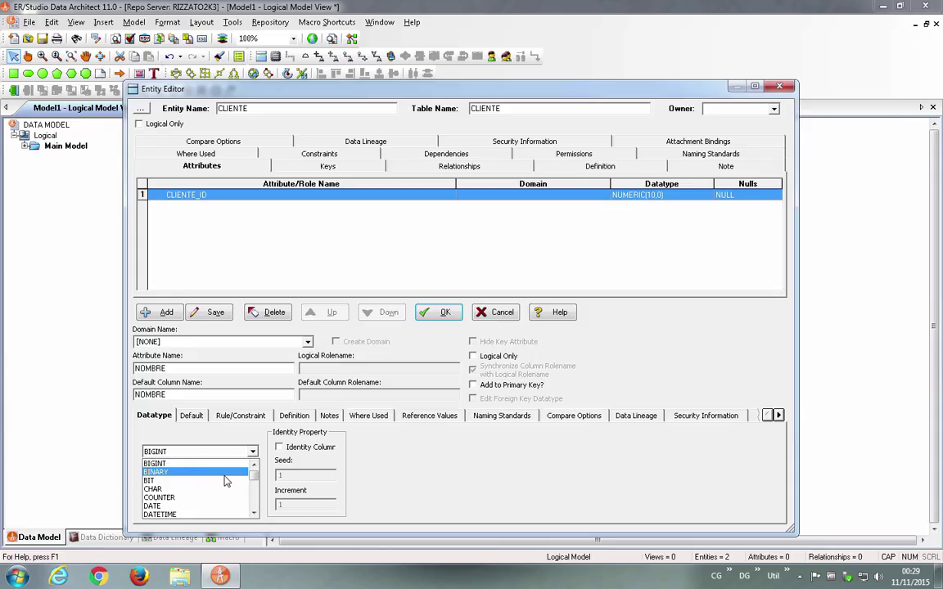
pyautogui.scroll(-10, 227, 482)
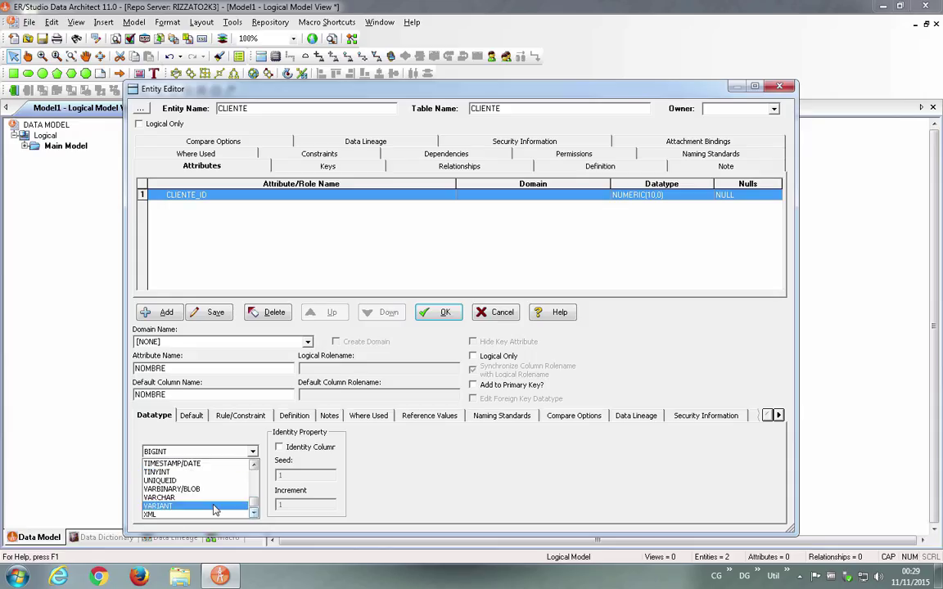
pyautogui.click(215, 498)
pyautogui.doubleClick(166, 479)
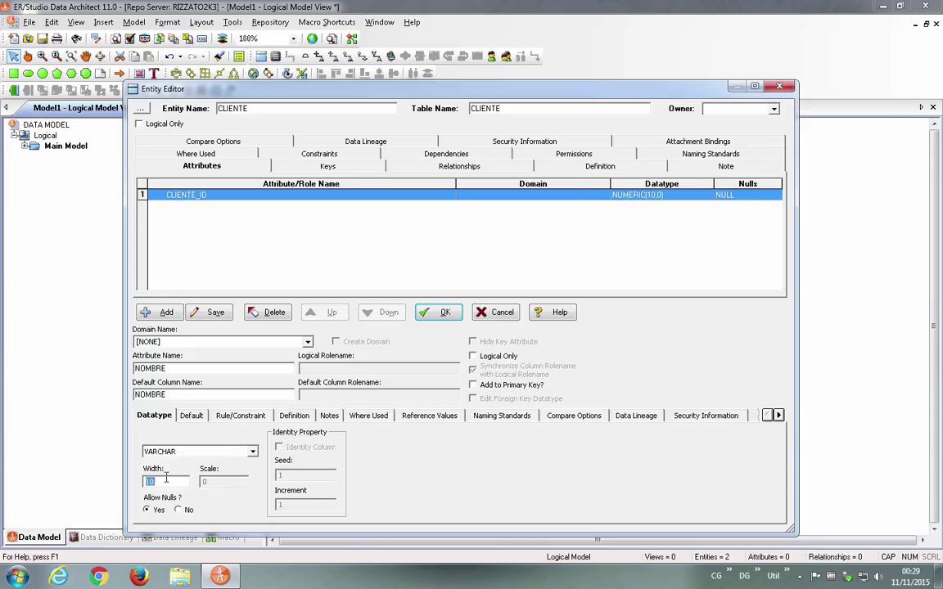
pyautogui.write('50')
pyautogui.click(438, 315)
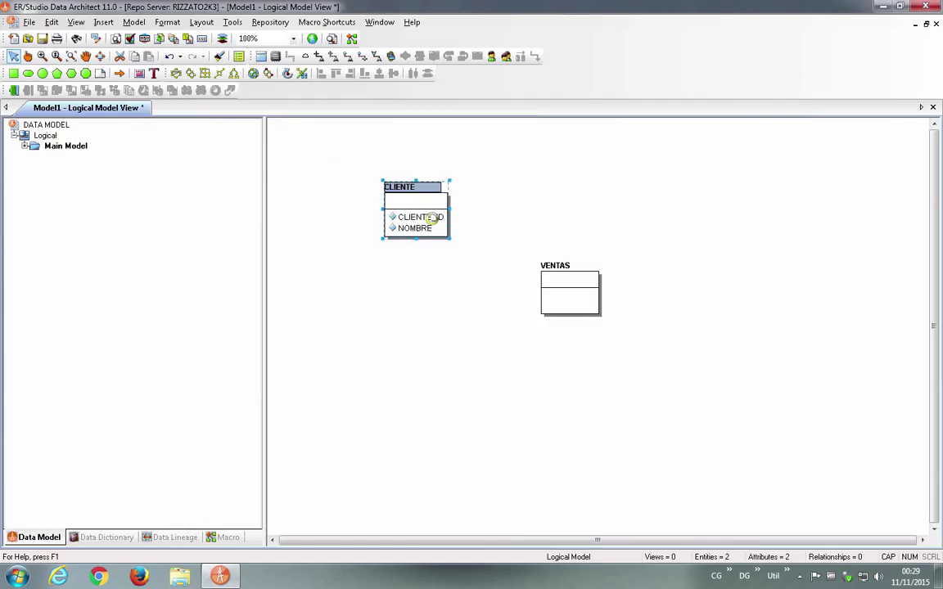
# Add the CLIENTE_ID attribute to the CLIENTE entity's primary key and confirm the entity's changes
pyautogui.doubleClick(436, 219)
pyautogui.doubleClick(254, 196)
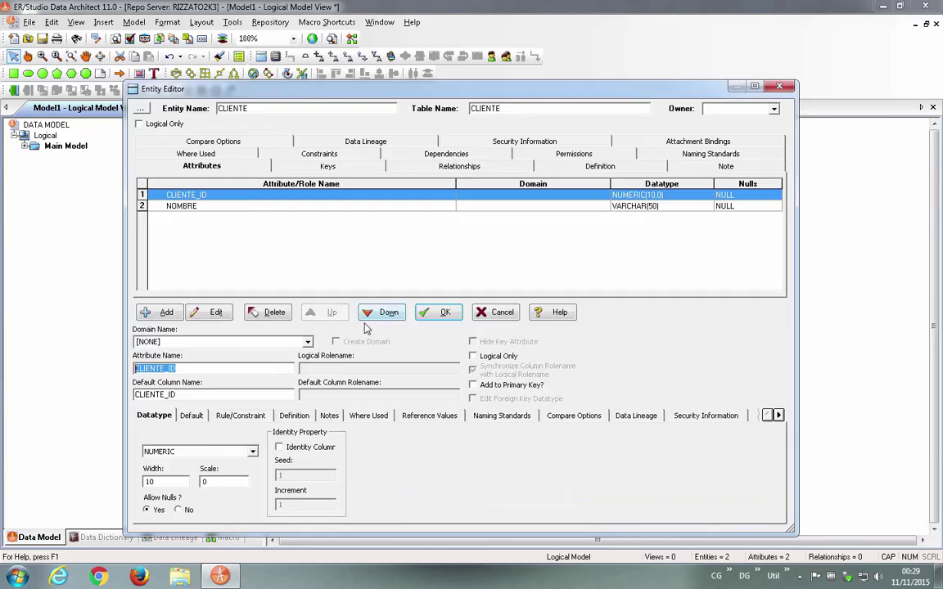
pyautogui.click(472, 385)
pyautogui.click(441, 314)
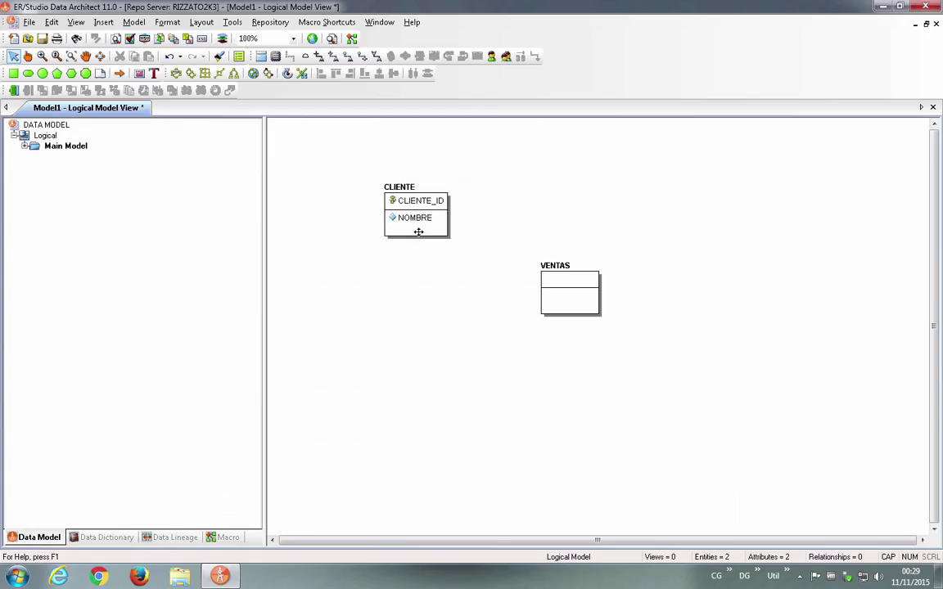
# Add an attribute VENTAS_ID with datatype NUMERIC to the VENTAS entity and include it in the primary key
pyautogui.moveTo(418, 233)
pyautogui.doubleClick(550, 270)
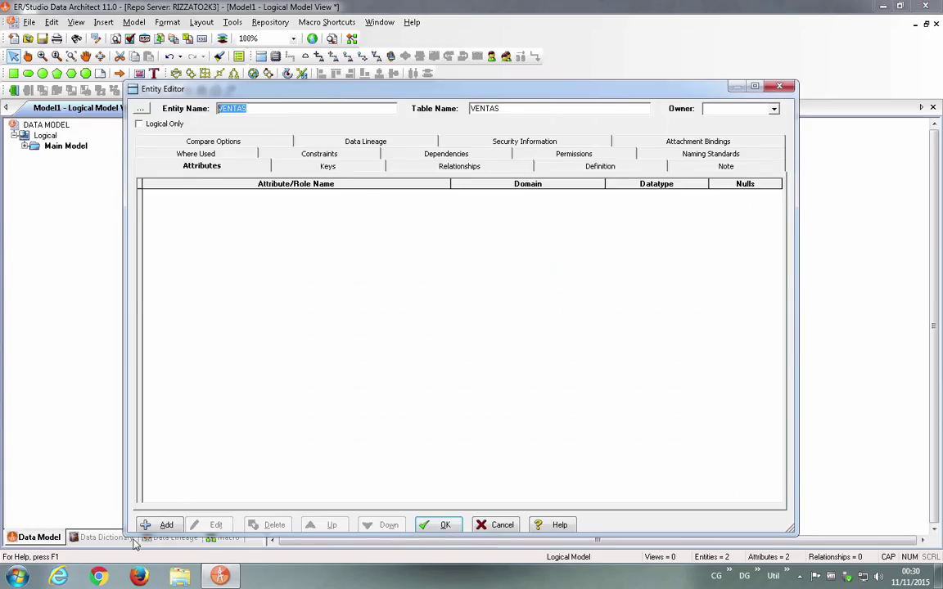
pyautogui.click(157, 525)
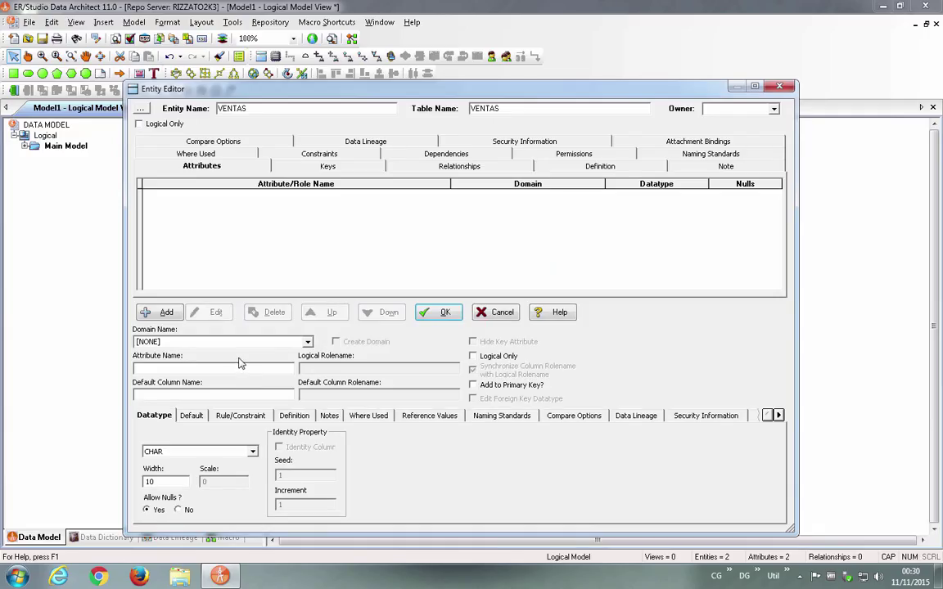
pyautogui.write('V')
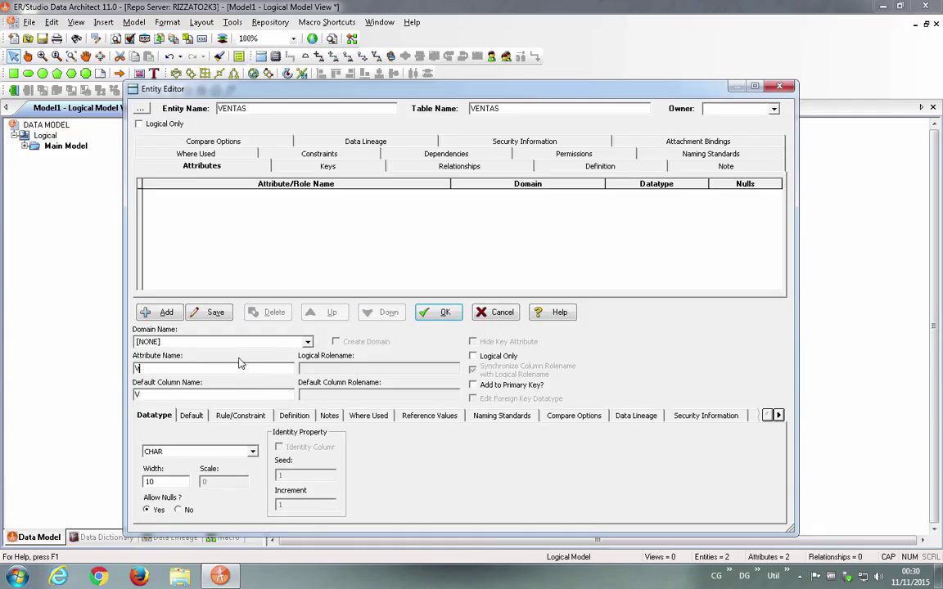
pyautogui.write('ENTAS_ID')
pyautogui.press('Tab')
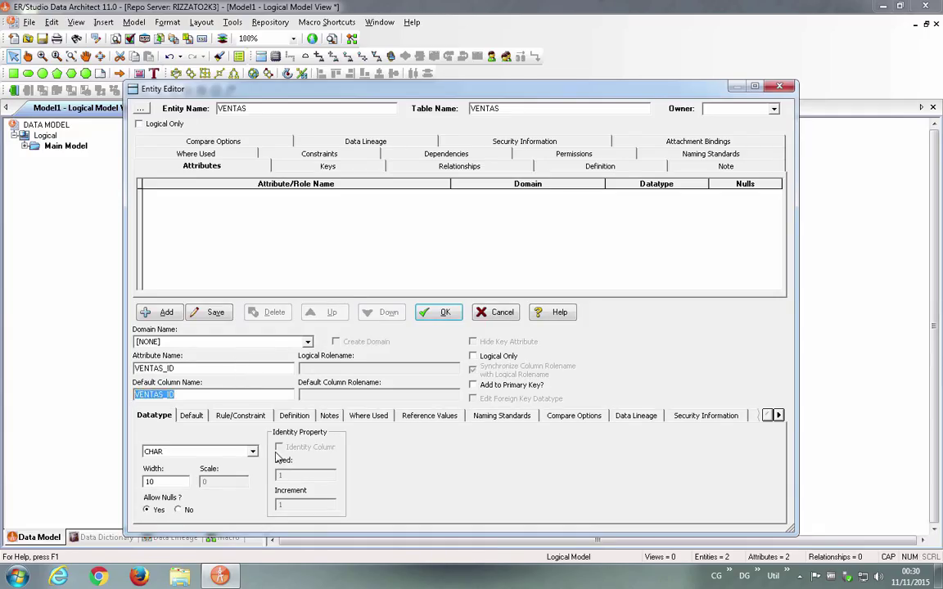
pyautogui.click(214, 453)
pyautogui.press('n')
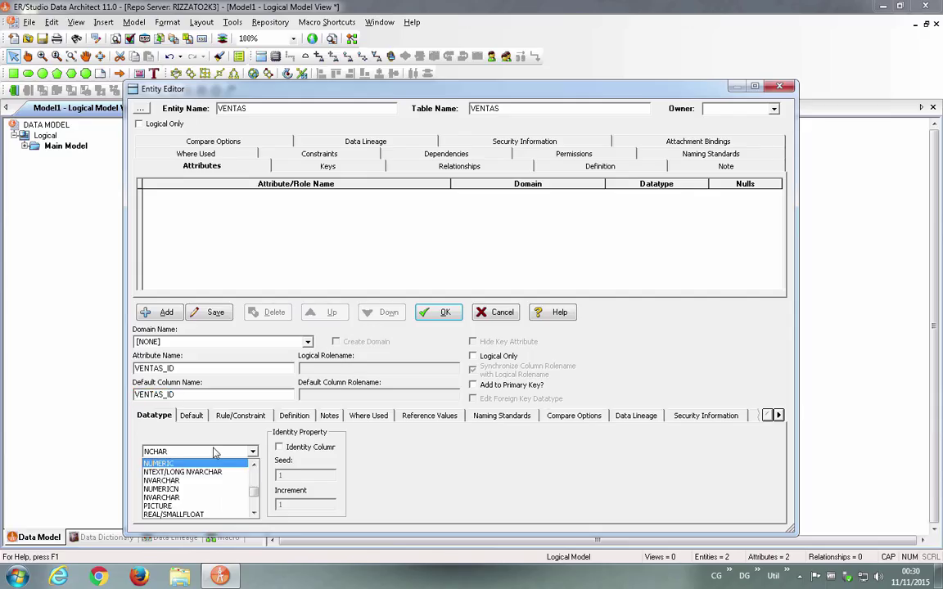
pyautogui.press('u')
pyautogui.press('Tab')
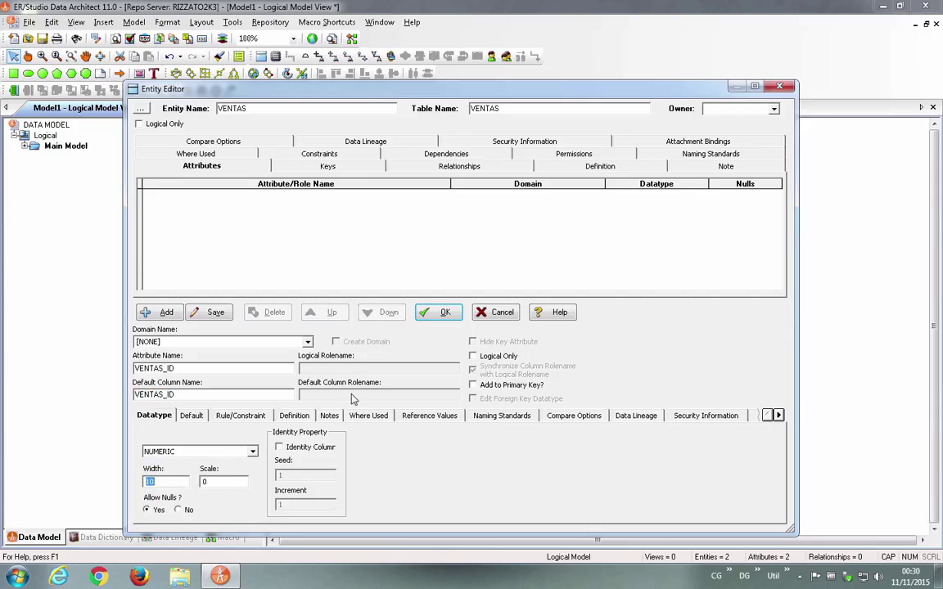
pyautogui.click(494, 385)
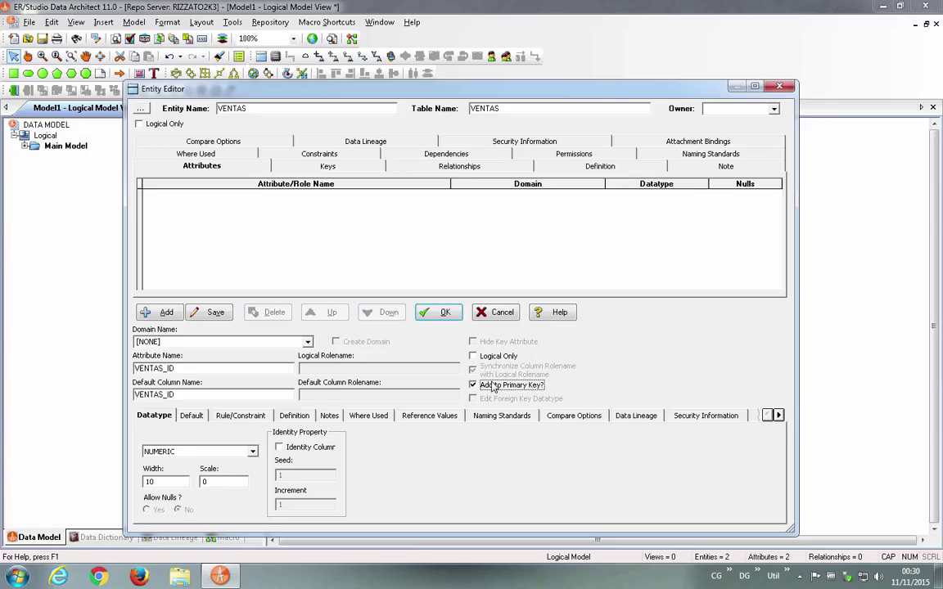
# Add an attribute FECHA with datatype DATETIME to the VENTAS entity
pyautogui.click(152, 313)
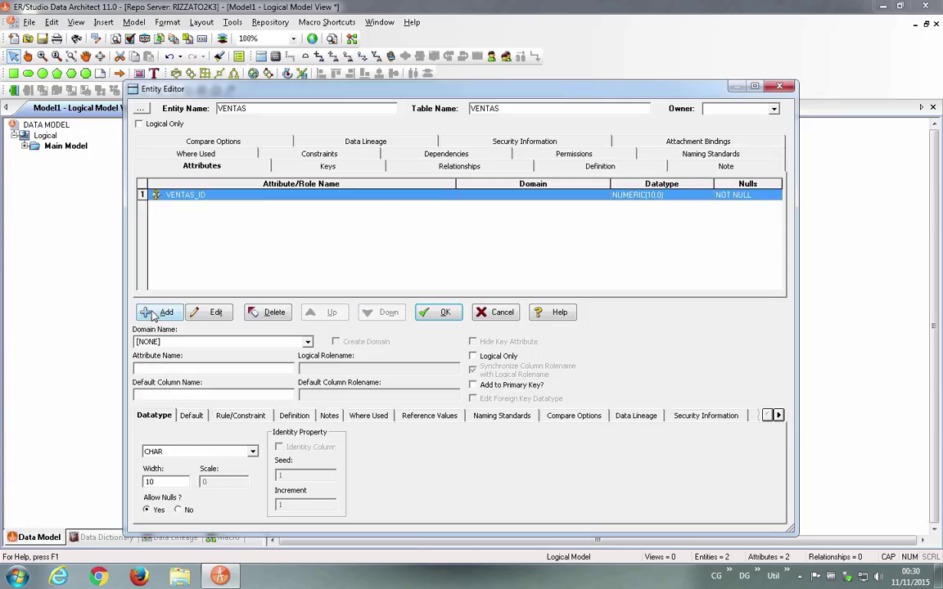
pyautogui.write('FECHA')
pyautogui.press('Tab')
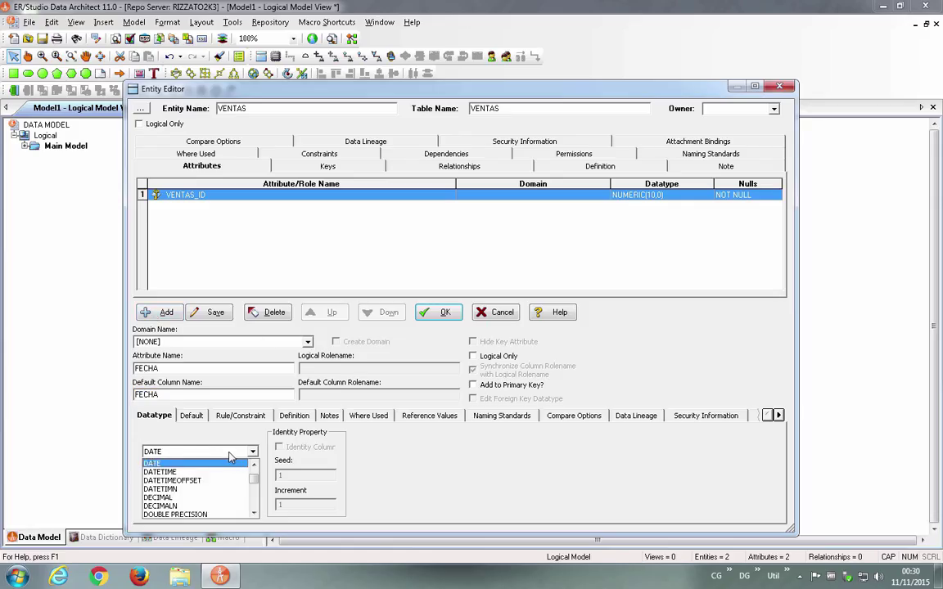
pyautogui.click(237, 472)
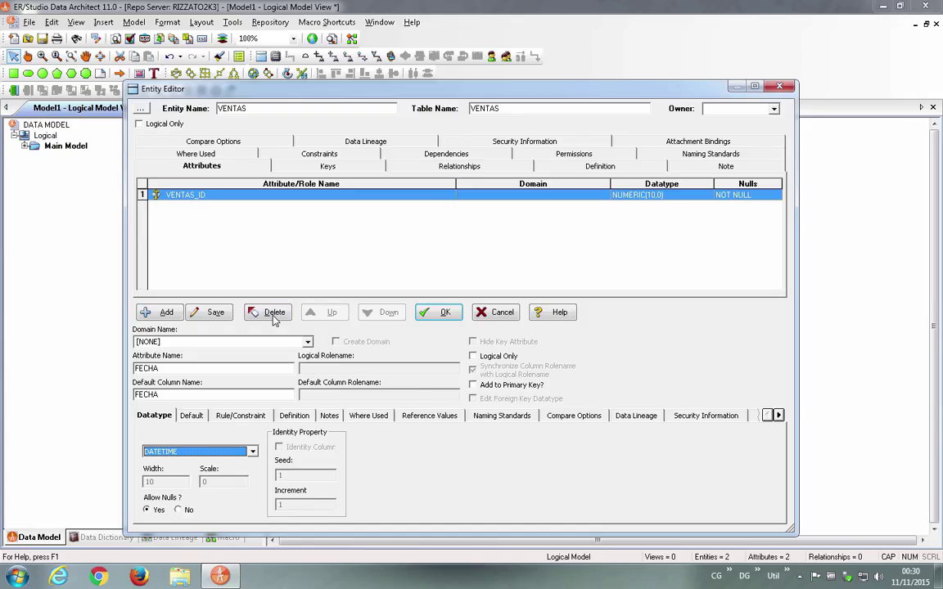
# Add an attribute MONTO to VENTAS with datatype DECIMAL, width 16 and scale 4, and confirm the entity's changes
pyautogui.click(165, 313)
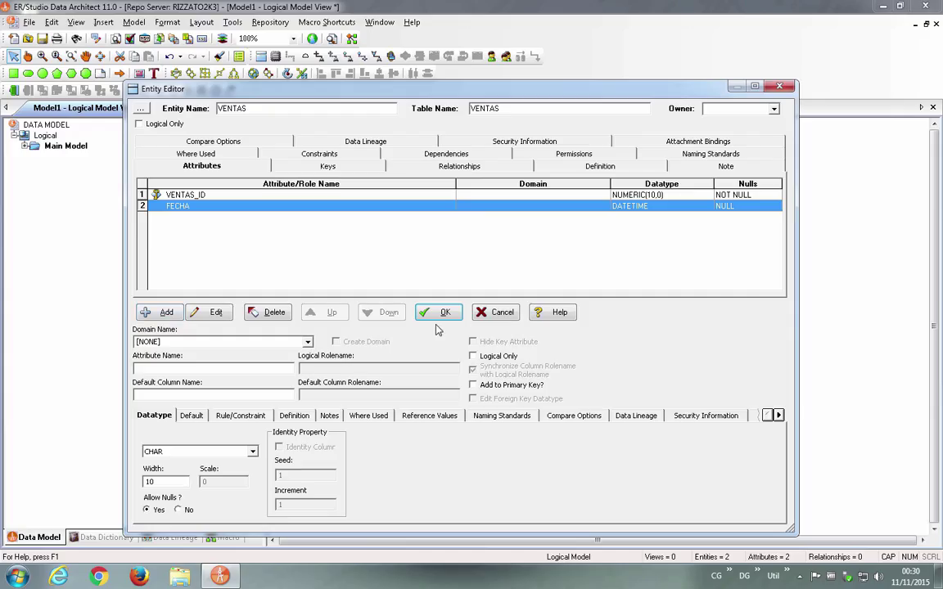
pyautogui.write('MONTO')
pyautogui.press('Tab')
pyautogui.click(211, 451)
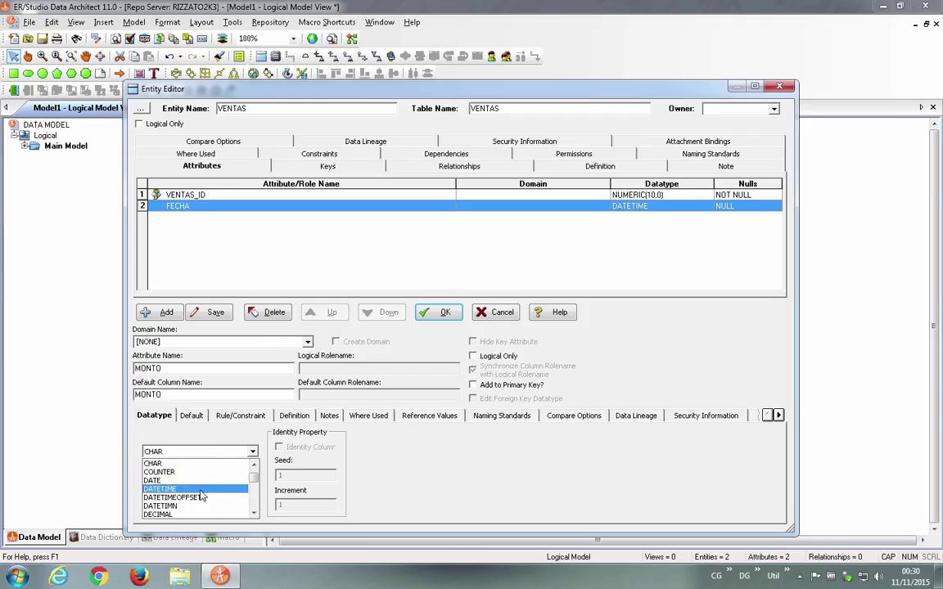
pyautogui.click(164, 514)
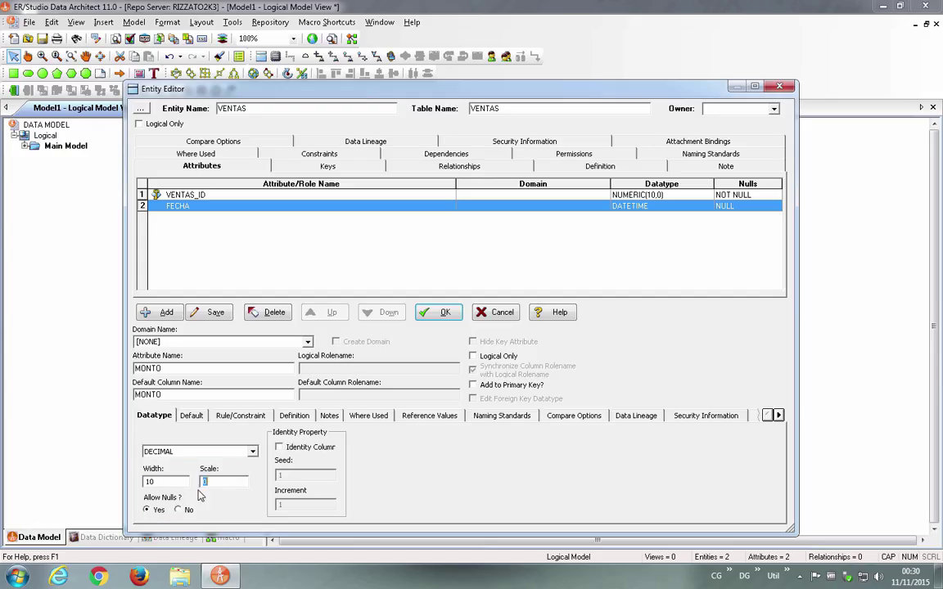
pyautogui.write('16')
pyautogui.press('Tab')
pyautogui.write('4')
pyautogui.click(443, 318)
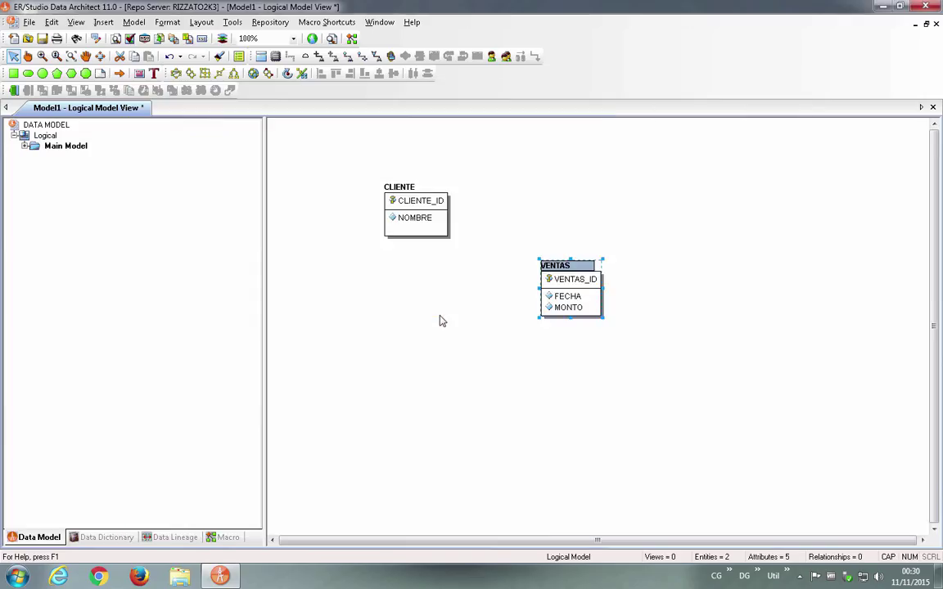
pyautogui.click(316, 135)
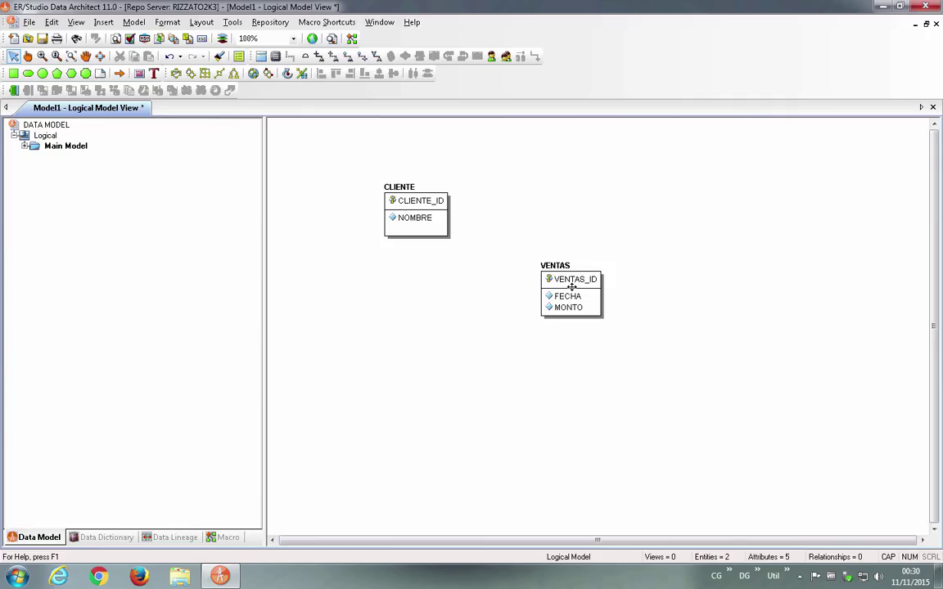
# Create a non-identifying, mandatory relationship from the CLIENTE entity to the VENTAS entity and return to the selection tool
pyautogui.click(333, 57)
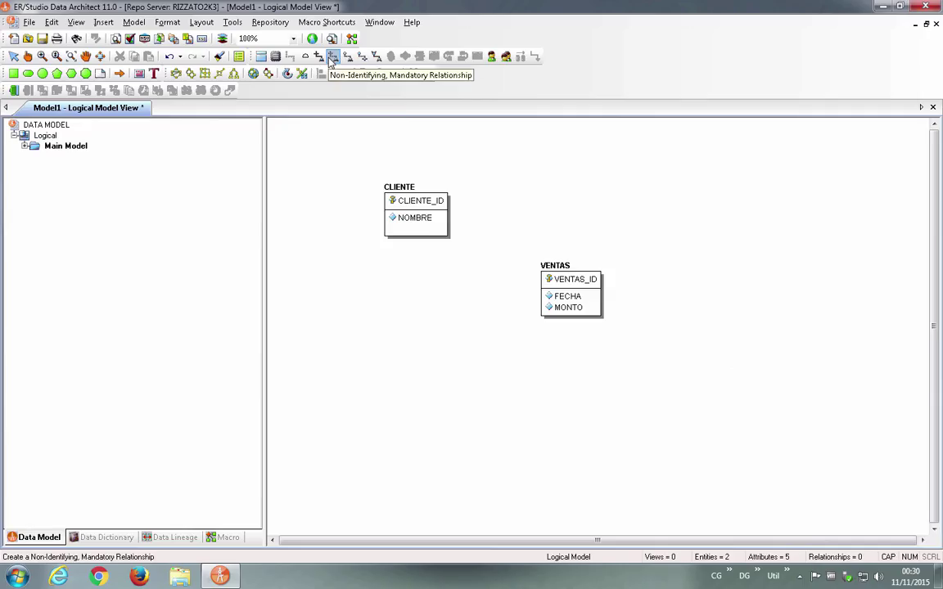
pyautogui.click(407, 196)
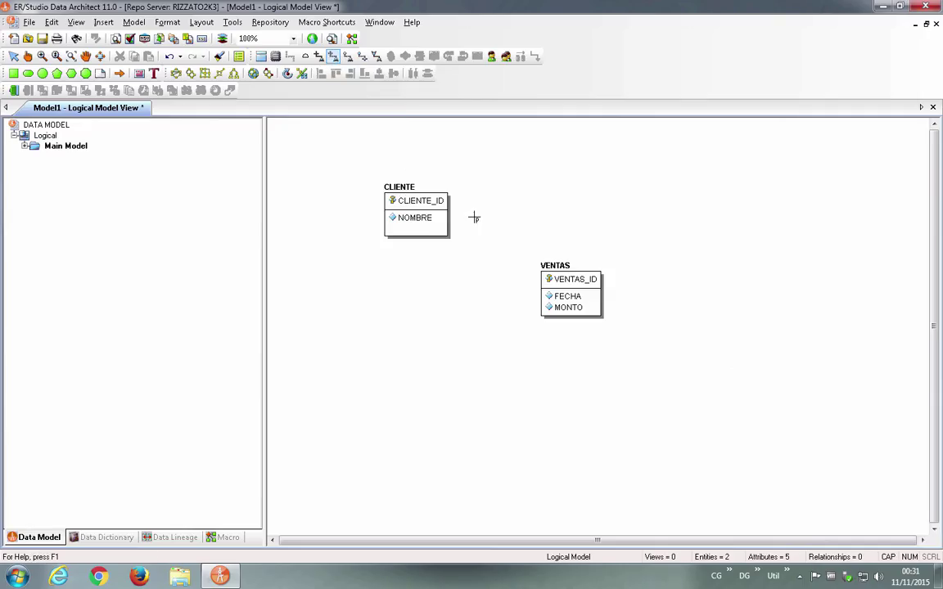
pyautogui.click(560, 275)
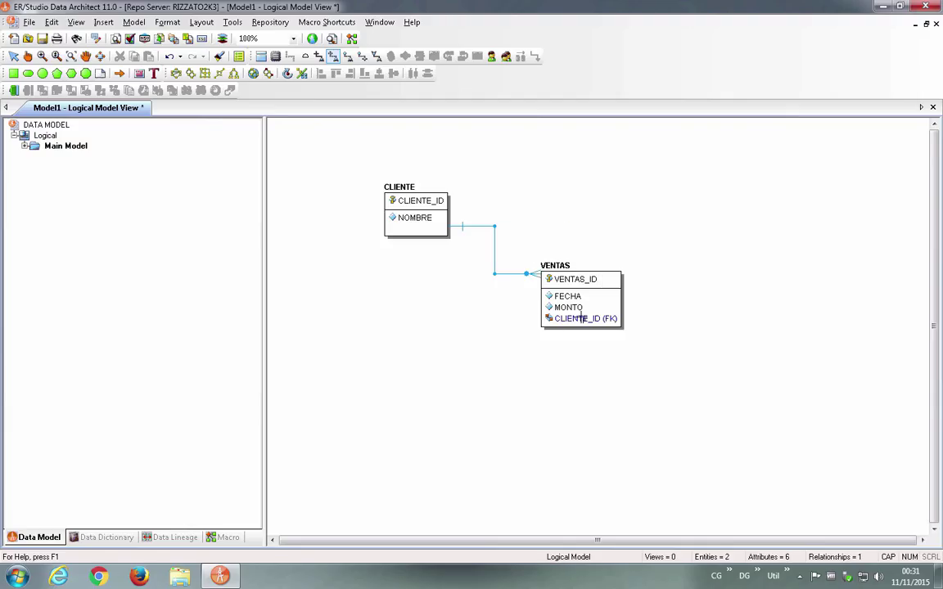
pyautogui.moveTo(578, 314)
pyautogui.click(14, 57)
# Start a new model by reverse-engineering an existing database and proceed to the login settings
pyautogui.click(13, 41)
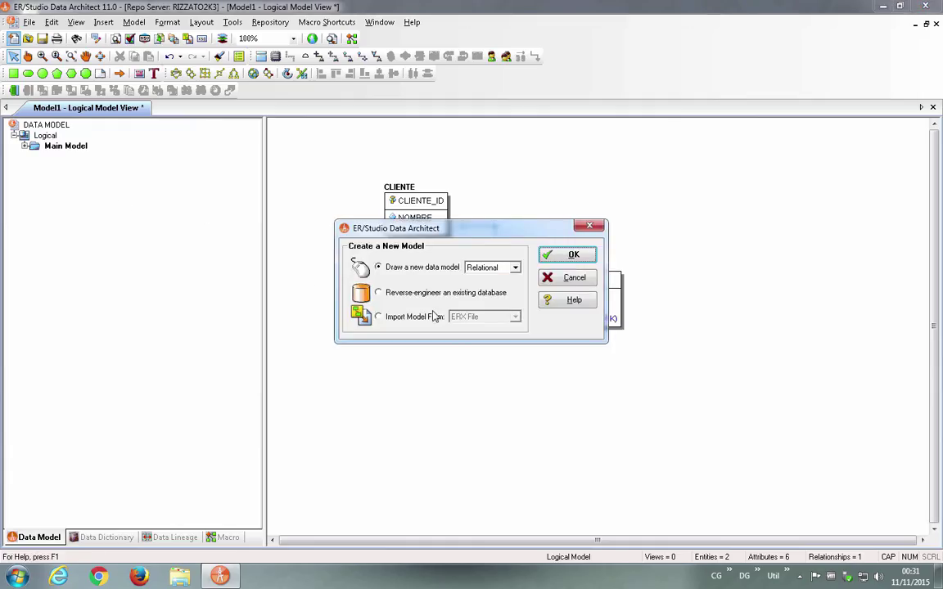
pyautogui.click(468, 294)
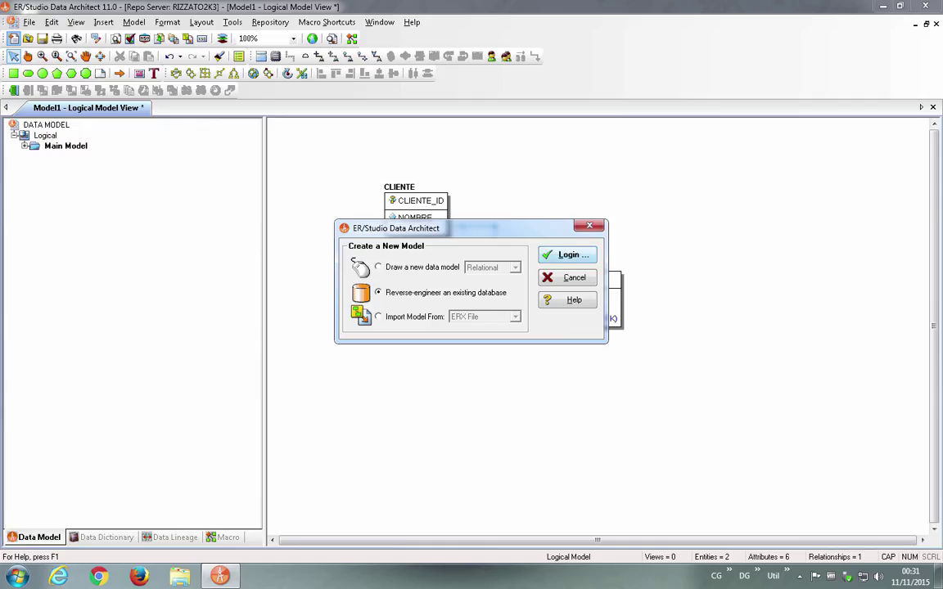
pyautogui.click(567, 255)
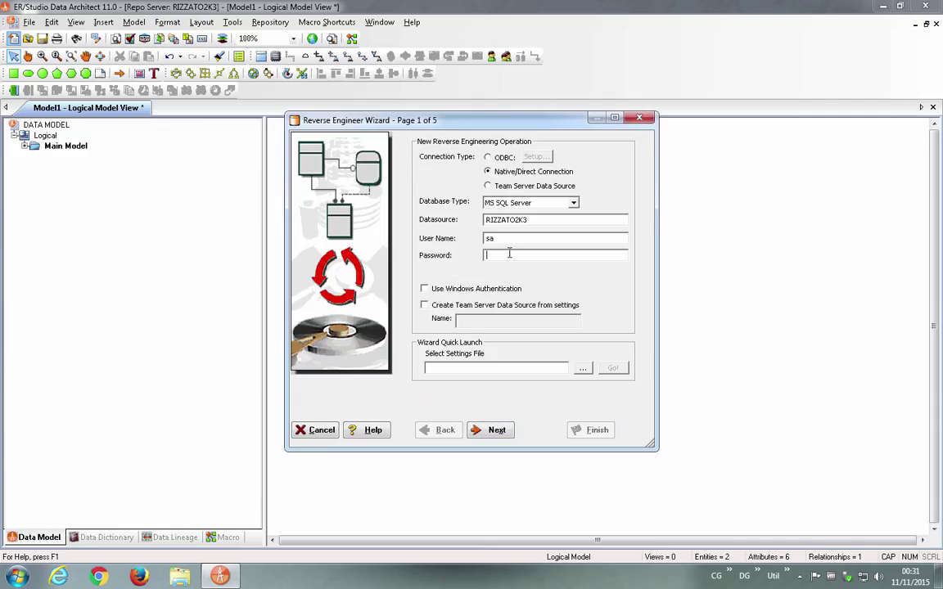
# Try to log in to the MS SQL Server datasource with the account password, and dismiss the resulting dialog
pyautogui.write('****')
pyautogui.press('Return')
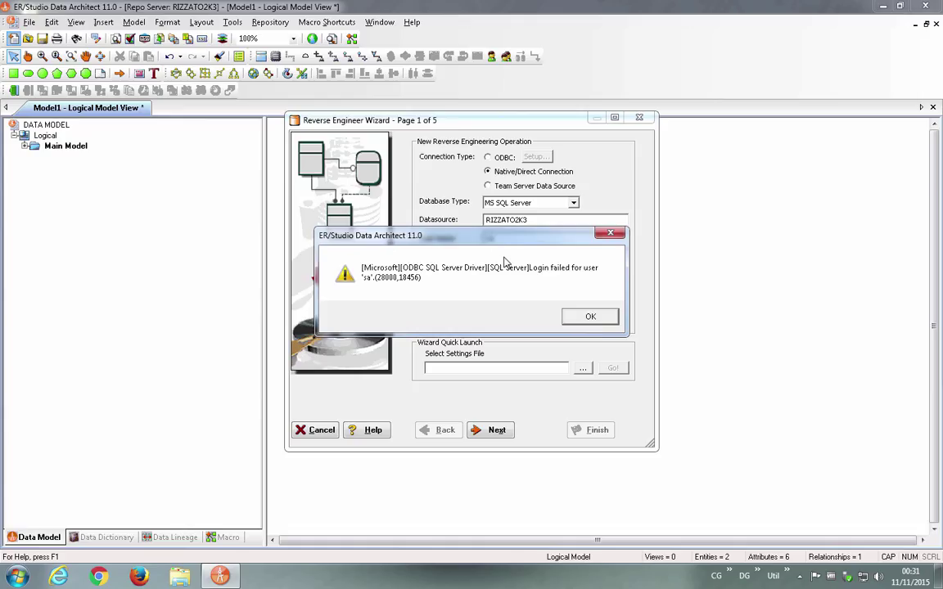
pyautogui.click(591, 318)
pyautogui.click(528, 315)
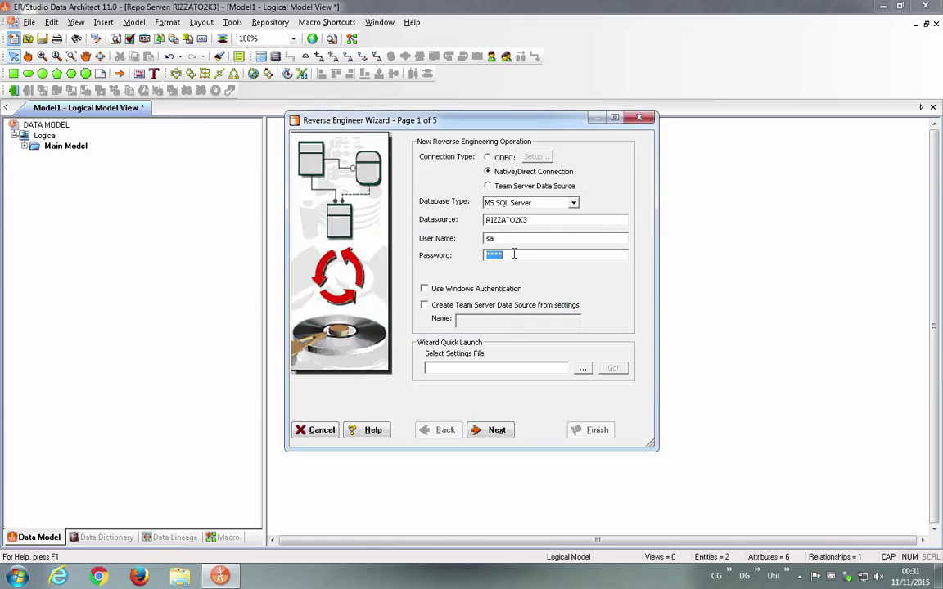
# Re-enter the account password for the MS SQL Server datasource and log in
pyautogui.click(515, 238)
pyautogui.click(516, 255)
pyautogui.write('****')
pyautogui.press('Return')
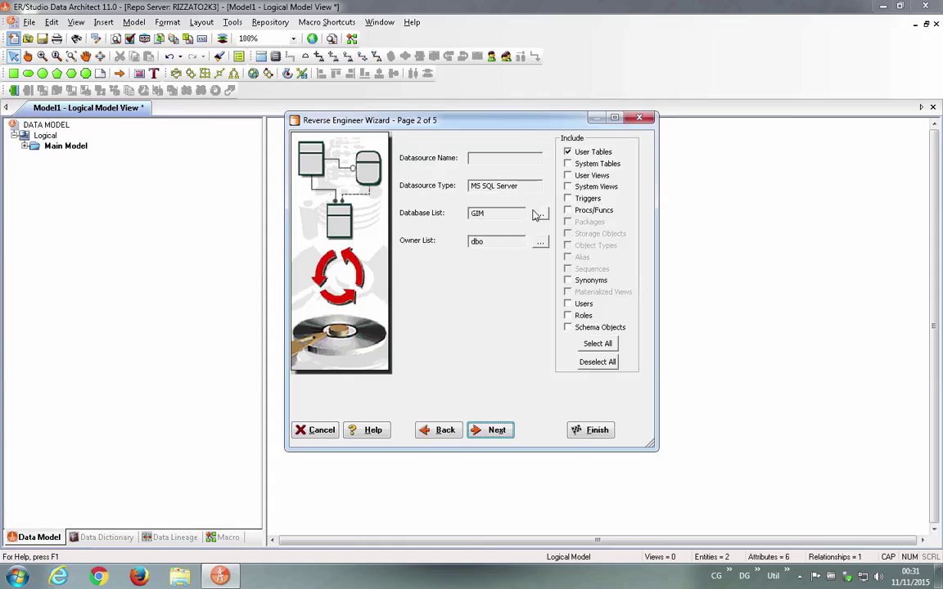
# Keep GIM as the selected database, reverse-engineer all its user tables with the remaining default options, and close the extraction log
pyautogui.click(540, 211)
pyautogui.click(502, 221)
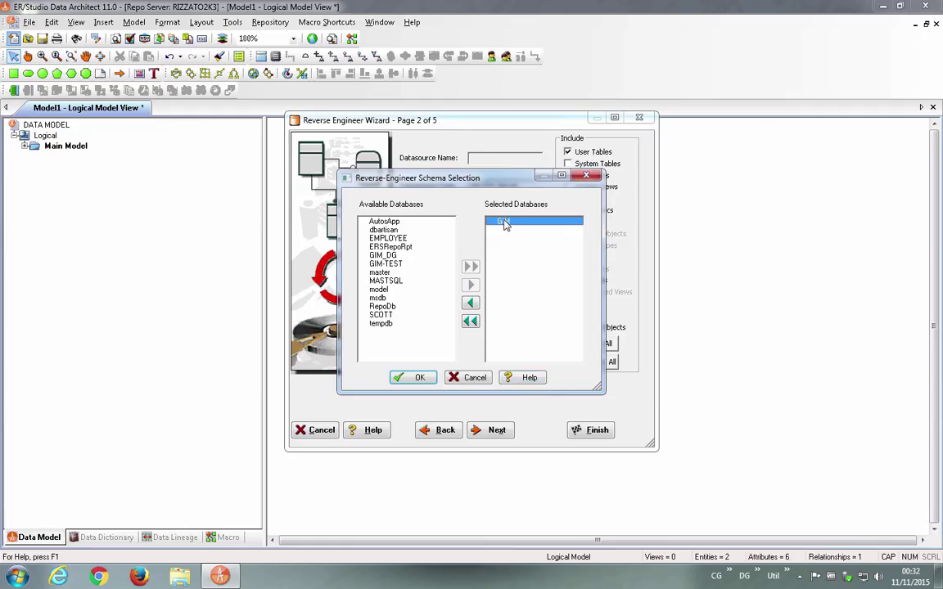
pyautogui.click(418, 378)
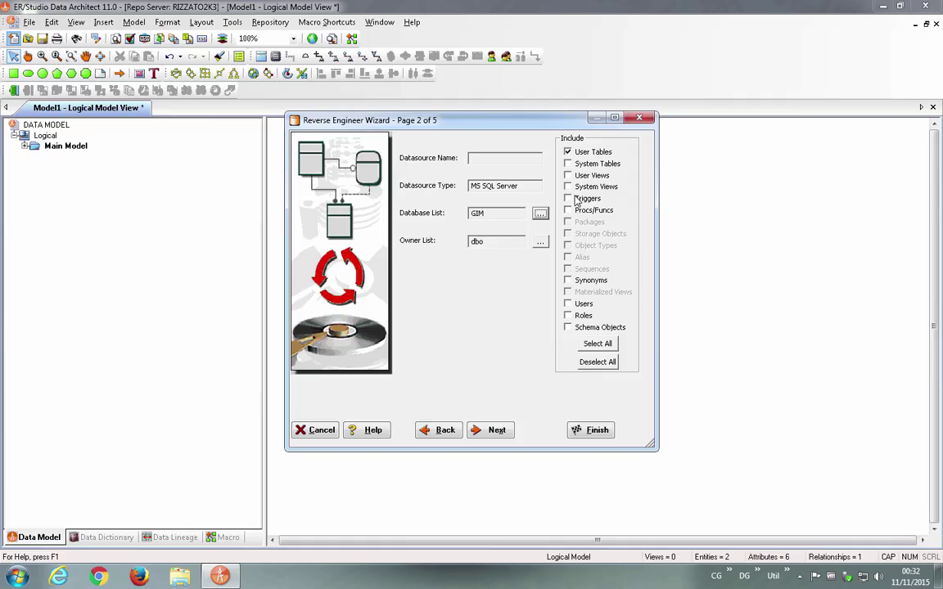
pyautogui.click(498, 433)
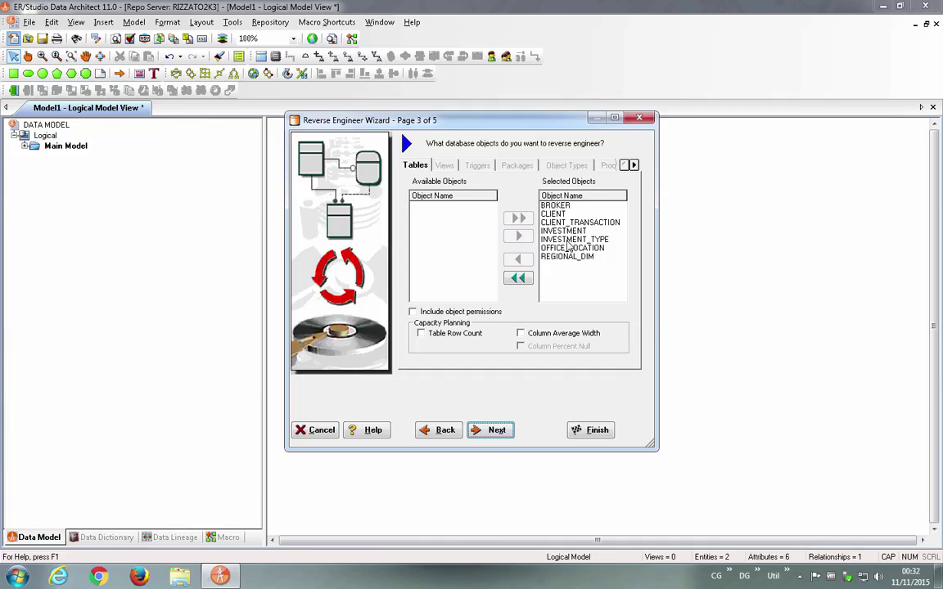
pyautogui.click(590, 431)
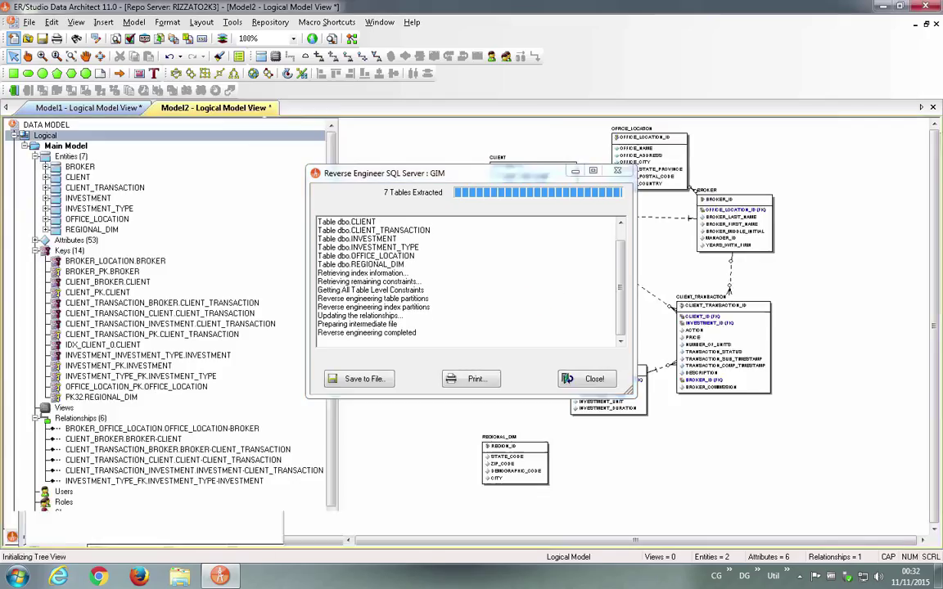
pyautogui.click(617, 170)
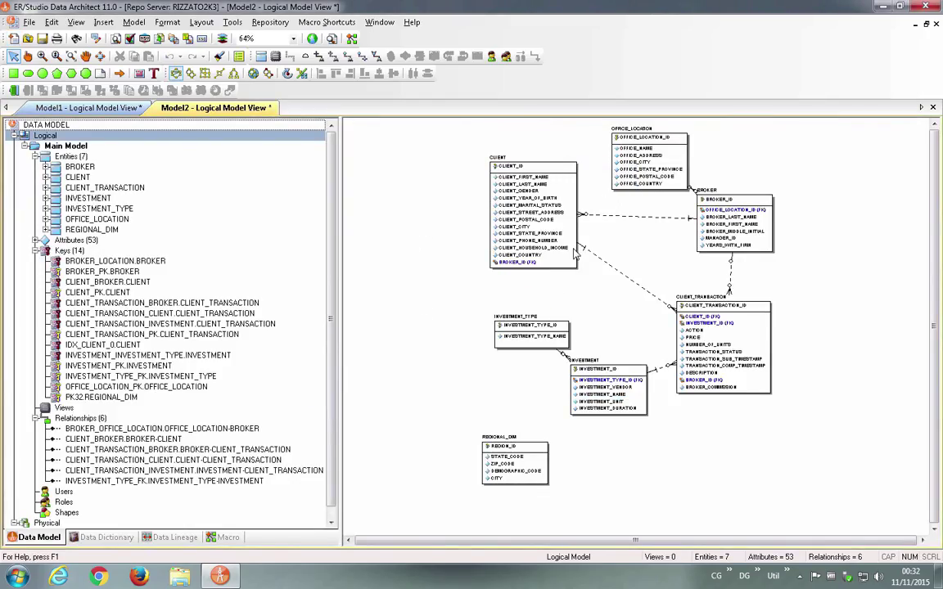
# Collapse the logical Main Model tree, view the physical model, narrow the model explorer, and return to the logical model
pyautogui.click(24, 145)
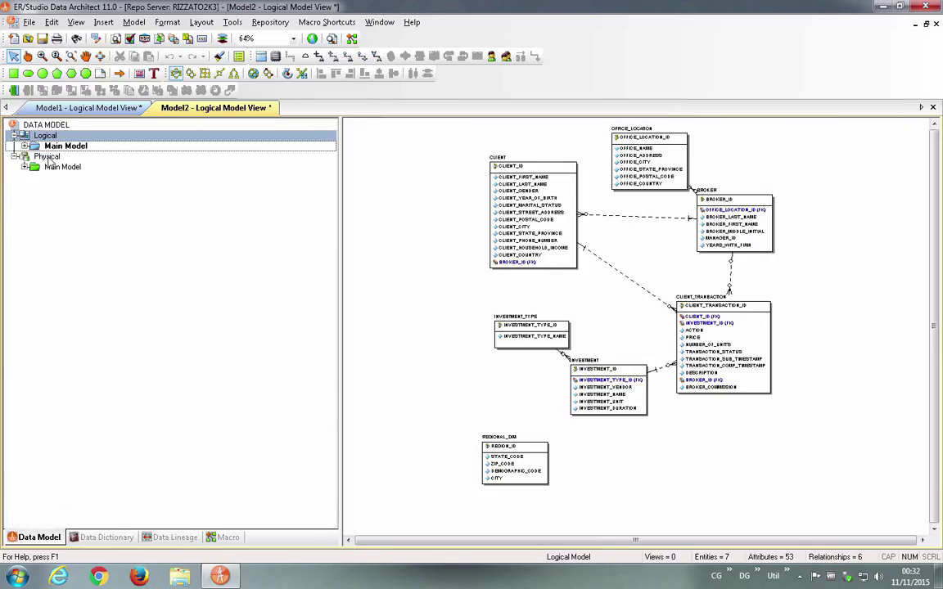
pyautogui.click(47, 155)
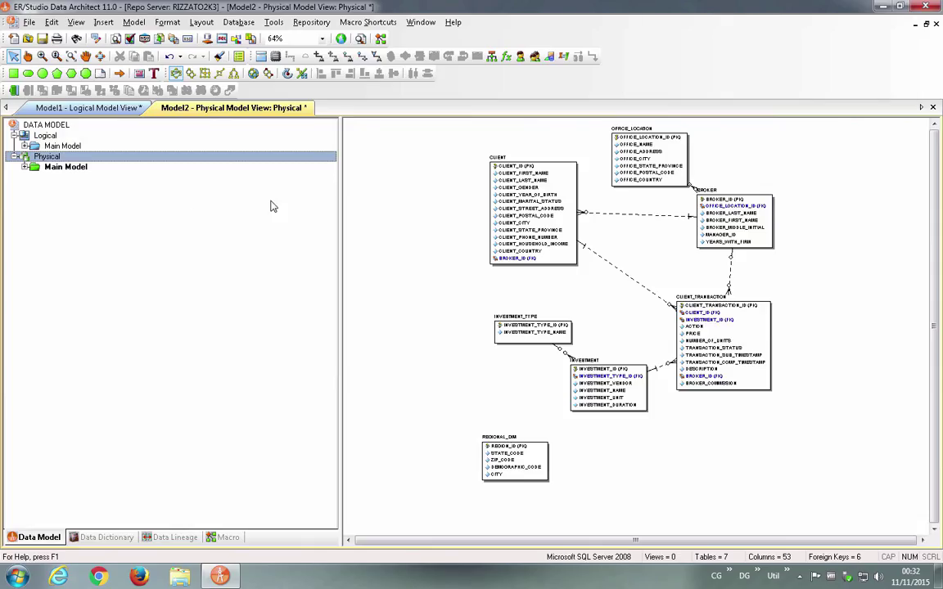
pyautogui.moveTo(339, 192); pyautogui.dragTo(266, 194)
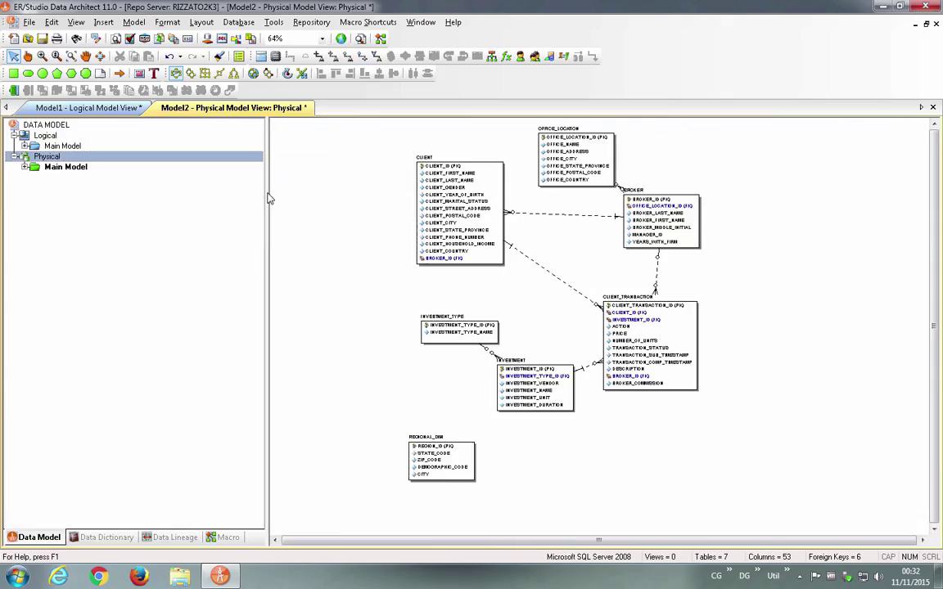
pyautogui.click(47, 135)
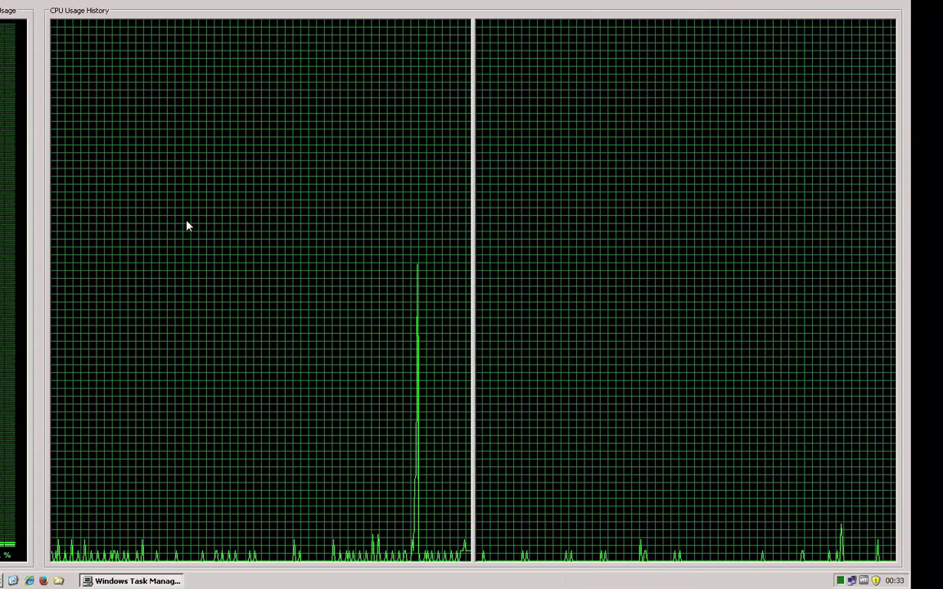
# Switch to Firefox and review the supported database platforms list, highlighting the MongoDB 2.4, 2.6, 3.0 entry
pyautogui.hotkey('ctrl', 'Left')
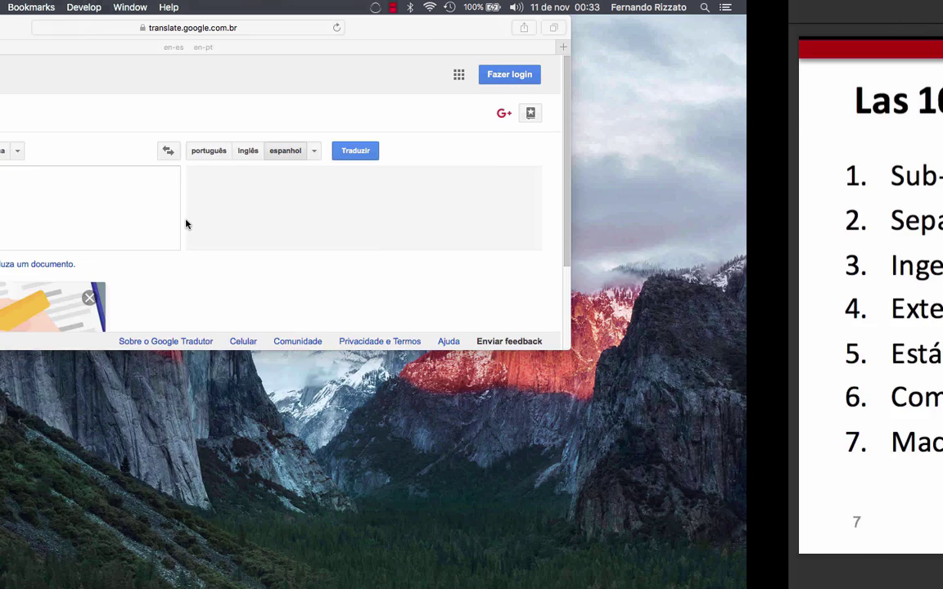
pyautogui.press('super+Tab')
pyautogui.press('Tab')
pyautogui.press('Tab')
pyautogui.press('Tab')
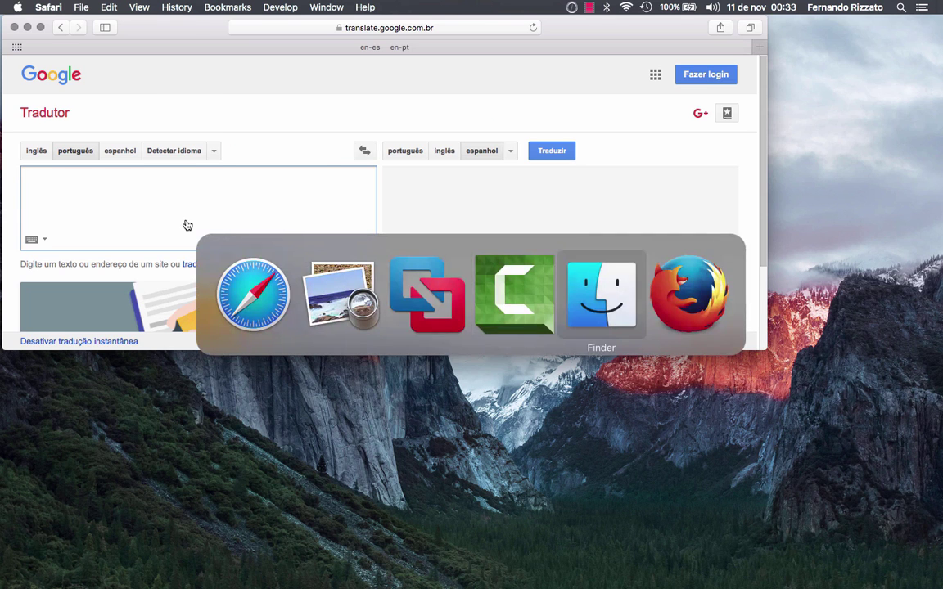
pyautogui.press('Tab')
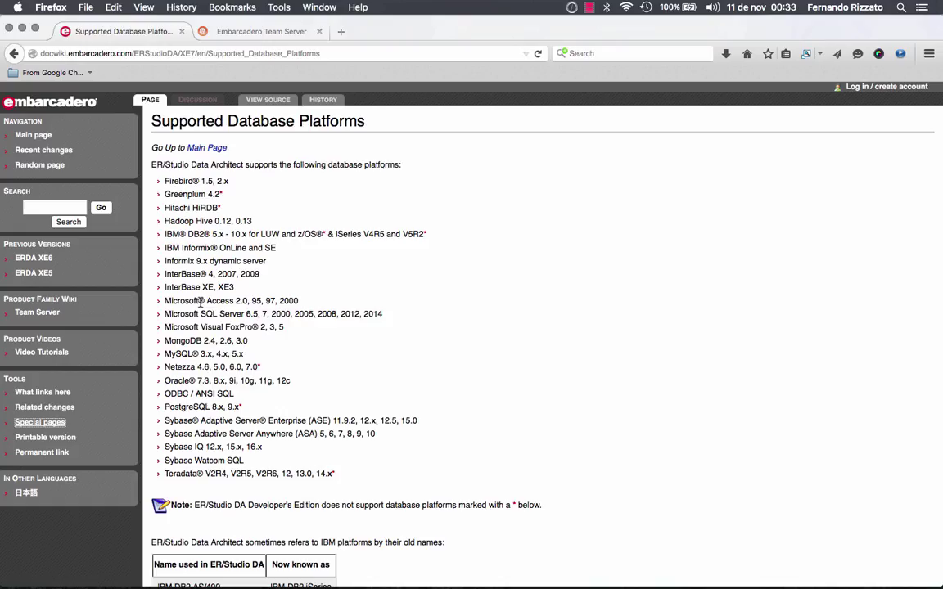
pyautogui.click(254, 345)
pyautogui.moveTo(254, 345); pyautogui.dragTo(149, 345)
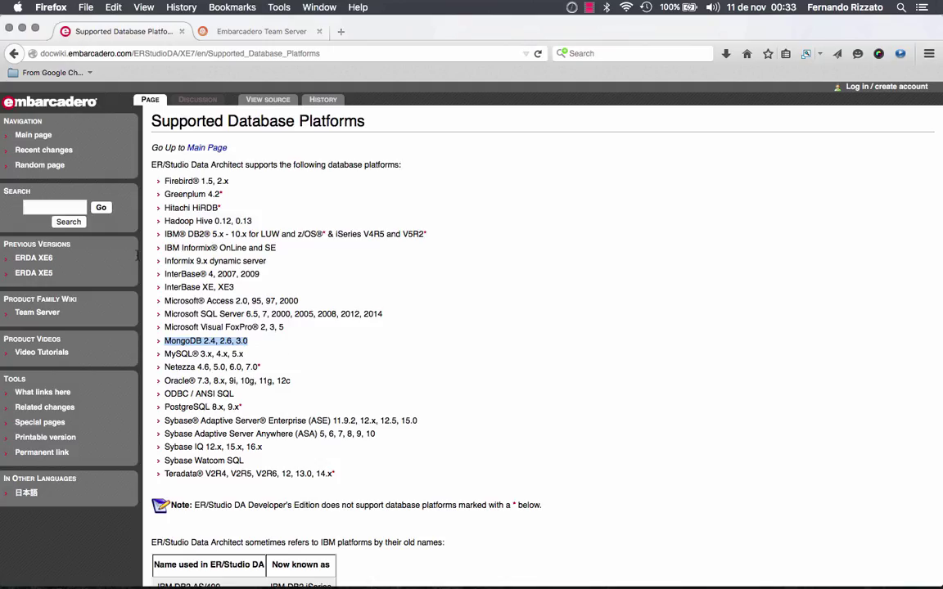
pyautogui.click(311, 347)
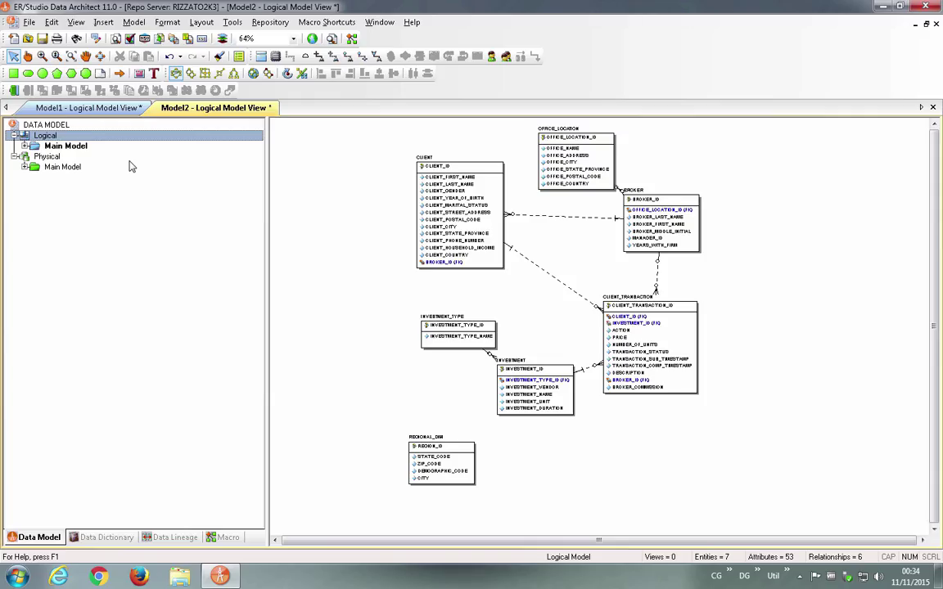
# Examine the logical-to-physical datatype mappings for Oracle 12c and Sybase ASE 11.5 in the Datatype Mapping Editor, and close it
pyautogui.click(232, 23)
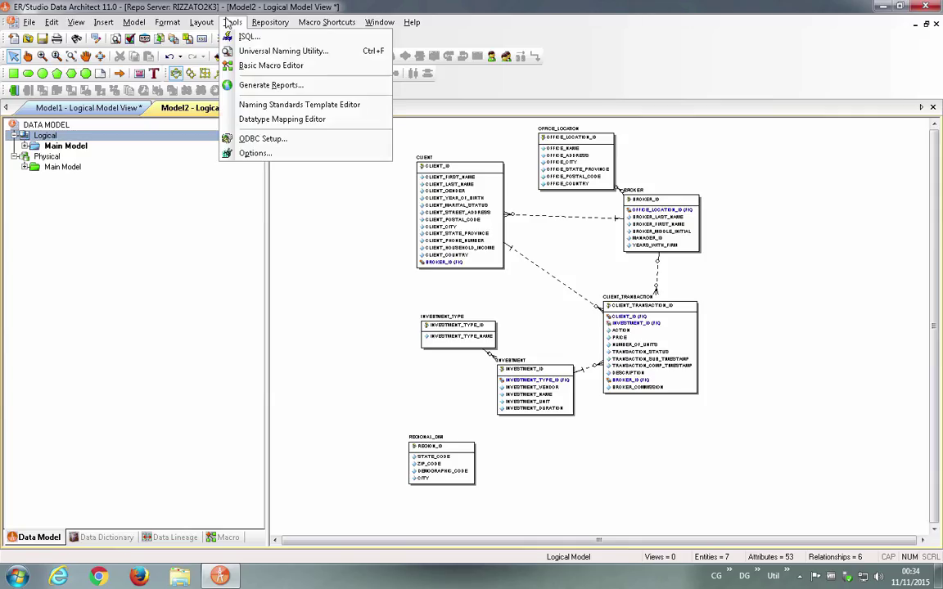
pyautogui.click(272, 119)
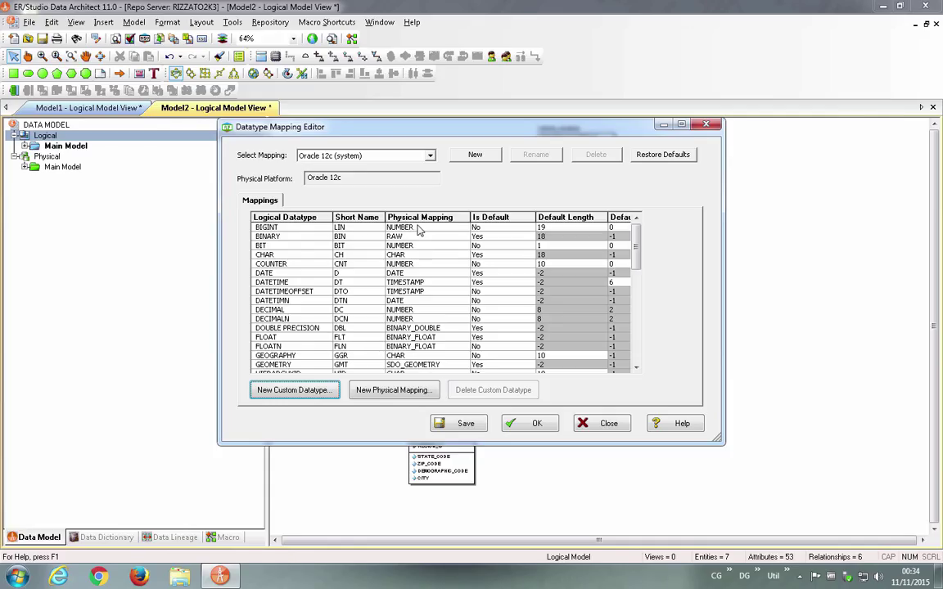
pyautogui.click(363, 156)
pyautogui.scroll(-3, 344, 262)
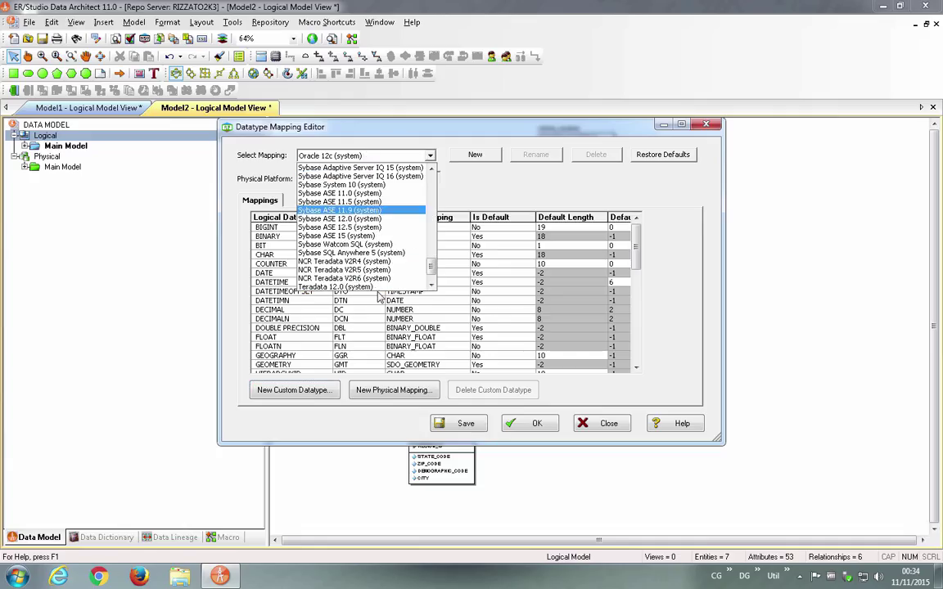
pyautogui.click(323, 201)
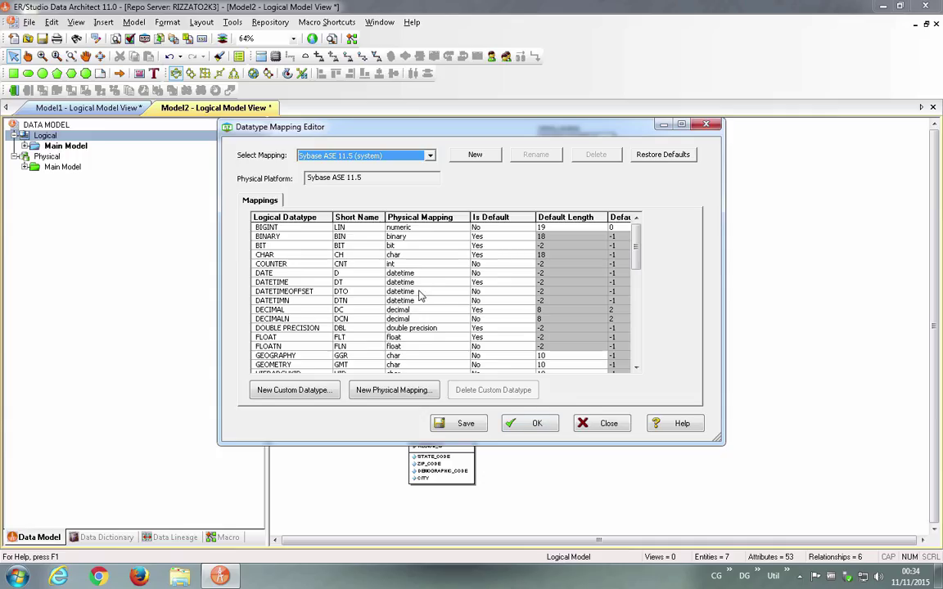
pyautogui.click(606, 425)
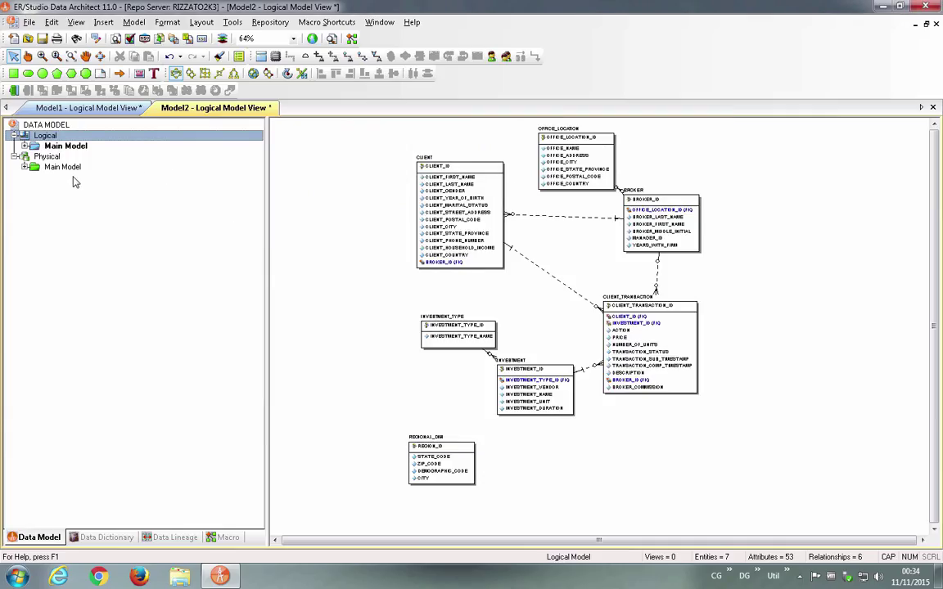
# Rename the physical model as MSSQL
pyautogui.click(47, 156)
pyautogui.rightClick(47, 156)
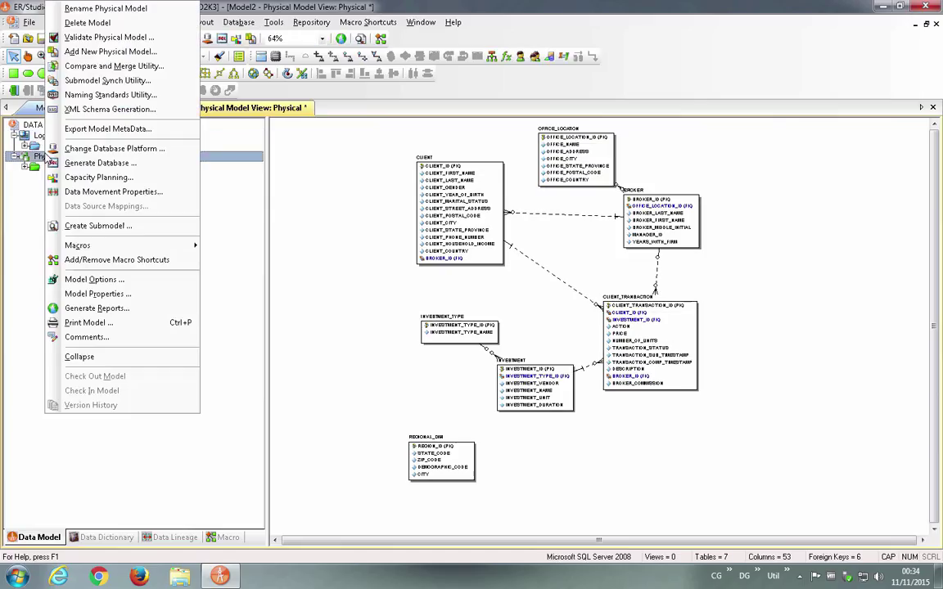
pyautogui.press('F2')
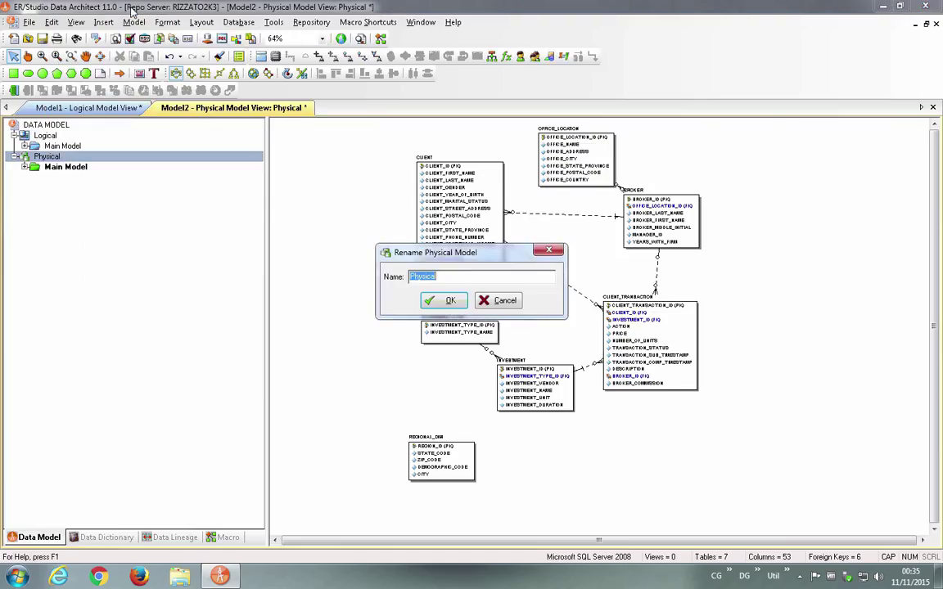
pyautogui.write('mssq')
pyautogui.press('BackSpace')
pyautogui.press('BackSpace')
pyautogui.press('BackSpace')
pyautogui.press('BackSpace')
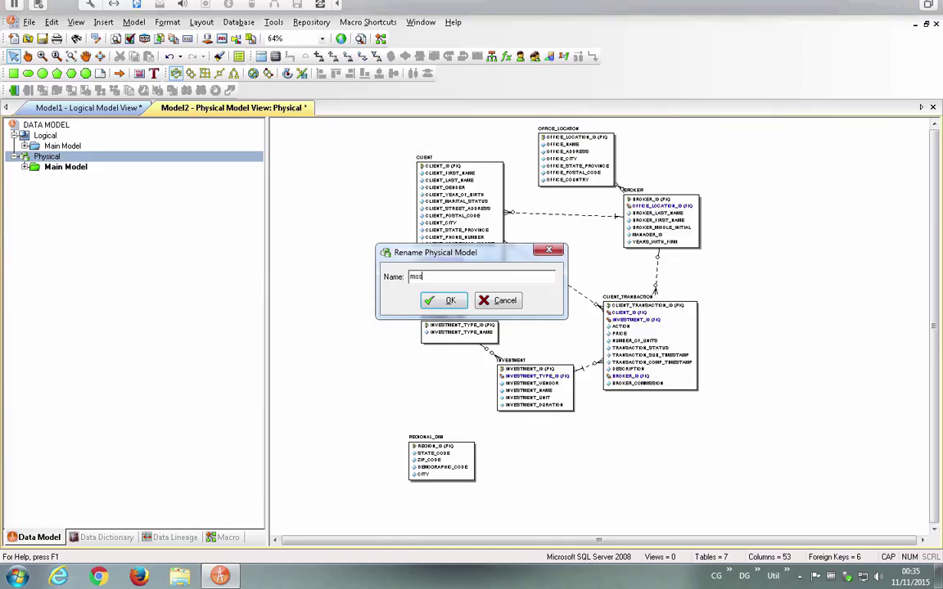
pyautogui.write('MSQL')
pyautogui.press('Left')
pyautogui.press('Left')
pyautogui.press('Left')
pyautogui.write('S')
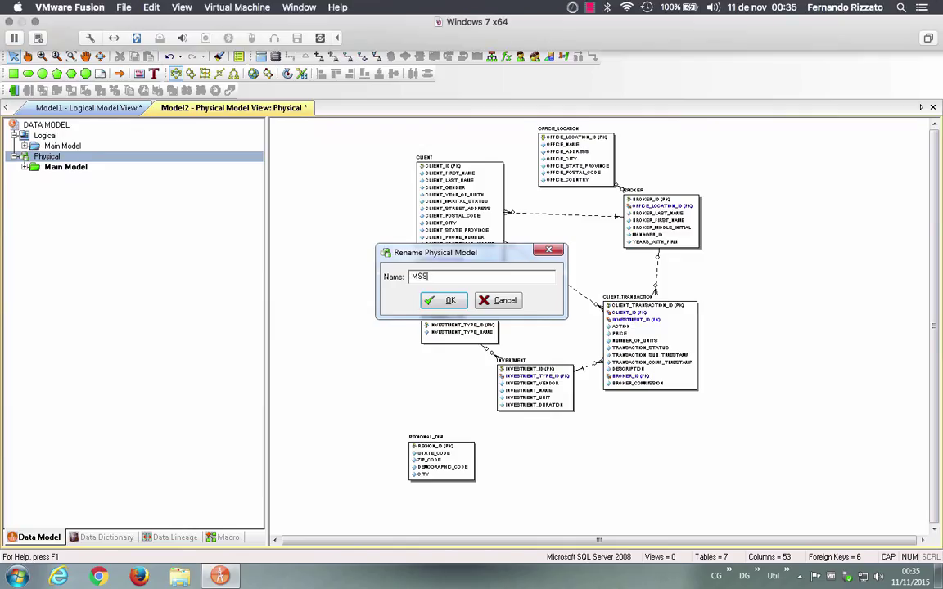
pyautogui.press('Return')
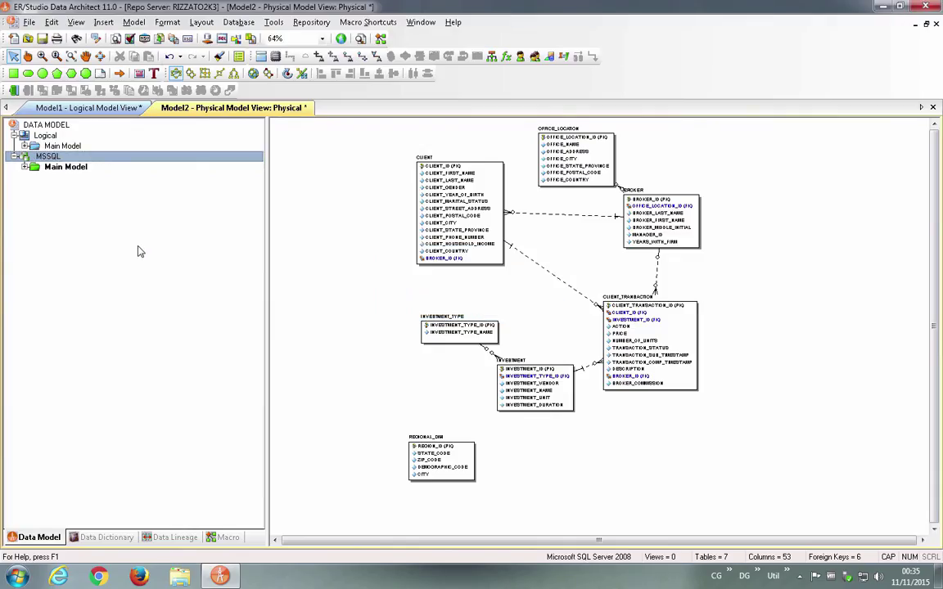
# Start generating a physical model from the logical model and name it ORACLE
pyautogui.click(46, 136)
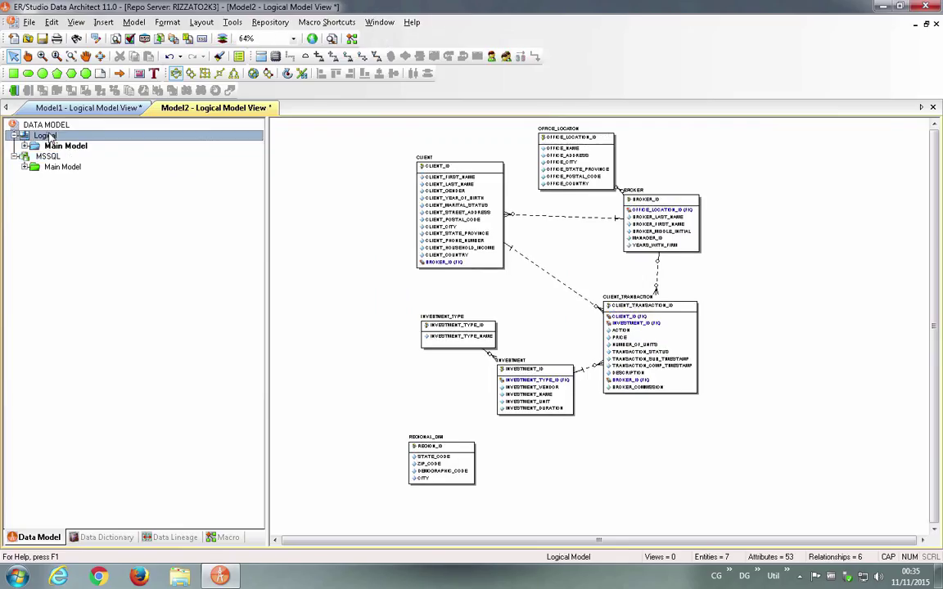
pyautogui.rightClick(50, 138)
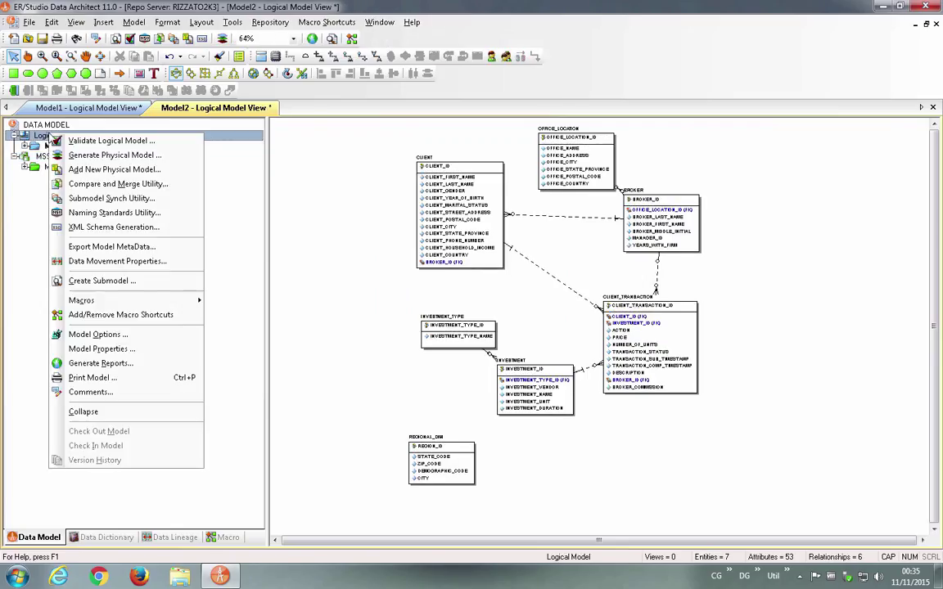
pyautogui.click(99, 155)
pyautogui.press('Return')
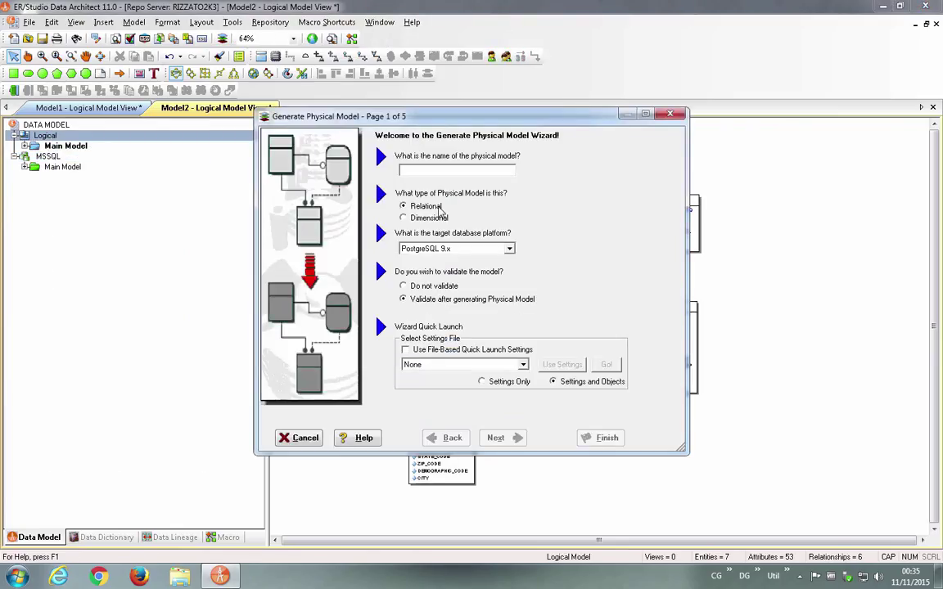
pyautogui.write('oracl')
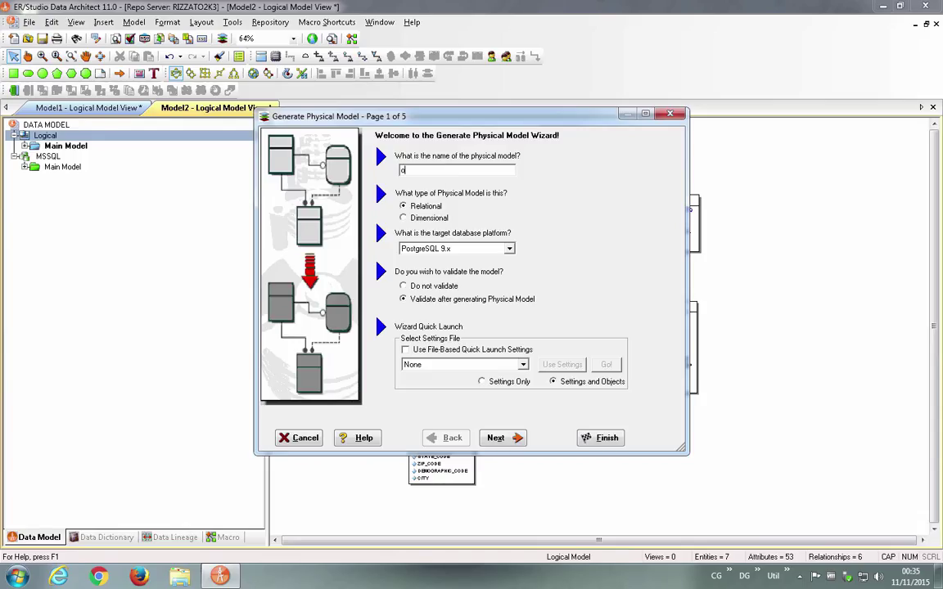
pyautogui.press('BackSpace')
pyautogui.press('BackSpace')
pyautogui.press('BackSpace')
pyautogui.press('BackSpace')
pyautogui.press('BackSpace')
pyautogui.write('ORACLE')
# Set the target database platform to Oracle 12c, generate the physical model with the remaining defaults, and close the validation wizard
pyautogui.press('Tab')
pyautogui.press('Tab')
pyautogui.press('o')
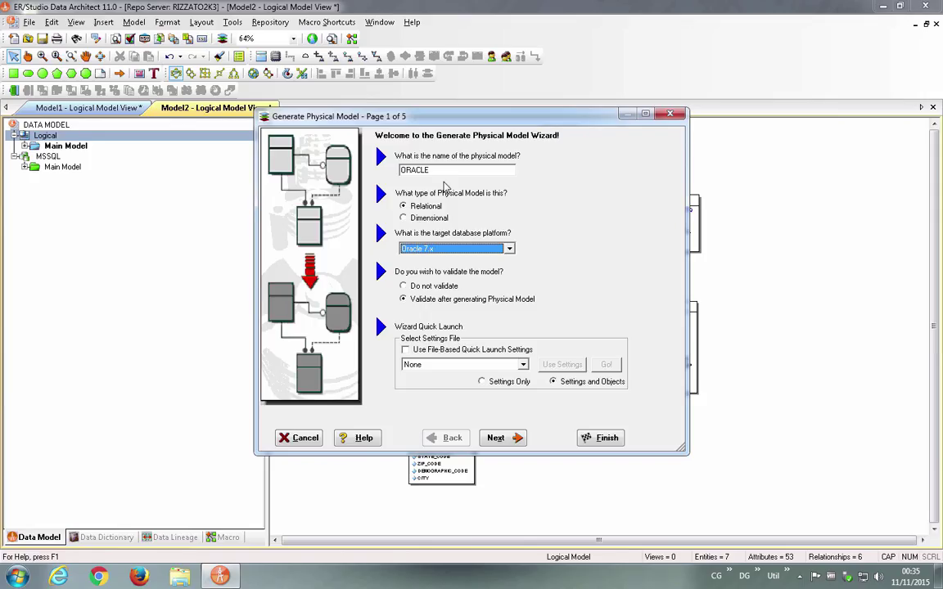
pyautogui.click(449, 248)
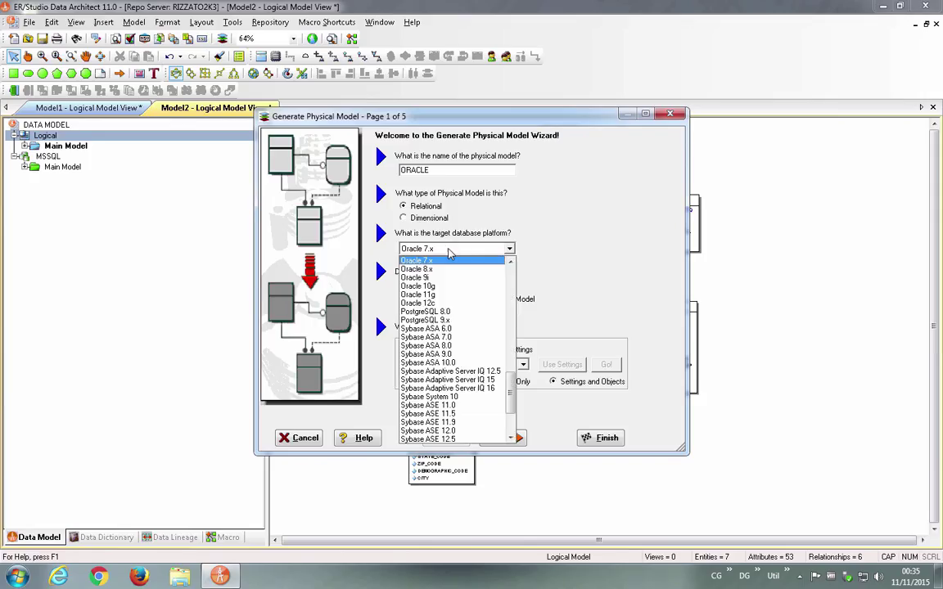
pyautogui.click(452, 305)
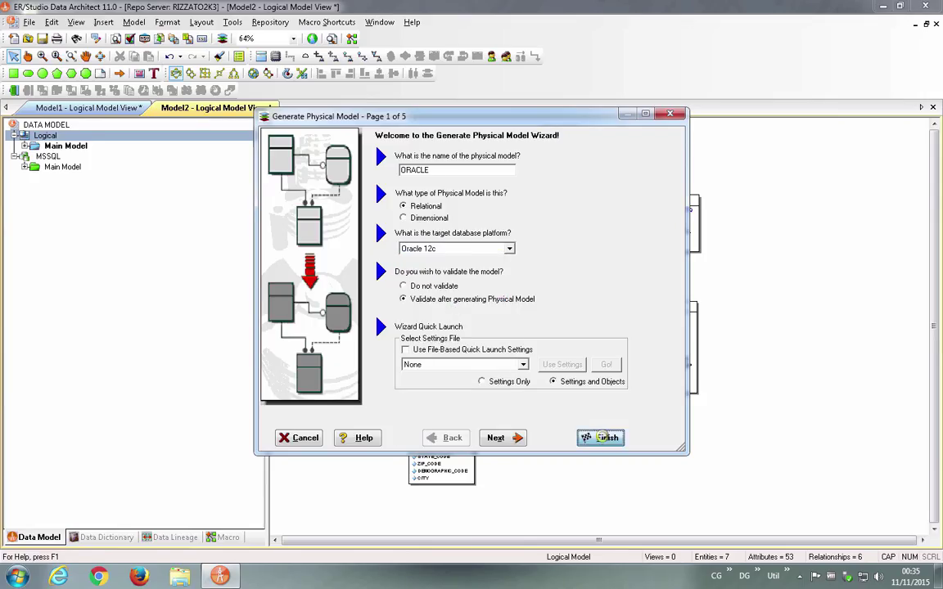
pyautogui.click(602, 438)
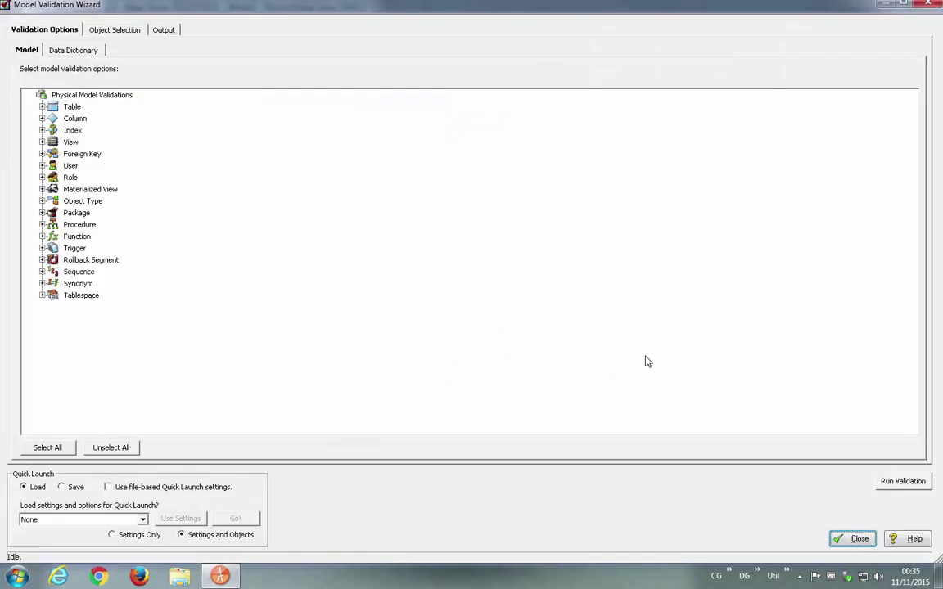
pyautogui.click(852, 539)
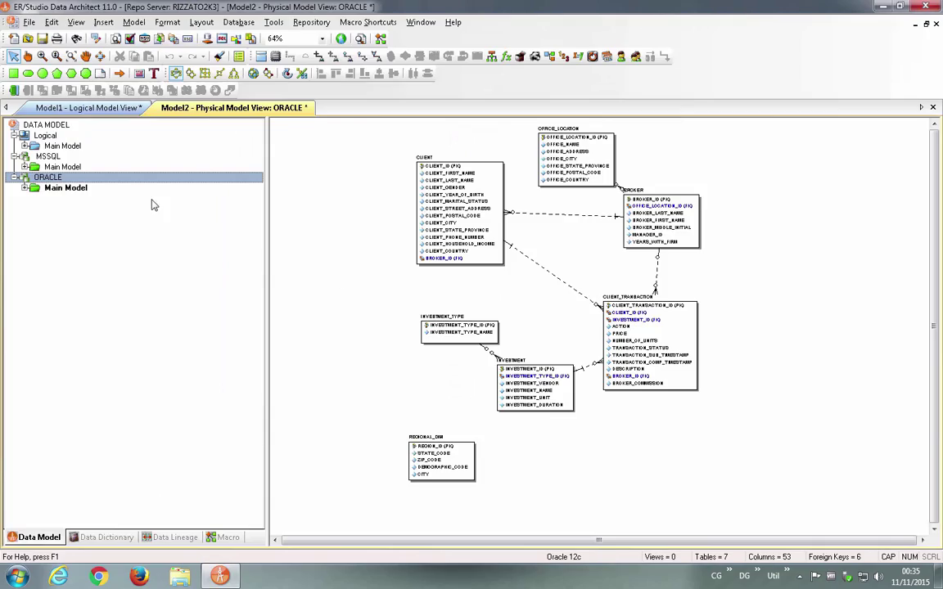
# Compare the diagrams of the logical, MSSQL and ORACLE models, ending on the logical Main Model
pyautogui.click(47, 137)
pyautogui.click(48, 156)
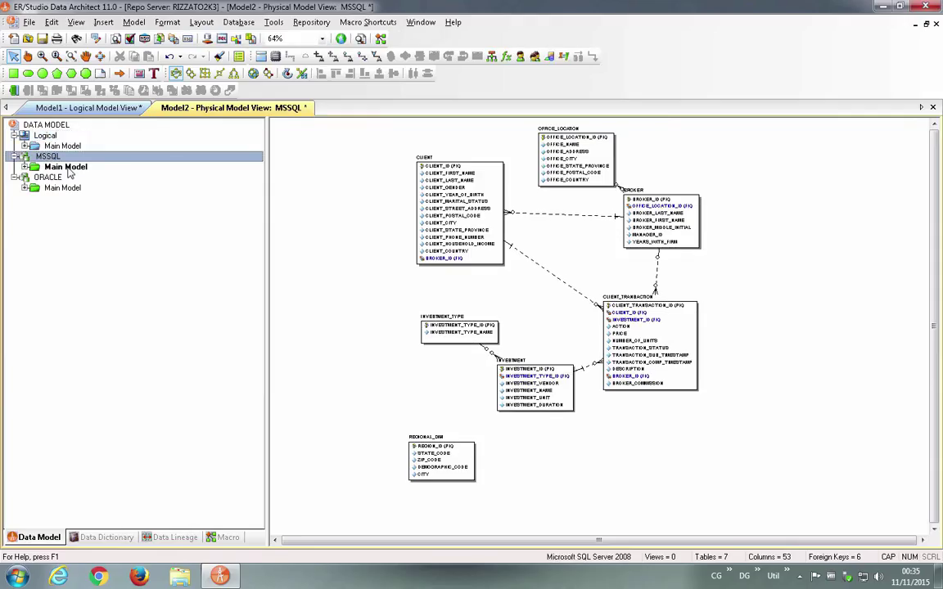
pyautogui.click(47, 177)
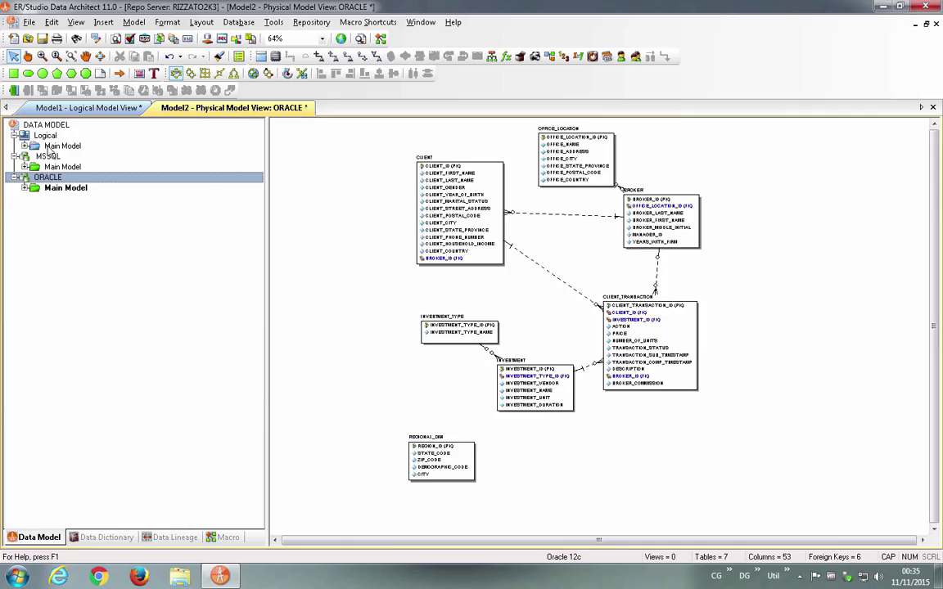
pyautogui.click(59, 147)
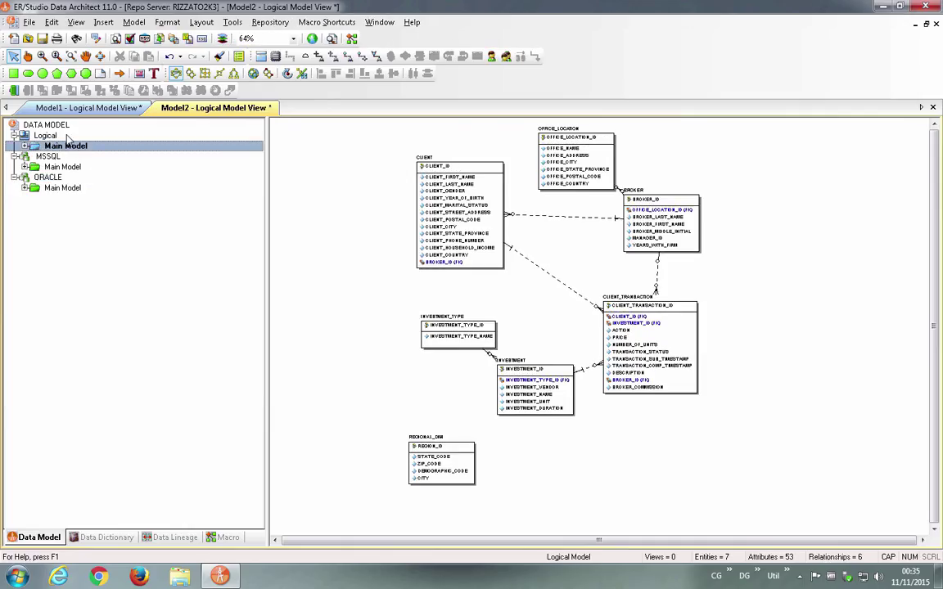
pyautogui.click(57, 166)
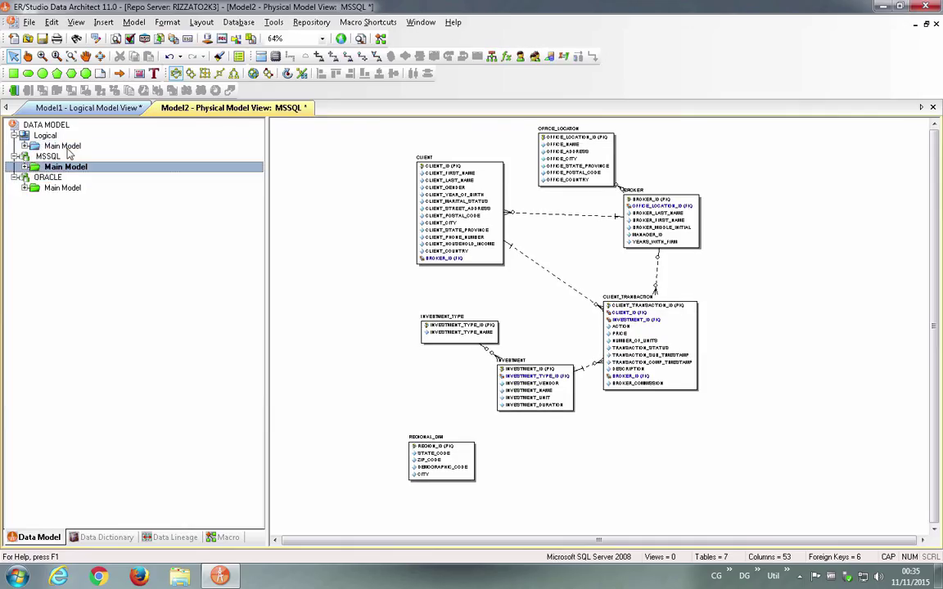
pyautogui.click(69, 147)
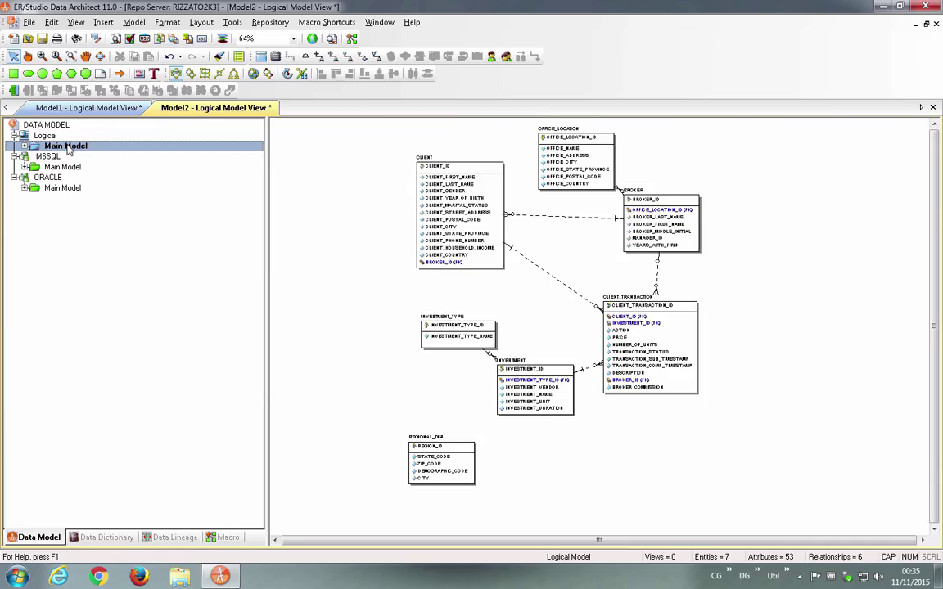
# Turn on the Datatype and Null Option display for entities in the logical diagram, accepting that the undo history is cleared
pyautogui.click(432, 157)
pyautogui.click(375, 175)
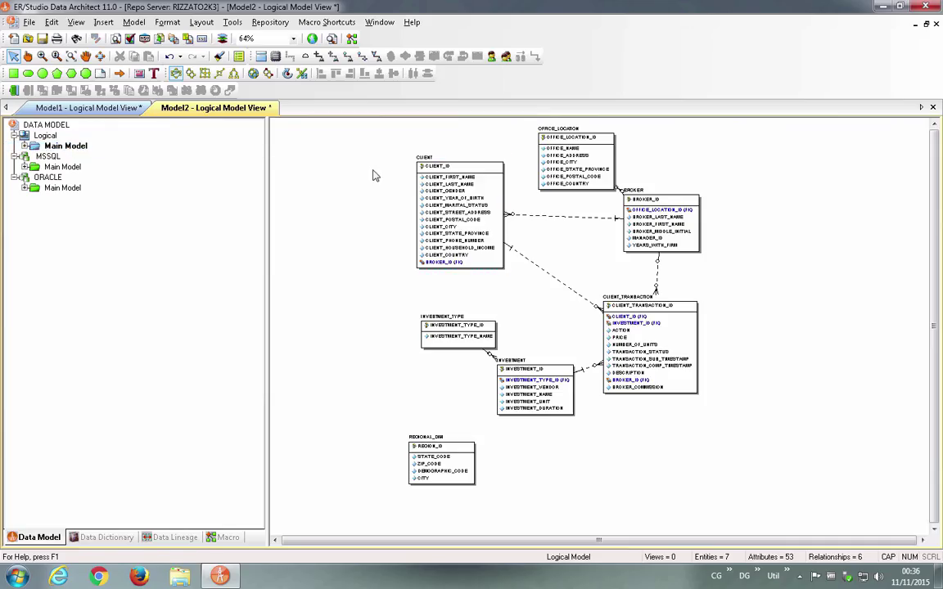
pyautogui.click(278, 74)
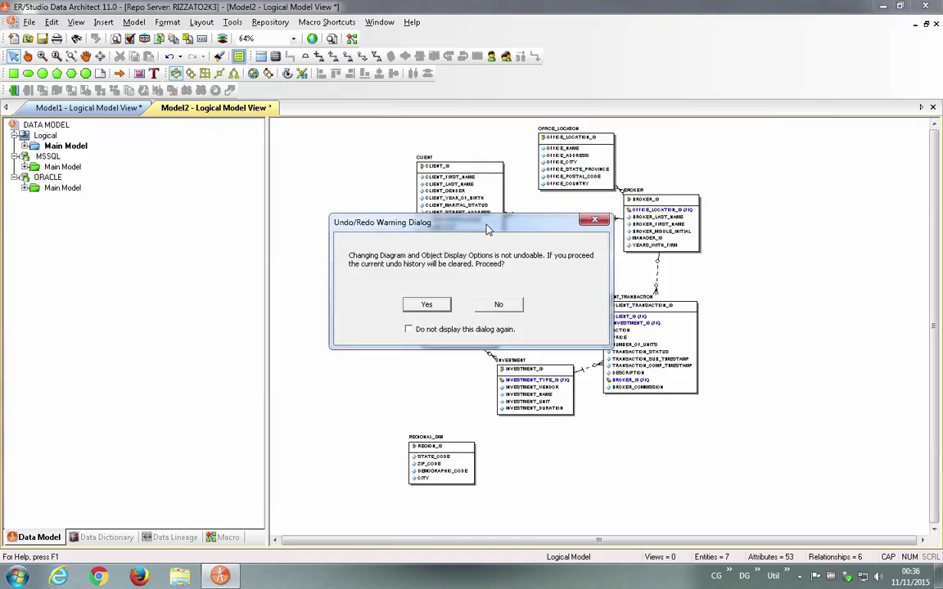
pyautogui.click(439, 311)
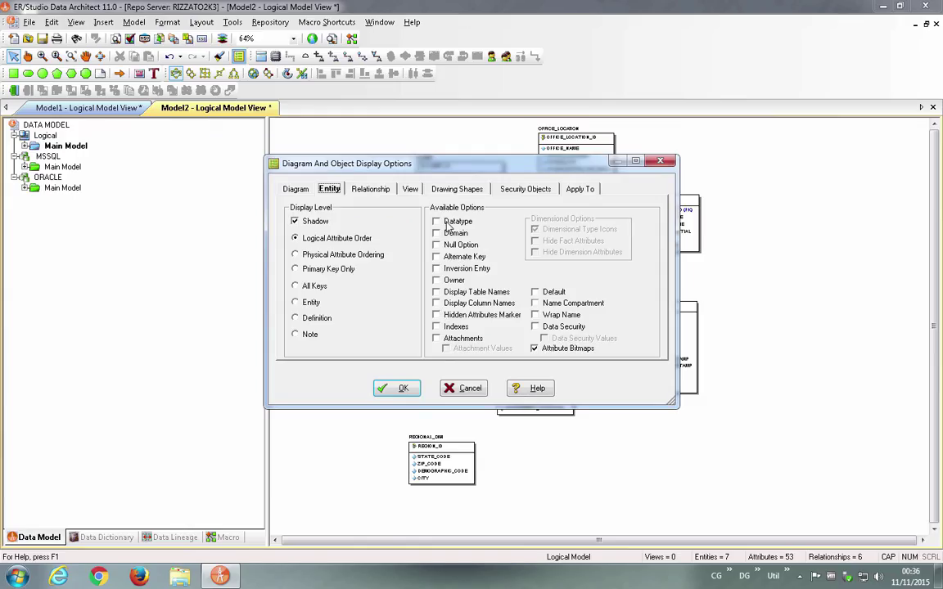
pyautogui.click(449, 222)
pyautogui.click(436, 245)
pyautogui.click(395, 388)
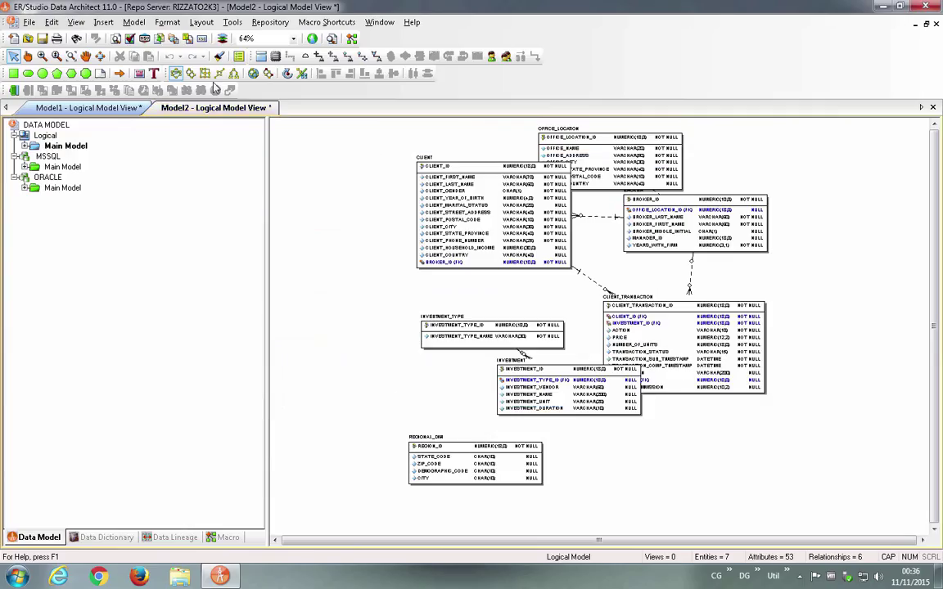
# Try the automatic circular layout on the logical diagram and rearrange its entities with the hierarchical layout
pyautogui.click(175, 73)
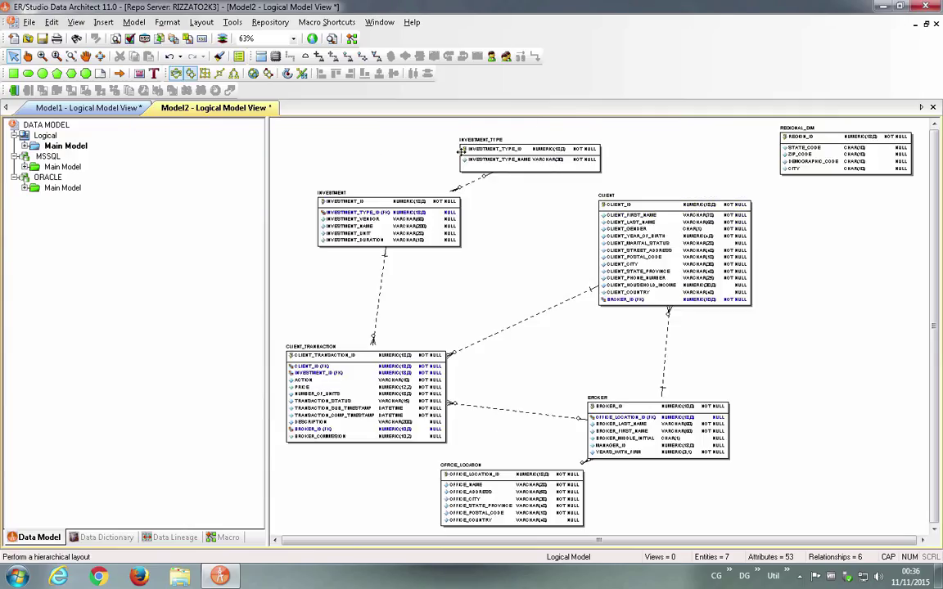
pyautogui.click(190, 73)
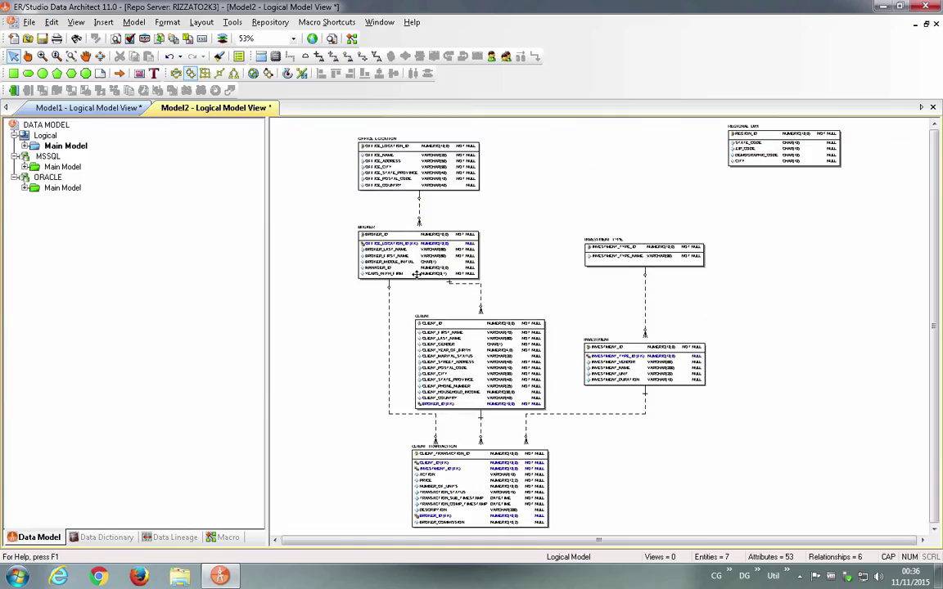
# Try the symmetric and orthogonal layouts on the logical diagram, finishing with the hierarchical layout
pyautogui.click(190, 72)
pyautogui.click(191, 75)
pyautogui.click(218, 74)
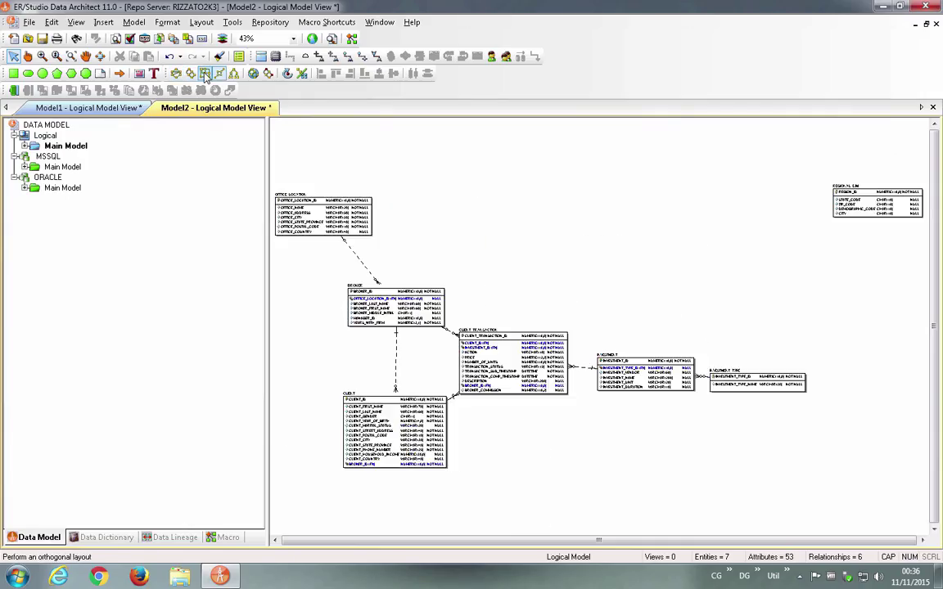
pyautogui.click(206, 75)
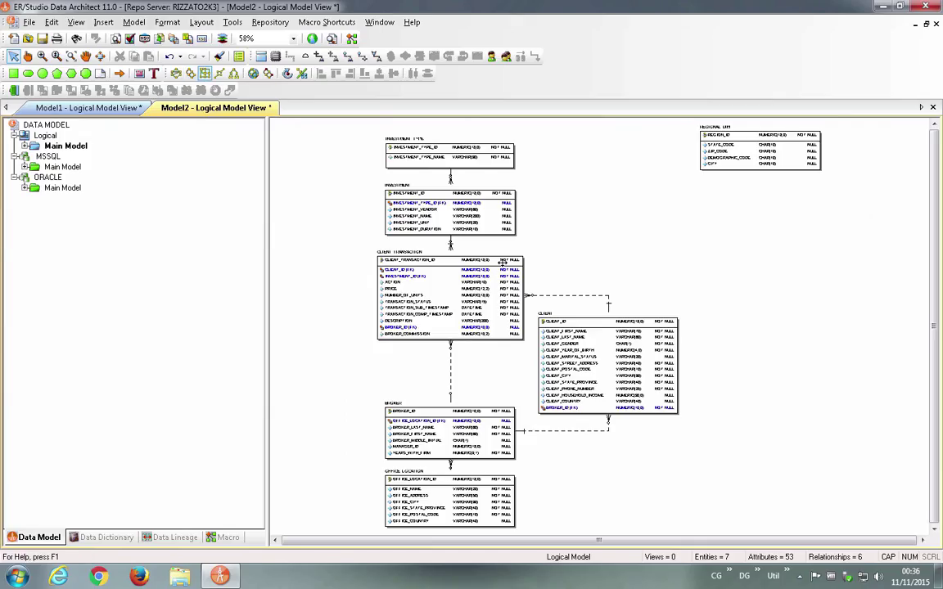
pyautogui.click(192, 73)
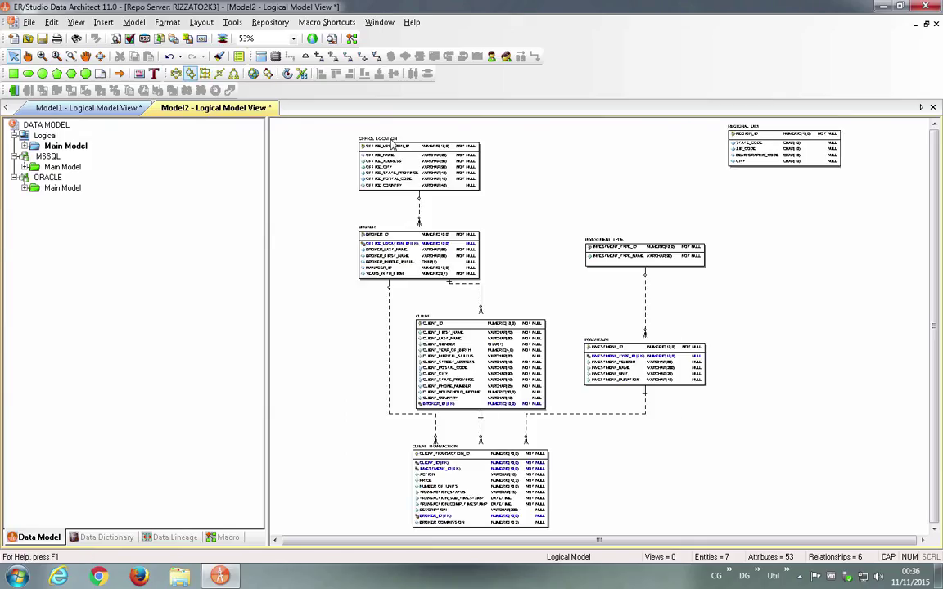
pyautogui.click(194, 73)
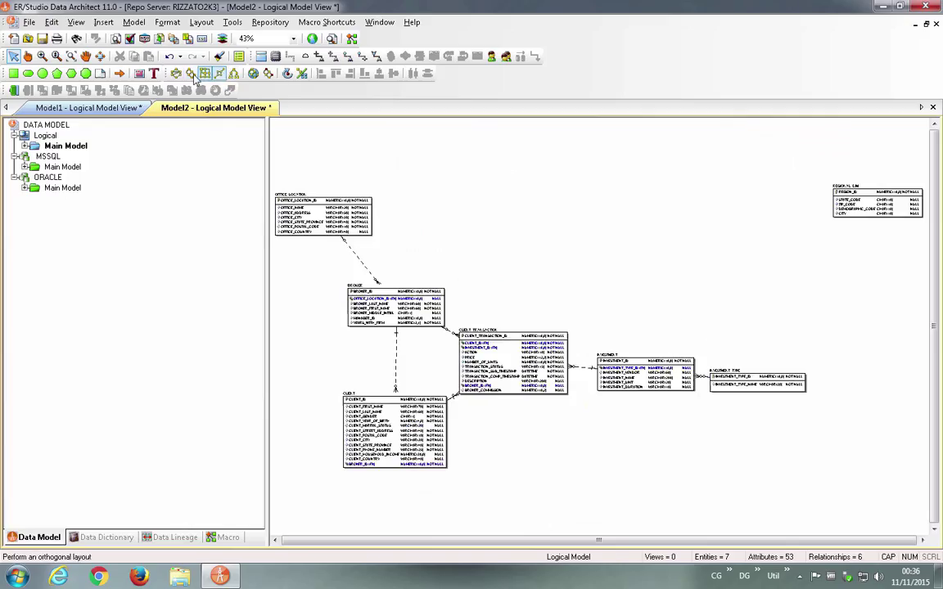
pyautogui.click(191, 73)
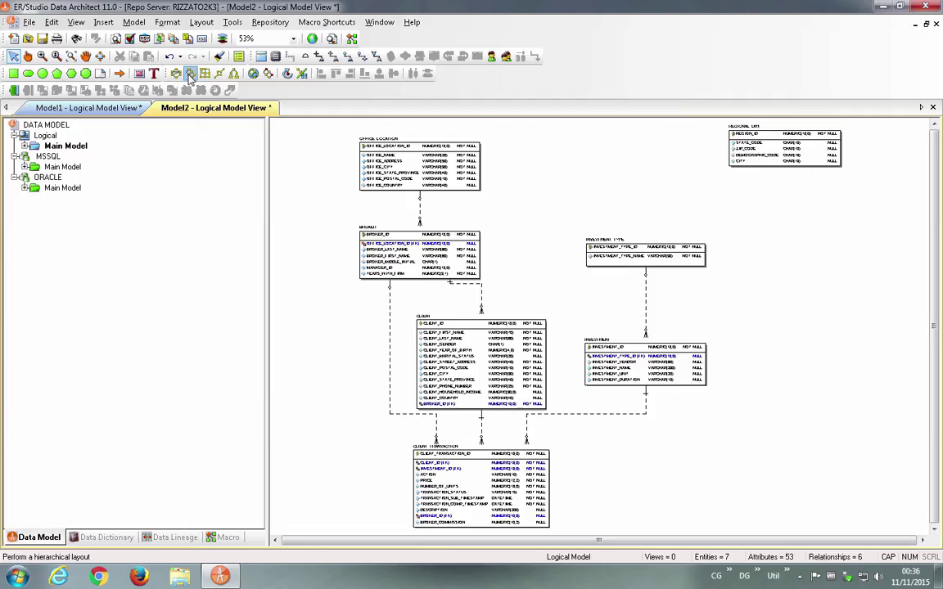
# Set the VARCHAR width of the BROKER_FIRST_NAME attribute in the logical BROKER entity to 70 and save the entity
pyautogui.click(293, 41)
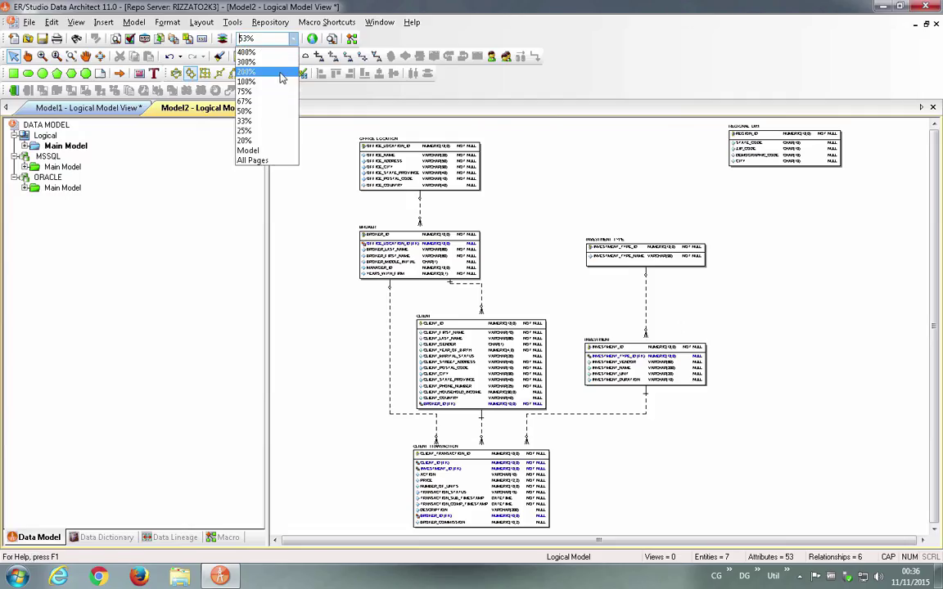
pyautogui.click(272, 82)
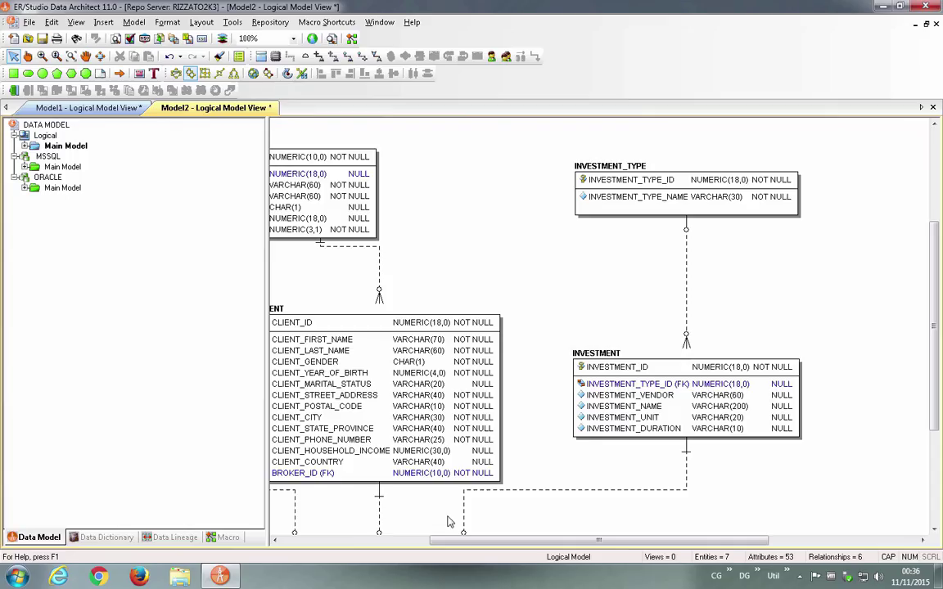
pyautogui.moveTo(467, 543); pyautogui.dragTo(318, 540)
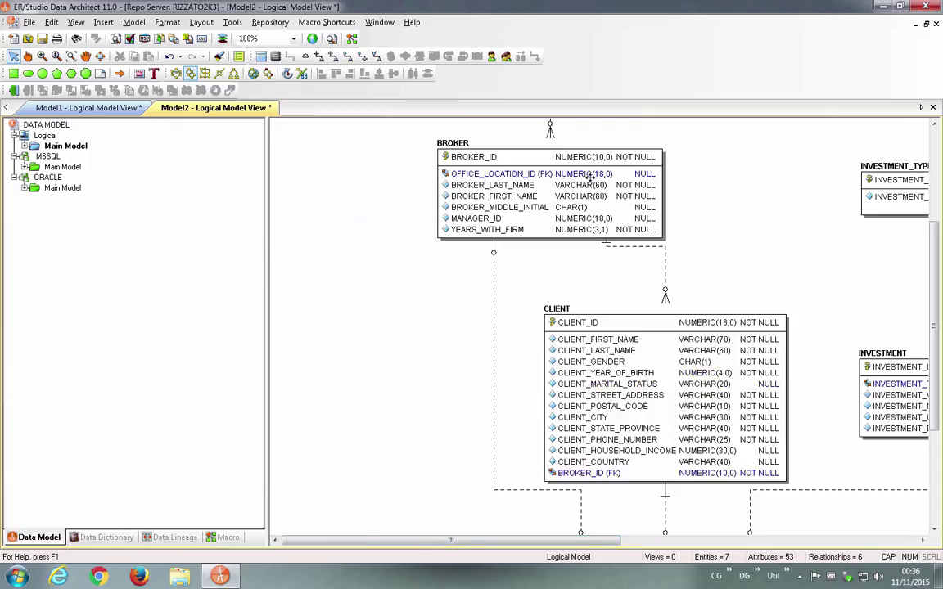
pyautogui.click(497, 164)
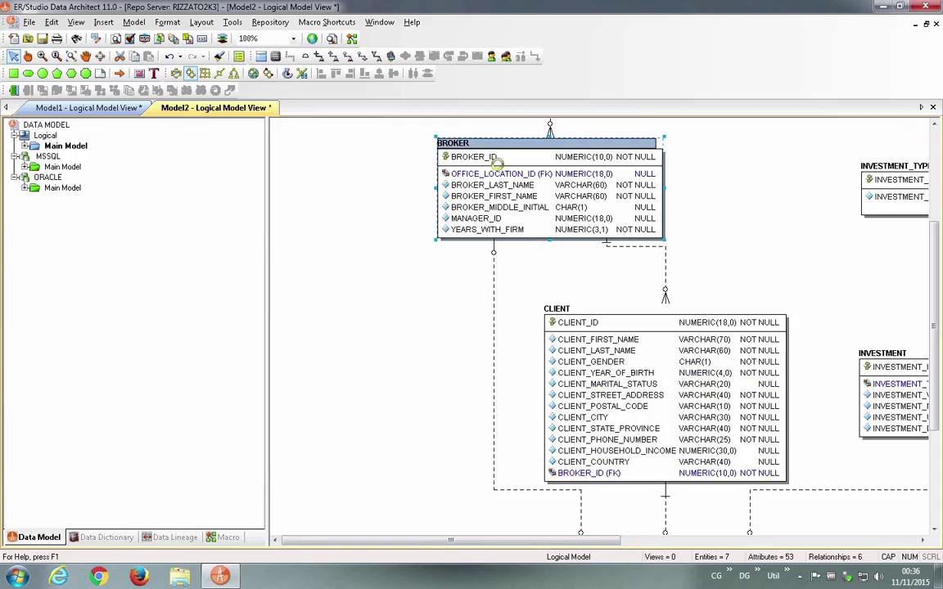
pyautogui.doubleClick(448, 149)
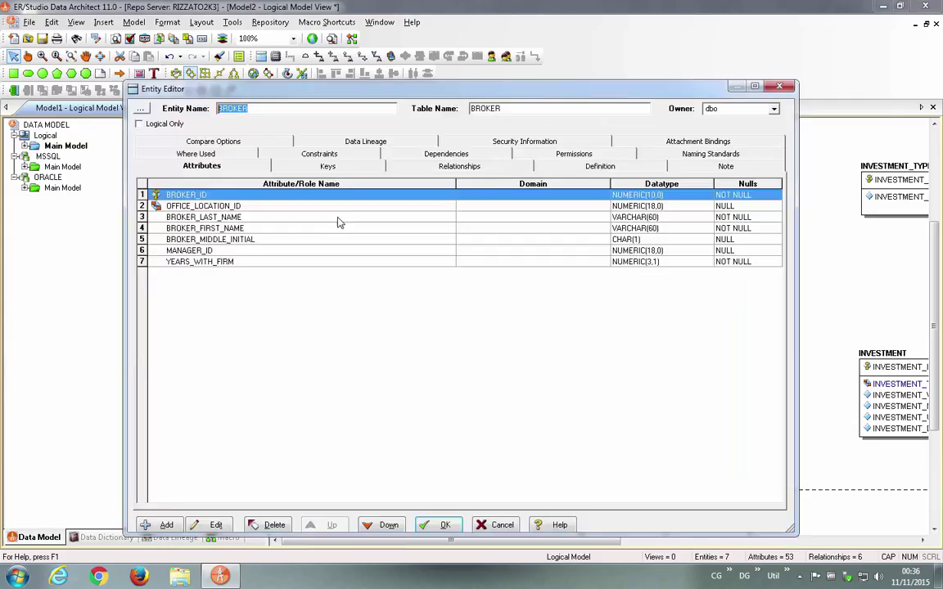
pyautogui.click(248, 218)
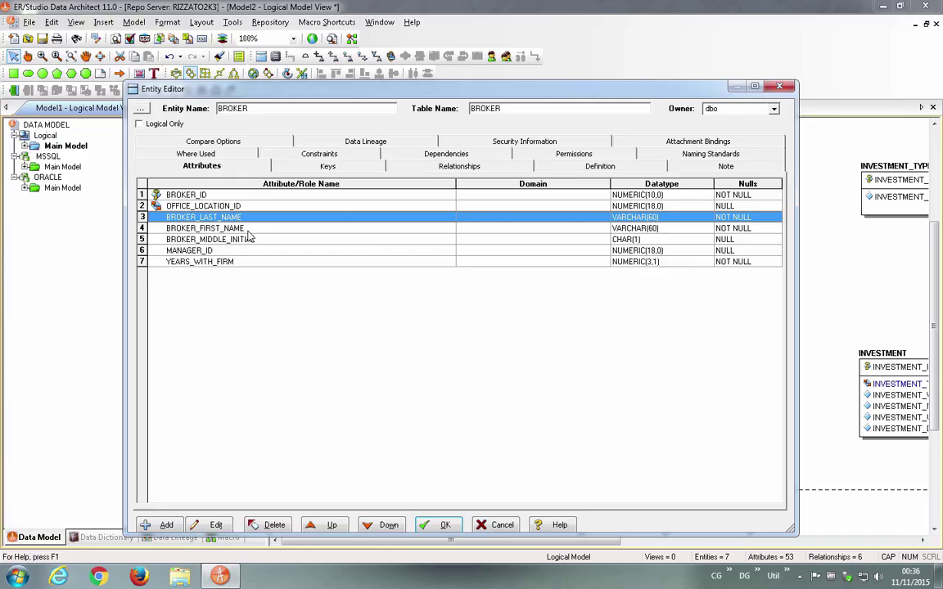
pyautogui.press('Down')
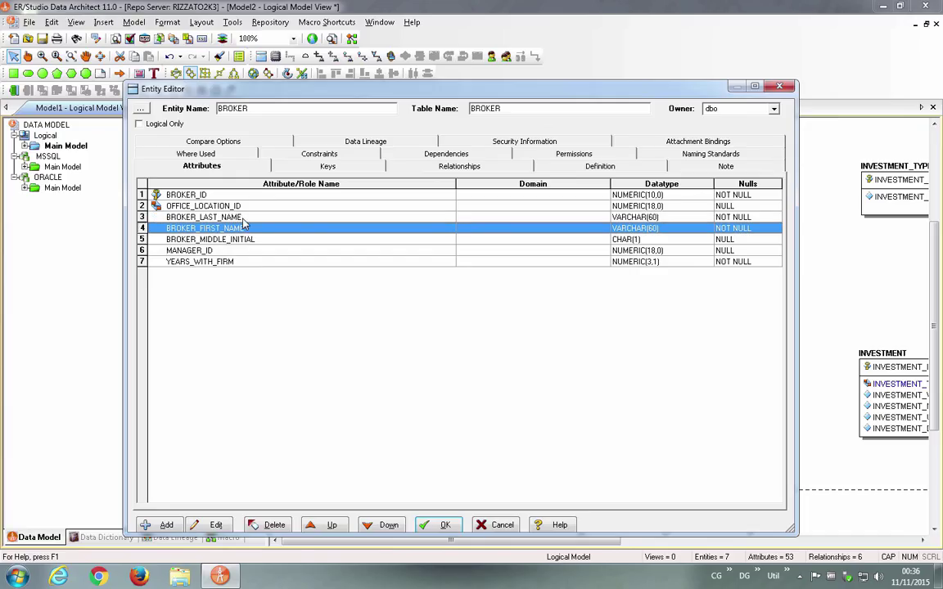
pyautogui.doubleClick(244, 232)
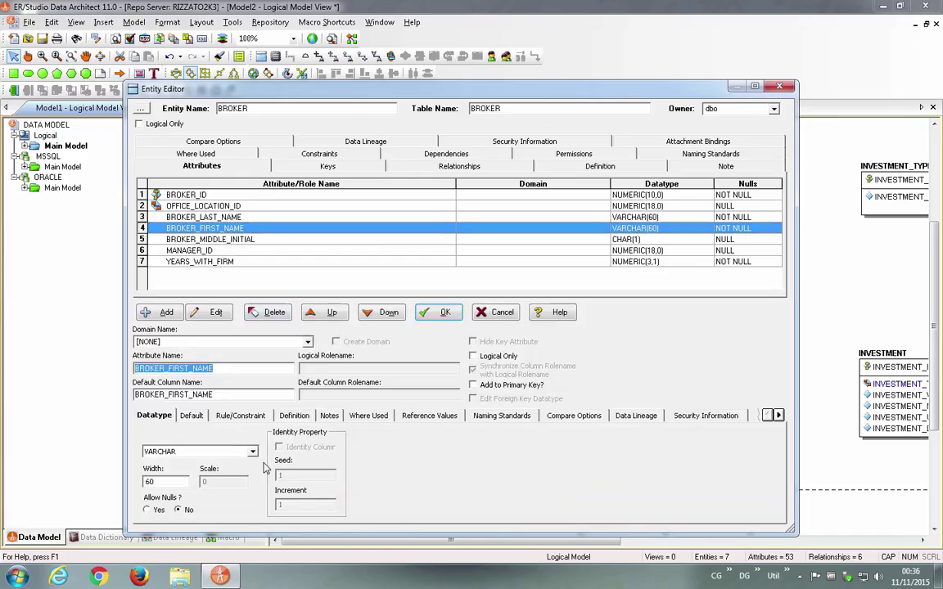
pyautogui.doubleClick(165, 484)
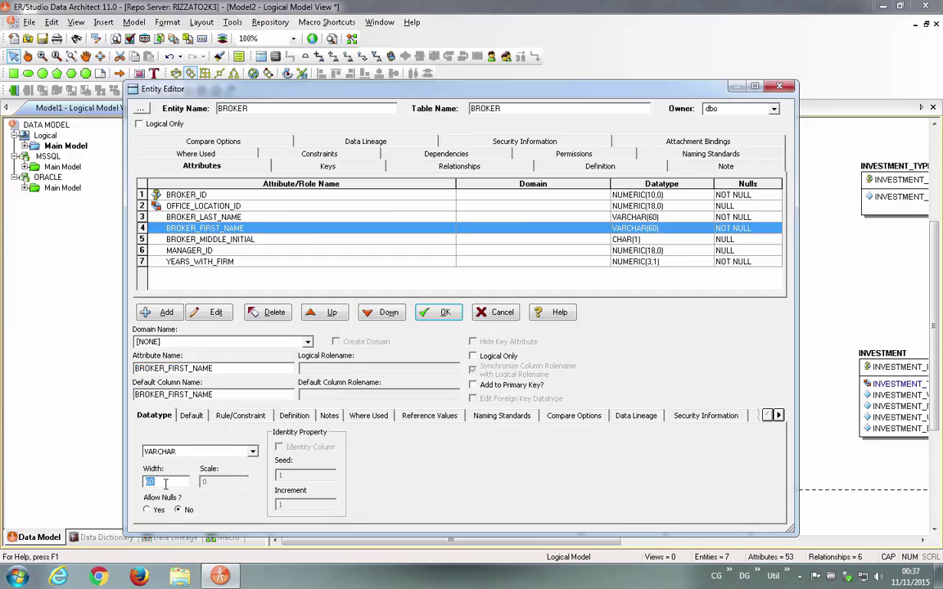
pyautogui.write('70')
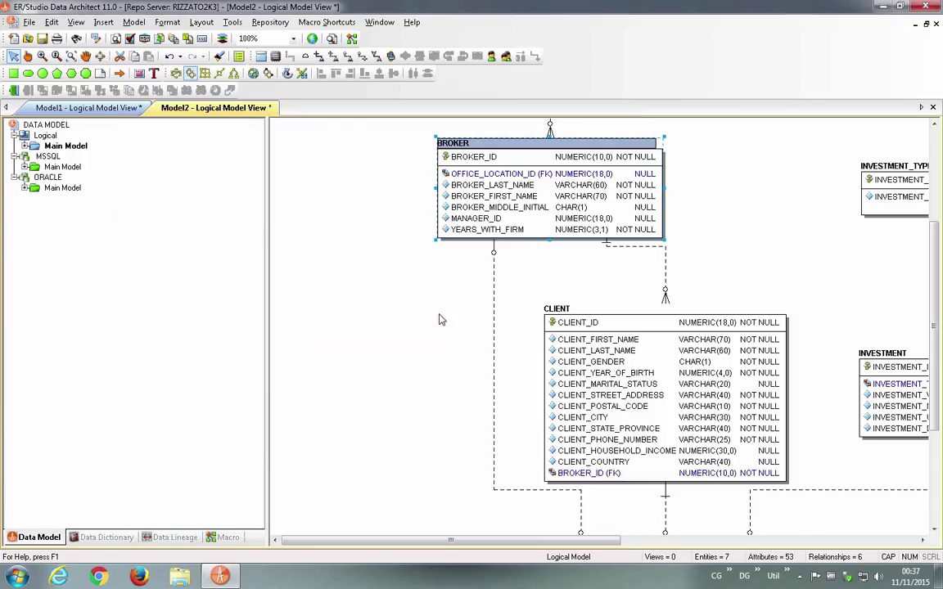
pyautogui.click(442, 312)
# Start the Compare and Merge Utility on the logical Main Model, comparing against another model in this DM1 file
pyautogui.rightClick(54, 147)
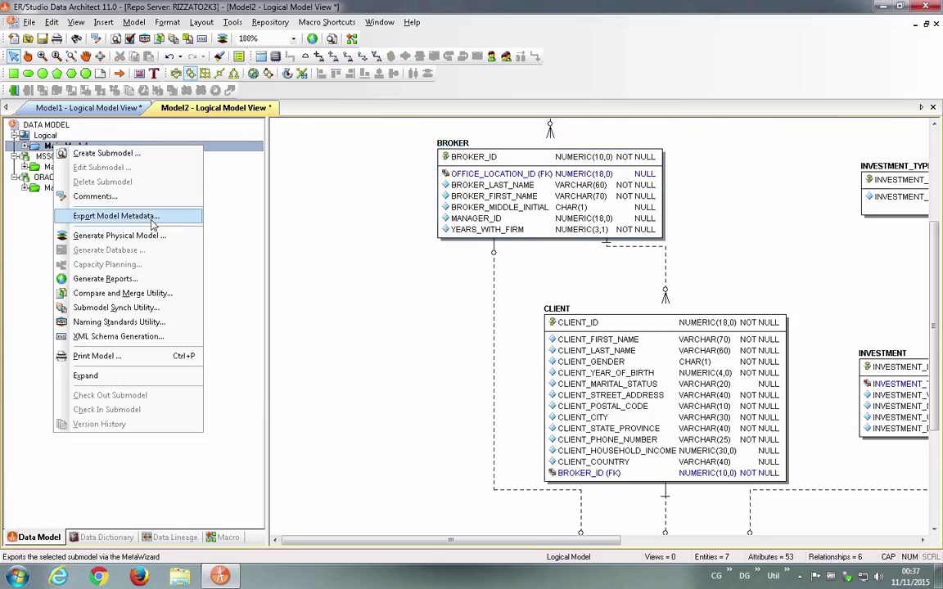
pyautogui.click(123, 293)
pyautogui.click(429, 304)
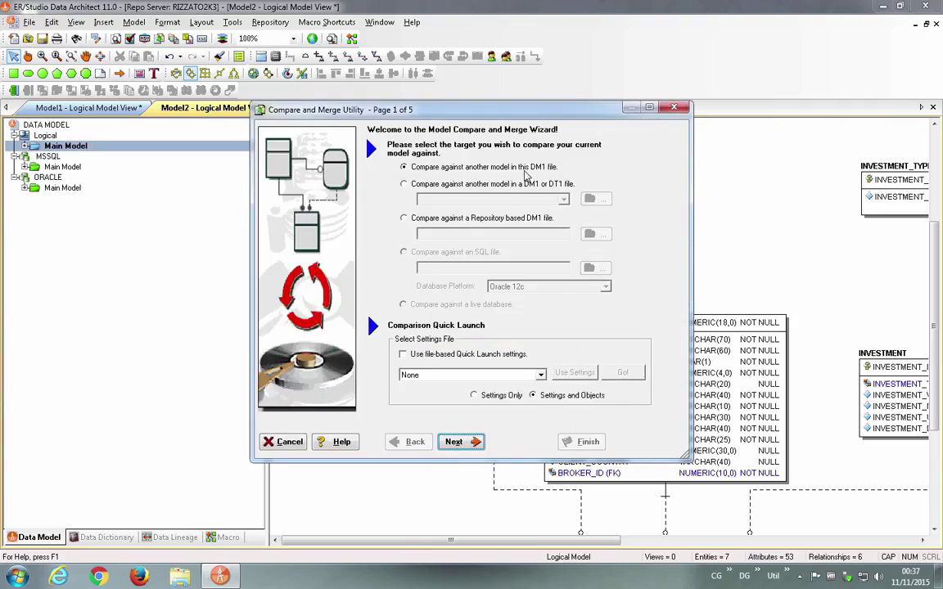
pyautogui.click(466, 443)
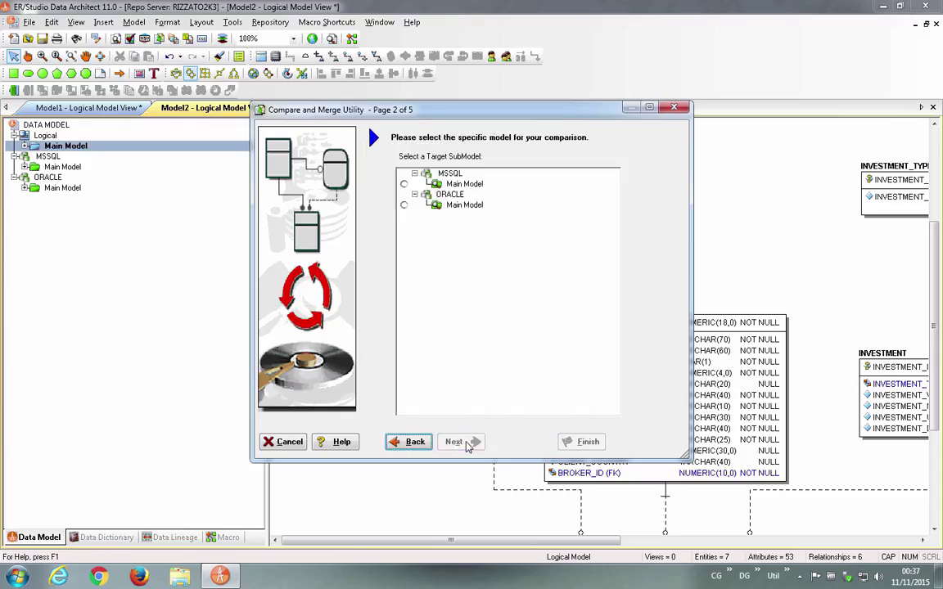
pyautogui.click(414, 444)
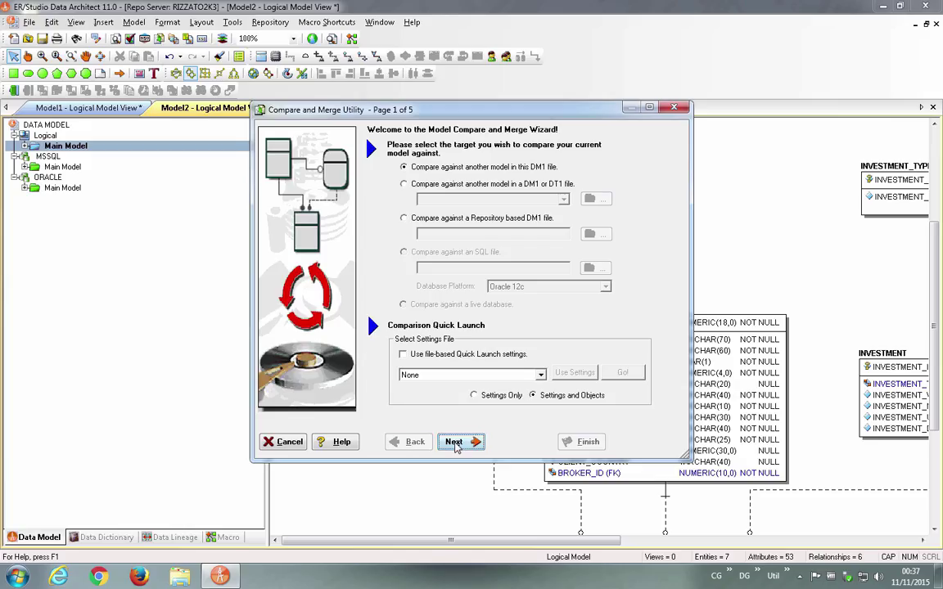
pyautogui.click(455, 442)
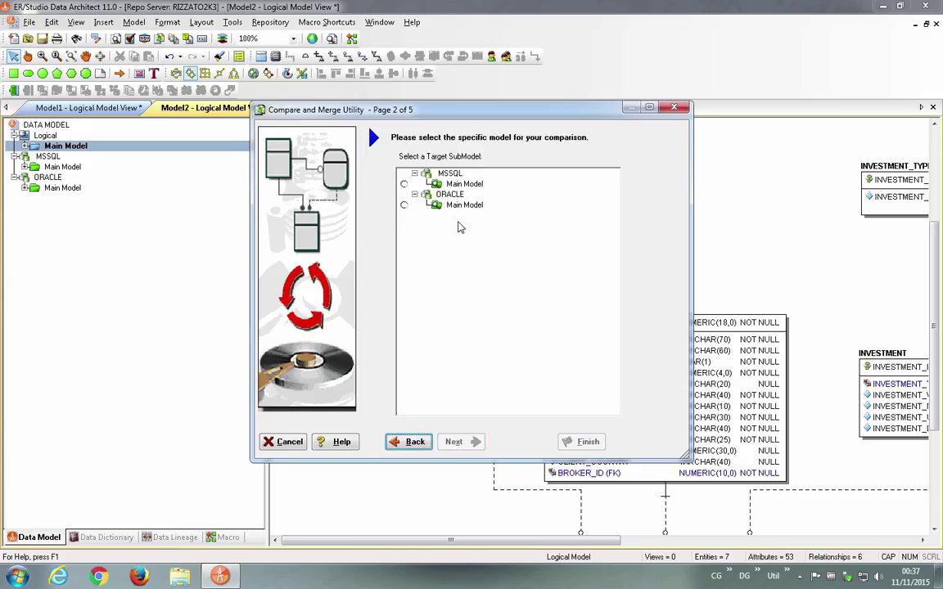
# Choose the MSSQL Main Model as the comparison target and run the comparison with default options and all objects included
pyautogui.click(404, 185)
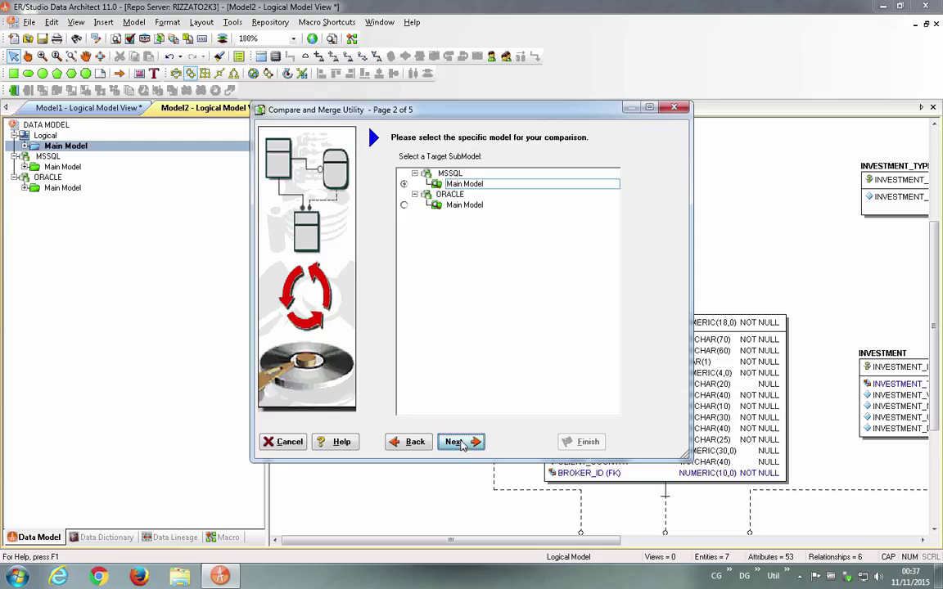
pyautogui.click(459, 442)
pyautogui.click(459, 442)
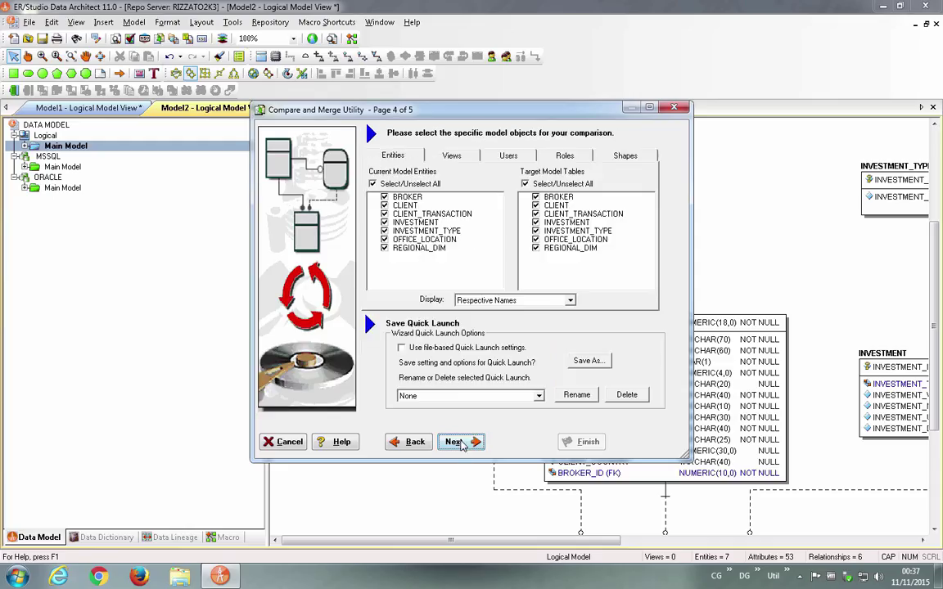
pyautogui.click(458, 442)
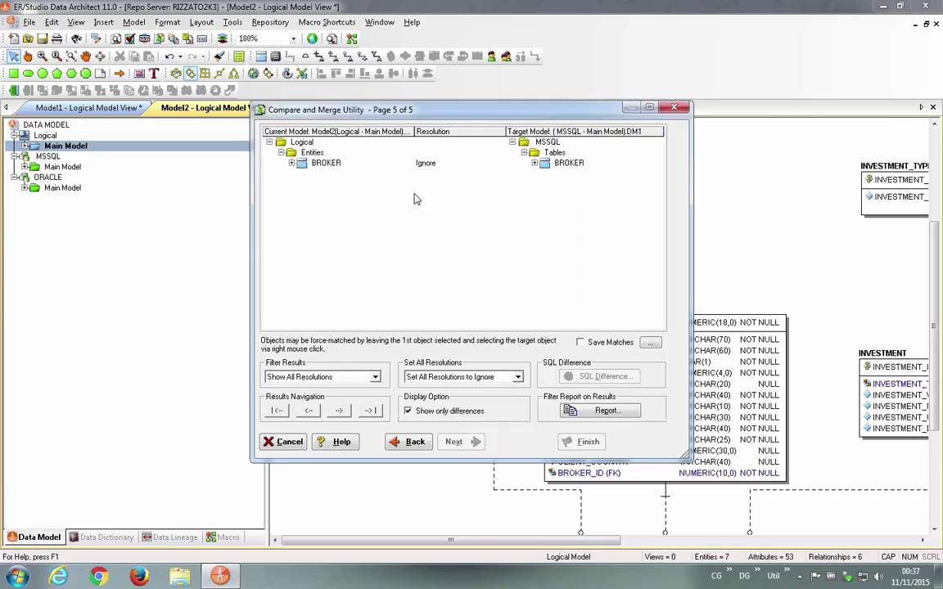
# Resolve the BROKER_FIRST_NAME length difference in BROKER with Merge into Target and finish the merge
pyautogui.click(291, 163)
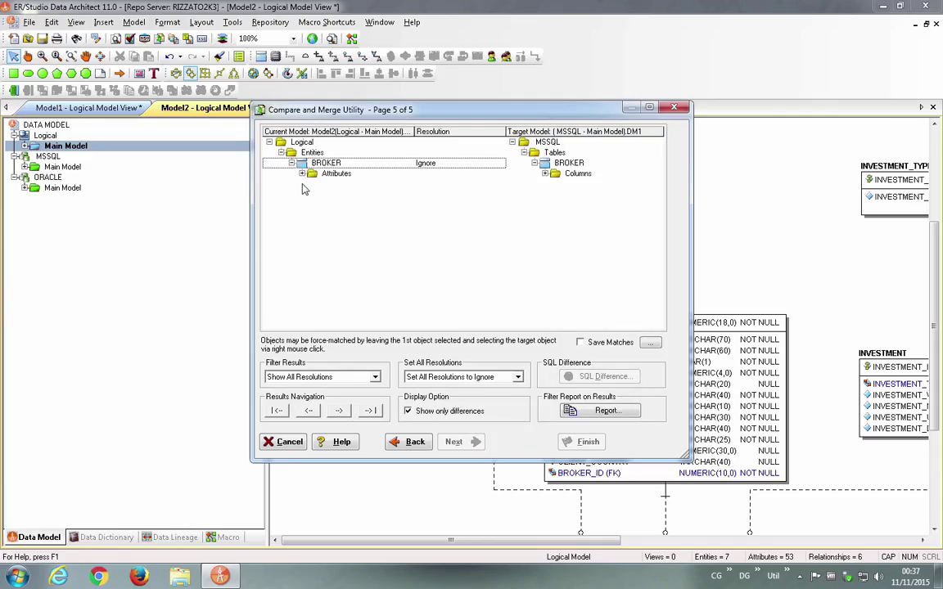
pyautogui.click(302, 173)
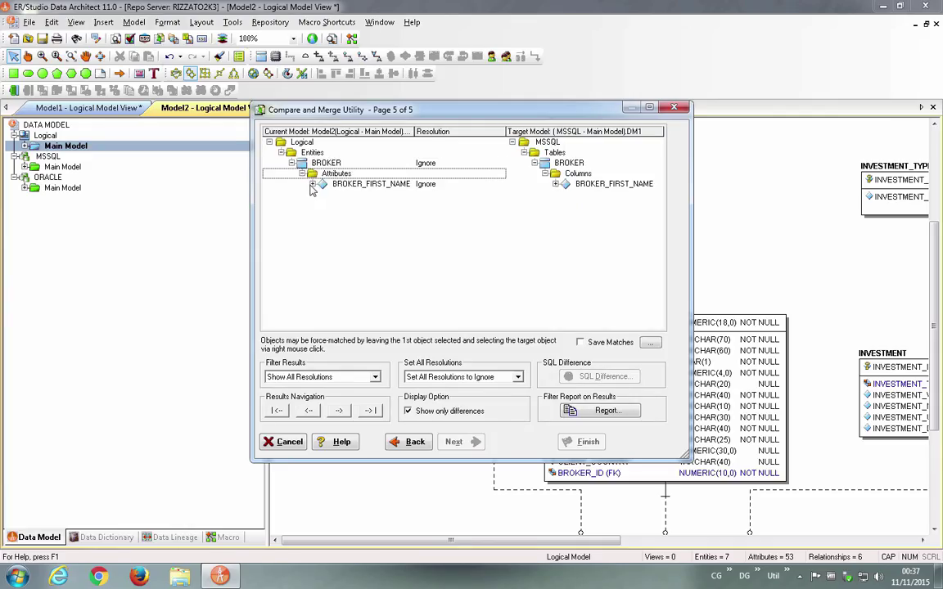
pyautogui.click(312, 184)
pyautogui.click(364, 194)
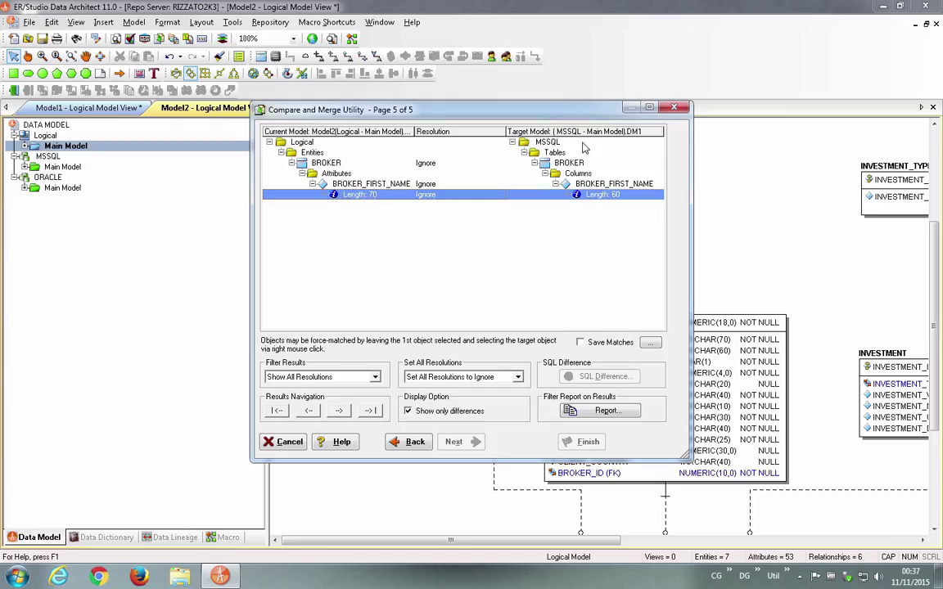
pyautogui.click(450, 196)
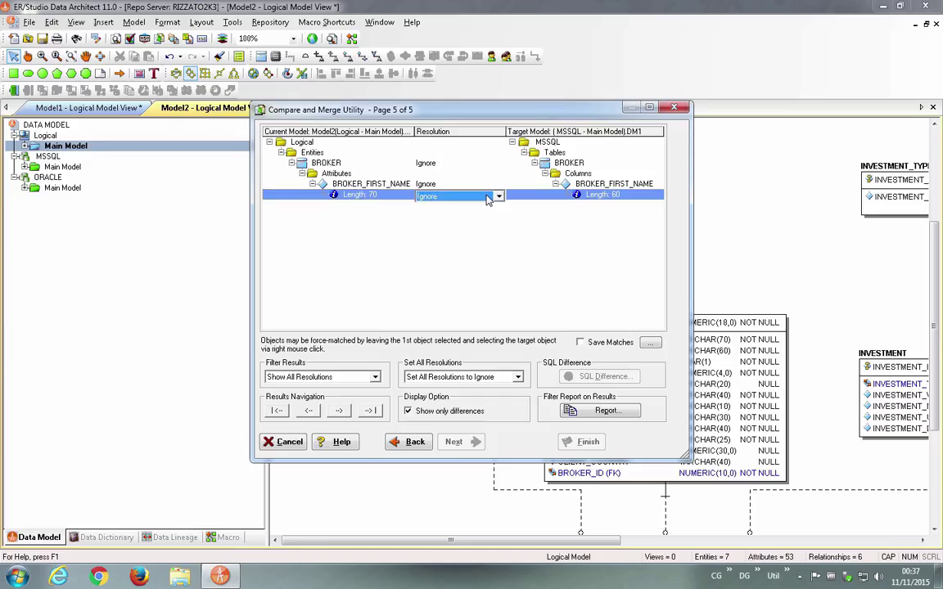
pyautogui.click(499, 196)
pyautogui.click(473, 224)
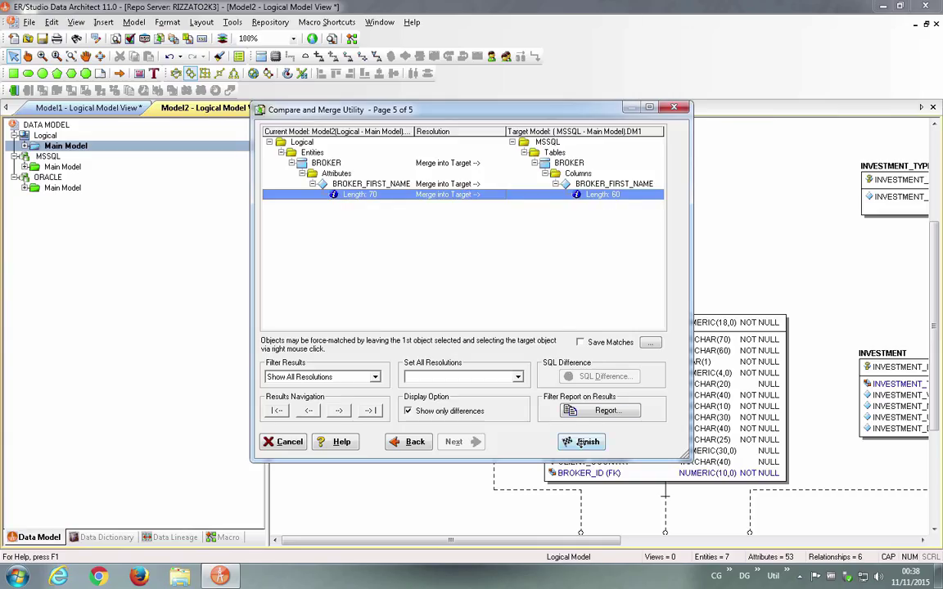
pyautogui.click(581, 442)
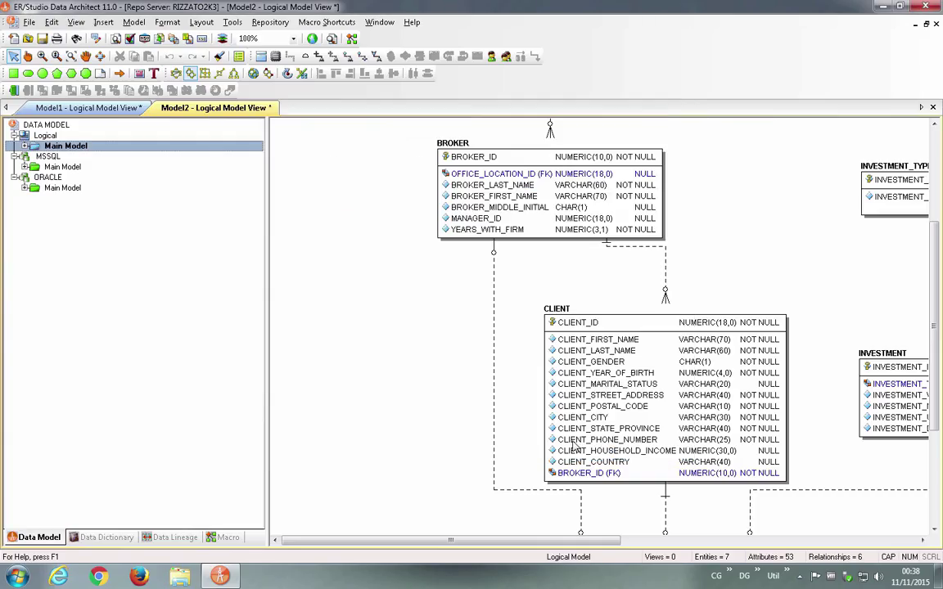
# Check the datatype of BROKER_FIRST_NAME in the BROKER table of the MSSQL physical model, leaving the table unedited
pyautogui.click(69, 167)
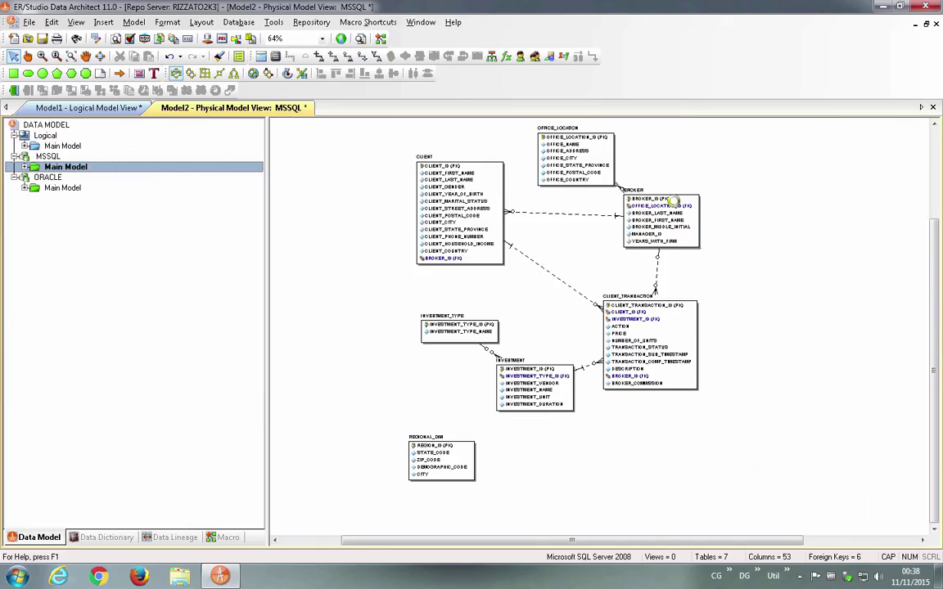
pyautogui.doubleClick(672, 209)
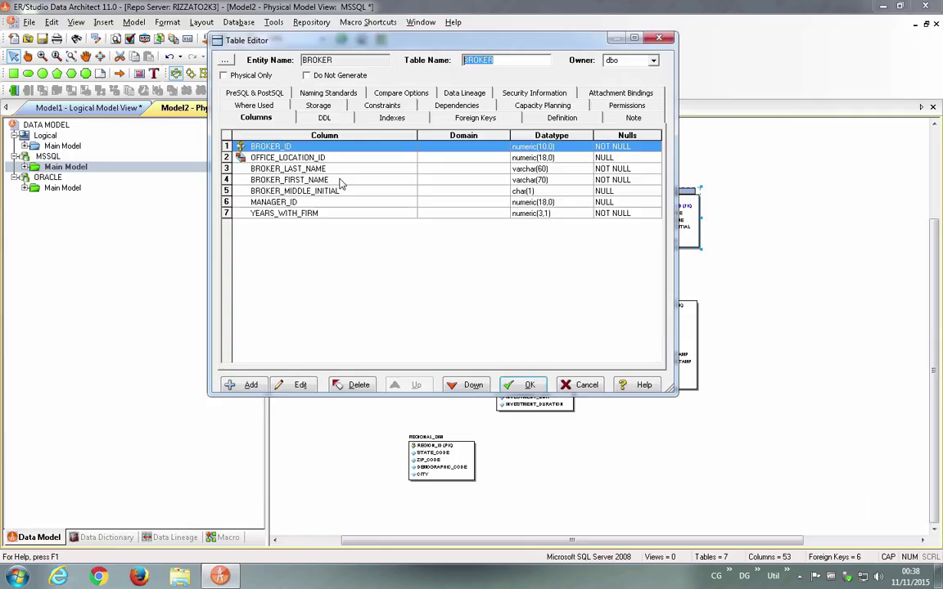
pyautogui.click(332, 179)
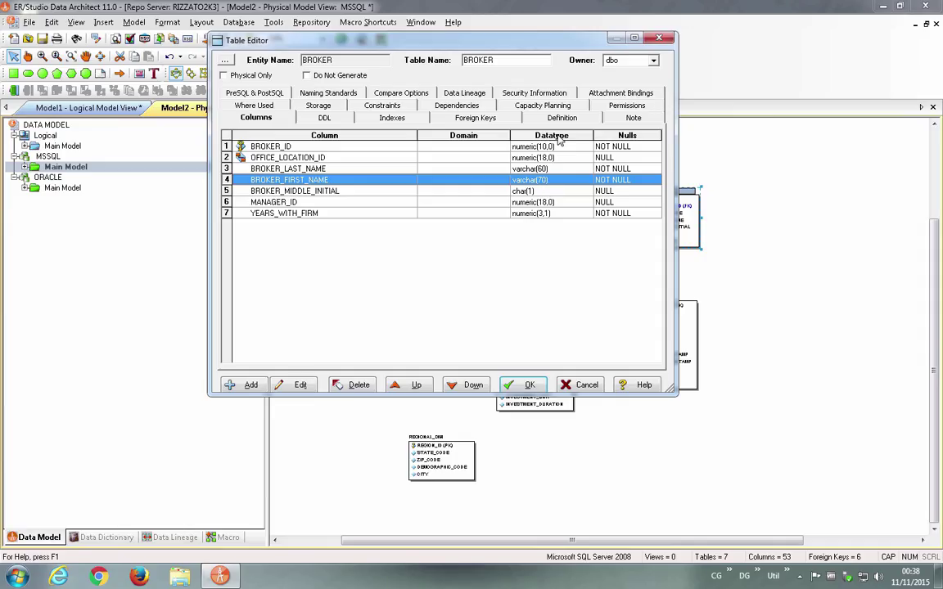
pyautogui.click(659, 38)
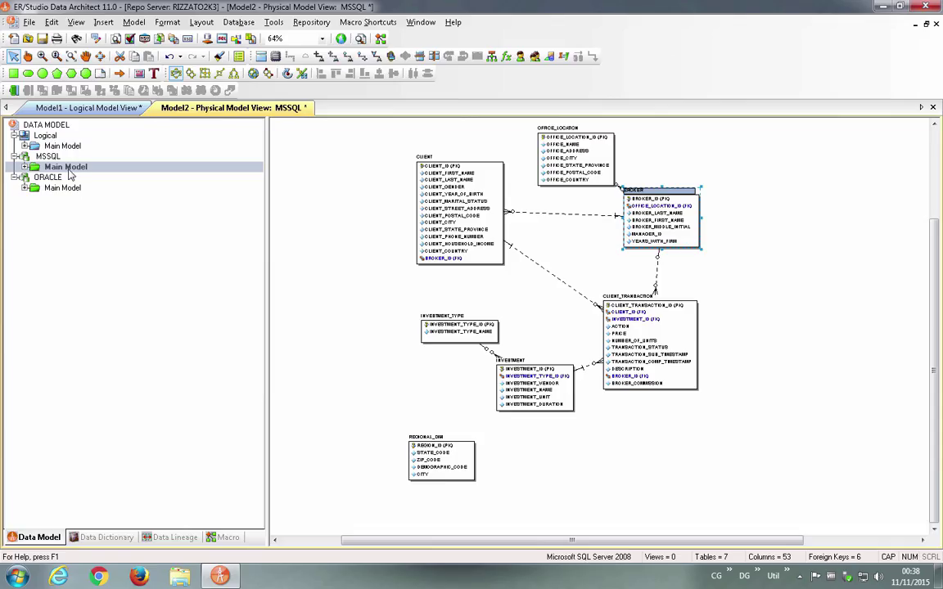
# Start the Compare and Merge Utility on the MSSQL physical model, comparing against a live database
pyautogui.click(47, 157)
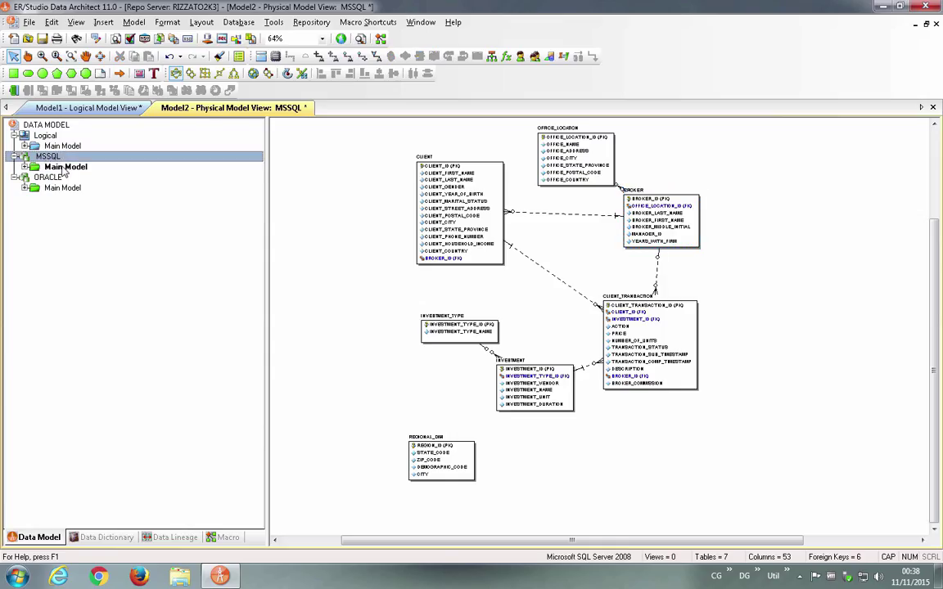
pyautogui.click(64, 168)
pyautogui.rightClick(65, 168)
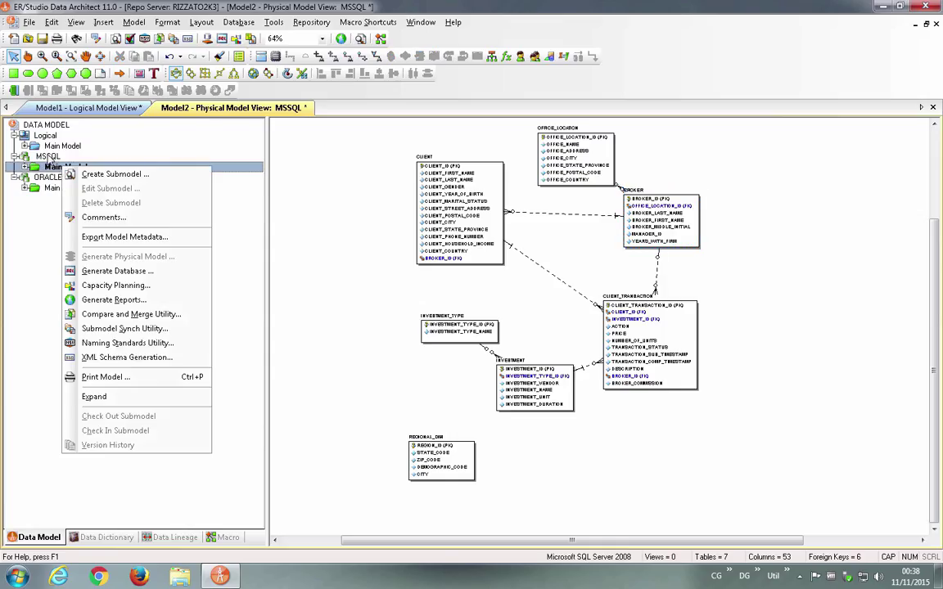
pyautogui.rightClick(47, 155)
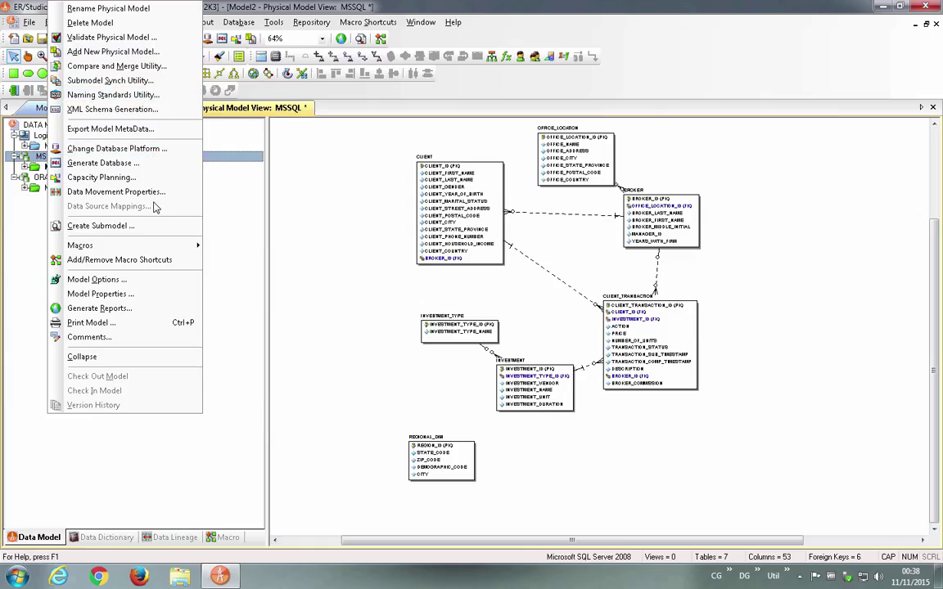
pyautogui.click(115, 66)
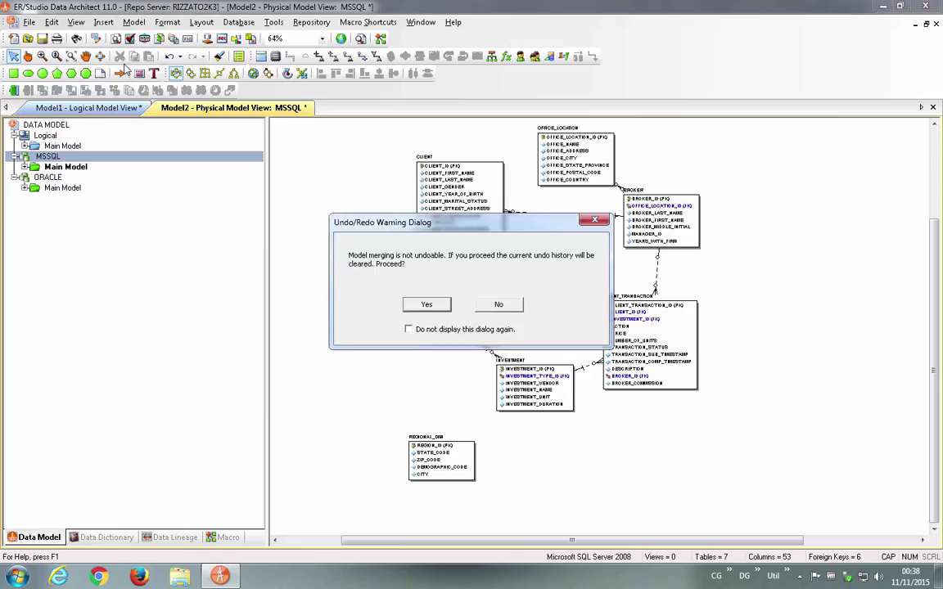
pyautogui.click(432, 306)
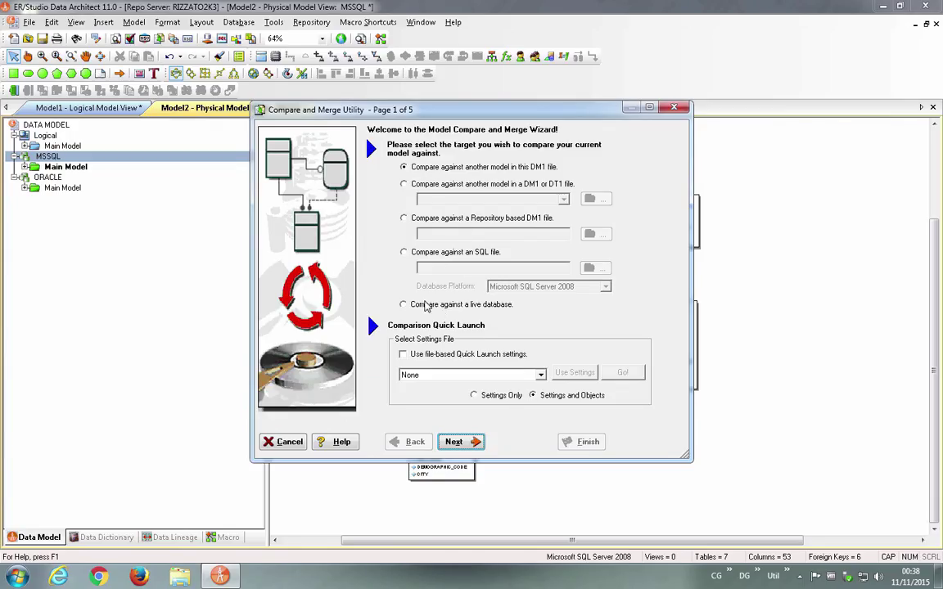
pyautogui.click(425, 305)
pyautogui.click(465, 443)
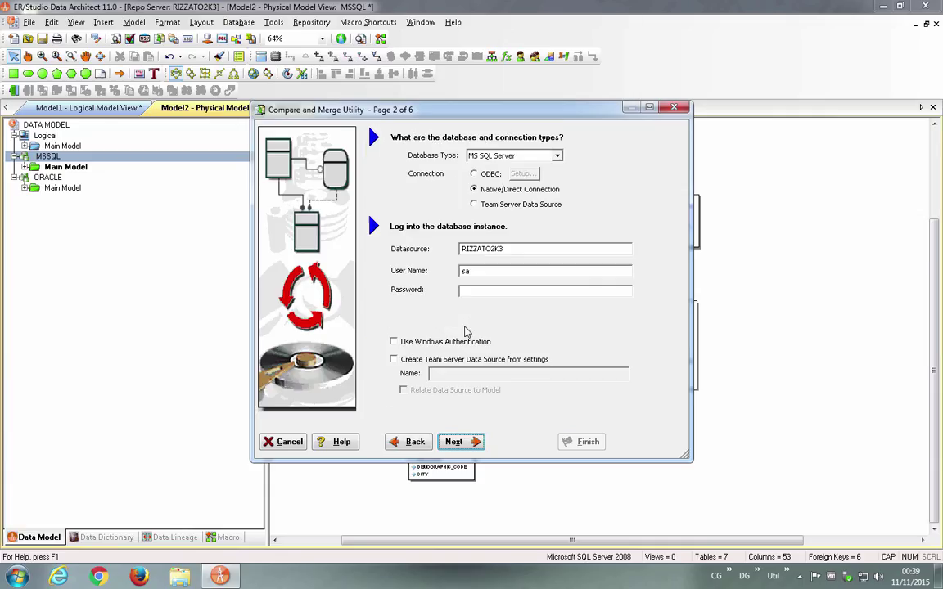
# Log into the MS SQL Server instance over the native connection by entering the database password, keeping the preset datasource and user name
pyautogui.click(508, 271)
pyautogui.write('E')
pyautogui.press('BackSpace')
pyautogui.click(489, 288)
pyautogui.write('****')
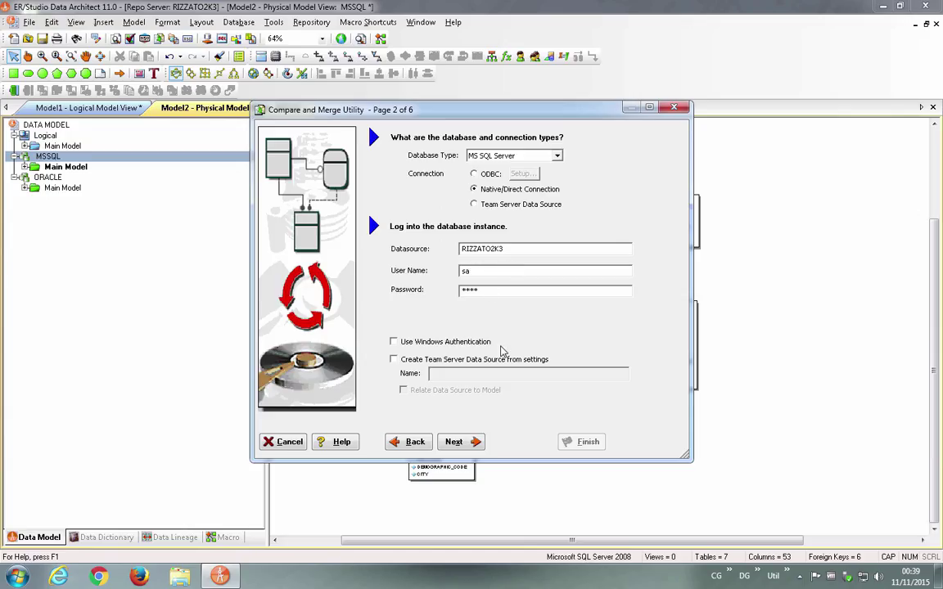
pyautogui.click(457, 442)
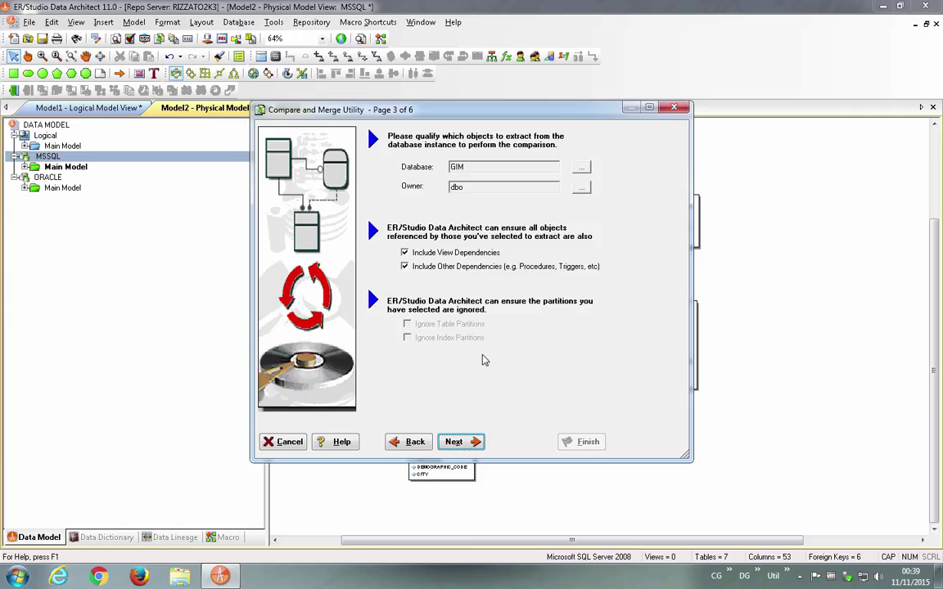
# Run the comparison against the GIM database with owner dbo, default comparison options and all tables included
pyautogui.click(468, 449)
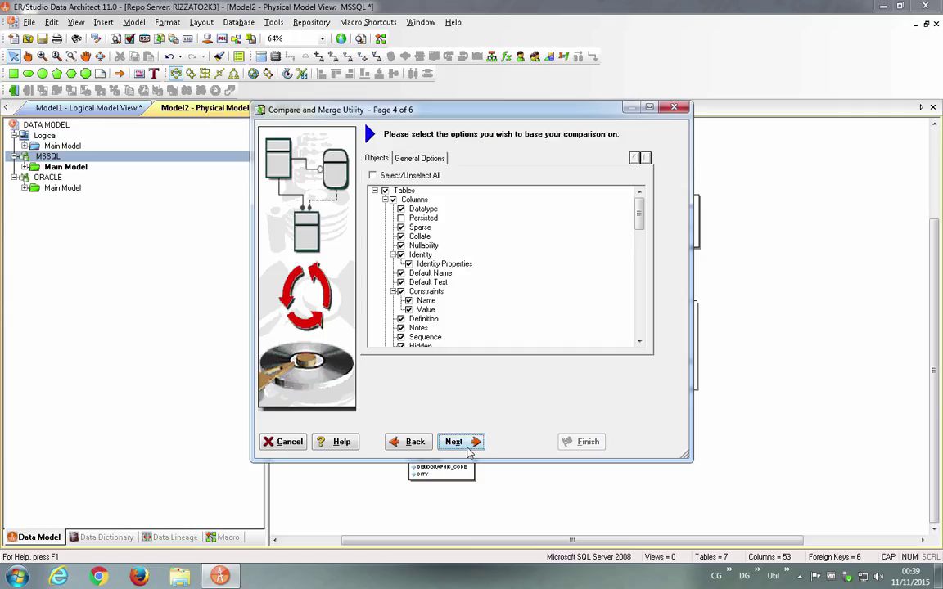
pyautogui.click(470, 448)
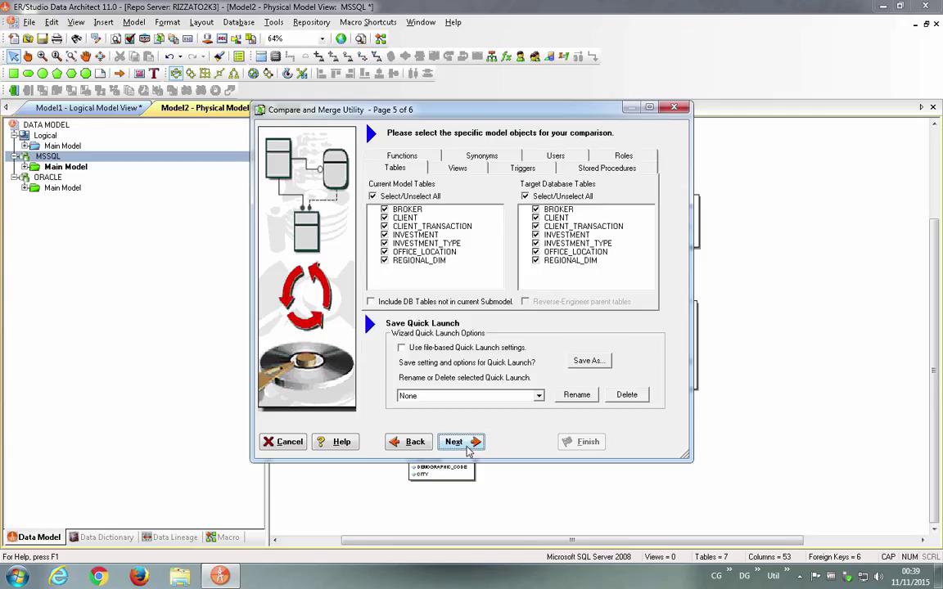
pyautogui.click(456, 442)
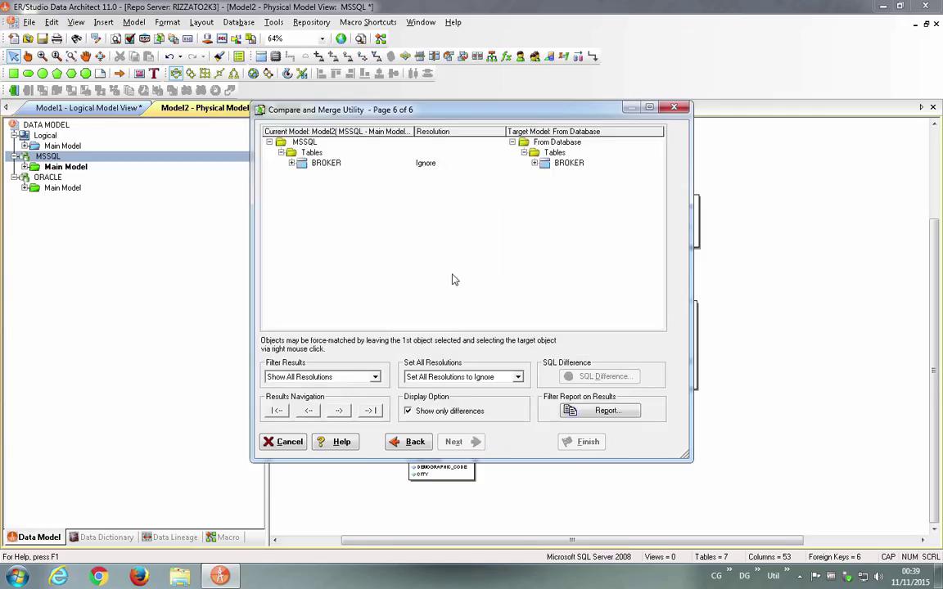
# Set the resolution of the BROKER_FIRST_NAME length difference in the BROKER table to Merge into Target
pyautogui.click(292, 162)
pyautogui.click(302, 174)
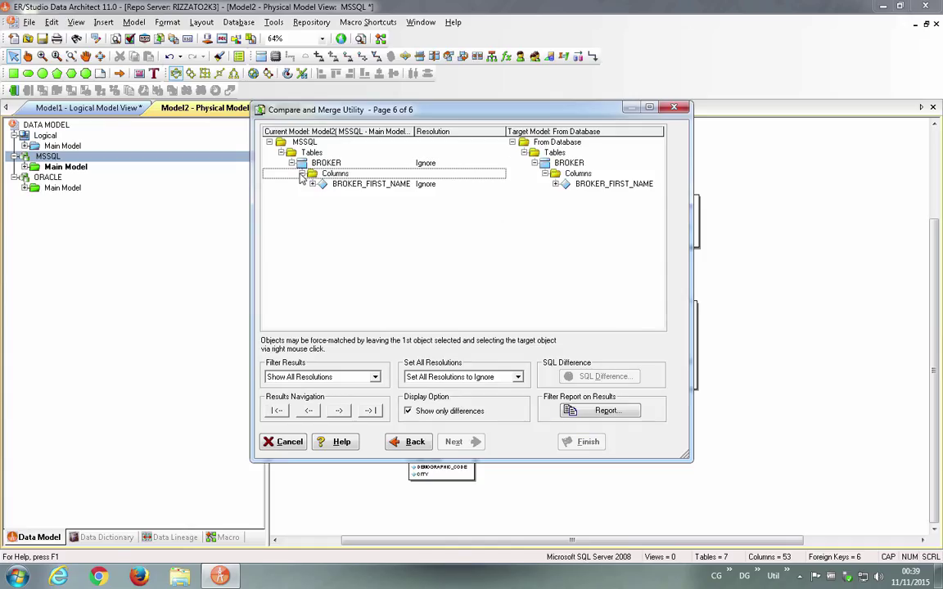
pyautogui.click(312, 185)
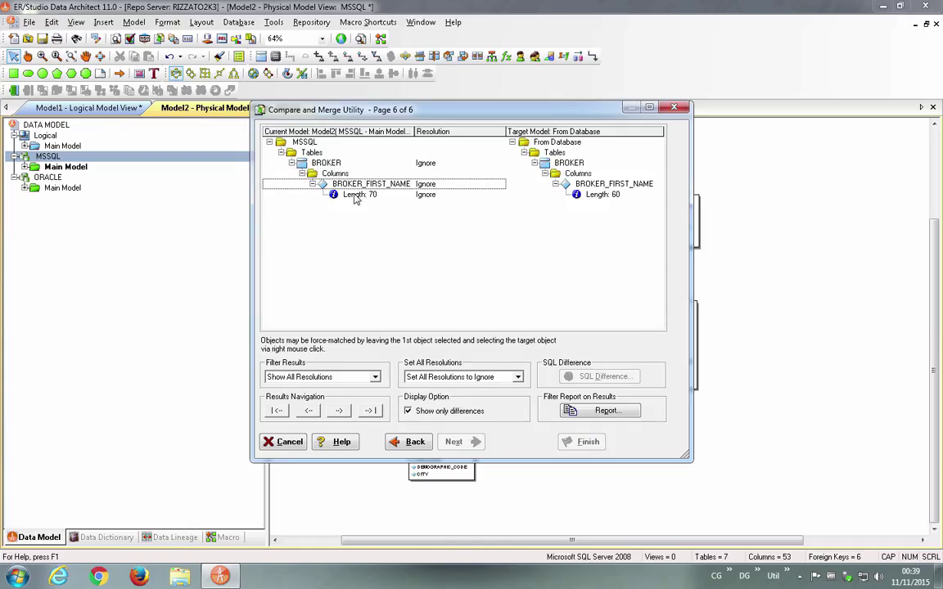
pyautogui.click(356, 195)
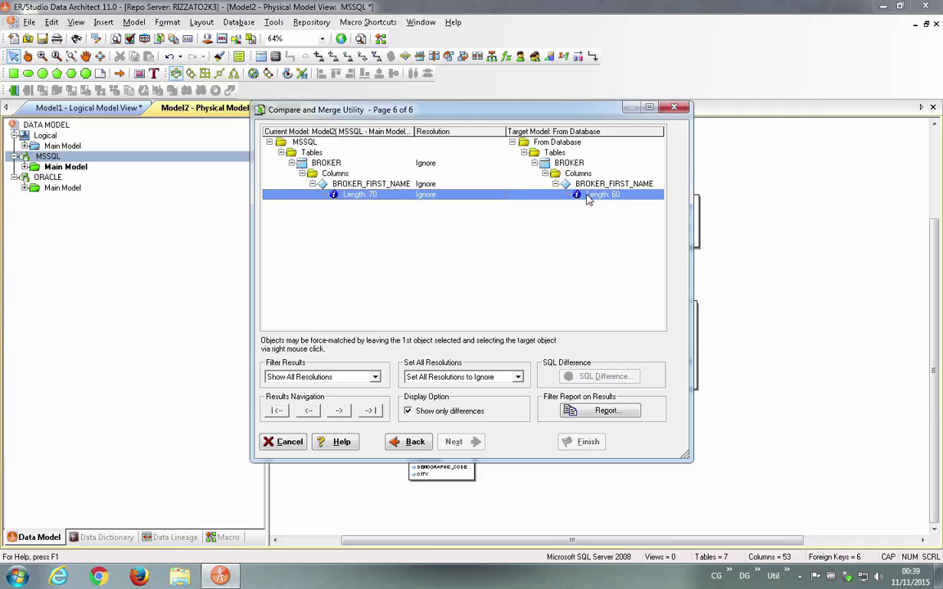
pyautogui.click(456, 198)
pyautogui.click(456, 198)
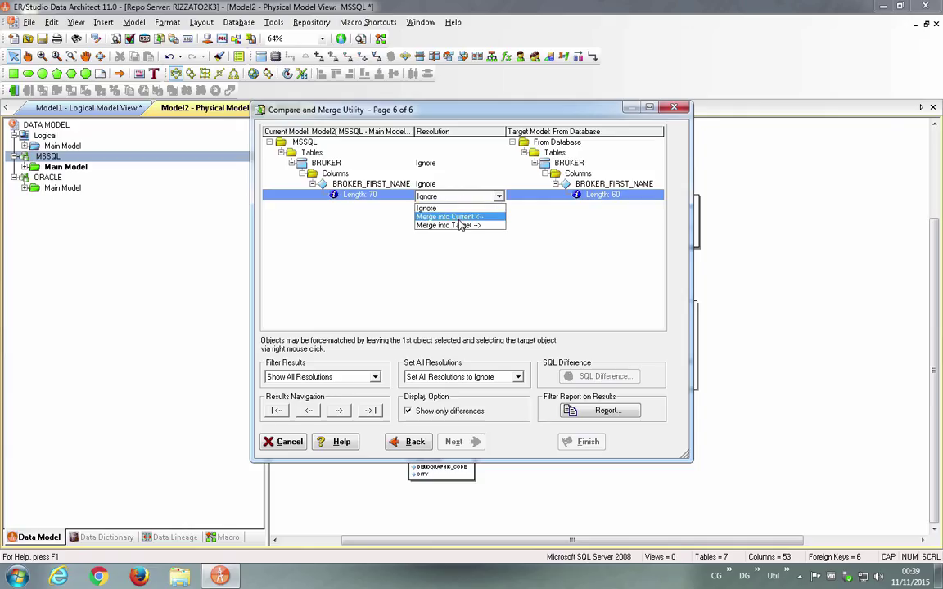
pyautogui.click(454, 220)
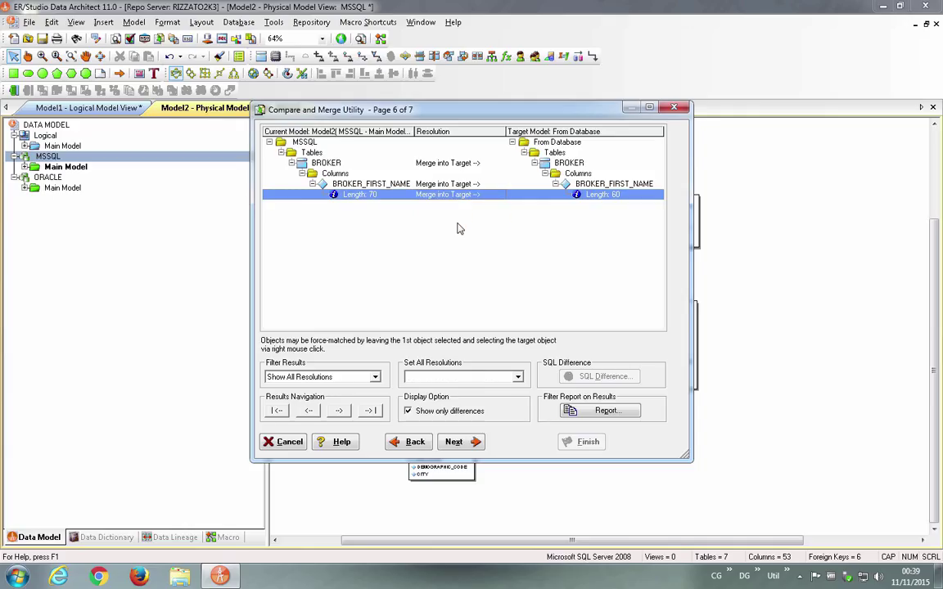
# Generate the database alter script MSSQL.sql with all rebuild and Pre/Post SQL options kept, and load it into the interactive SQL utility
pyautogui.click(458, 445)
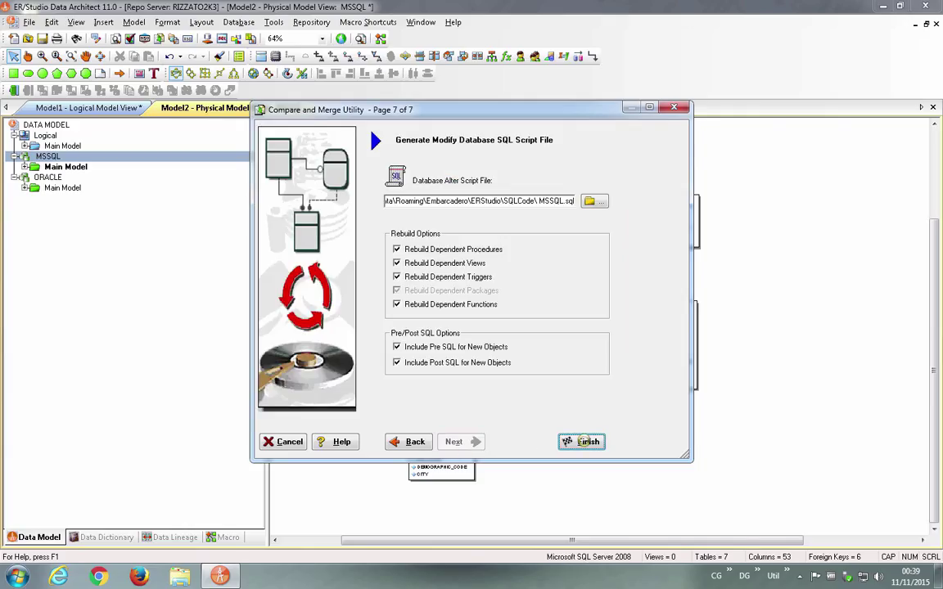
pyautogui.click(581, 442)
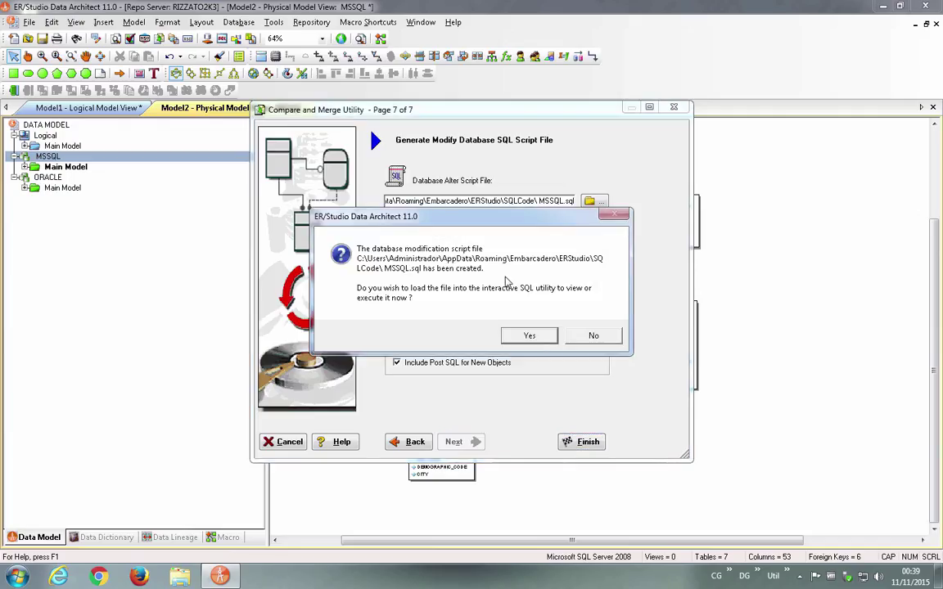
pyautogui.click(532, 336)
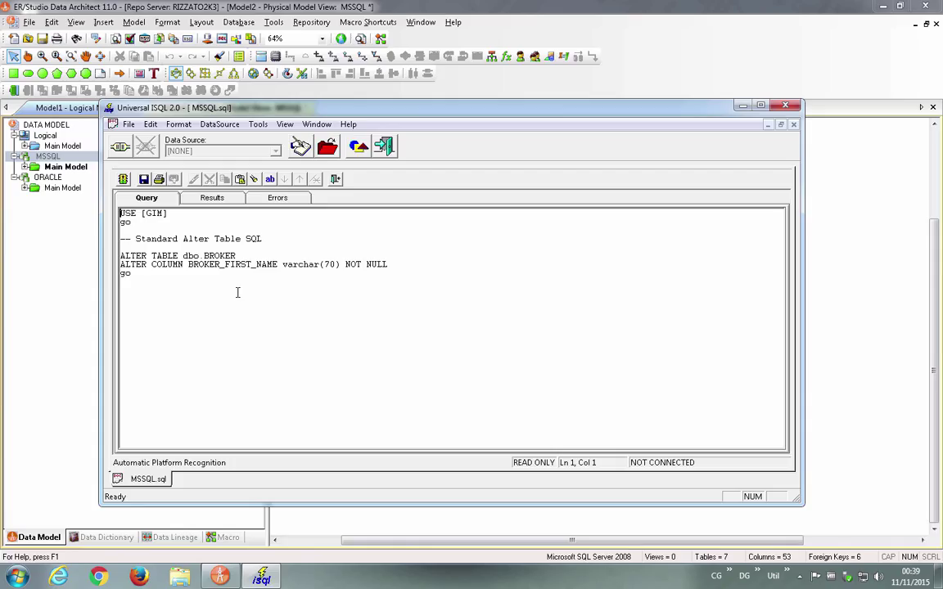
# Return to ER/Studio and compare the BROKER column datatypes in the Oracle physical model with those in the logical Main Model
pyautogui.click(254, 6)
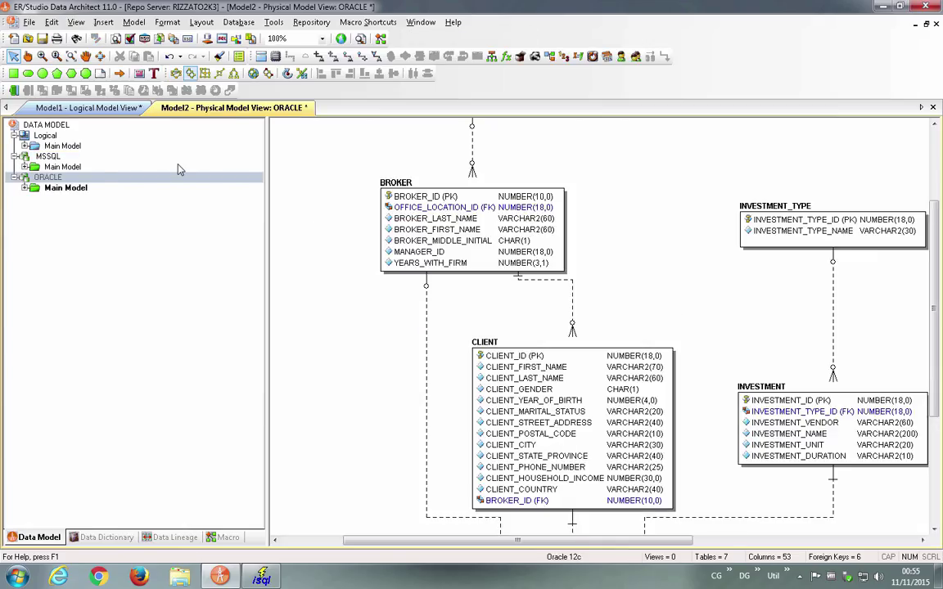
pyautogui.click(93, 180)
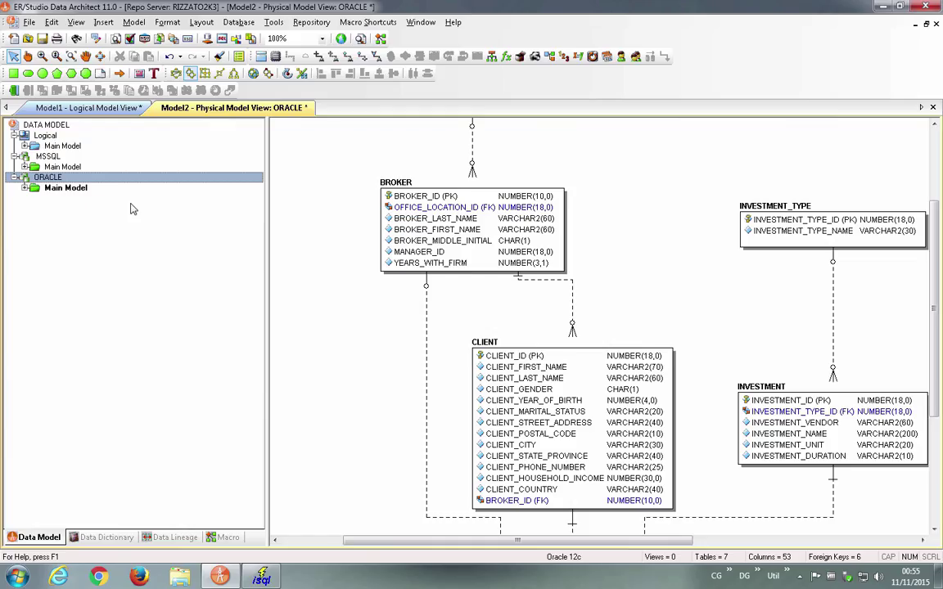
pyautogui.click(484, 209)
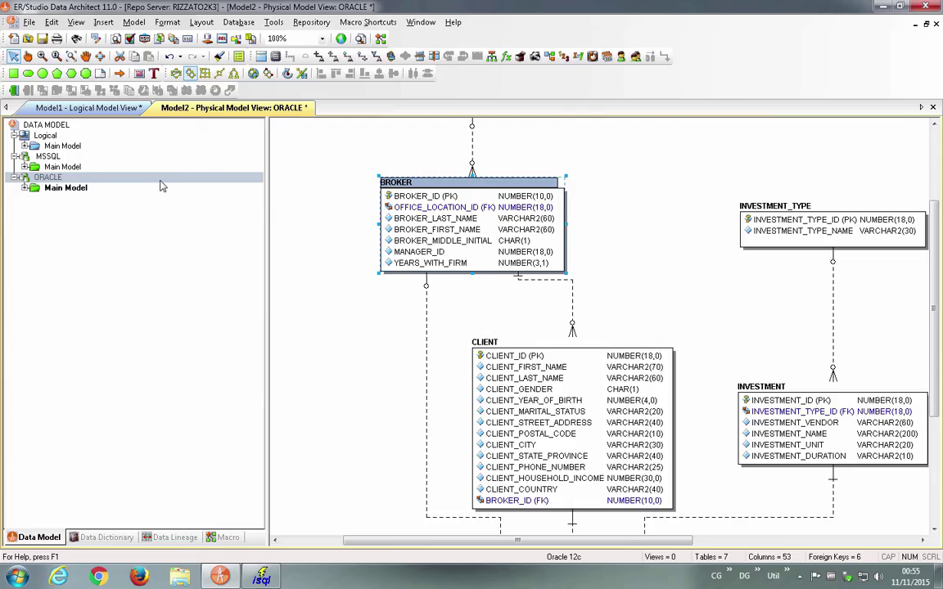
pyautogui.moveTo(451, 232)
pyautogui.doubleClick(59, 145)
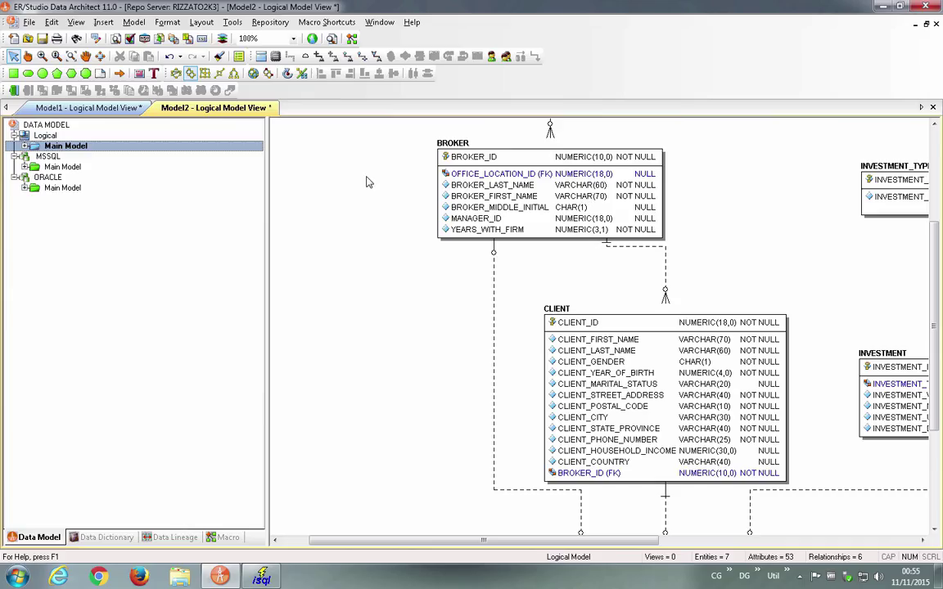
# Review the Oracle 12c (system) mappings in the Datatype Mapping Editor without editing them, and display the ORACLE model's Data Dictionary
pyautogui.click(66, 179)
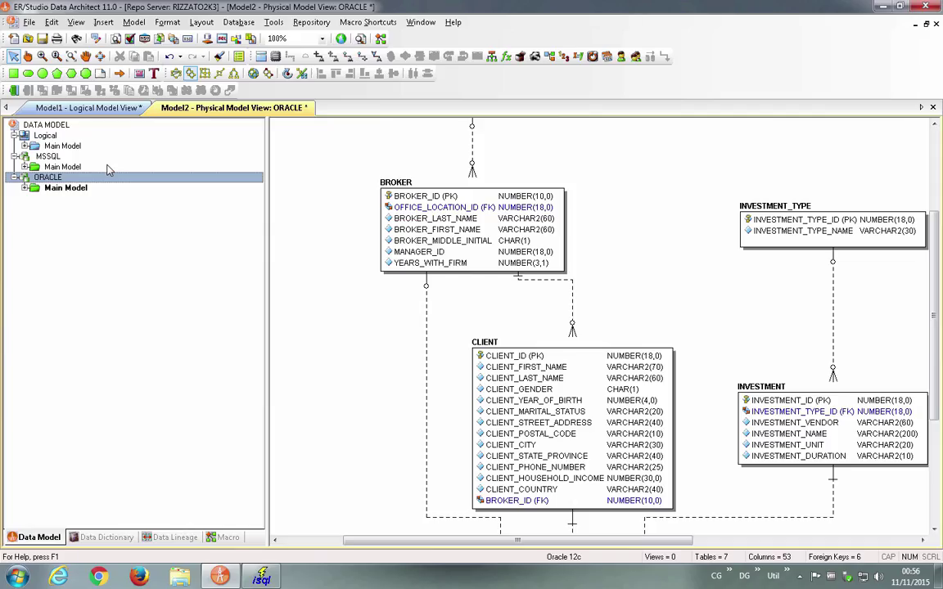
pyautogui.click(273, 22)
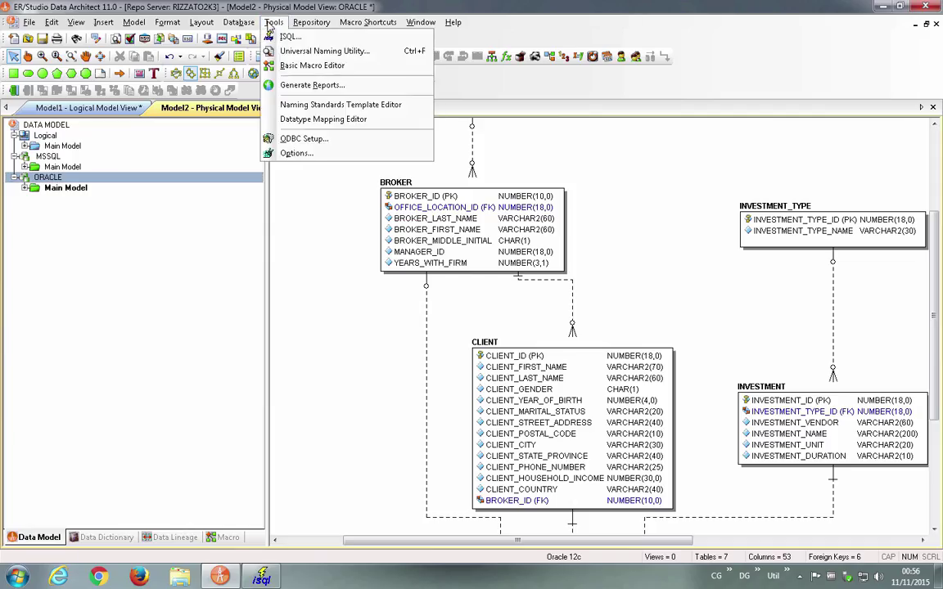
pyautogui.click(325, 121)
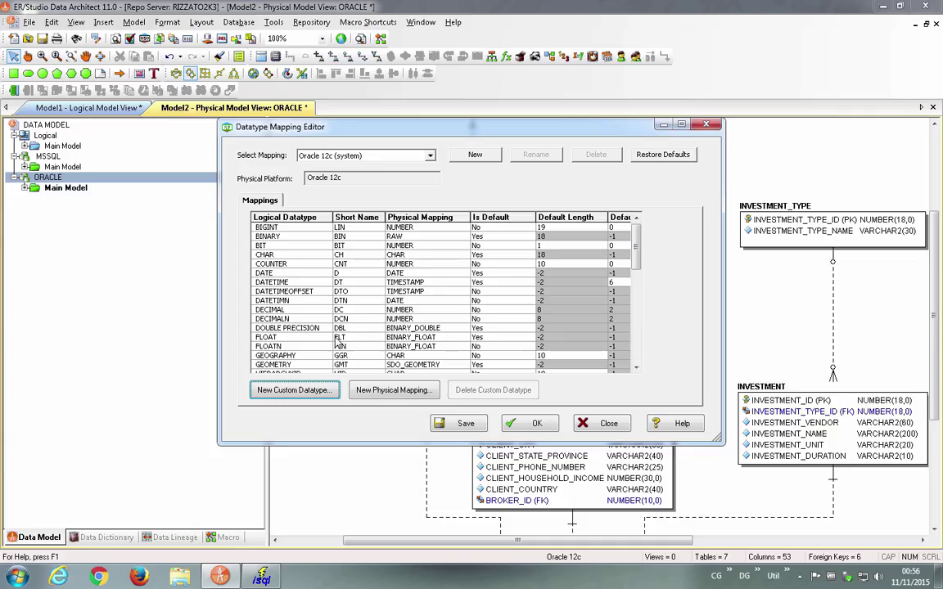
pyautogui.press('Escape')
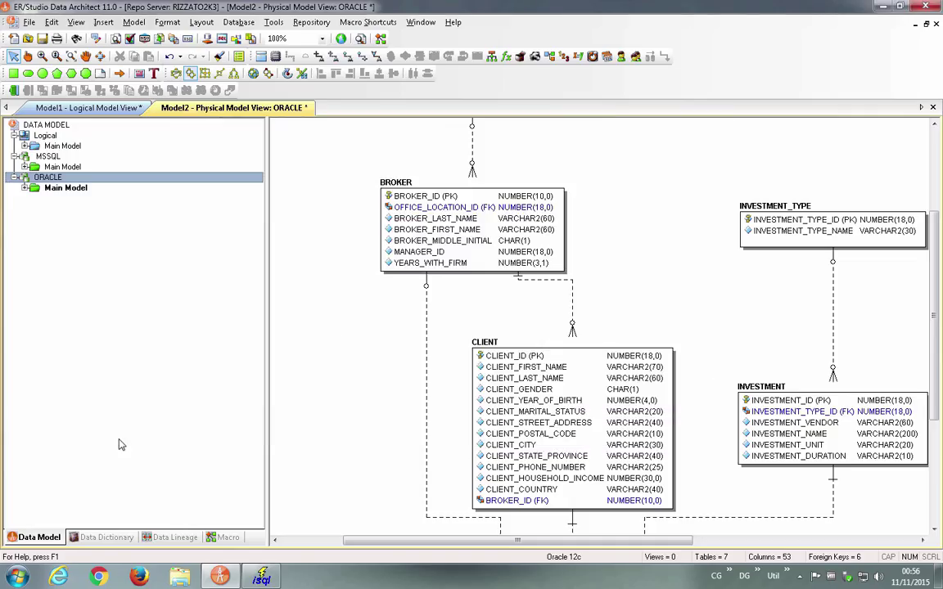
pyautogui.click(95, 537)
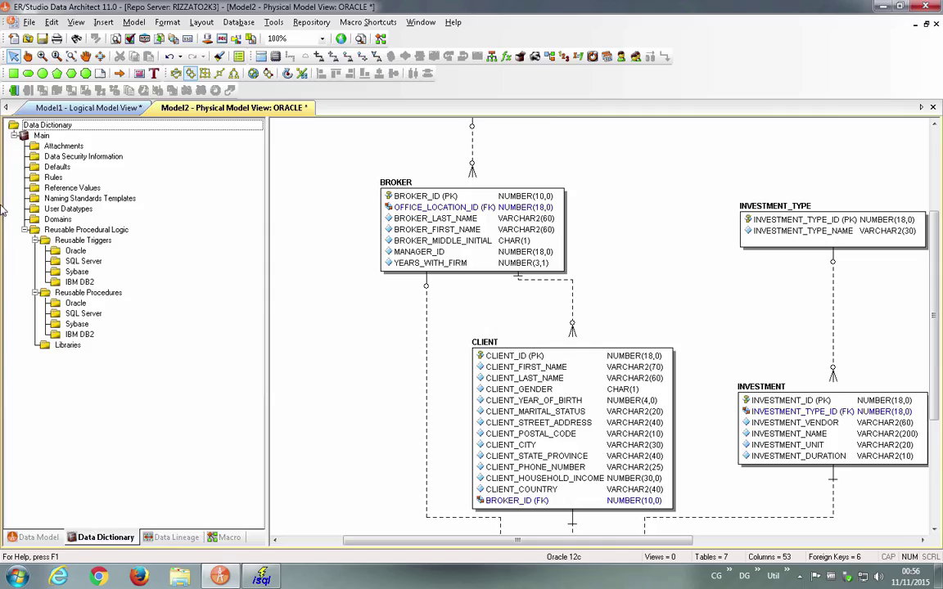
# Open the GIMDB.DM1 model and collapse the Broker and Data Classification View submodels under Logical
pyautogui.click(28, 39)
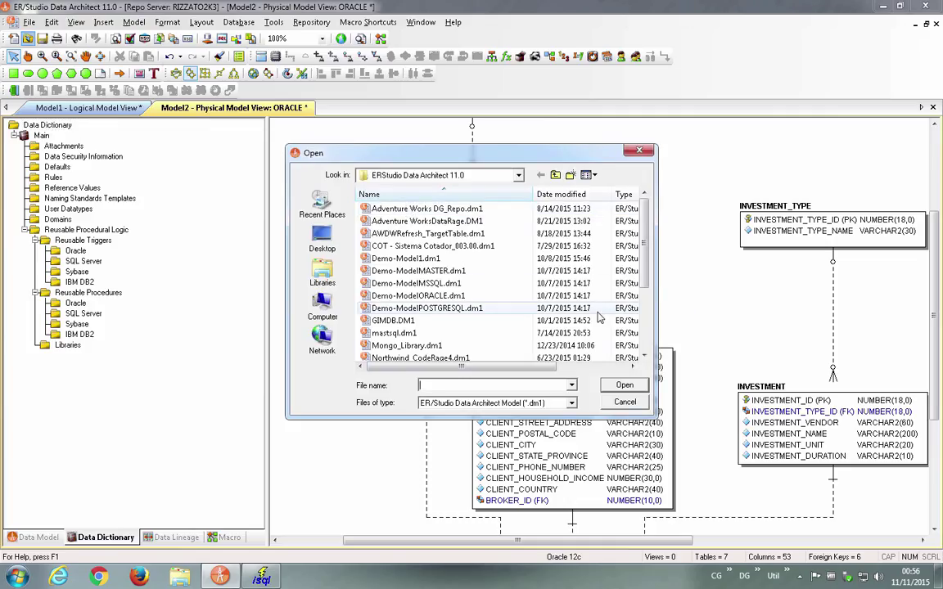
pyautogui.click(467, 321)
pyautogui.click(622, 386)
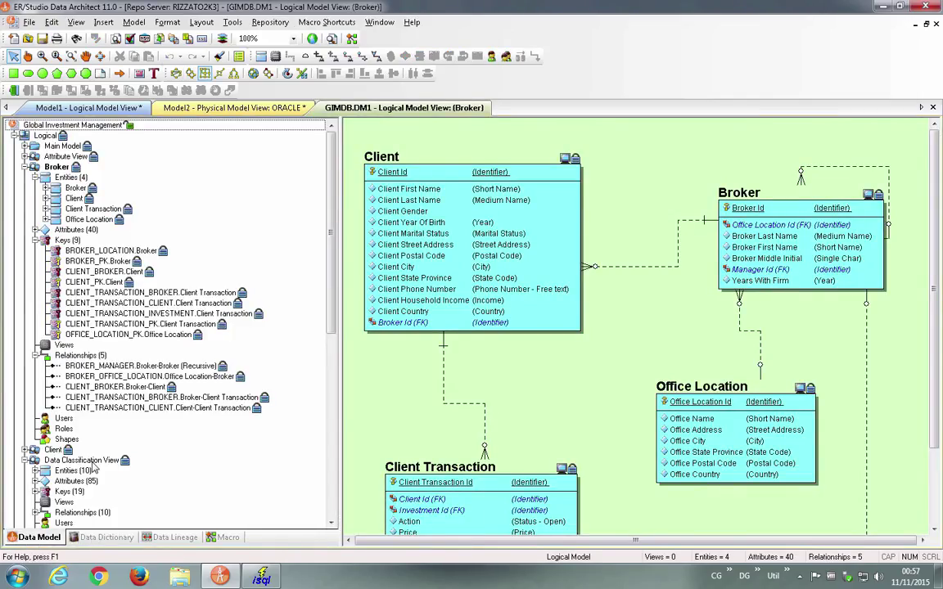
pyautogui.click(25, 167)
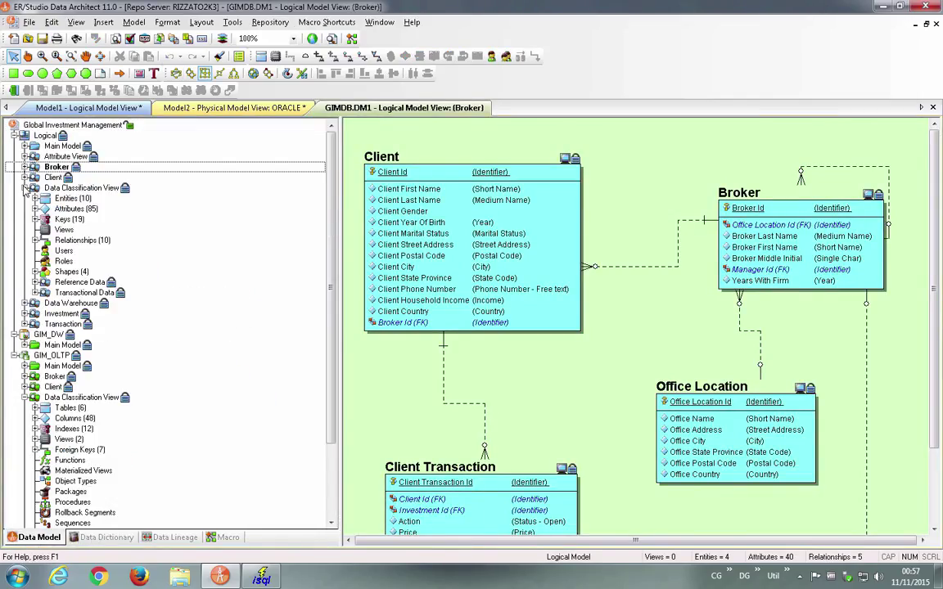
pyautogui.click(24, 188)
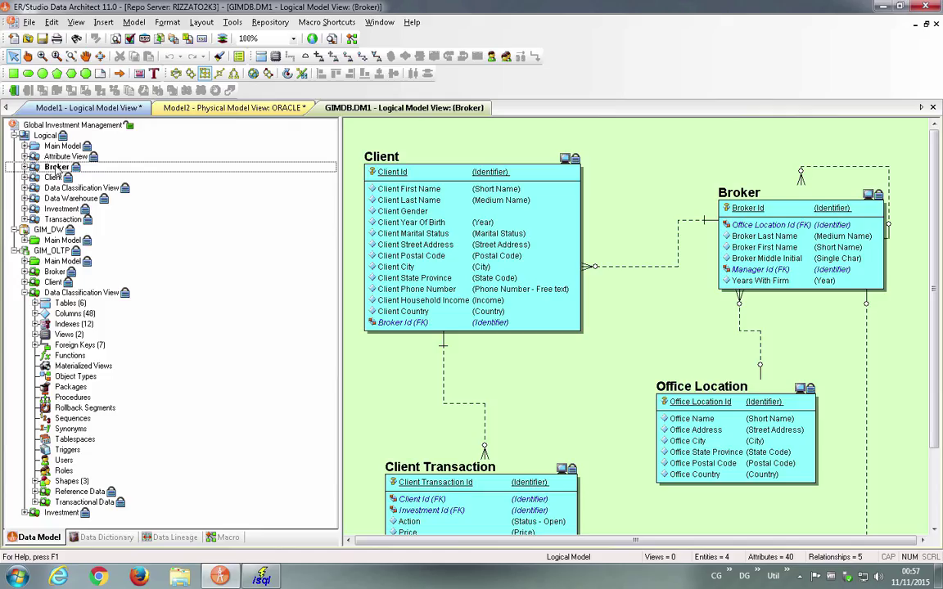
# Review which entities the logical Broker and Client submodels include in the Submodel Editor, keeping their contents as they are
pyautogui.doubleClick(57, 167)
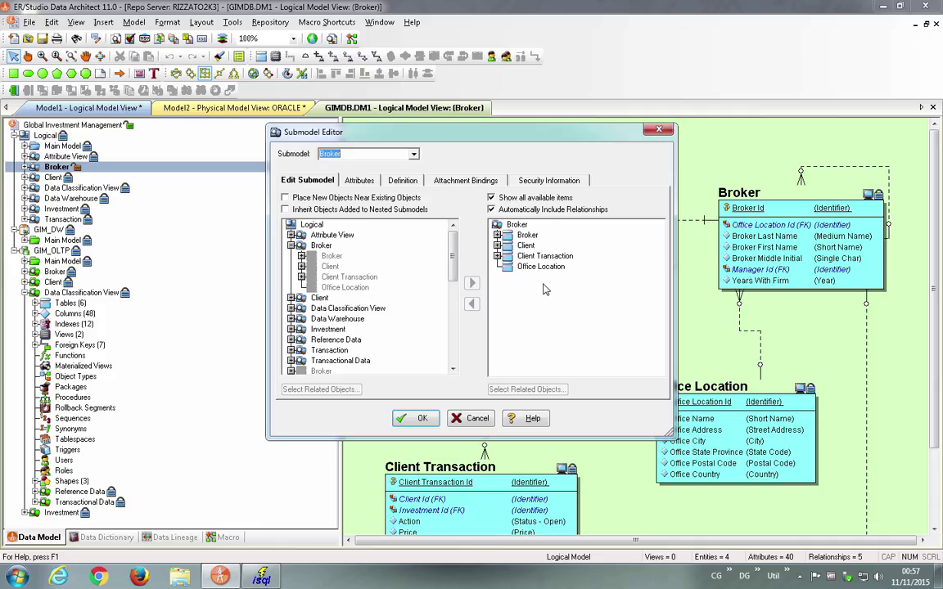
pyautogui.press('Return')
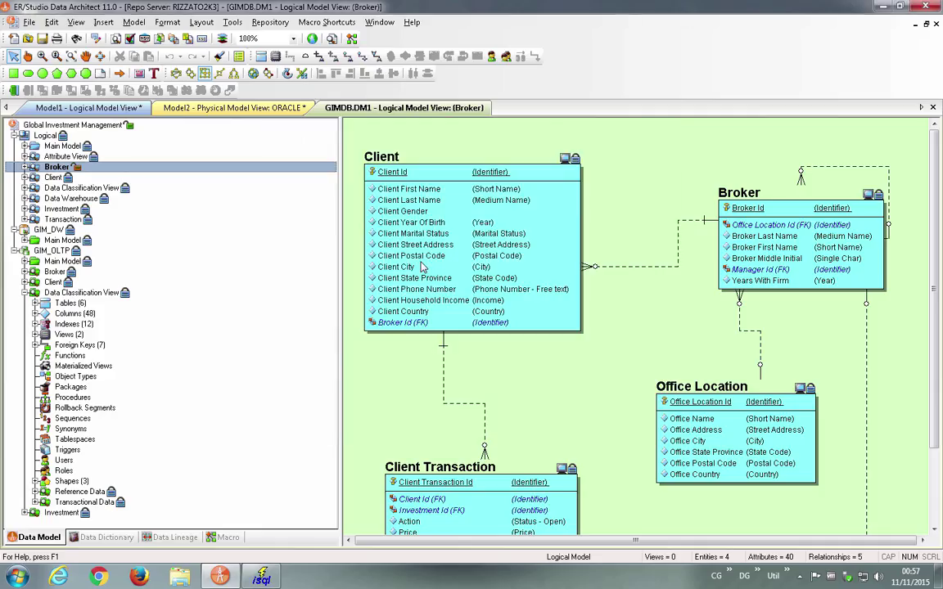
pyautogui.doubleClick(54, 177)
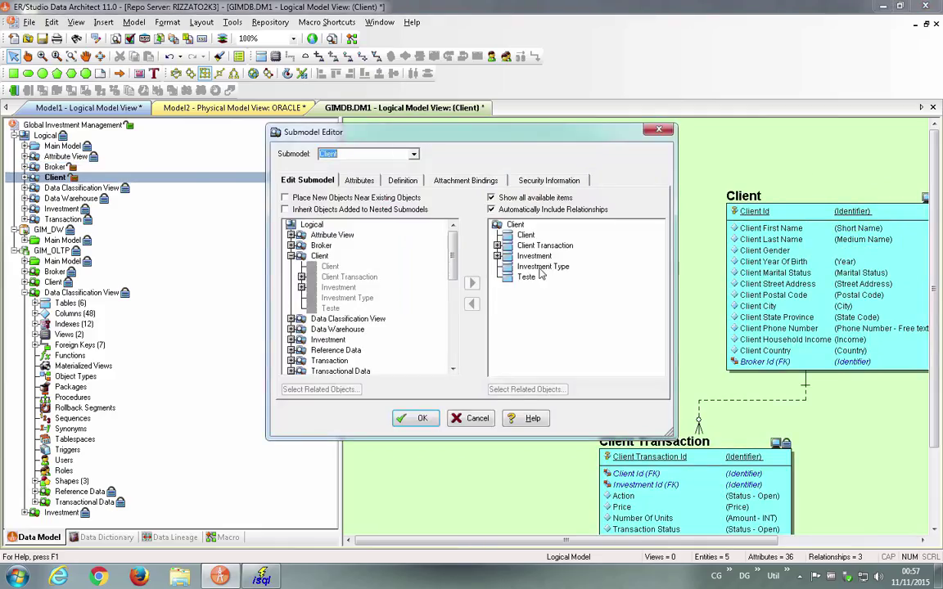
pyautogui.press('Return')
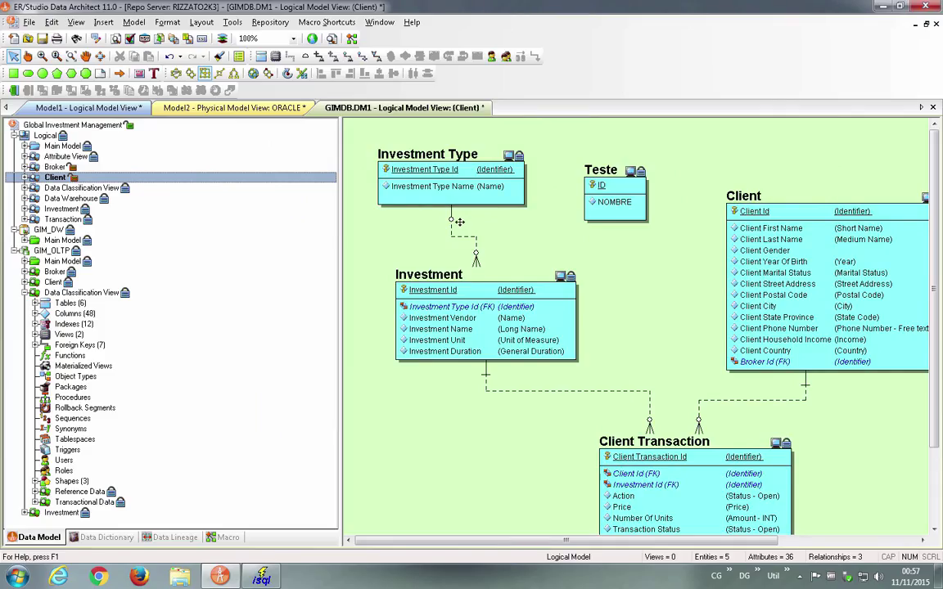
# Display the logical Transaction, Investment, Main Model and Attribute View diagrams one after another
pyautogui.click(50, 220)
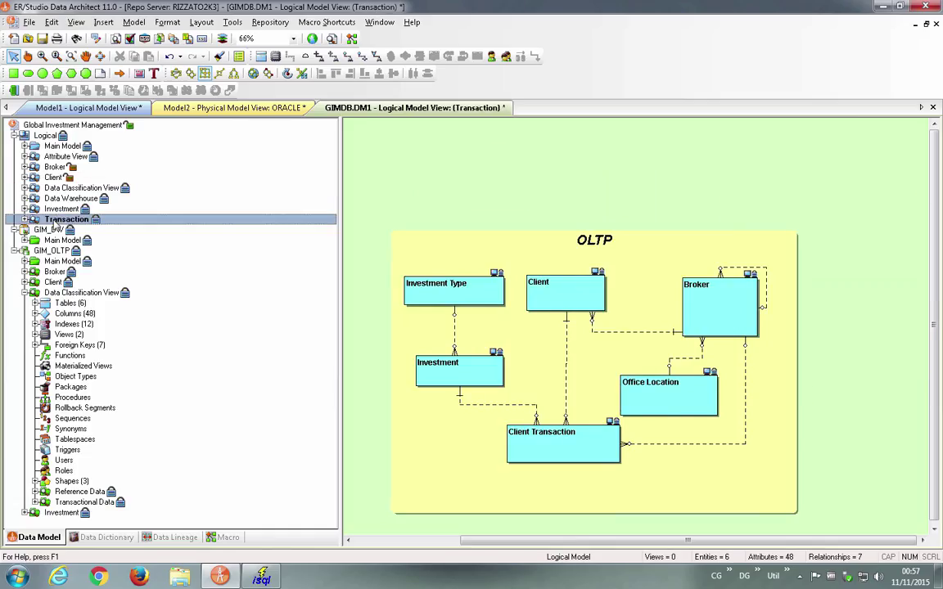
pyautogui.click(59, 207)
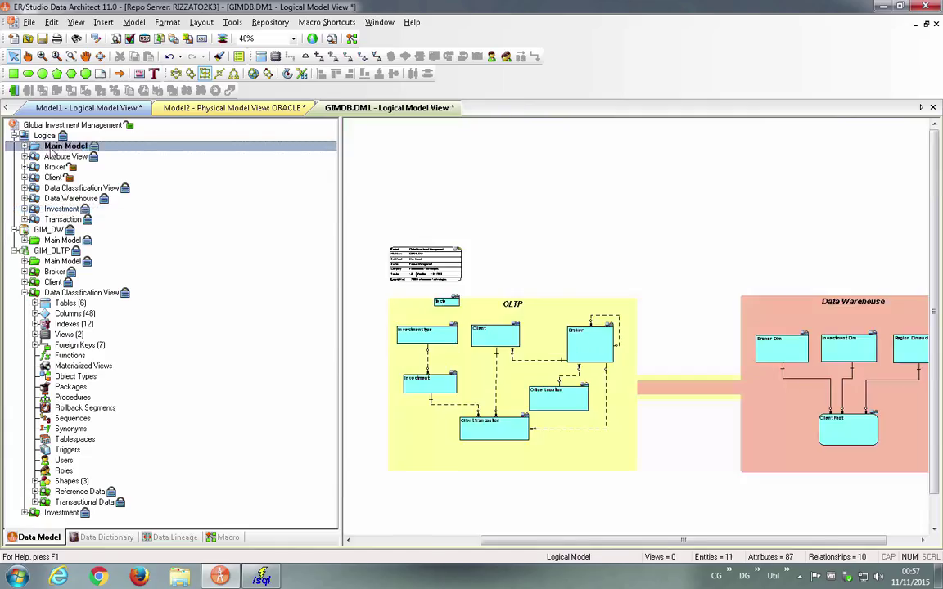
pyautogui.doubleClick(52, 148)
pyautogui.doubleClick(65, 156)
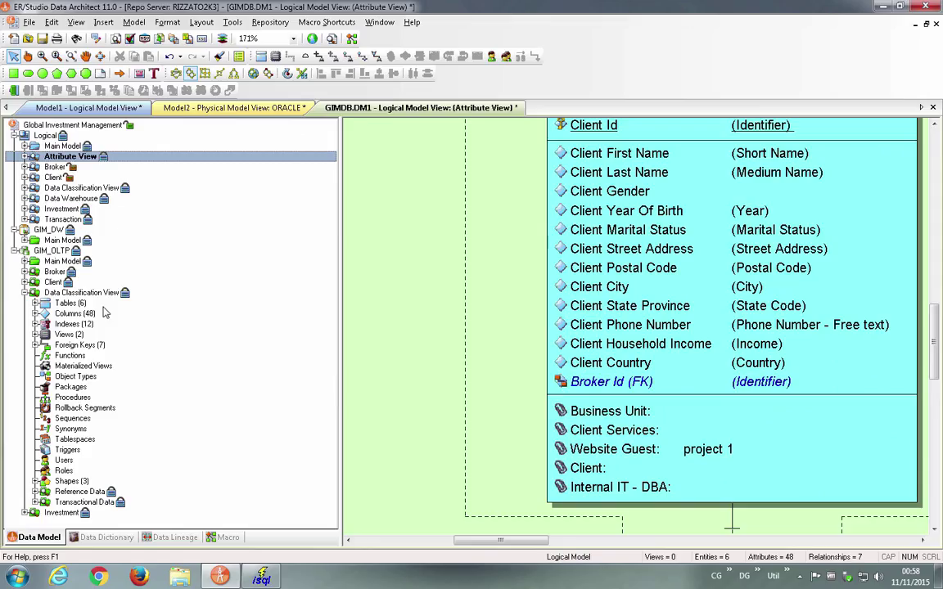
# Show GIMDB's Data Dictionary and inspect the Amount - INT domain under Amounts / Money in view mode, then close it
pyautogui.click(107, 538)
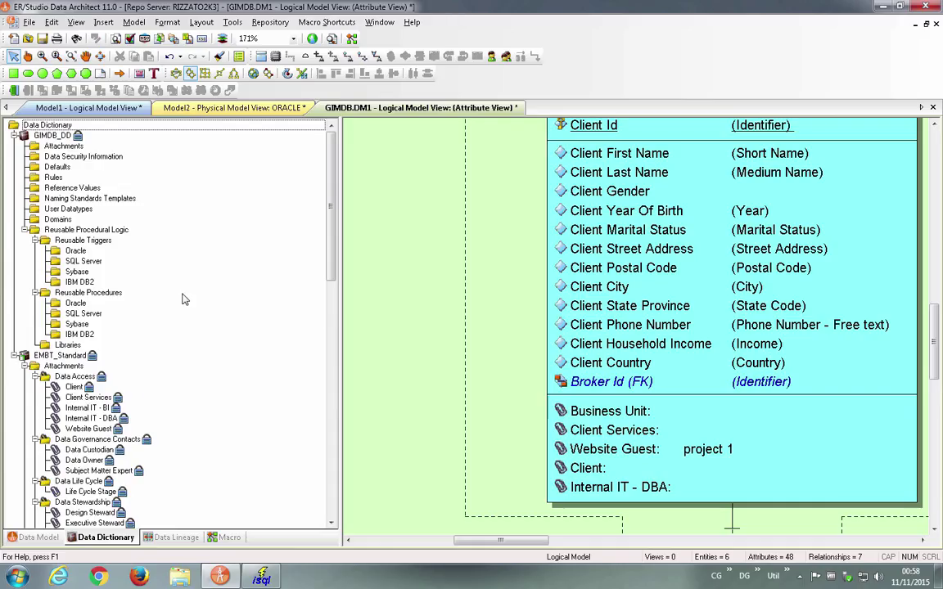
pyautogui.scroll(-10, 184, 299)
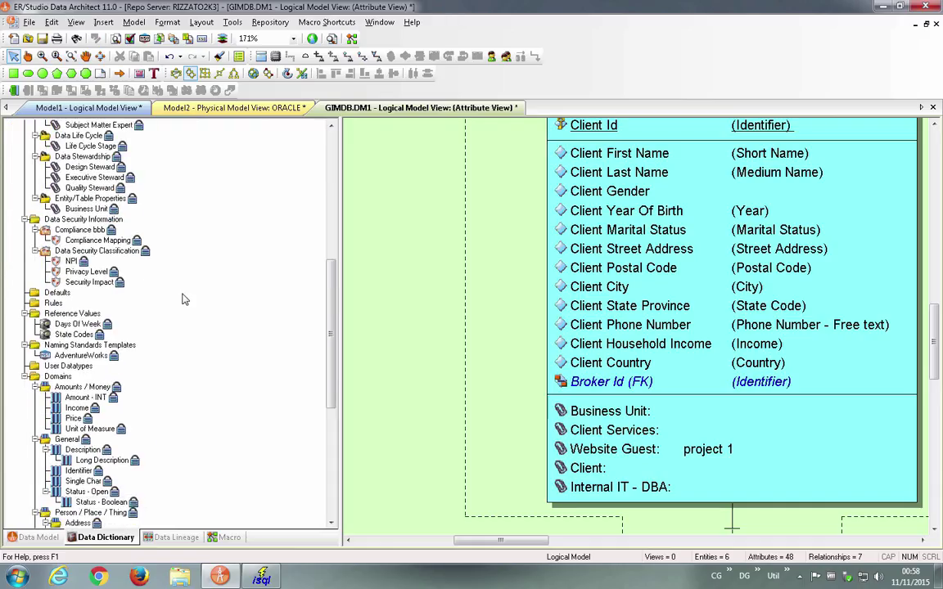
pyautogui.scroll(-5, 184, 299)
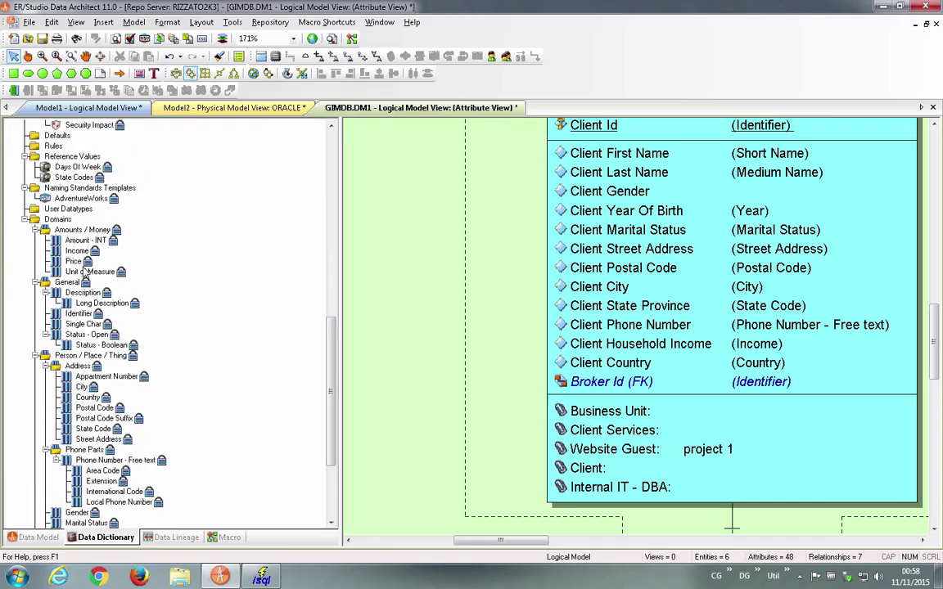
pyautogui.click(82, 240)
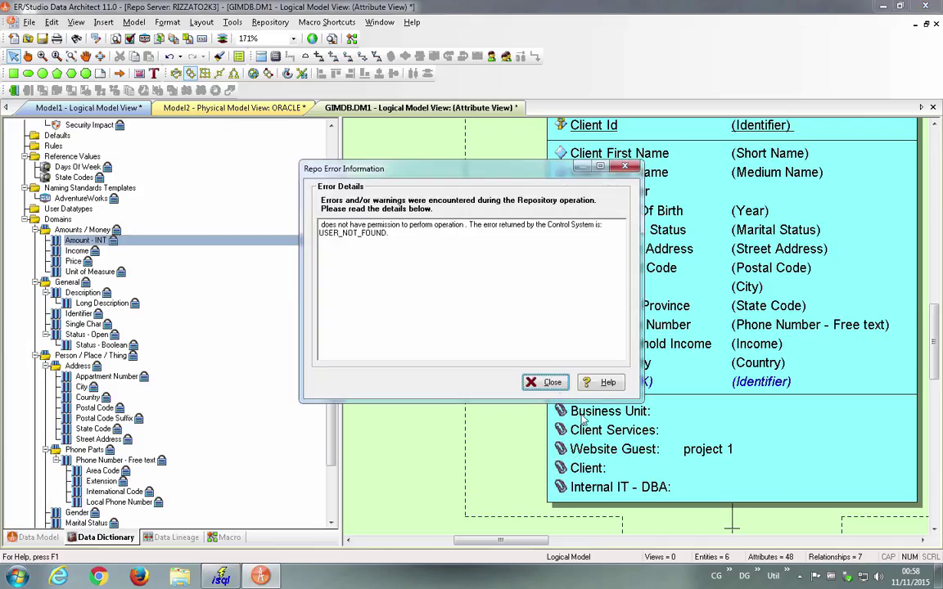
pyautogui.click(532, 382)
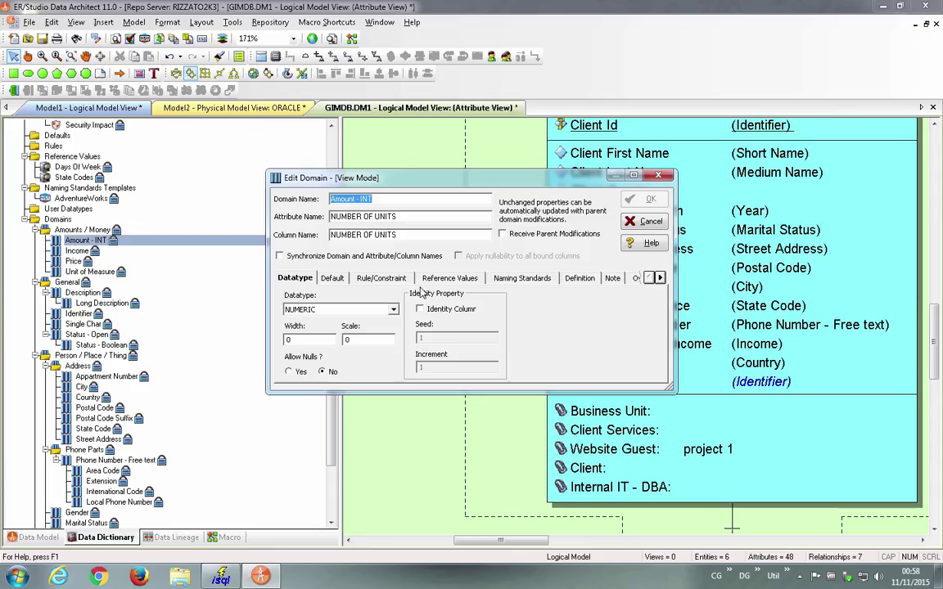
pyautogui.press('Escape')
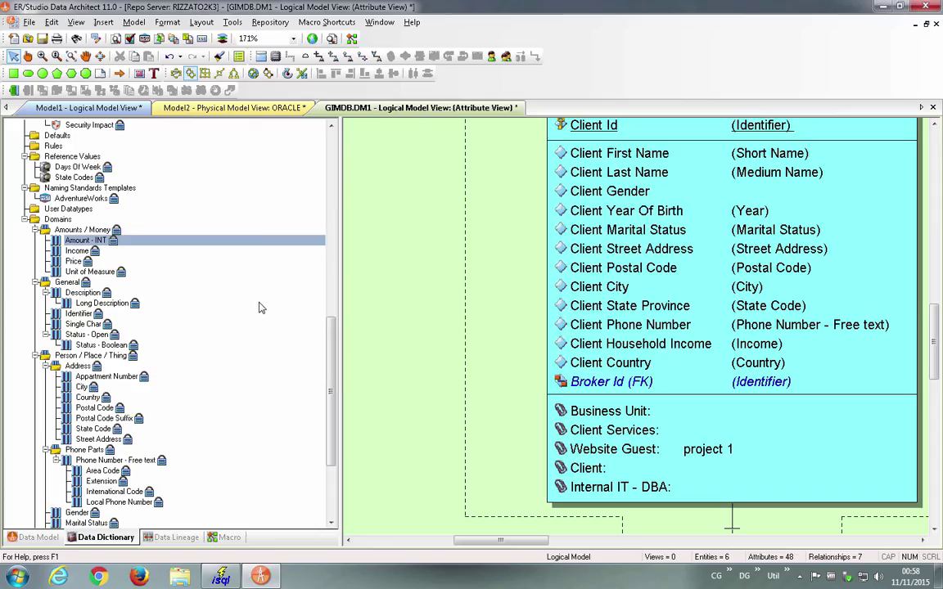
# View the Price domain's bindings, expanding Client Fact and Client Transaction under Logical, and close the list
pyautogui.click(73, 262)
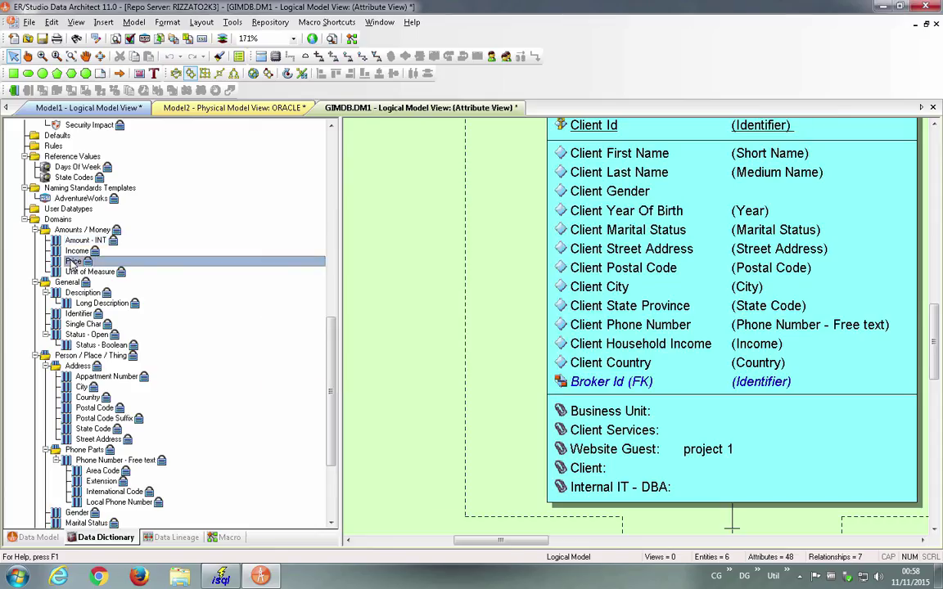
pyautogui.rightClick(73, 262)
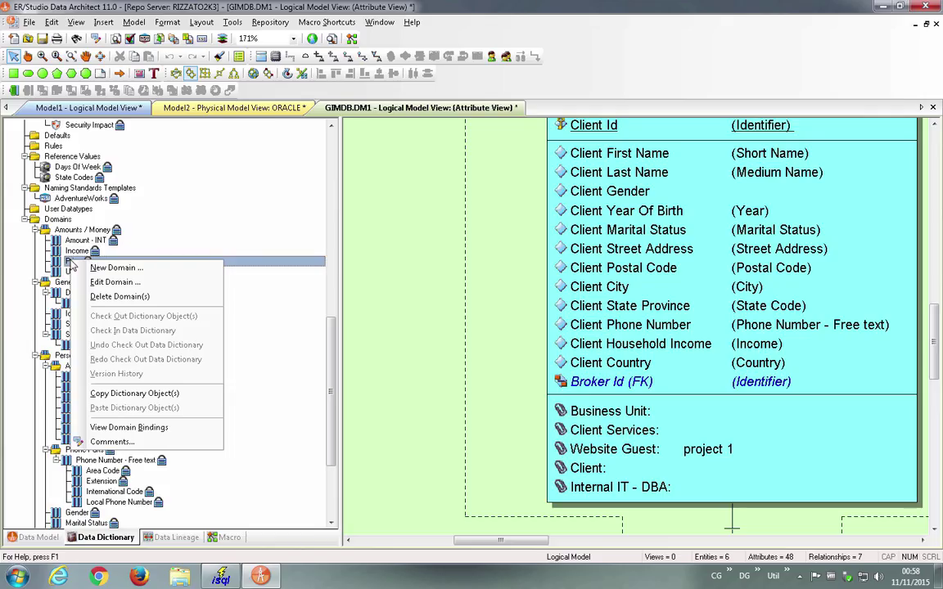
pyautogui.click(131, 428)
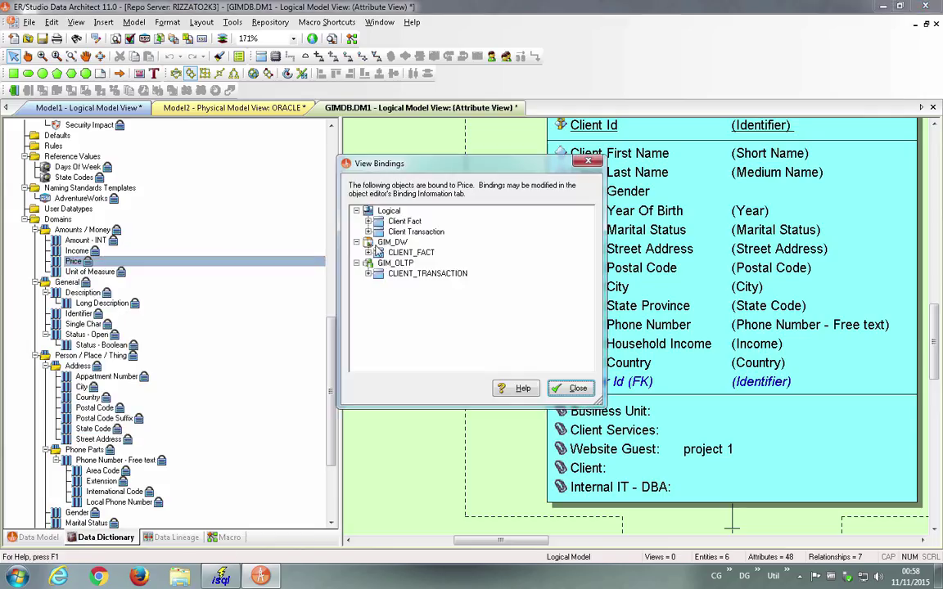
pyautogui.click(369, 221)
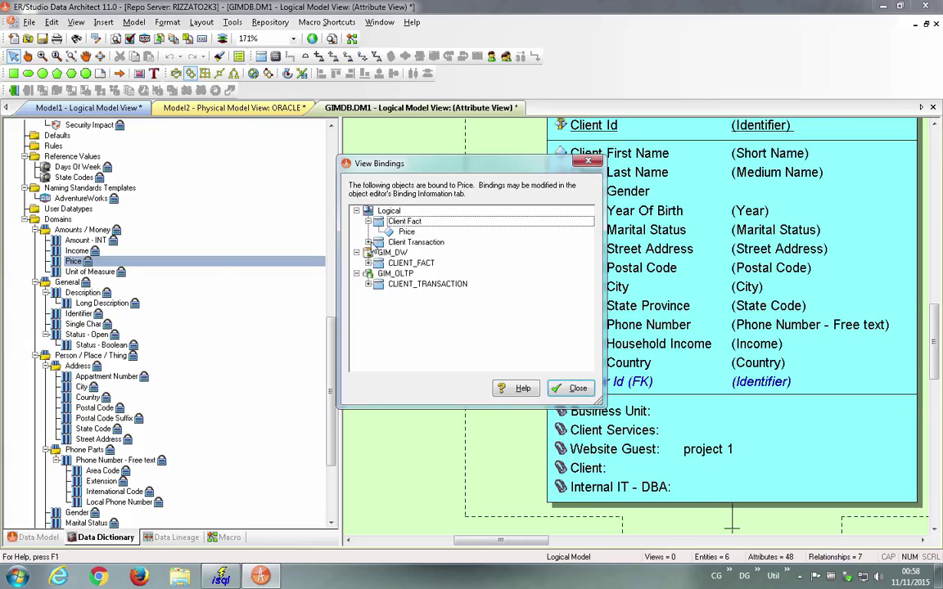
pyautogui.click(368, 242)
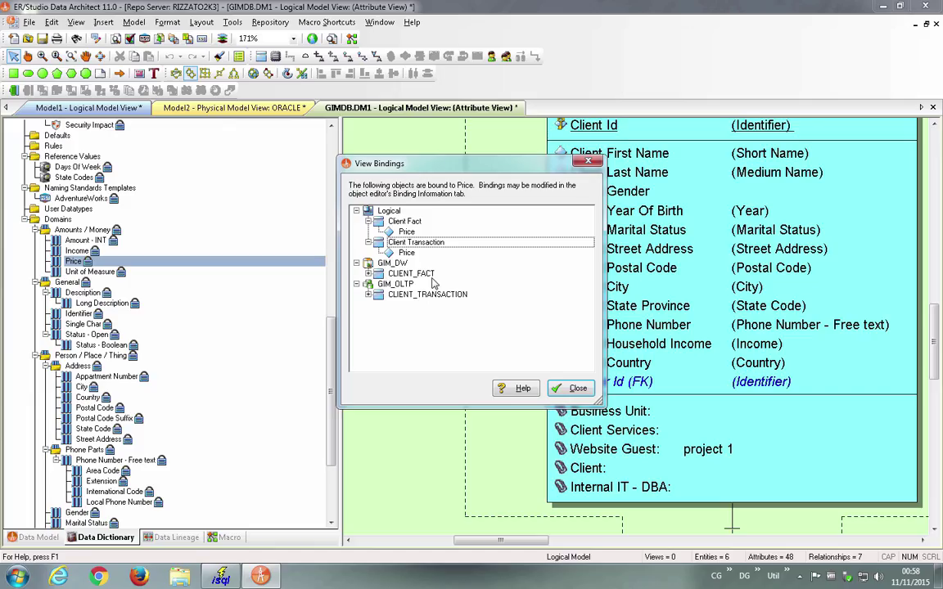
pyautogui.press('Escape')
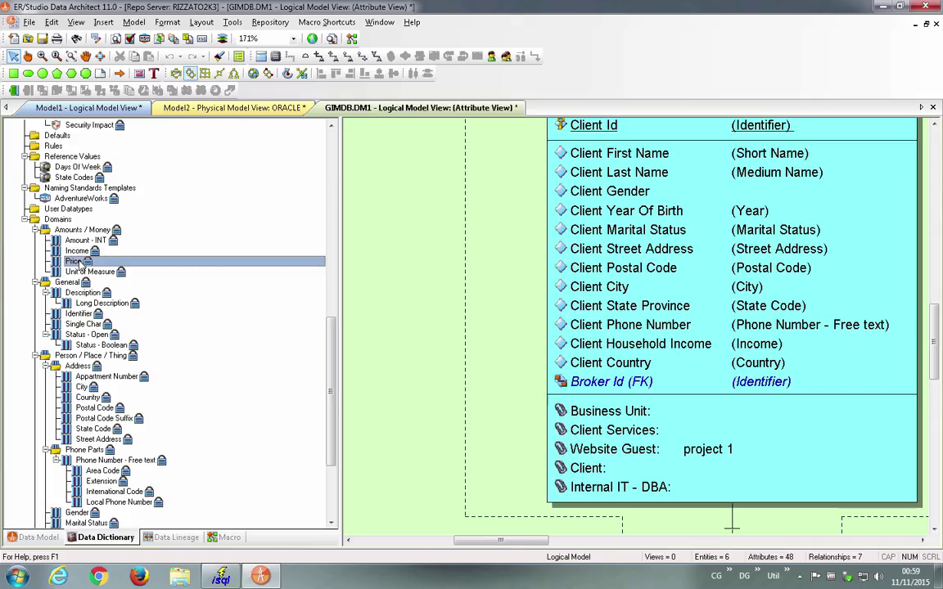
# Examine the list of values of the Compliance Mapping security property in the EMBT_Standard dictionary and close its editor
pyautogui.scroll(10, 82, 264)
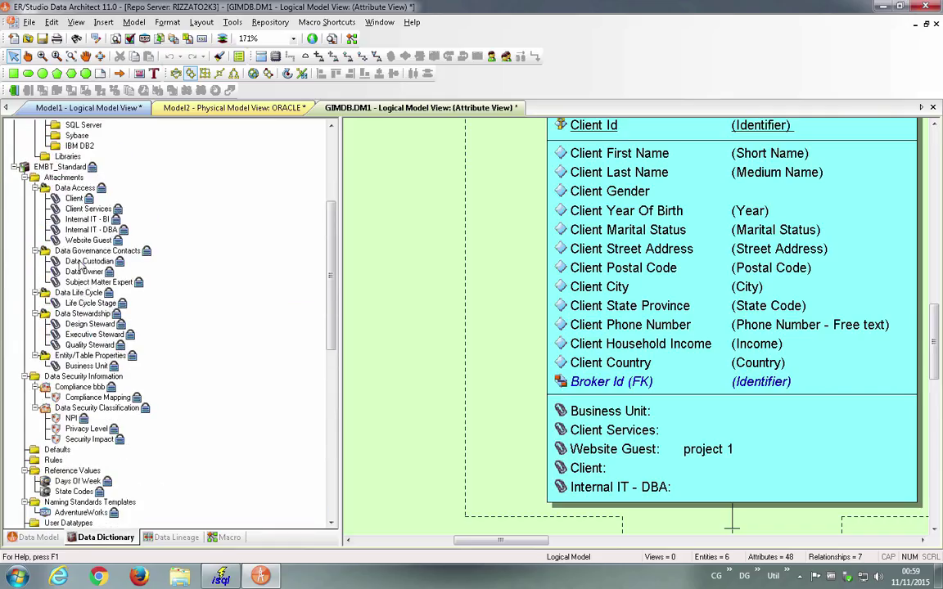
pyautogui.scroll(4, 82, 264)
pyautogui.scroll(-2, 81, 323)
pyautogui.scroll(2, 89, 348)
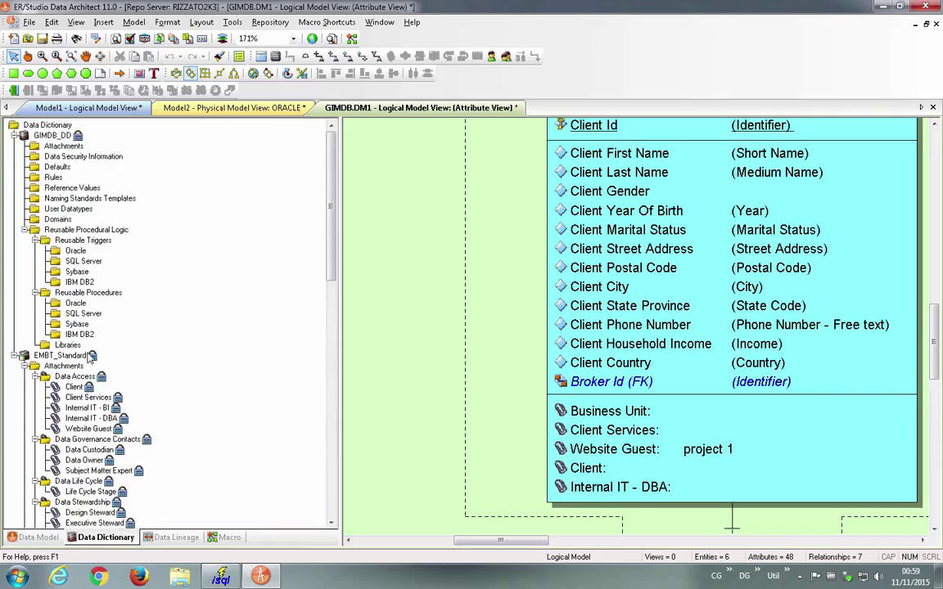
pyautogui.scroll(-3, 96, 372)
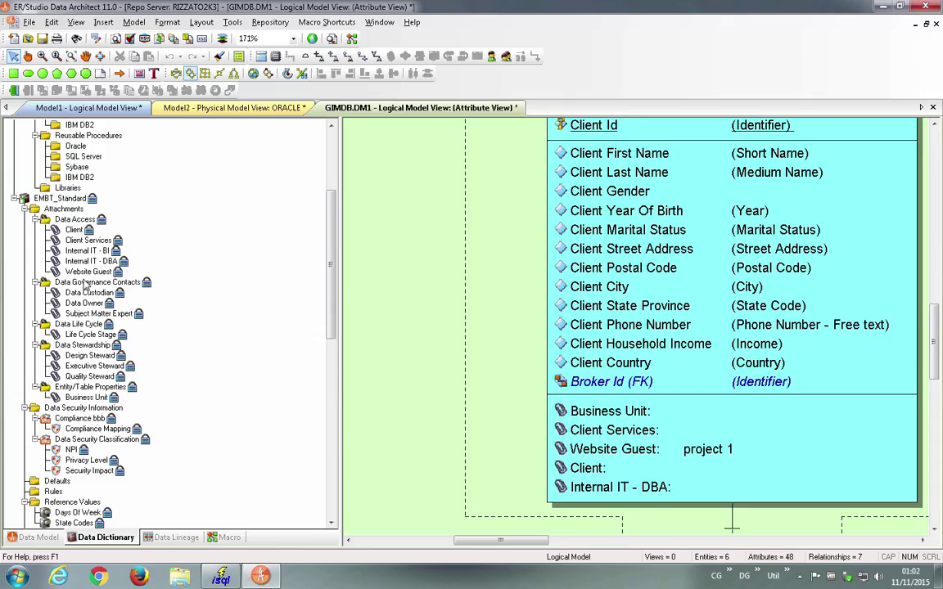
pyautogui.doubleClick(96, 430)
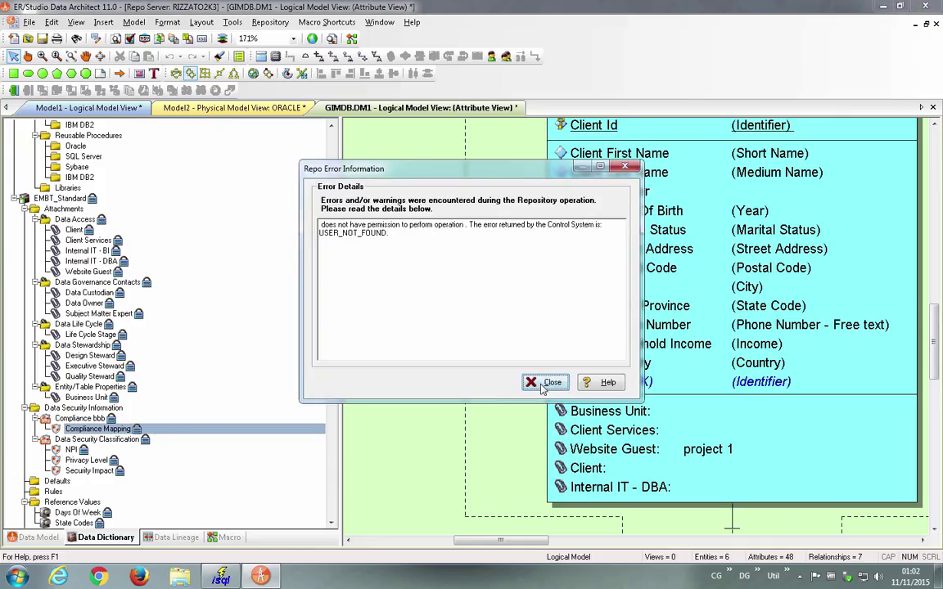
pyautogui.click(544, 382)
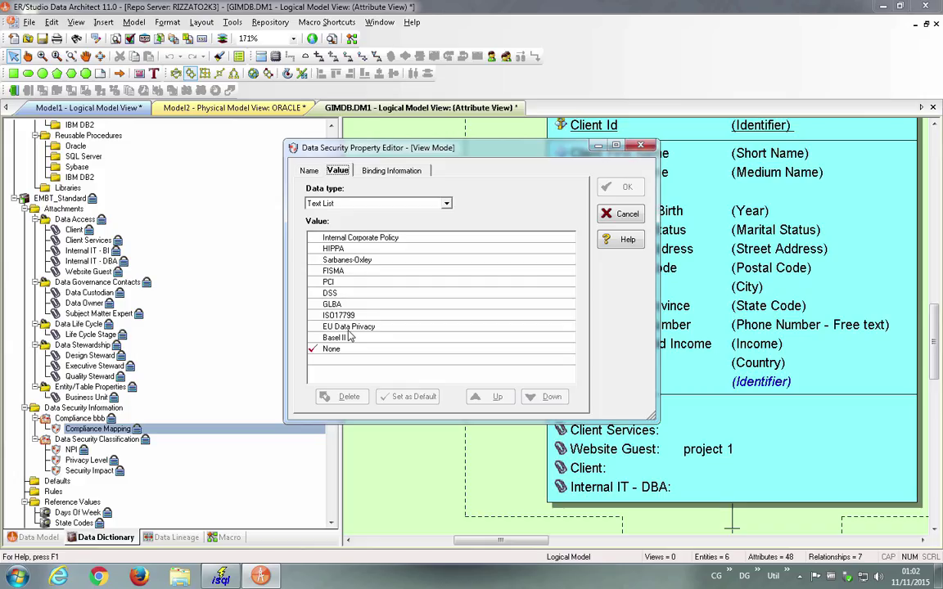
pyautogui.press('Escape')
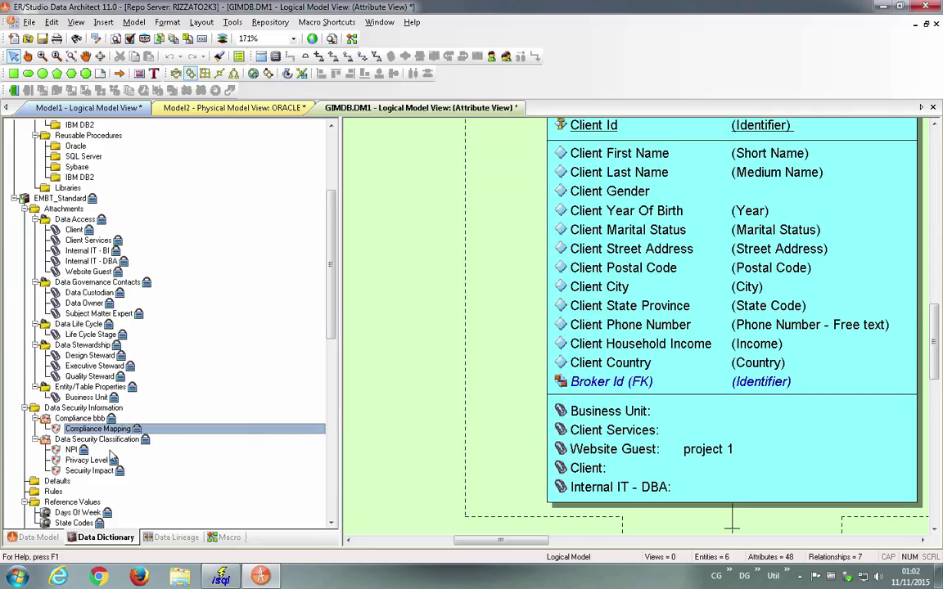
# Examine the list of values of the Privacy Level property under Data Security Classification and close its editor
pyautogui.doubleClick(87, 461)
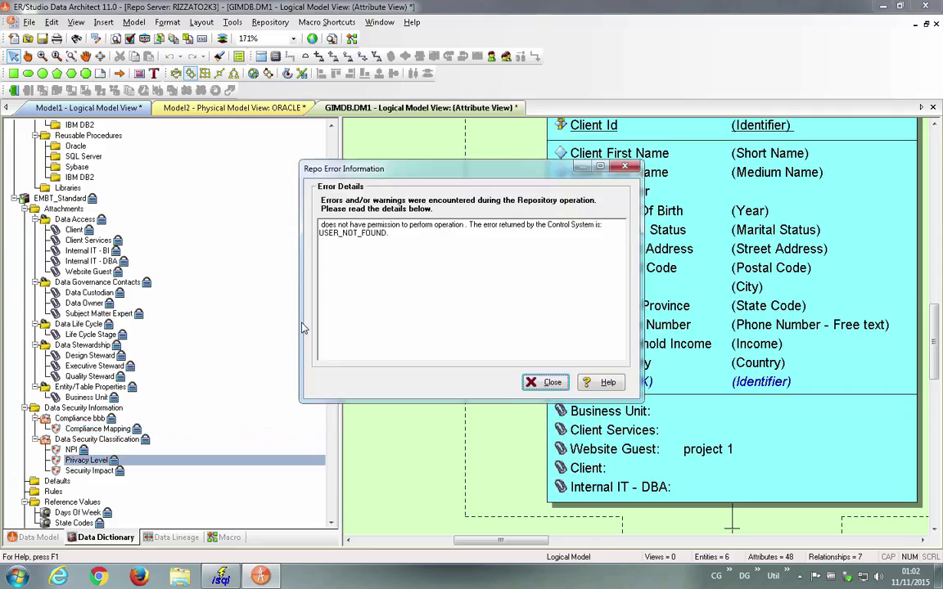
pyautogui.press('Return')
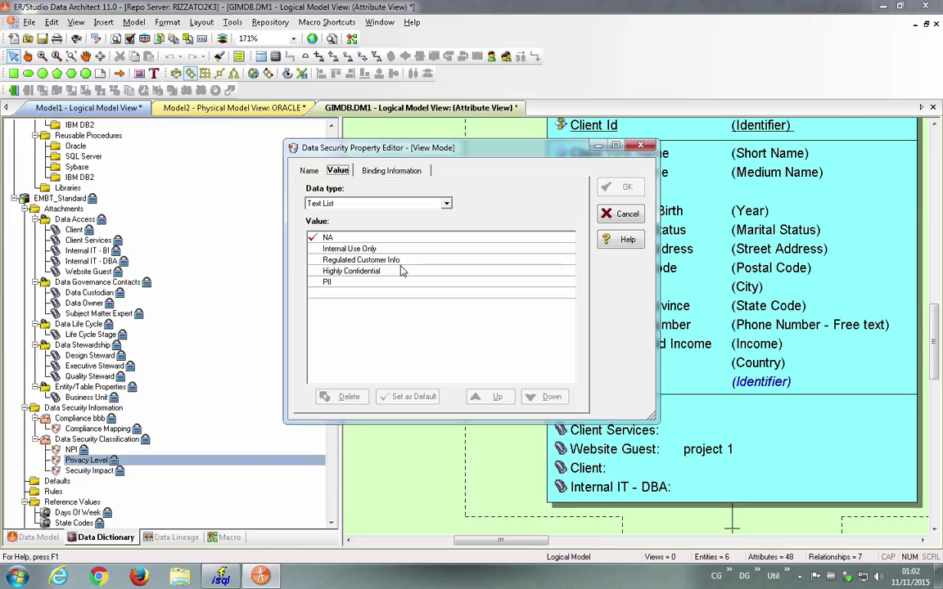
pyautogui.click(621, 214)
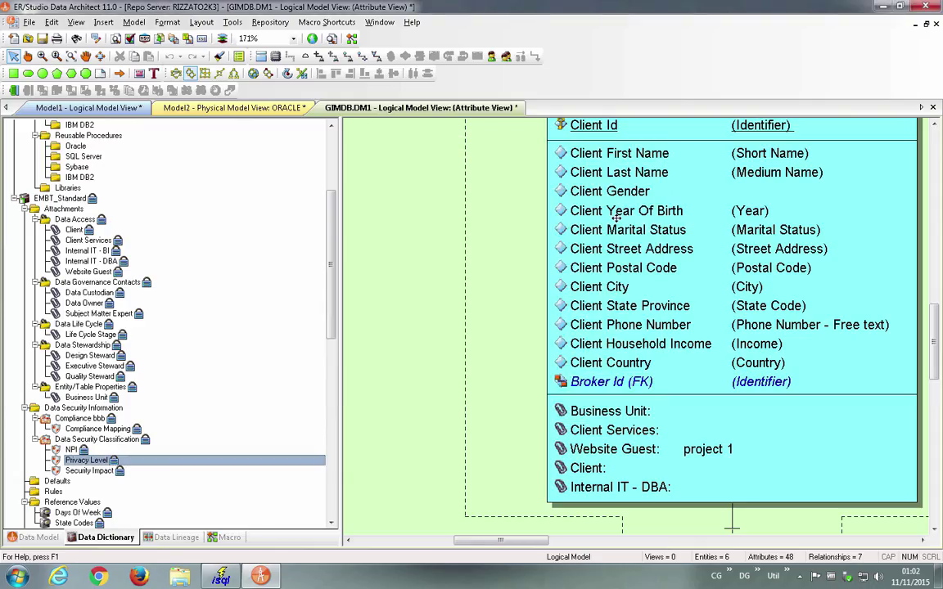
# Return to the data model tree and open the Broker submodel's Client entity with its Broker Id attribute details
pyautogui.click(36, 538)
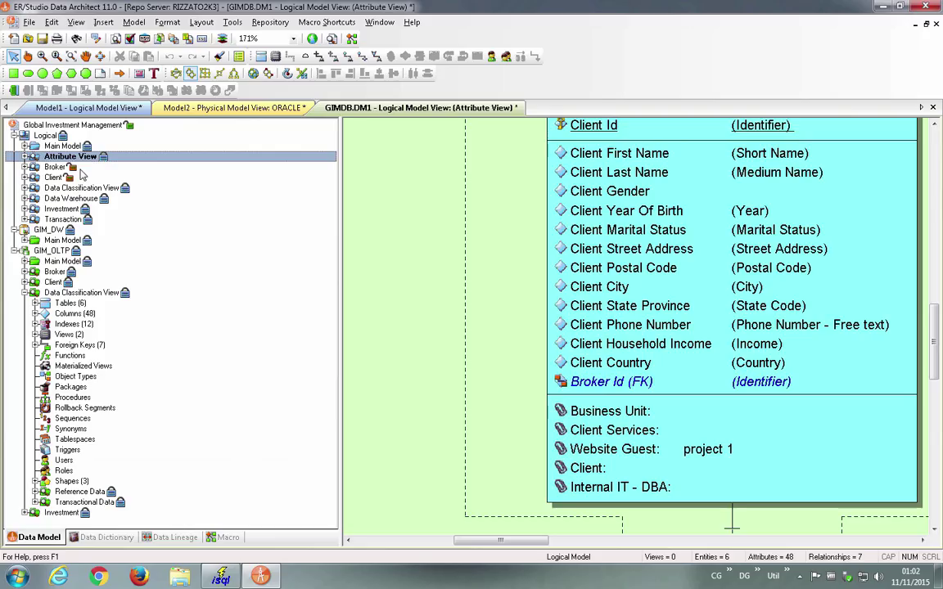
pyautogui.click(25, 167)
pyautogui.click(35, 178)
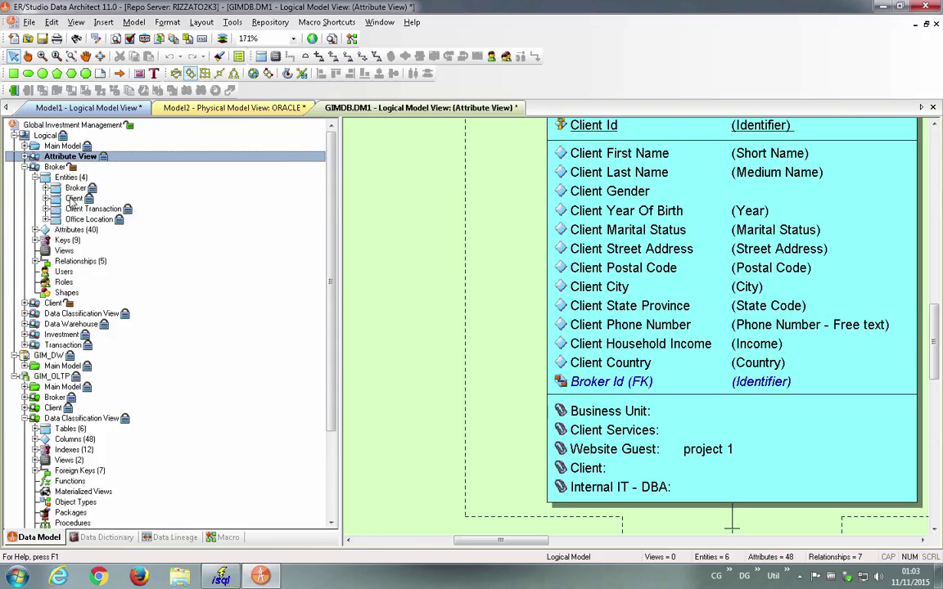
pyautogui.doubleClick(74, 198)
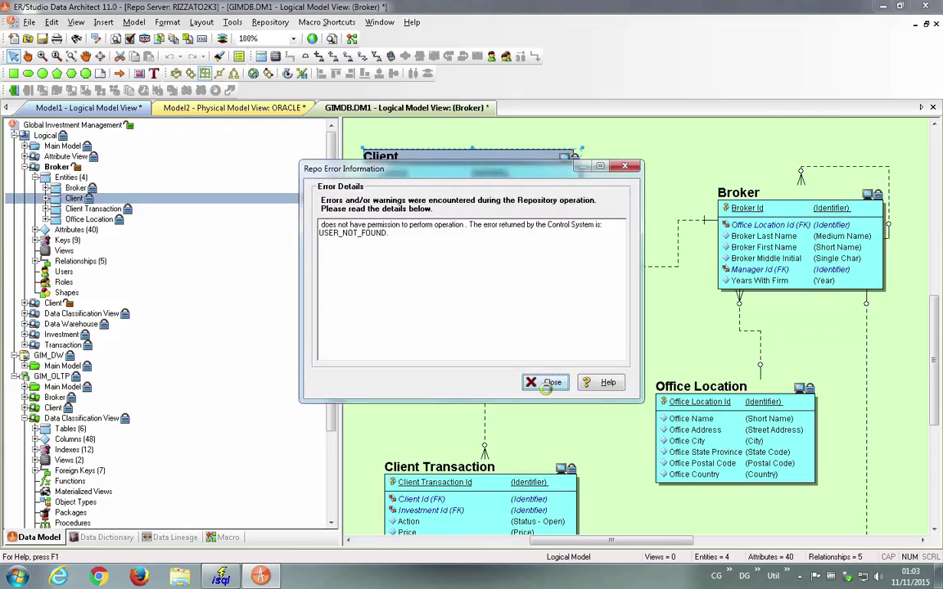
pyautogui.click(545, 382)
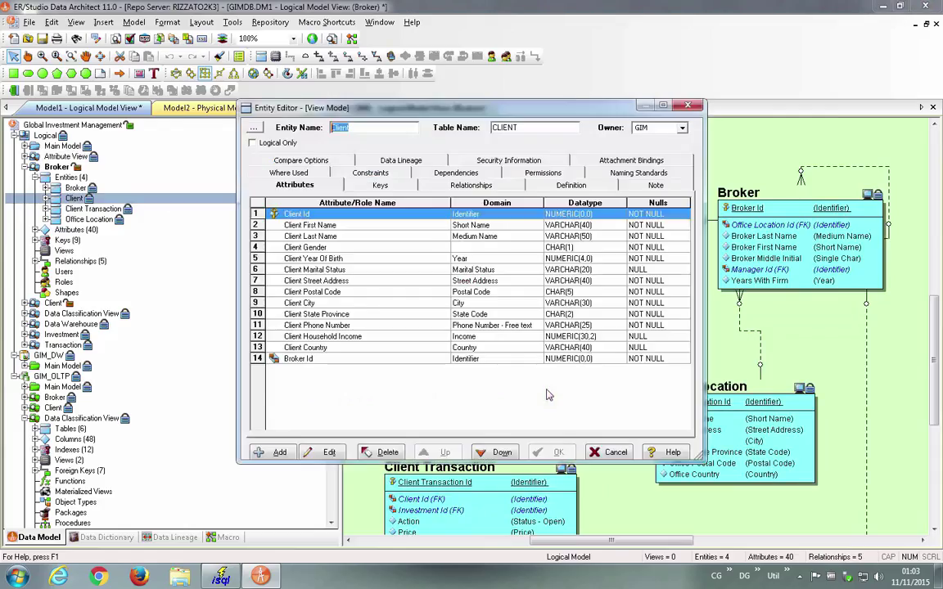
pyautogui.doubleClick(324, 360)
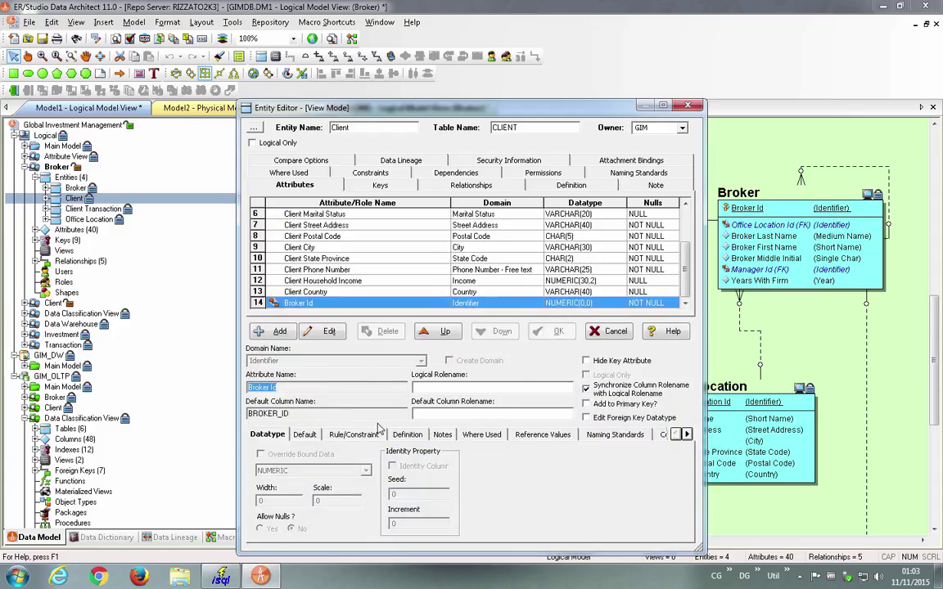
# Display the attachment bindings of the Client entity's Broker Id attribute
pyautogui.click(686, 434)
pyautogui.click(686, 435)
pyautogui.click(686, 435)
pyautogui.click(686, 435)
pyautogui.click(686, 435)
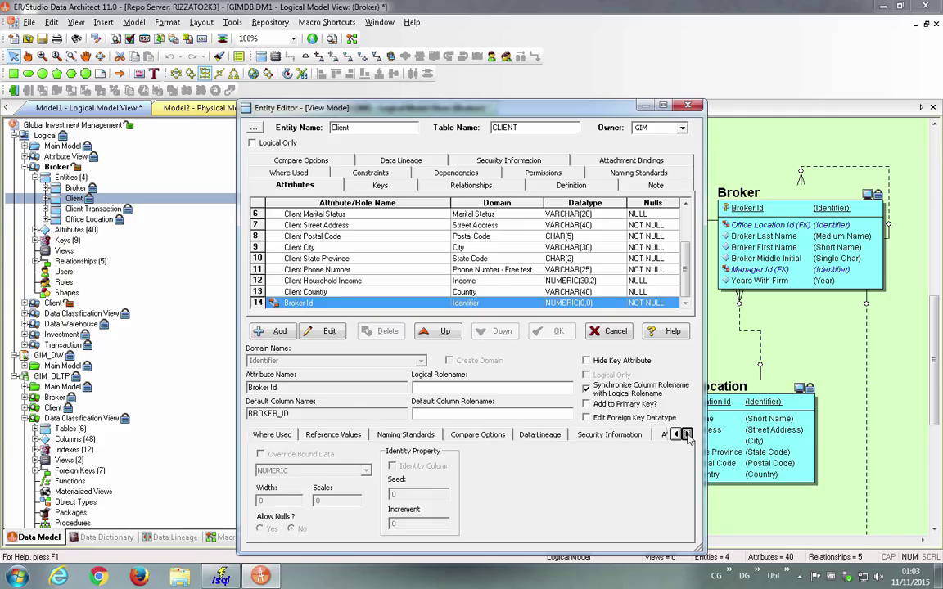
pyautogui.click(686, 435)
pyautogui.click(686, 434)
pyautogui.click(570, 435)
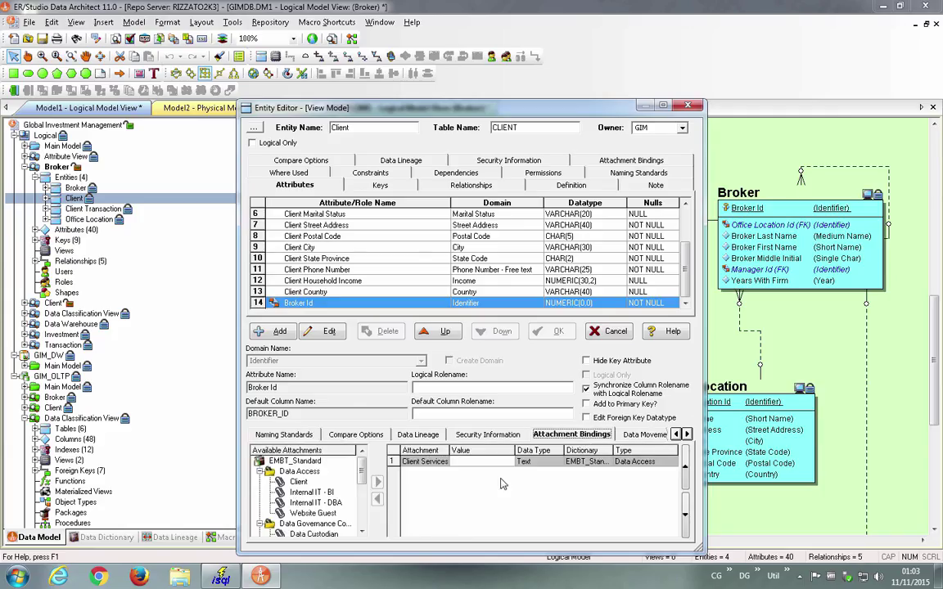
# Examine the Client entity's attachment bindings and the list of values offered for Website Guest, and close the entity editor
pyautogui.click(435, 464)
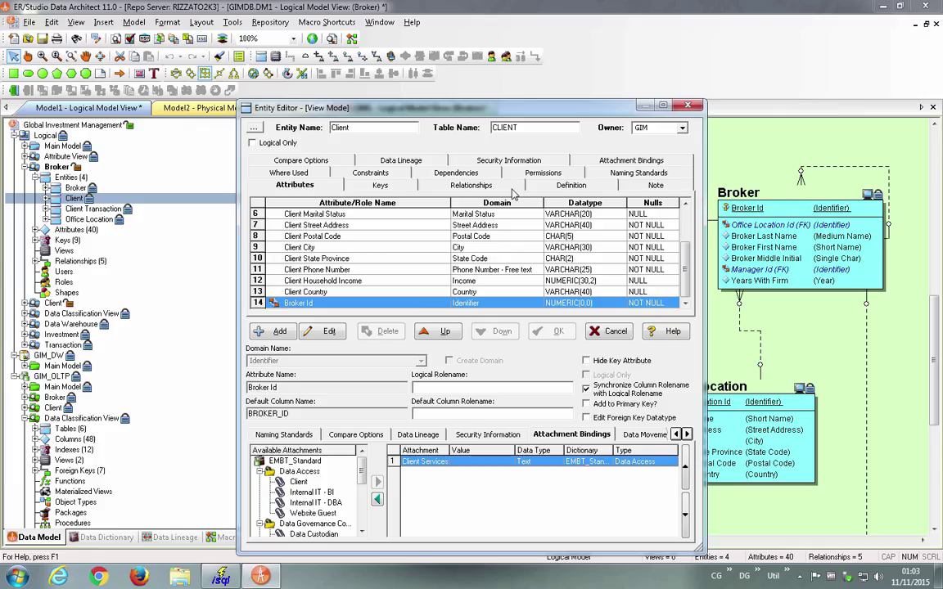
pyautogui.click(597, 162)
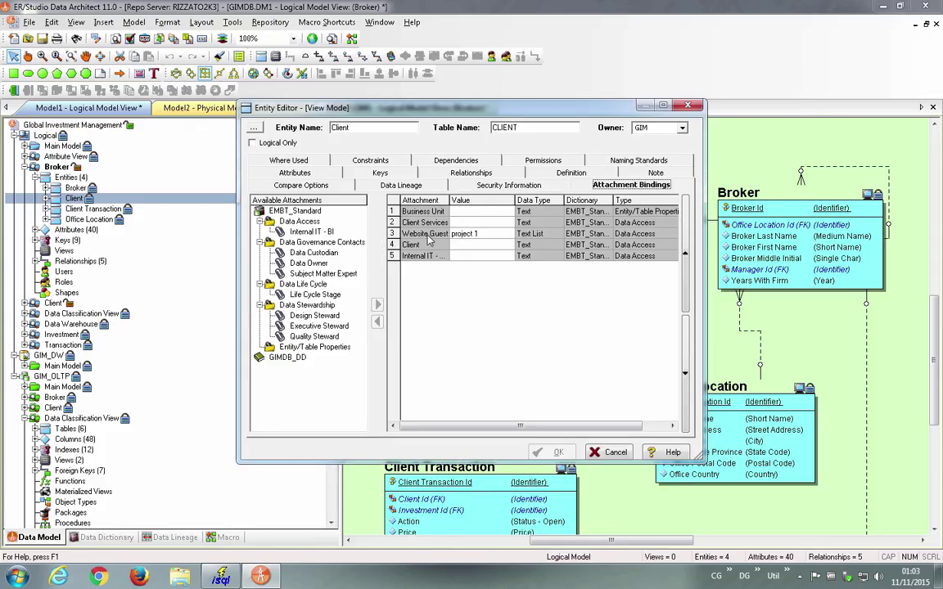
pyautogui.moveTo(428, 238); pyautogui.dragTo(424, 243)
pyautogui.click(476, 235)
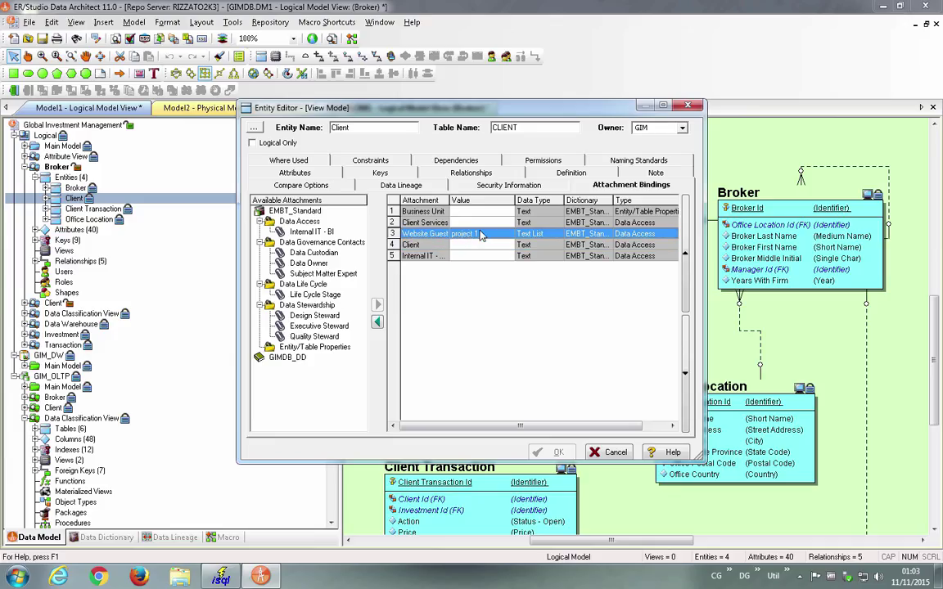
pyautogui.click(477, 234)
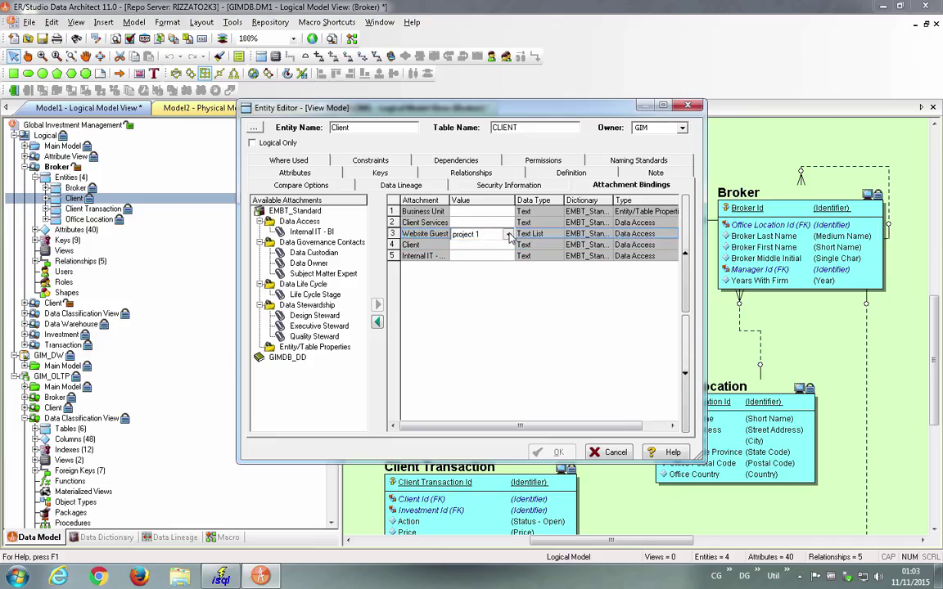
pyautogui.click(507, 234)
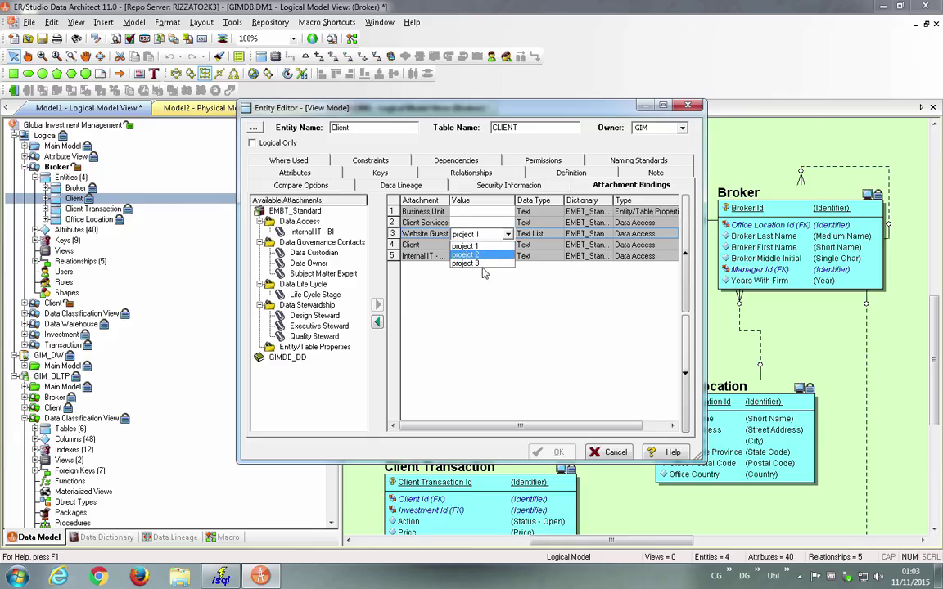
pyautogui.click(429, 236)
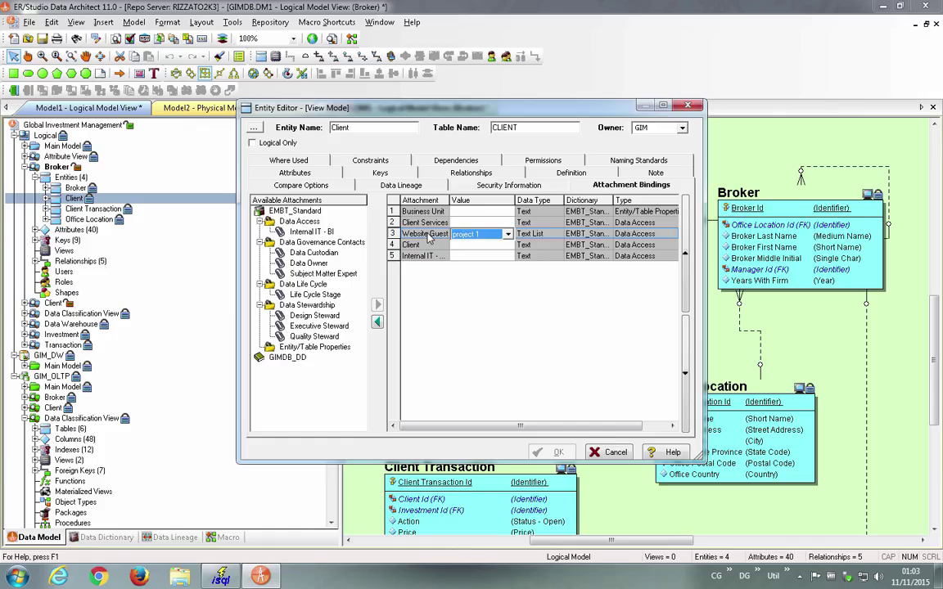
pyautogui.click(688, 105)
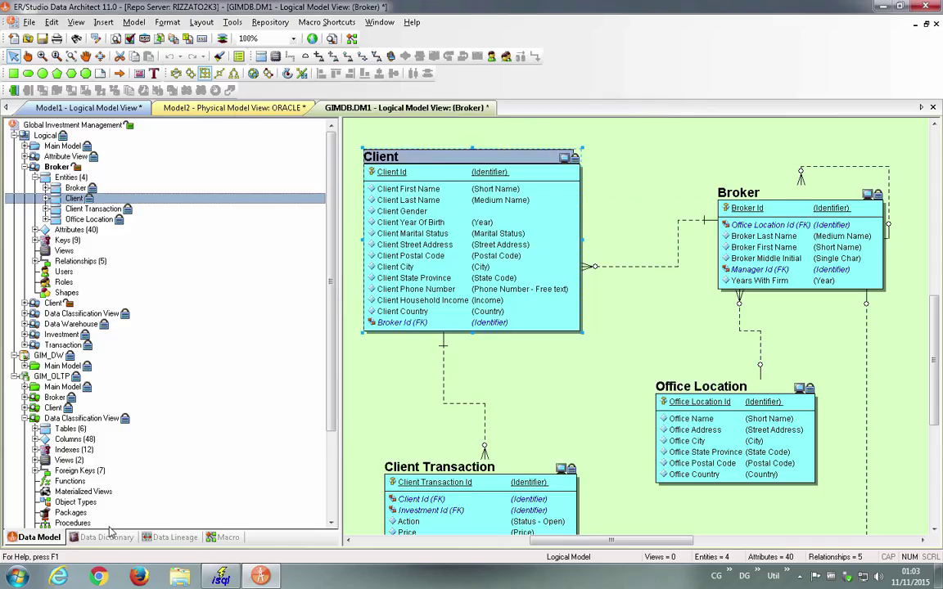
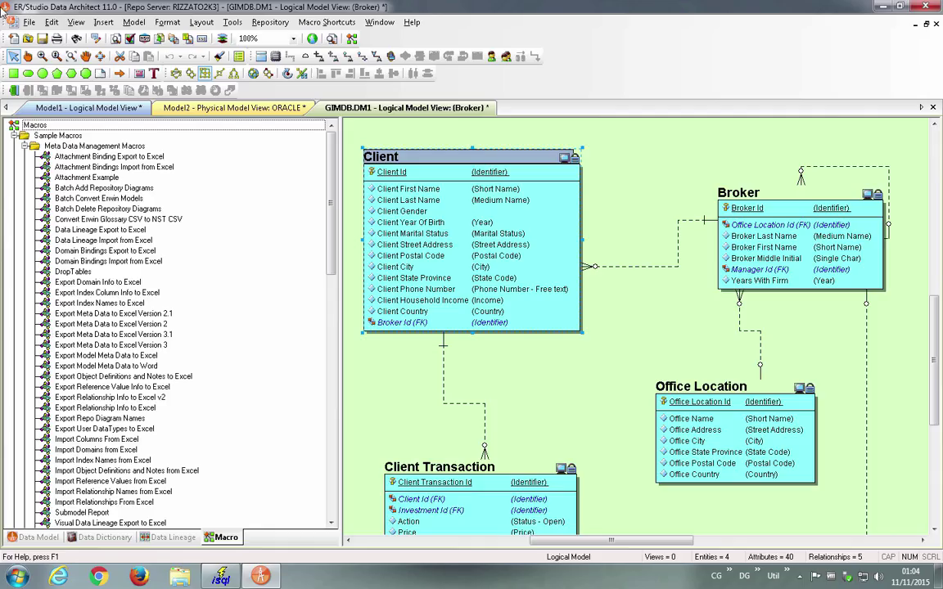
# Read through the code of the Attachment Binding Export to Excel sample macro and close the macro editor
pyautogui.doubleClick(98, 155)
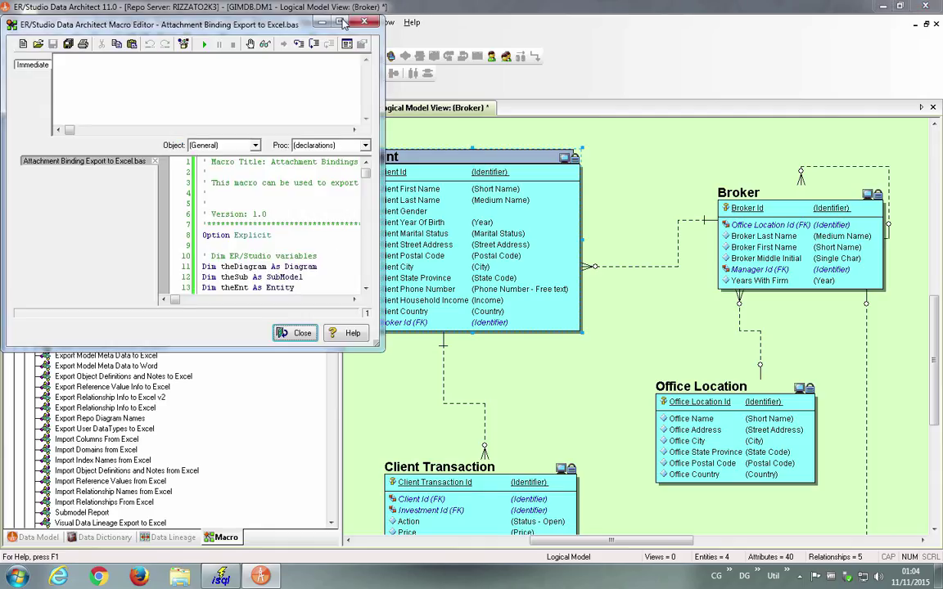
pyautogui.doubleClick(311, 23)
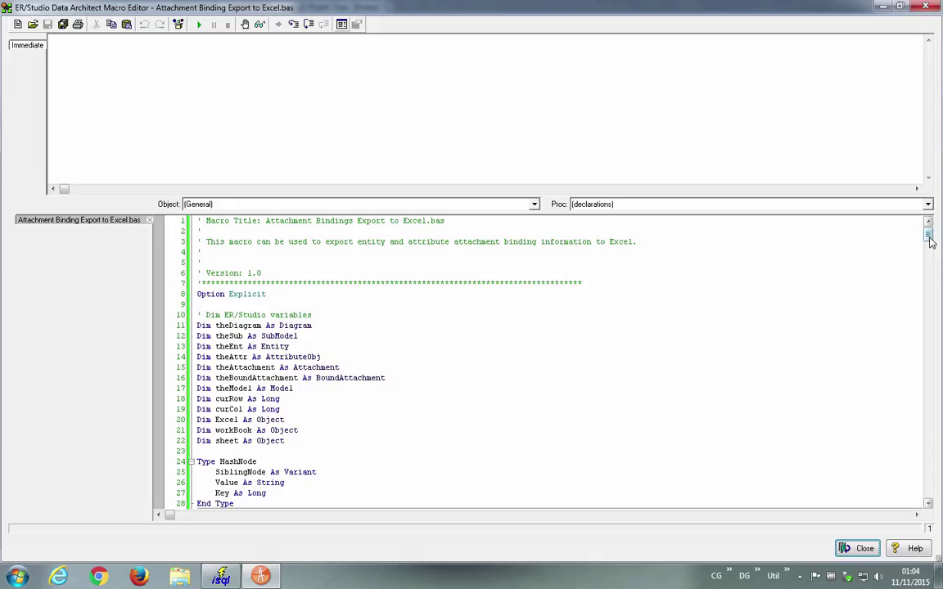
pyautogui.scroll(-20, 839, 221)
pyautogui.scroll(-20, 921, 328)
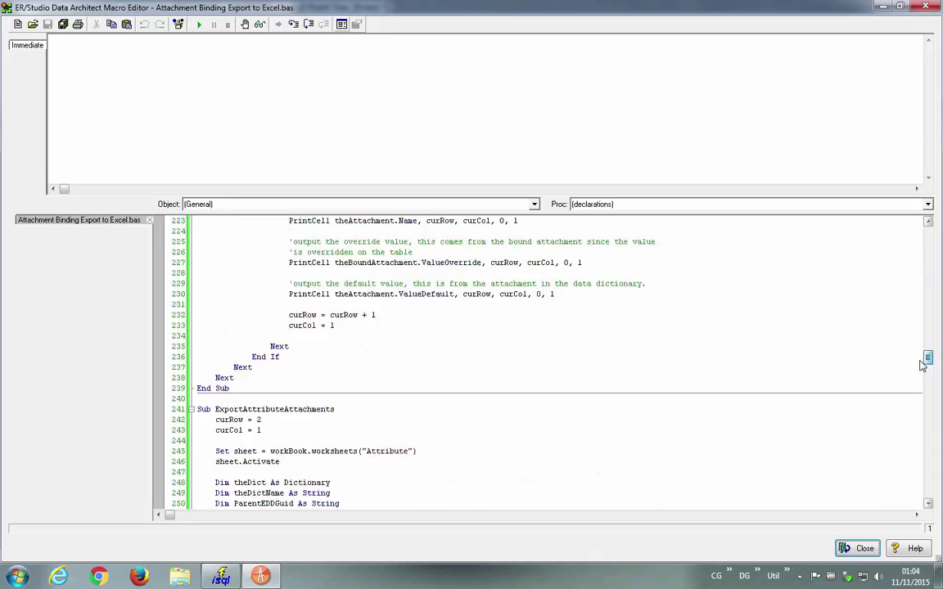
pyautogui.click(927, 7)
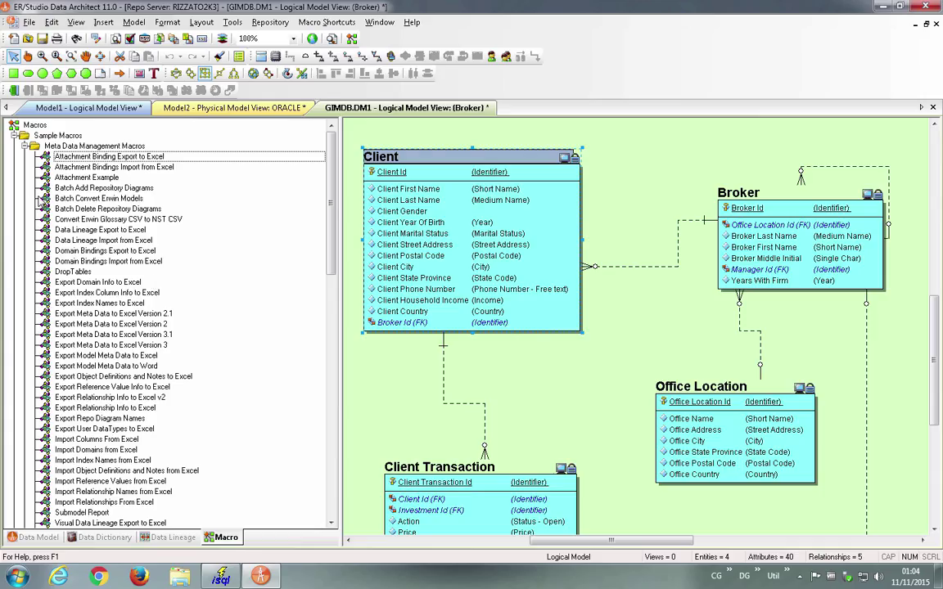
# Collapse the Meta Data Management Macros and view the code of the Index Naming macro under Modeling Productivity Macros
pyautogui.click(25, 145)
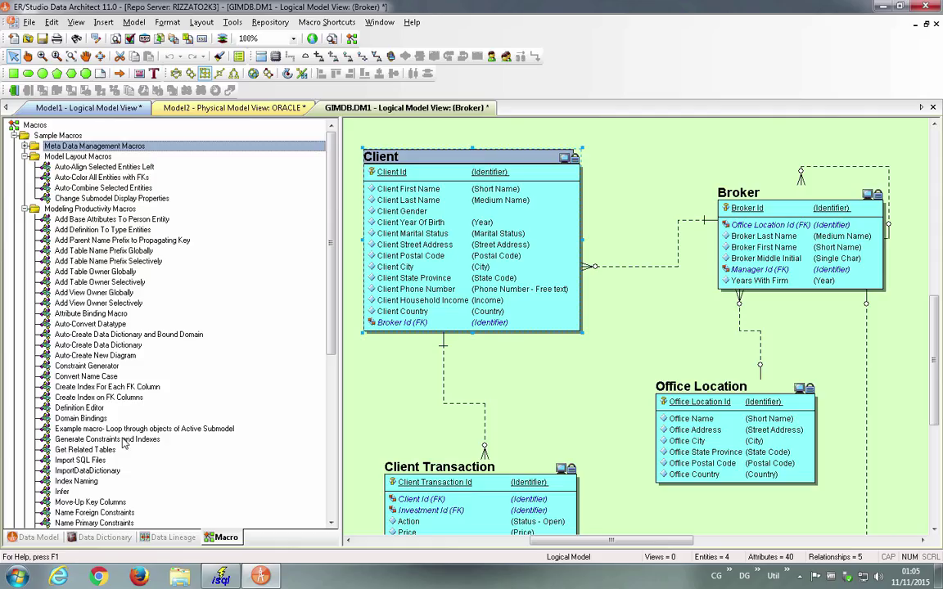
pyautogui.click(85, 483)
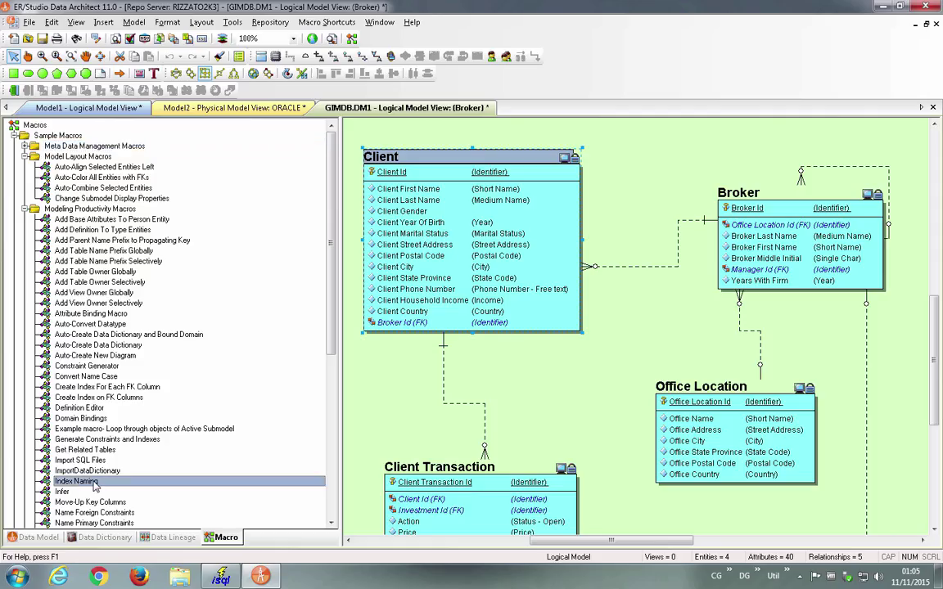
pyautogui.rightClick(94, 487)
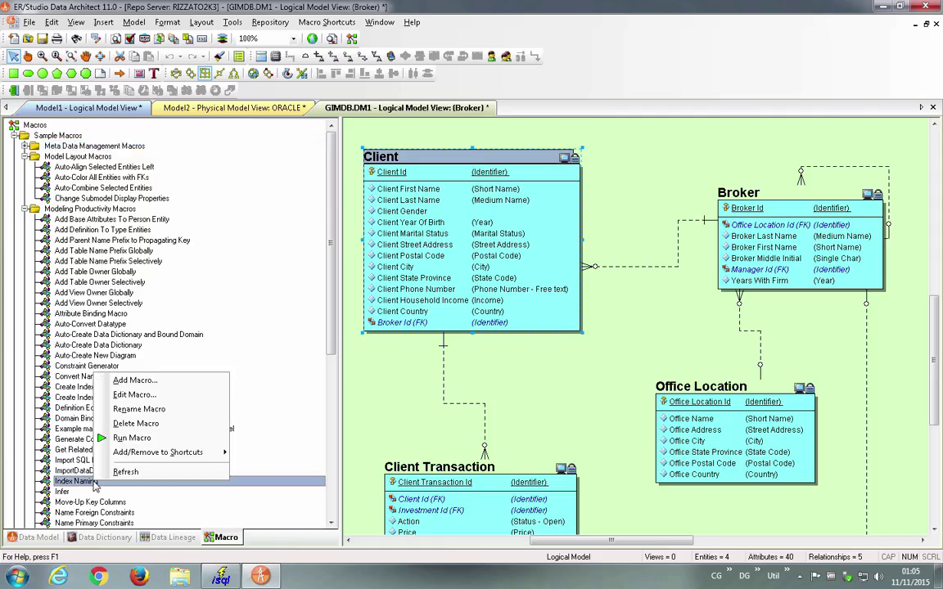
pyautogui.click(201, 396)
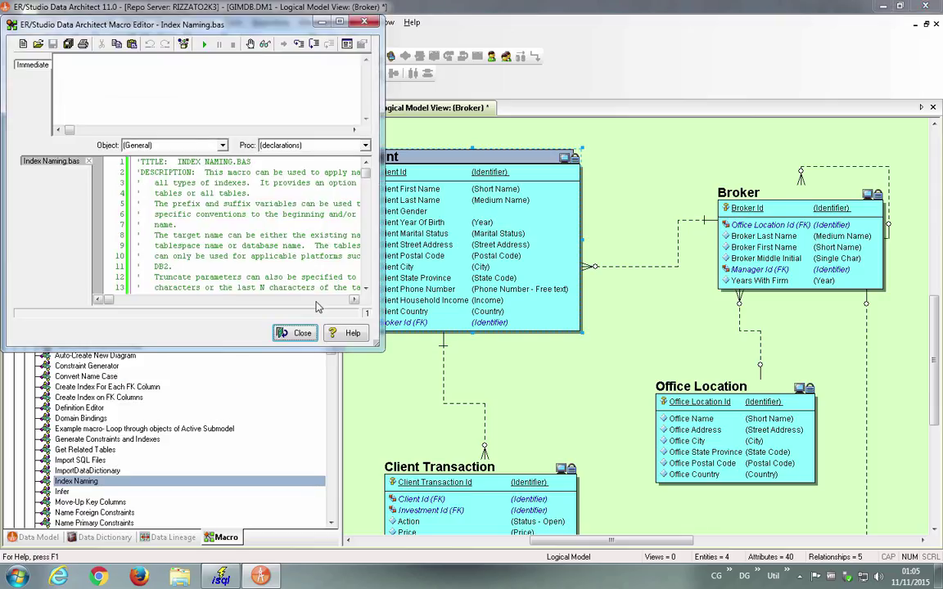
pyautogui.click(301, 333)
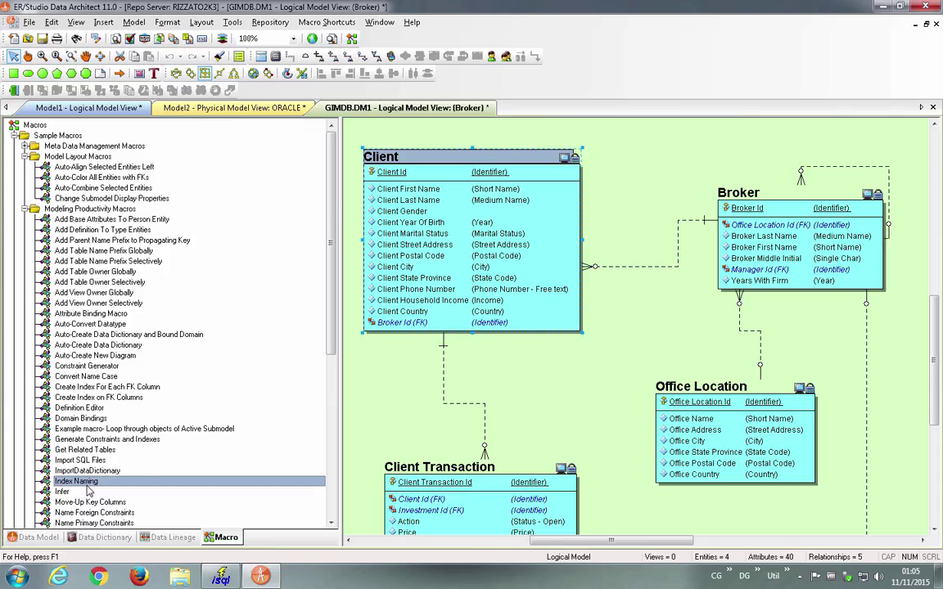
# Run the Index Naming macro, agreeing to clear the current undo history
pyautogui.doubleClick(87, 486)
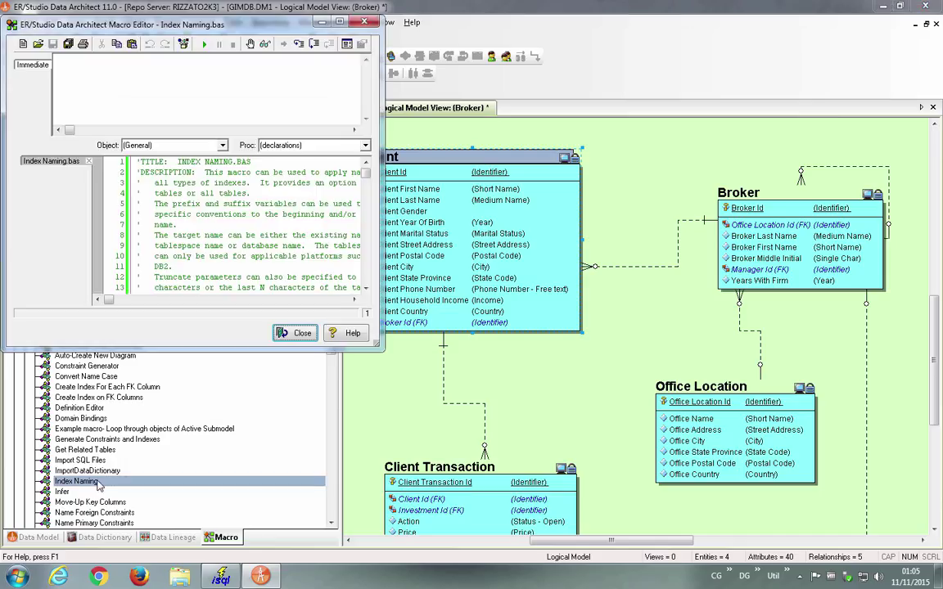
pyautogui.click(205, 46)
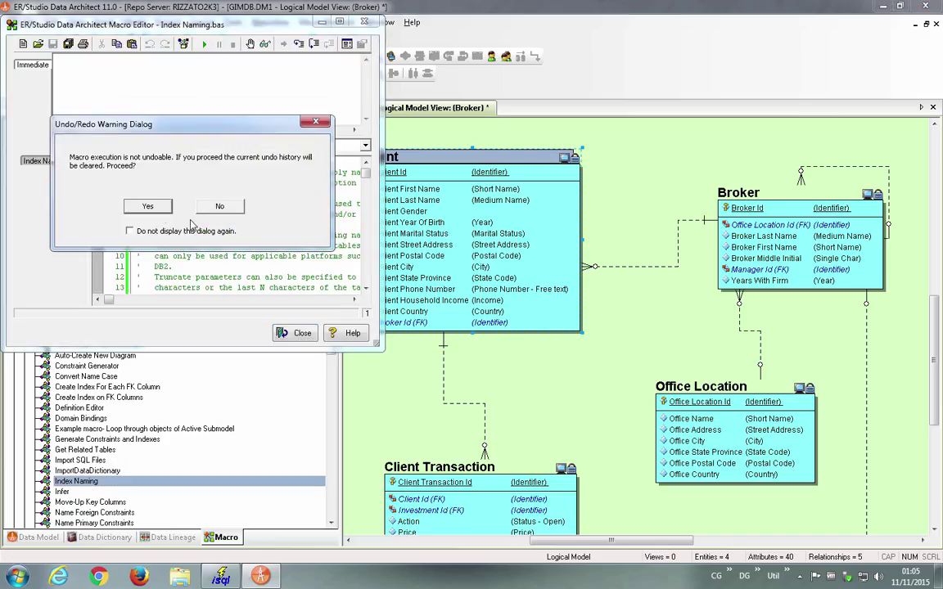
pyautogui.click(153, 204)
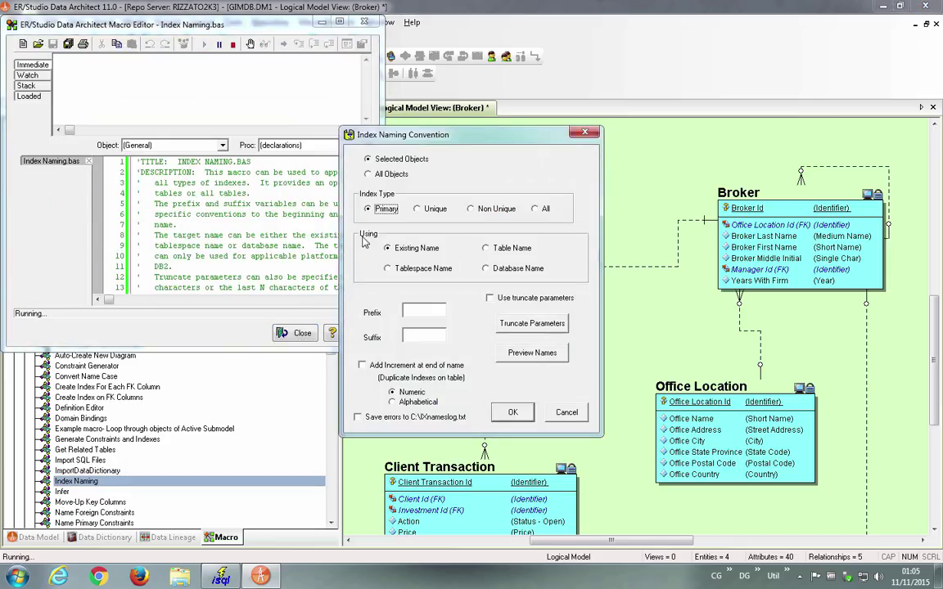
# Preview primary index names for all objects using the table name and prefix PK_, cancel without applying them, and close the macro editor
pyautogui.click(388, 173)
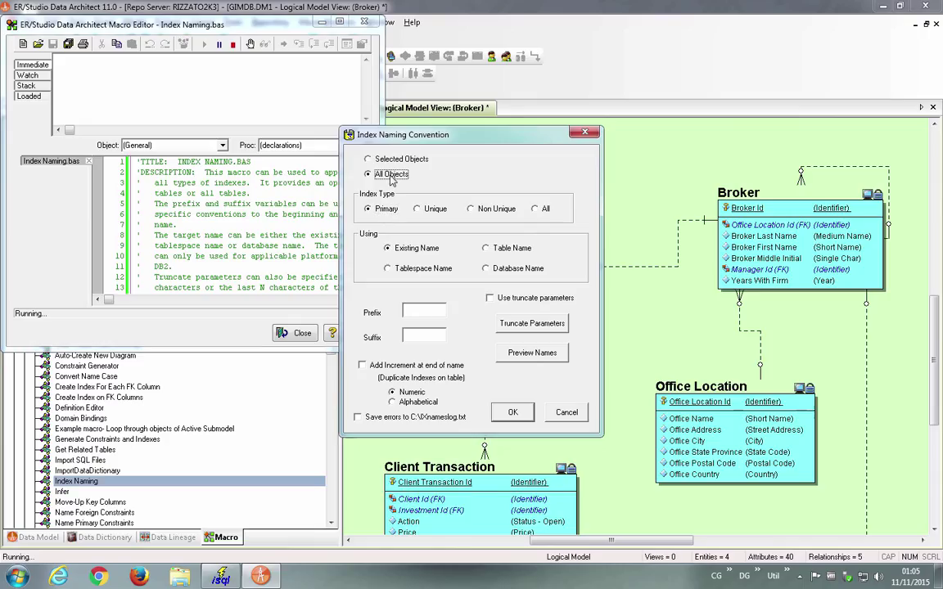
pyautogui.click(390, 210)
pyautogui.click(498, 250)
pyautogui.click(428, 311)
pyautogui.write('PK_')
pyautogui.click(531, 353)
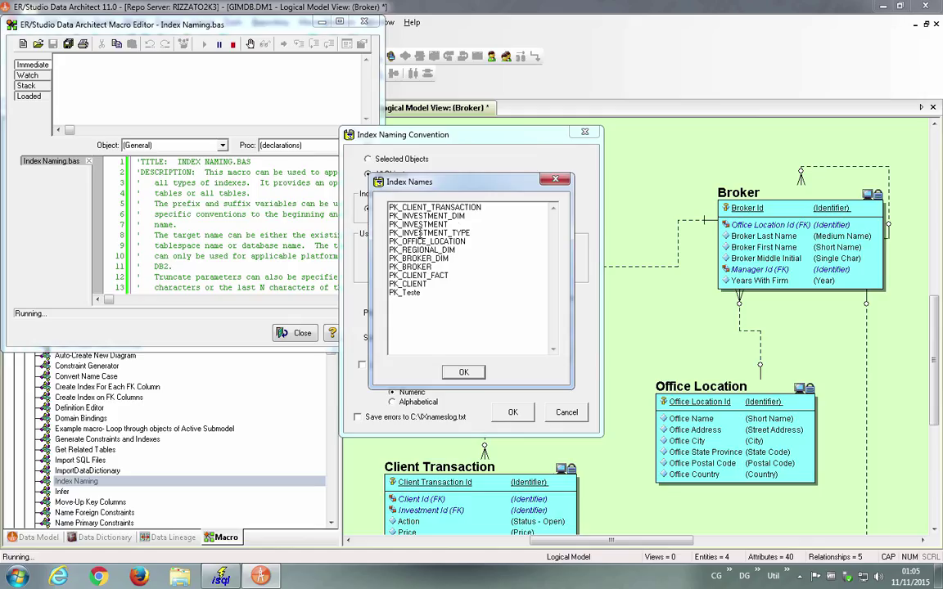
pyautogui.click(463, 372)
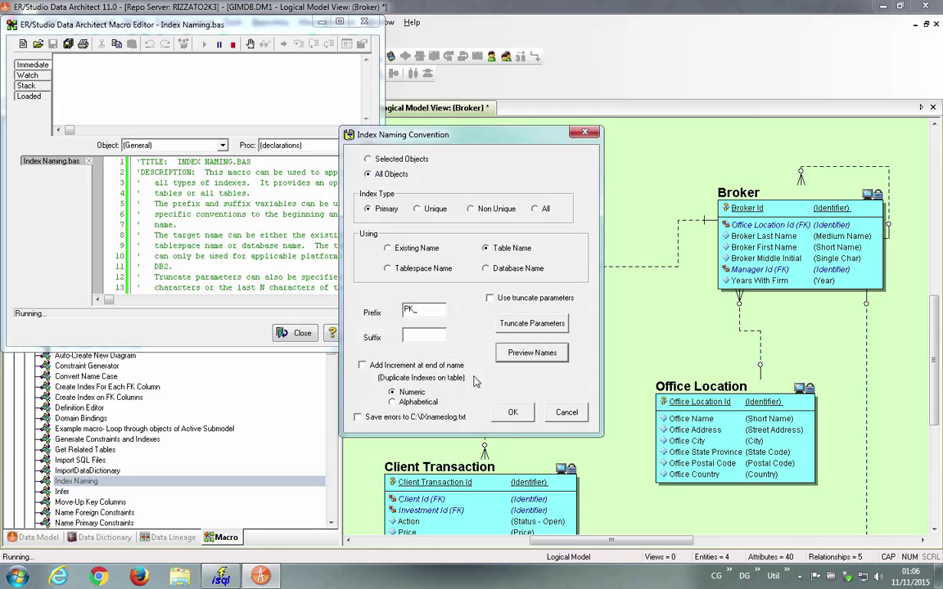
pyautogui.click(565, 413)
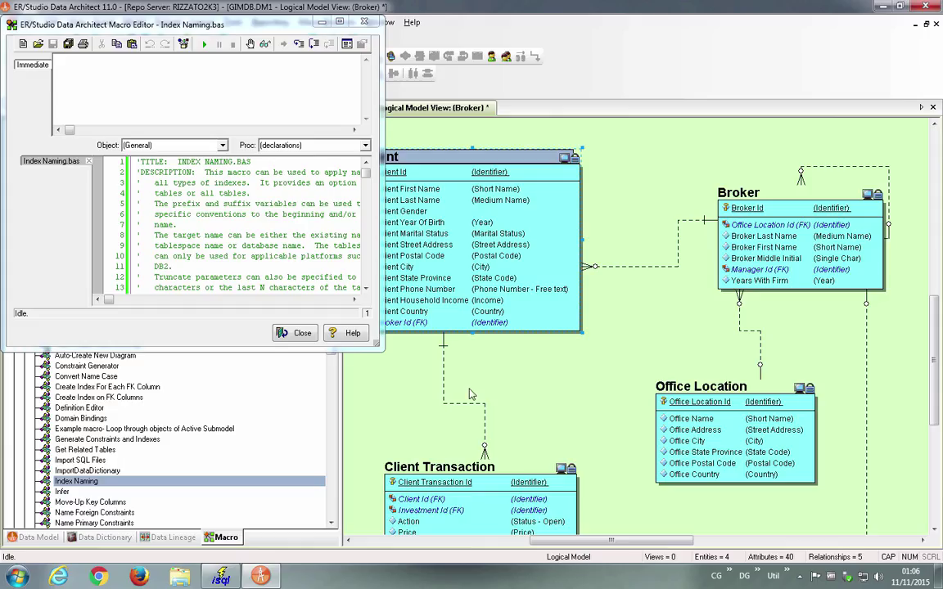
pyautogui.click(291, 338)
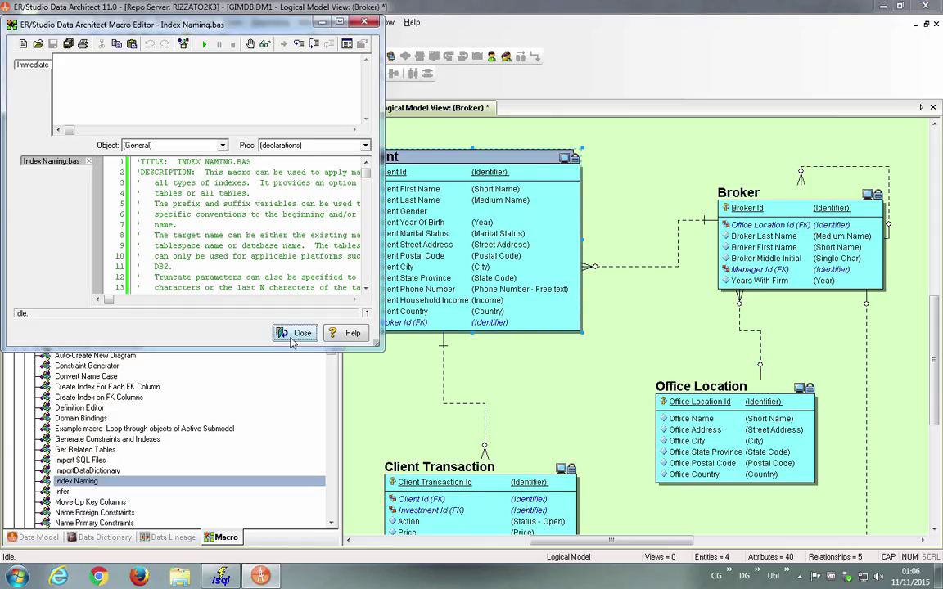
pyautogui.click(293, 342)
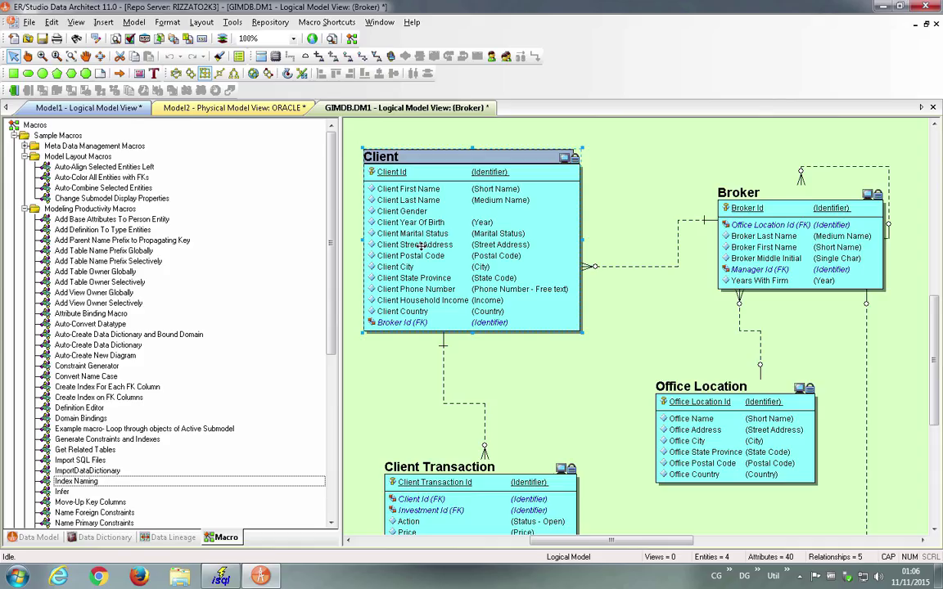
# Open the Client entity from the Broker diagram for viewing and close its editor
pyautogui.doubleClick(413, 162)
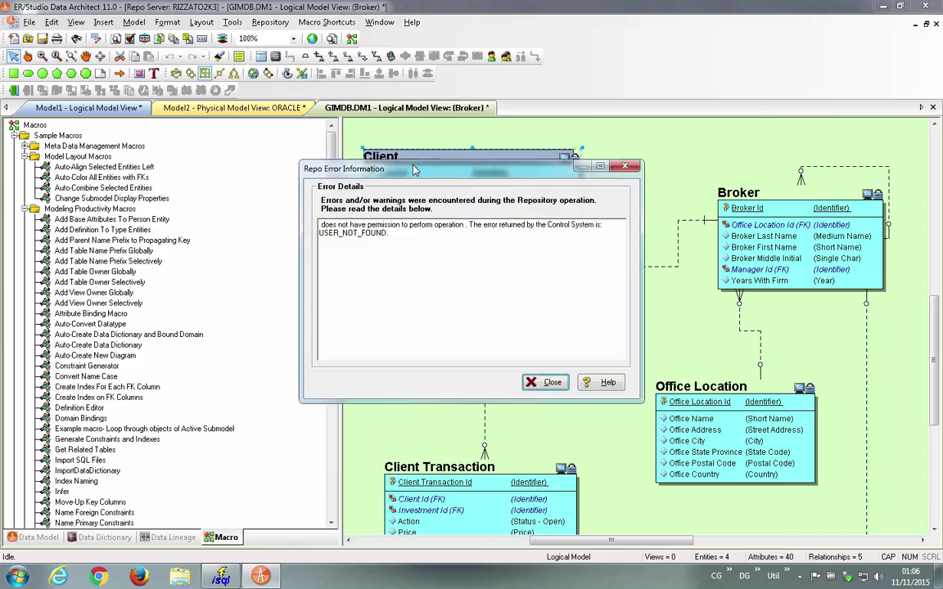
pyautogui.click(546, 383)
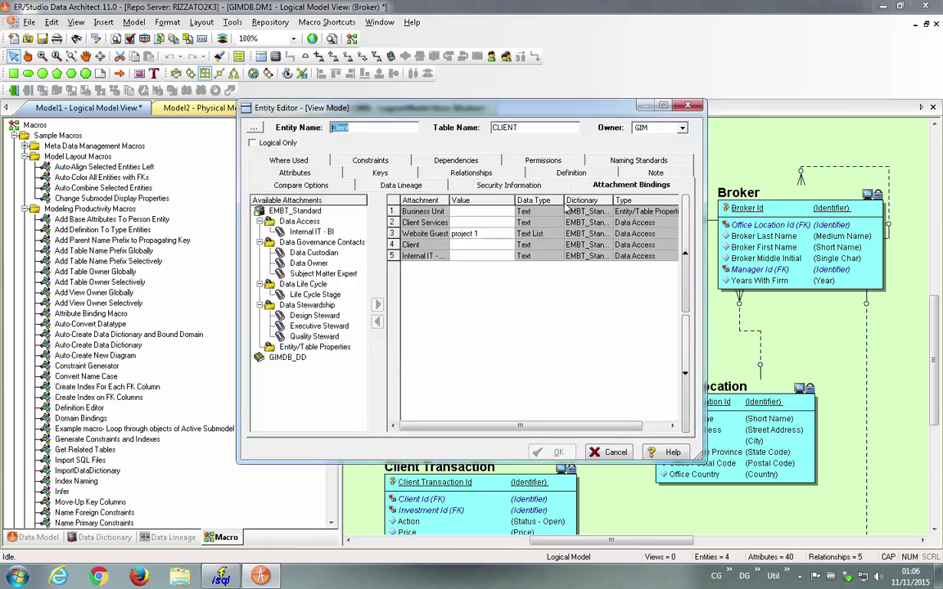
pyautogui.click(692, 105)
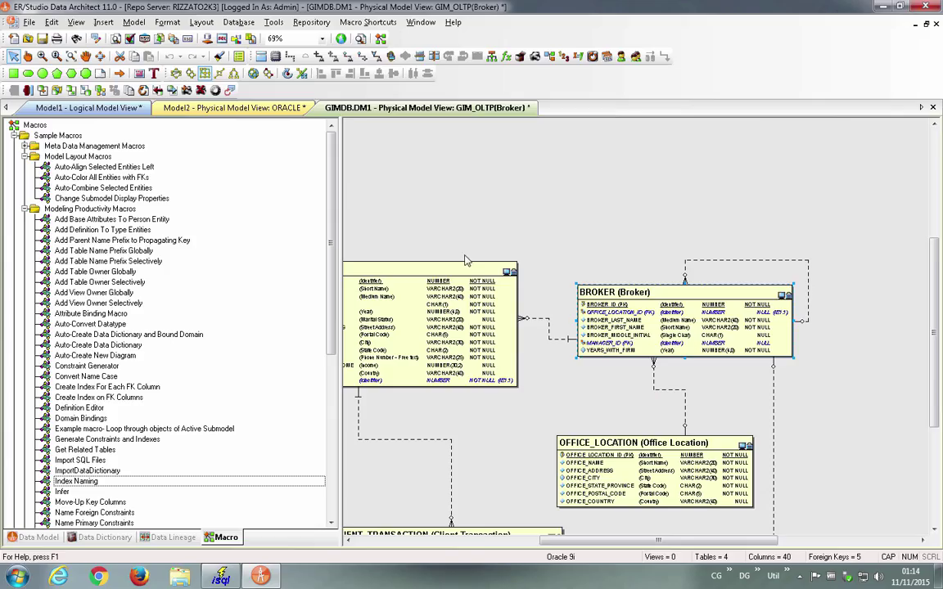
# View the AdventureWorks naming standards template without checking it out, examining its logical conventions, physical conventions and abbreviation mappings
pyautogui.click(102, 538)
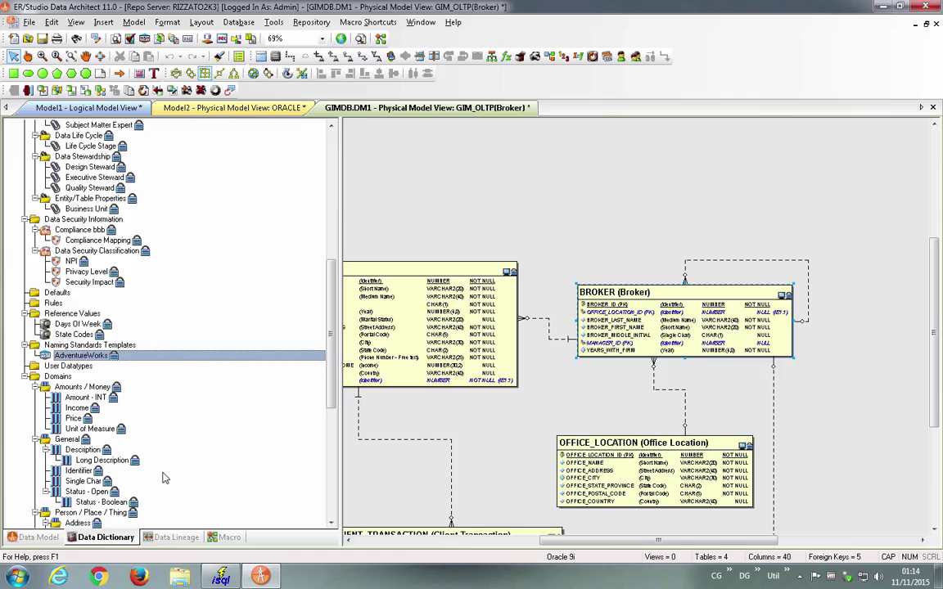
pyautogui.doubleClick(83, 359)
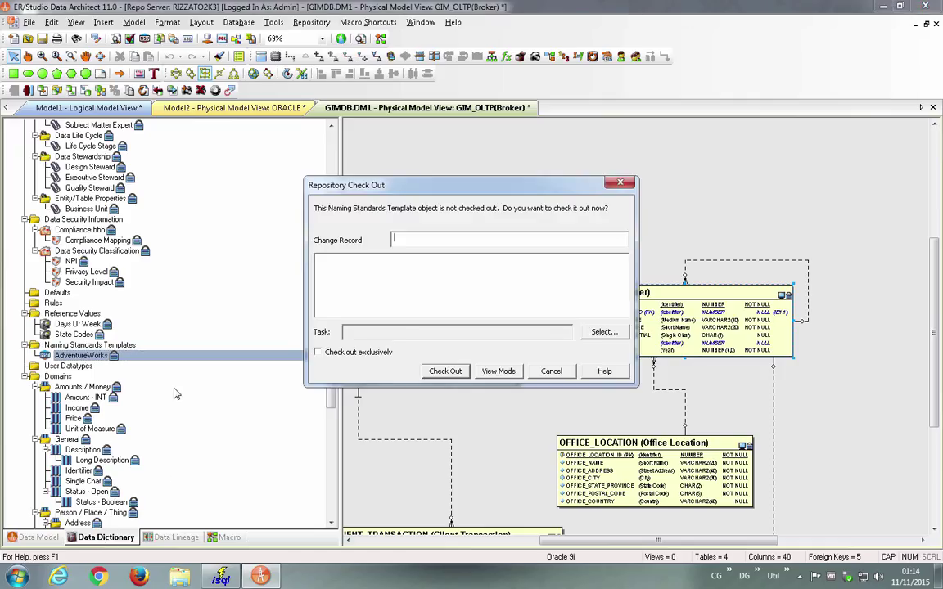
pyautogui.click(495, 371)
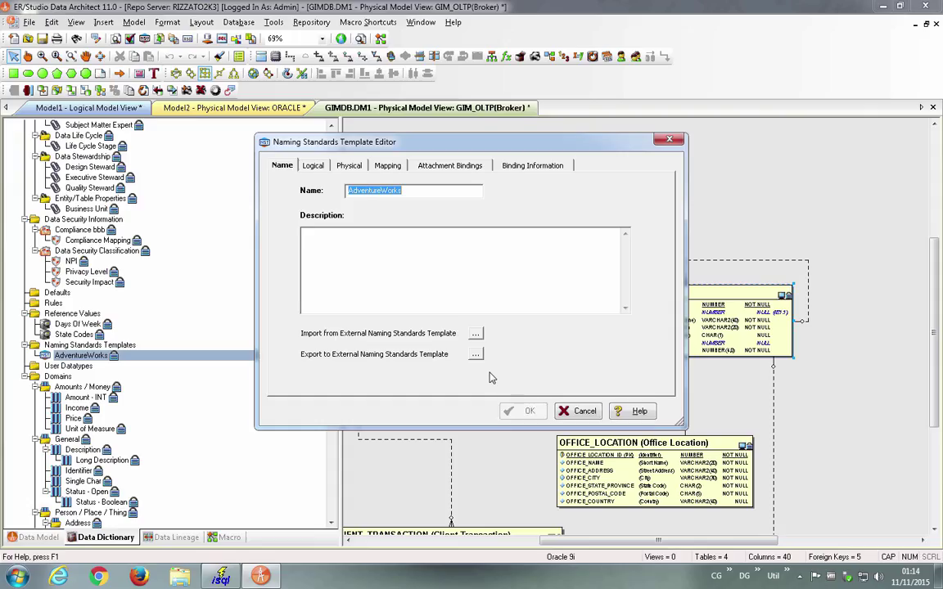
pyautogui.click(316, 166)
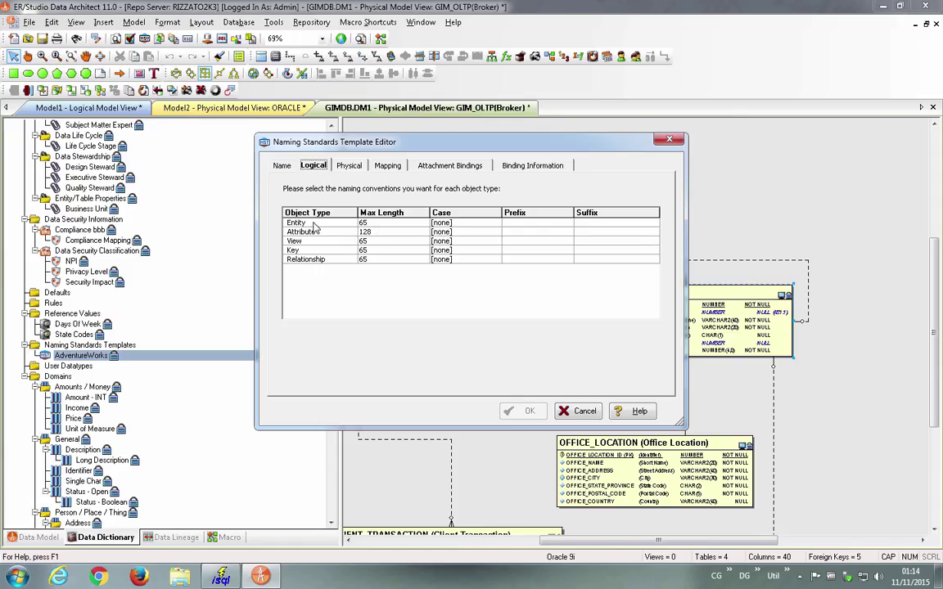
pyautogui.click(348, 168)
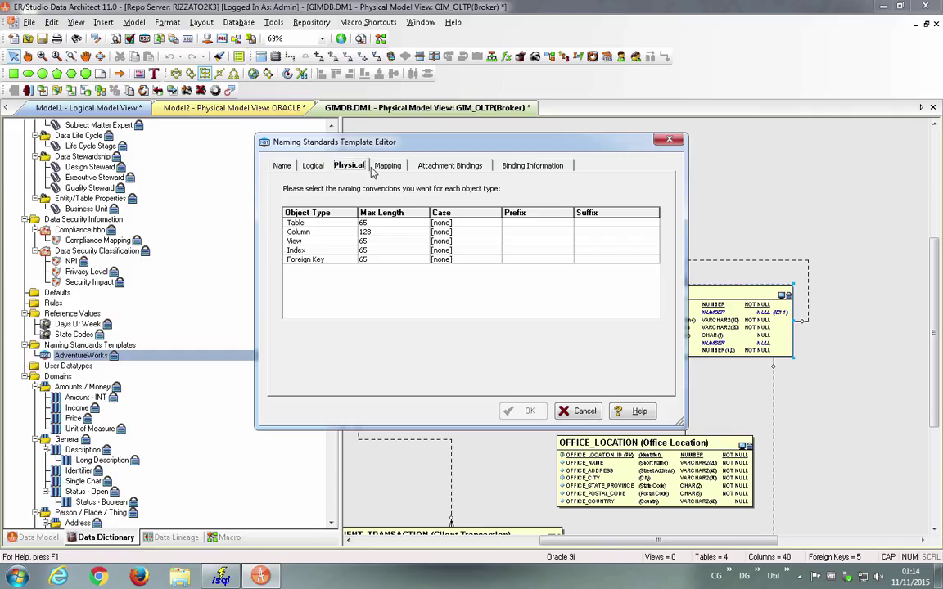
pyautogui.click(387, 166)
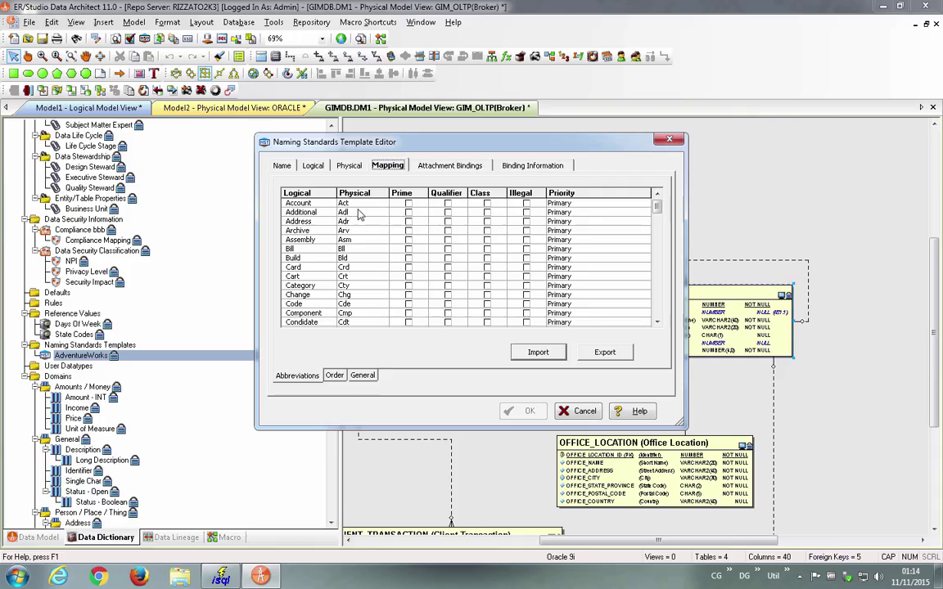
# Examine the logical-to-physical abbreviation mappings of the AdventureWorks naming standards template and close it without changes
pyautogui.doubleClick(300, 240)
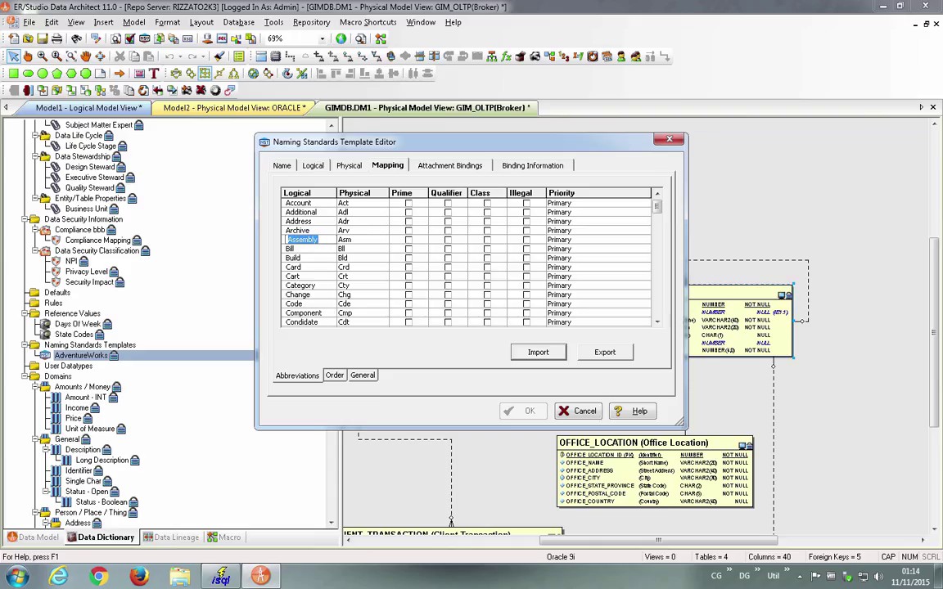
pyautogui.press('Tab')
pyautogui.moveTo(659, 213); pyautogui.dragTo(659, 259)
pyautogui.scroll(-7, 592, 238)
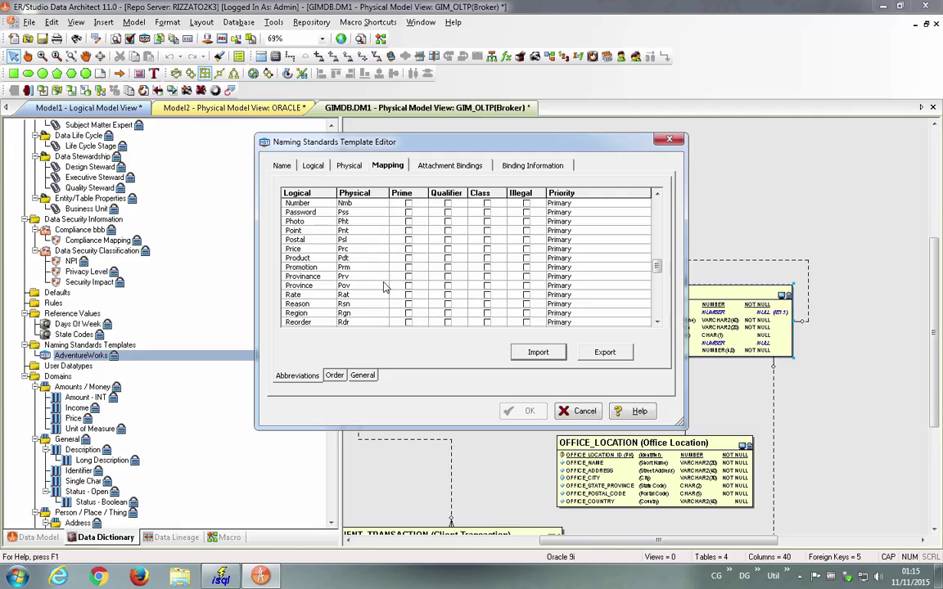
pyautogui.click(596, 410)
pyautogui.scroll(1, 196, 304)
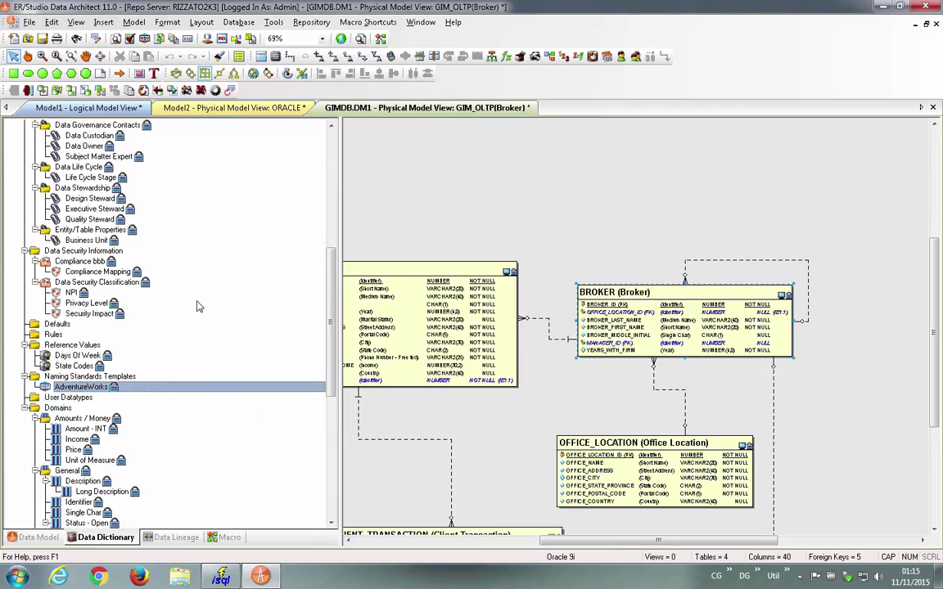
# View the logical Broker entity without checking it out, examine its Broker Middle Initial attribute and close the editor
pyautogui.click(37, 537)
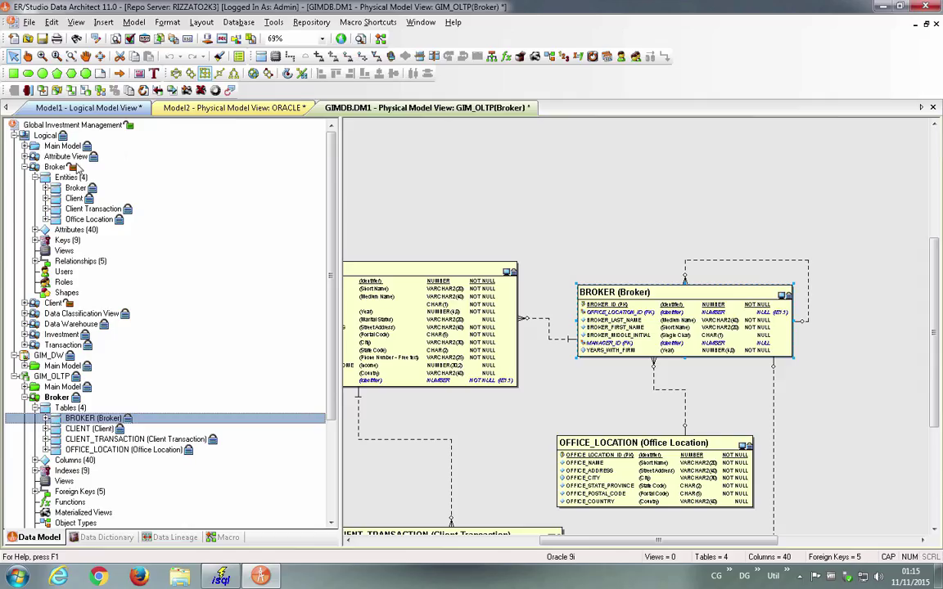
pyautogui.click(75, 186)
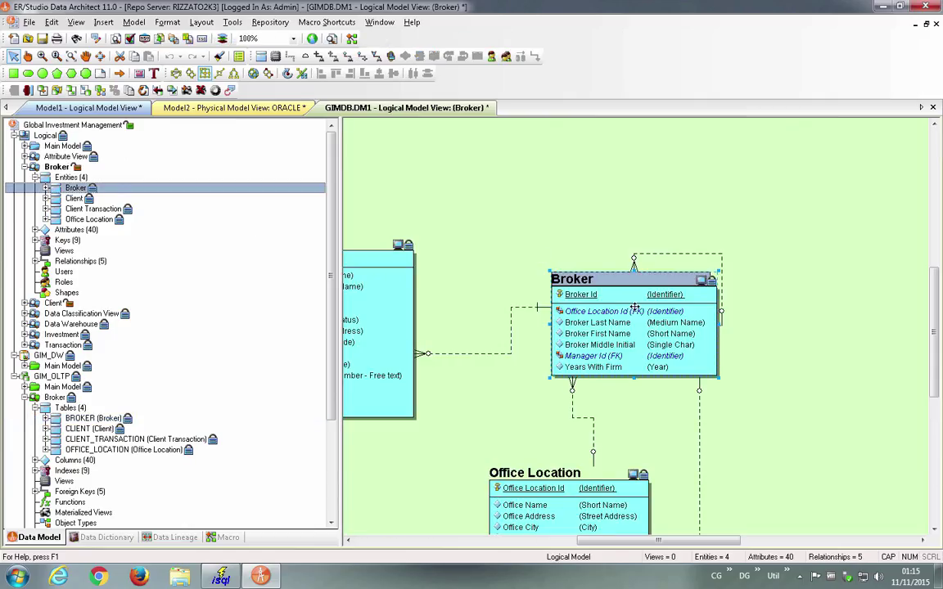
pyautogui.click(620, 305)
pyautogui.doubleClick(620, 305)
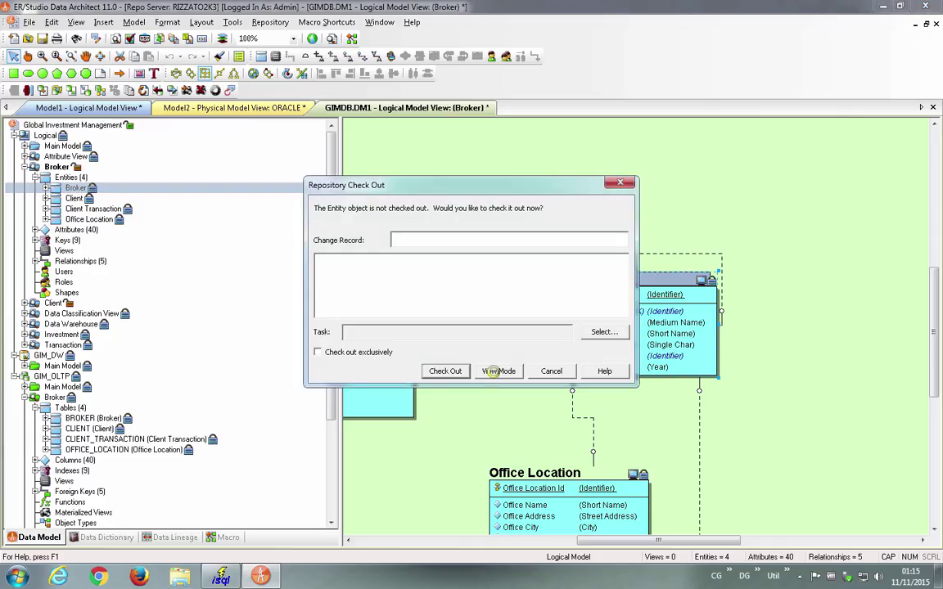
pyautogui.click(498, 371)
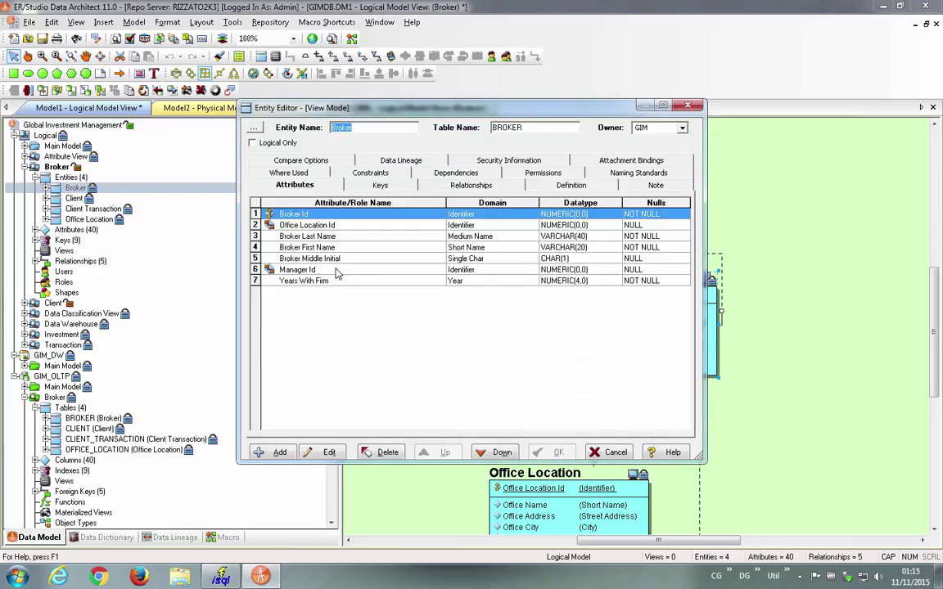
pyautogui.click(361, 260)
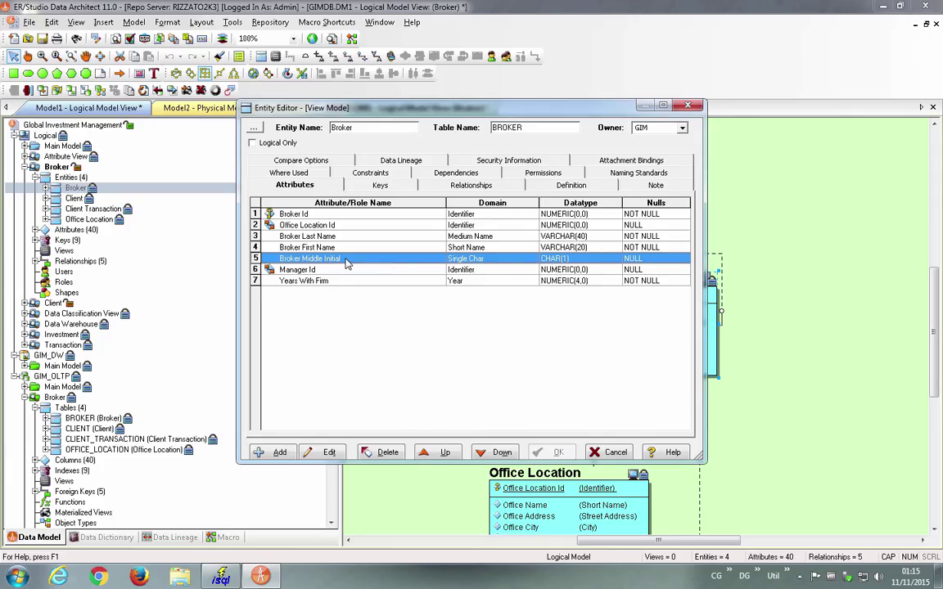
pyautogui.doubleClick(346, 262)
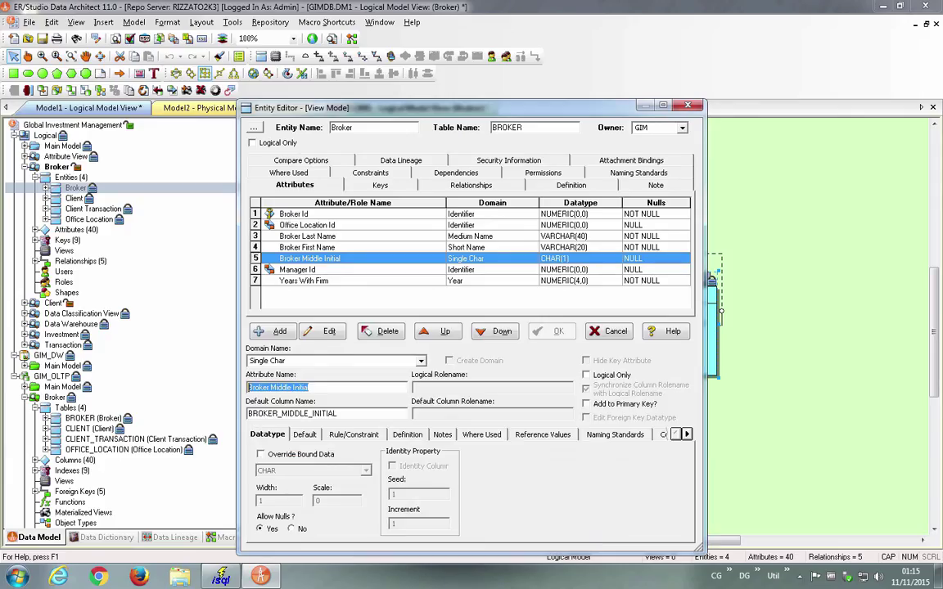
pyautogui.press('Escape')
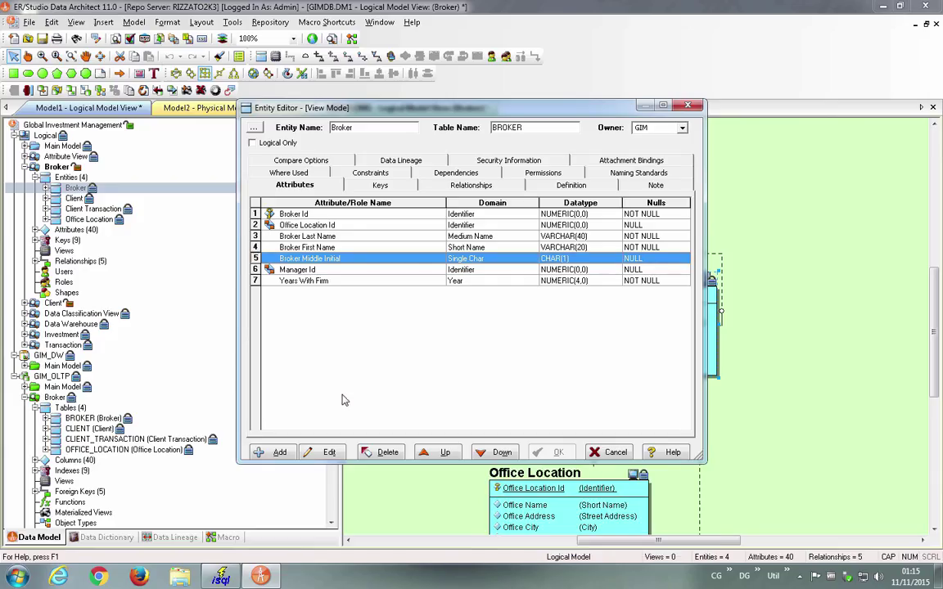
pyautogui.press('Escape')
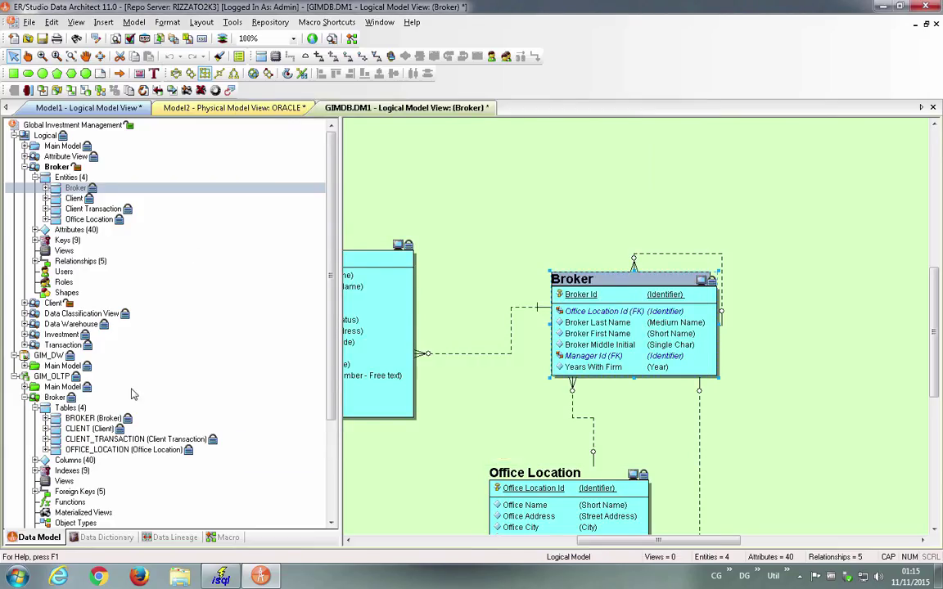
# View the columns of the physical BROKER table in GIM_OLTP without checking it out and close its editor
pyautogui.click(82, 419)
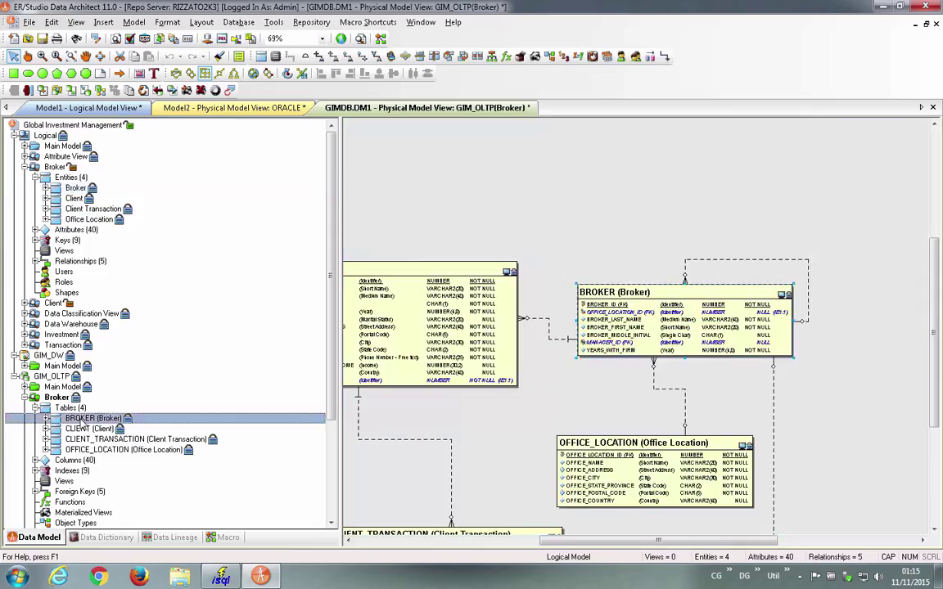
pyautogui.click(491, 370)
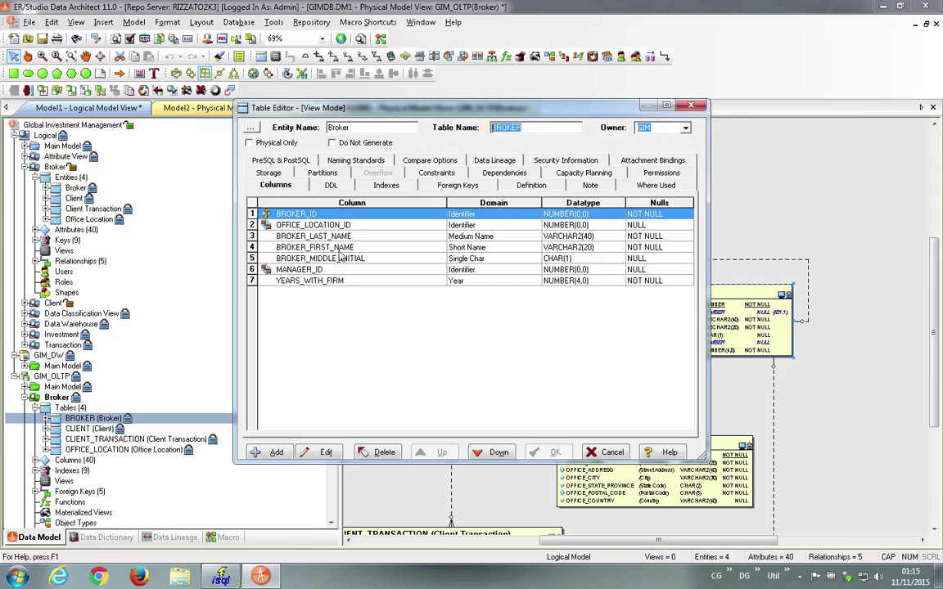
pyautogui.press('Escape')
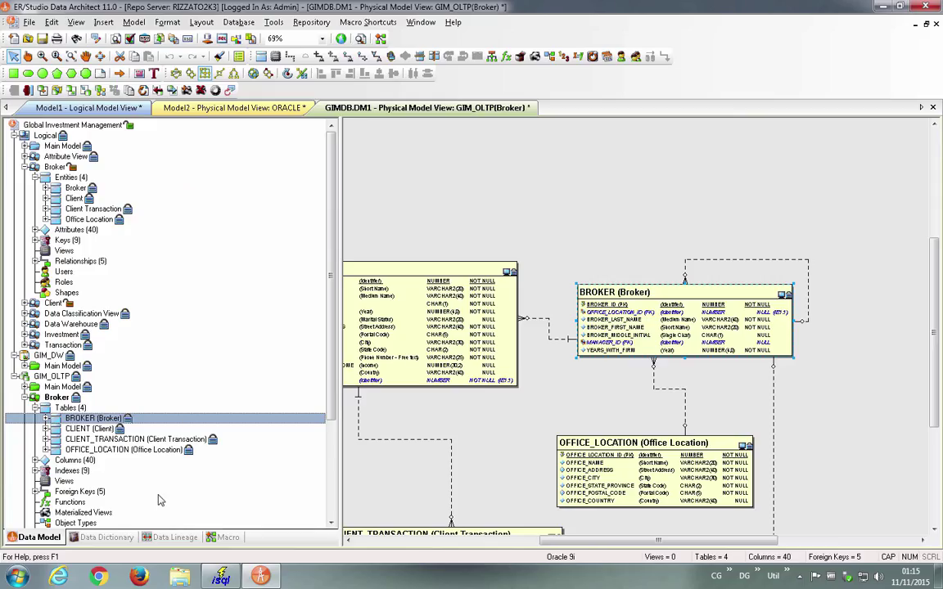
# Reopen the AdventureWorks naming standards template in view mode, examine its attachment bindings and binding information, and close it
pyautogui.click(131, 541)
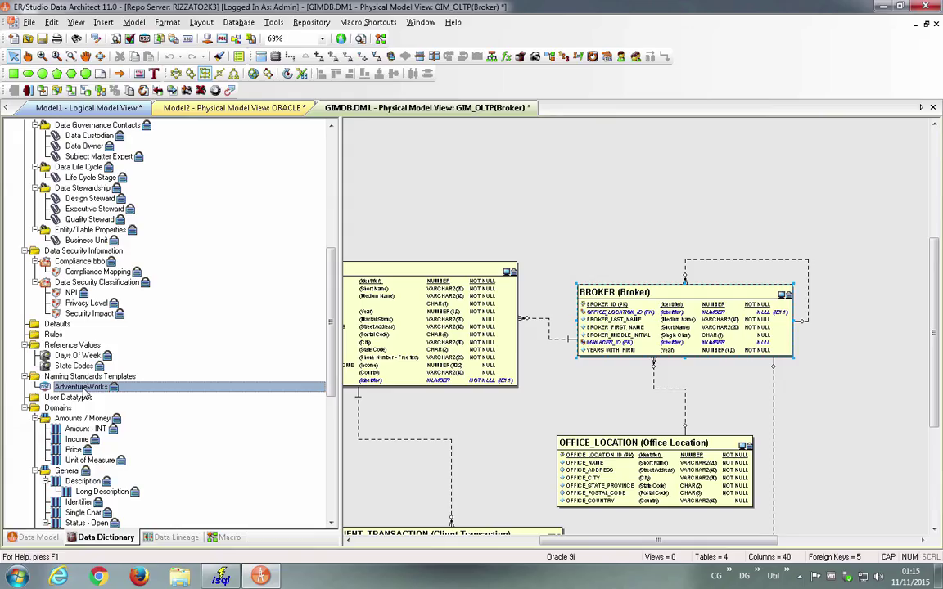
pyautogui.doubleClick(84, 390)
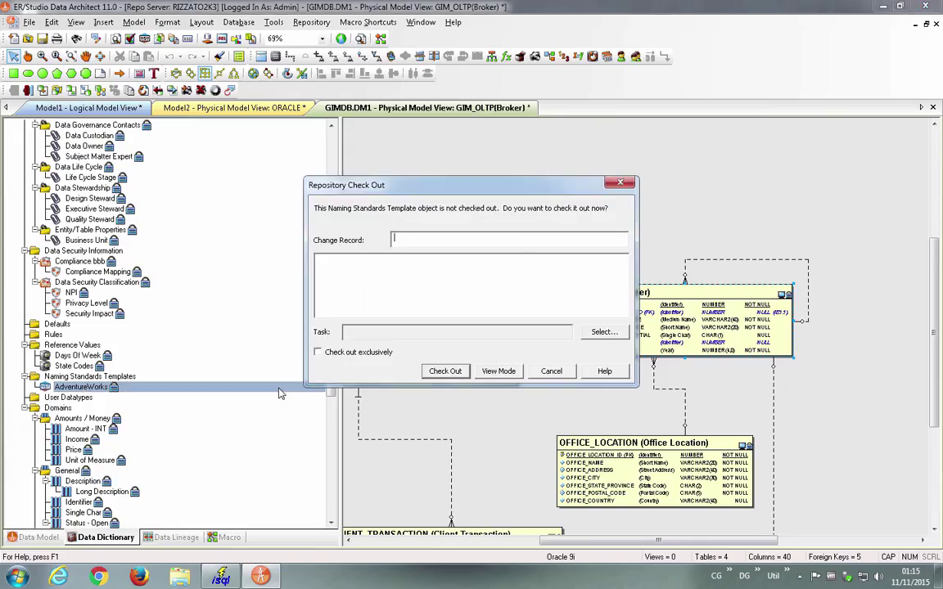
pyautogui.click(506, 372)
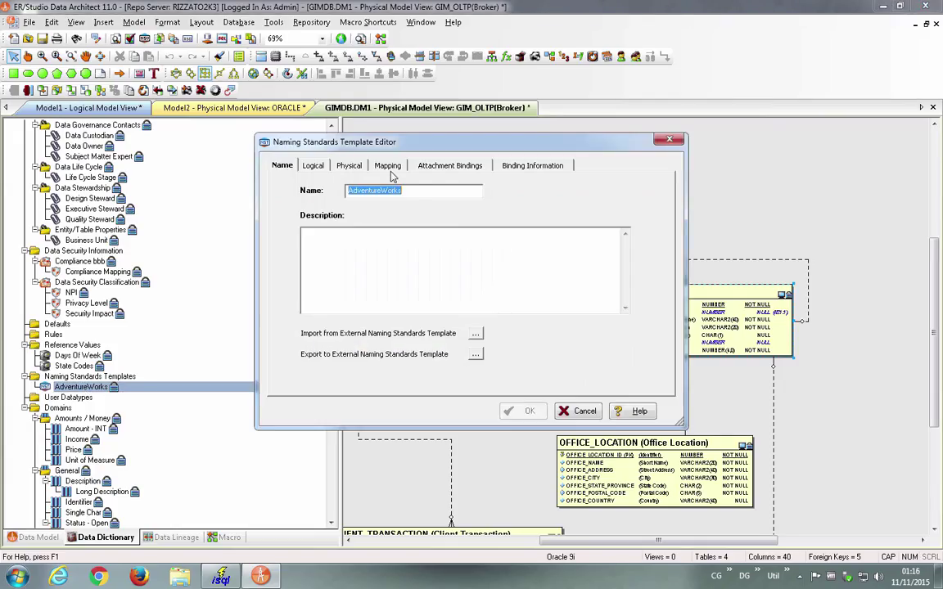
pyautogui.click(389, 166)
pyautogui.click(450, 165)
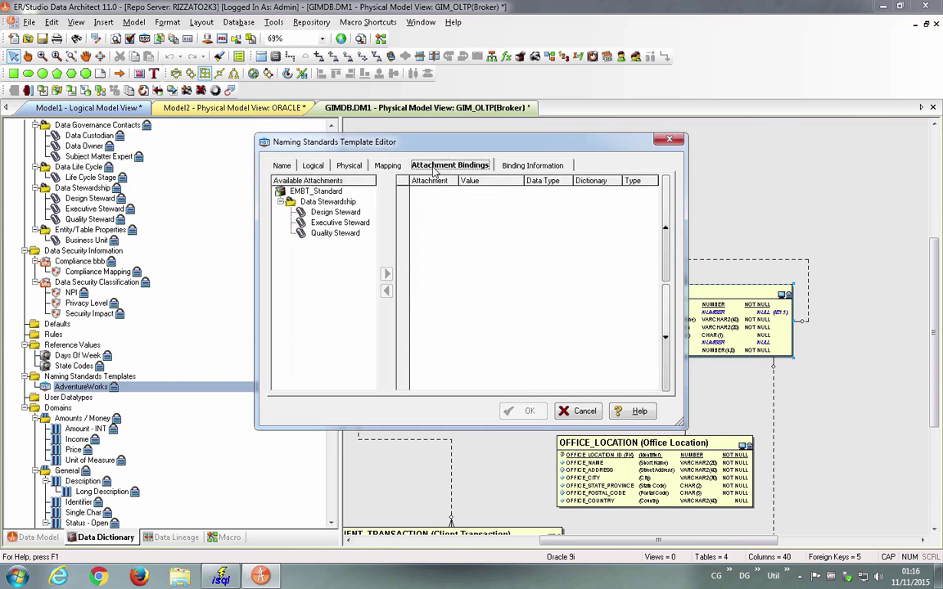
pyautogui.click(531, 166)
pyautogui.press('Escape')
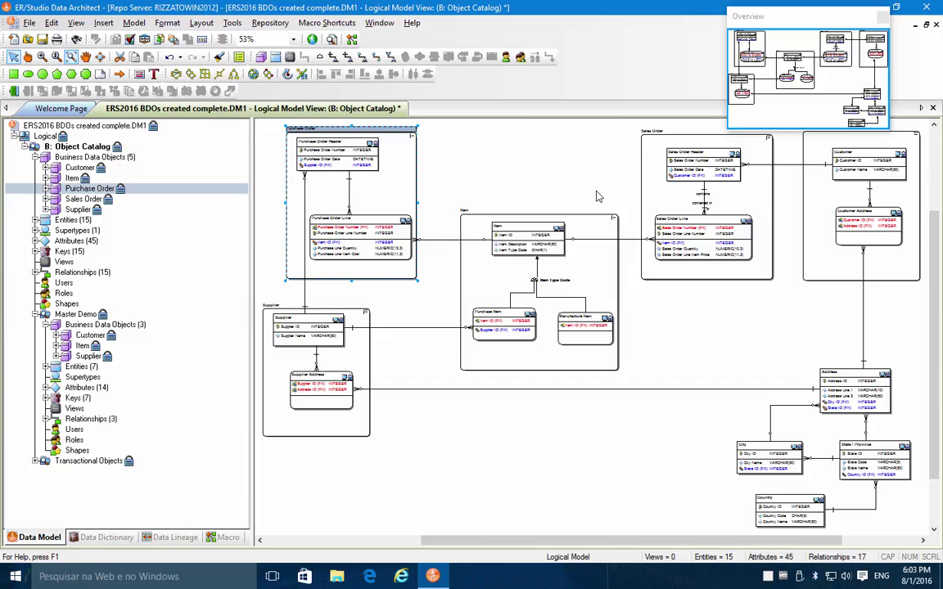
# Examine the Customer, Purchase Order, Item and Sales Order business data objects in the Object Catalog submodel and its diagram
pyautogui.click(65, 159)
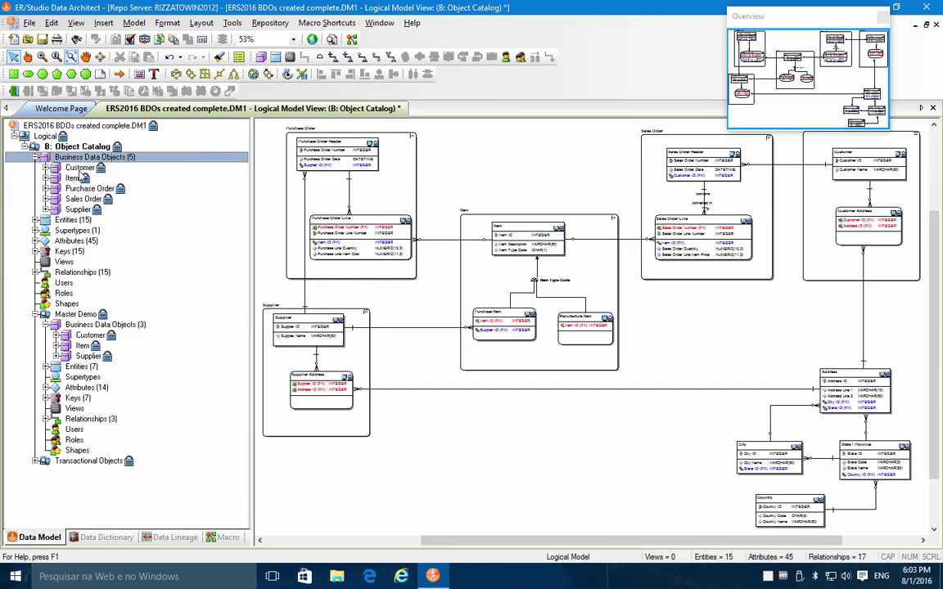
pyautogui.click(80, 167)
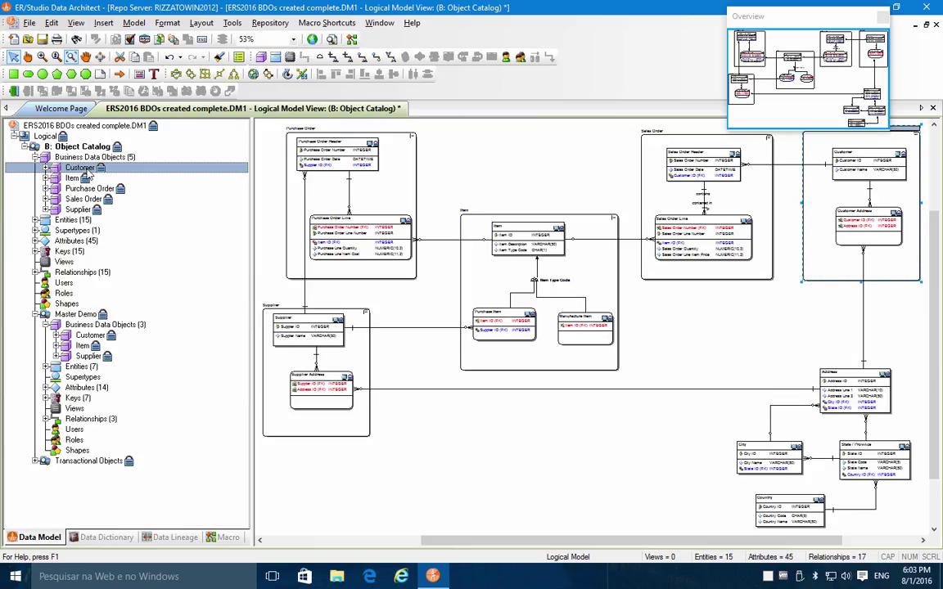
pyautogui.click(79, 158)
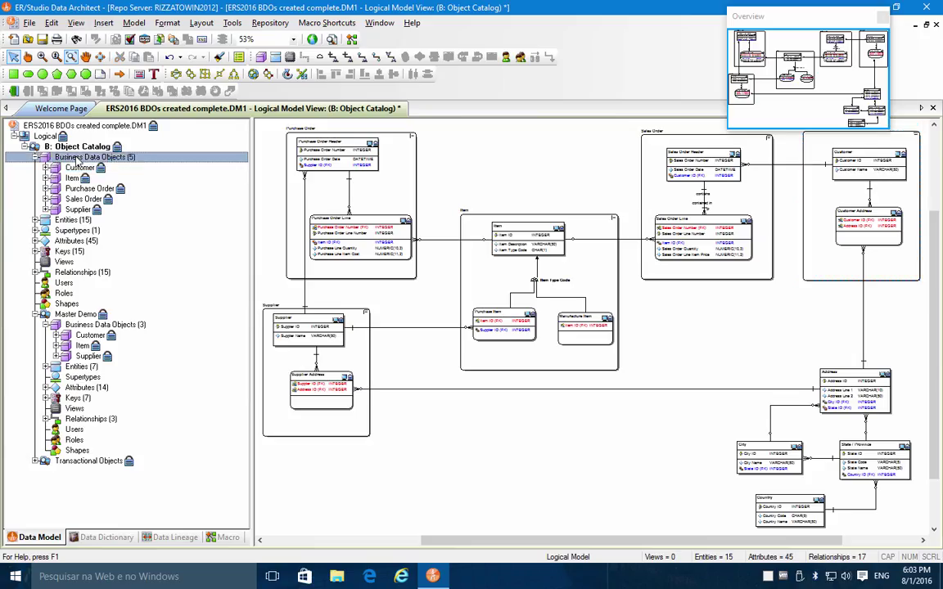
pyautogui.click(393, 137)
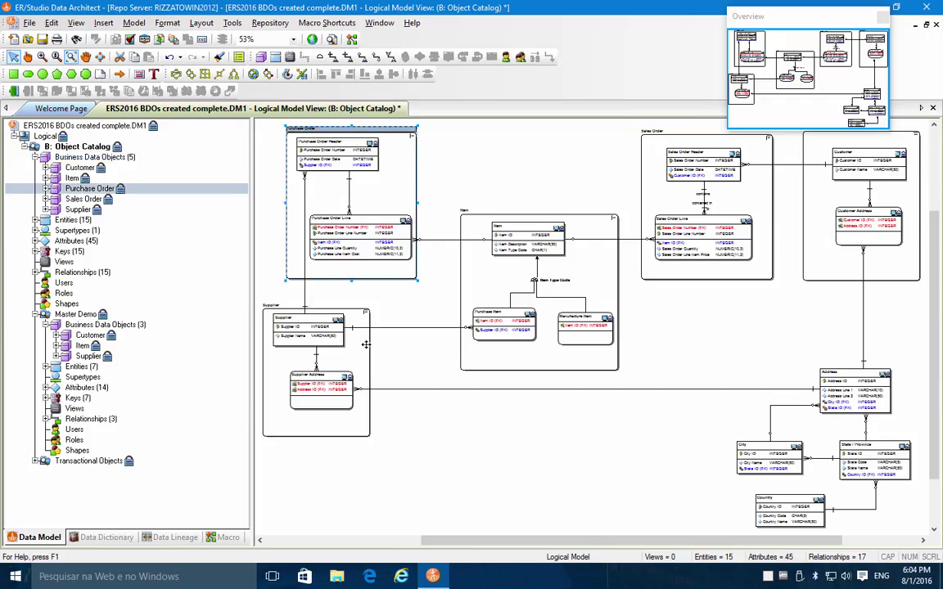
pyautogui.click(464, 220)
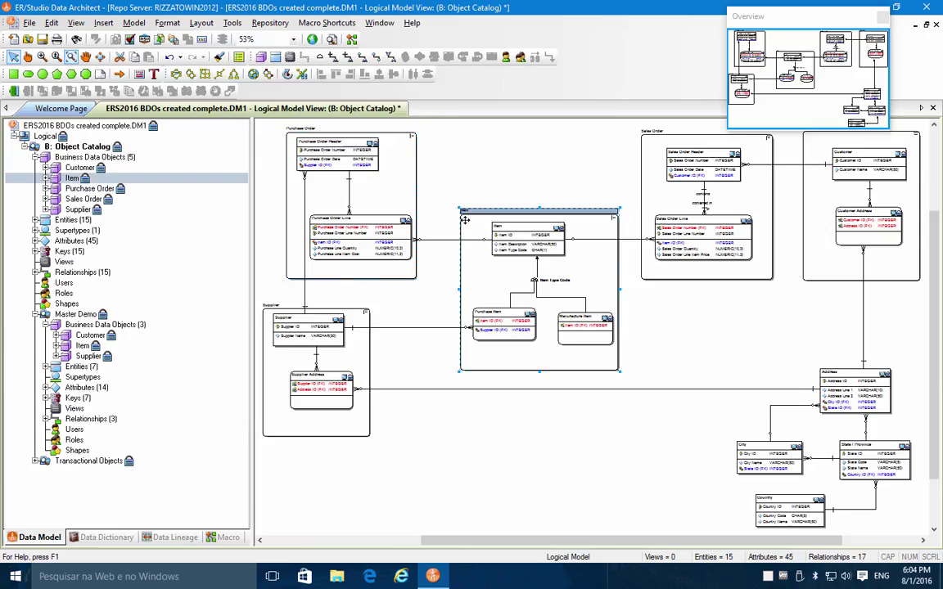
pyautogui.click(394, 182)
pyautogui.click(598, 271)
pyautogui.click(651, 167)
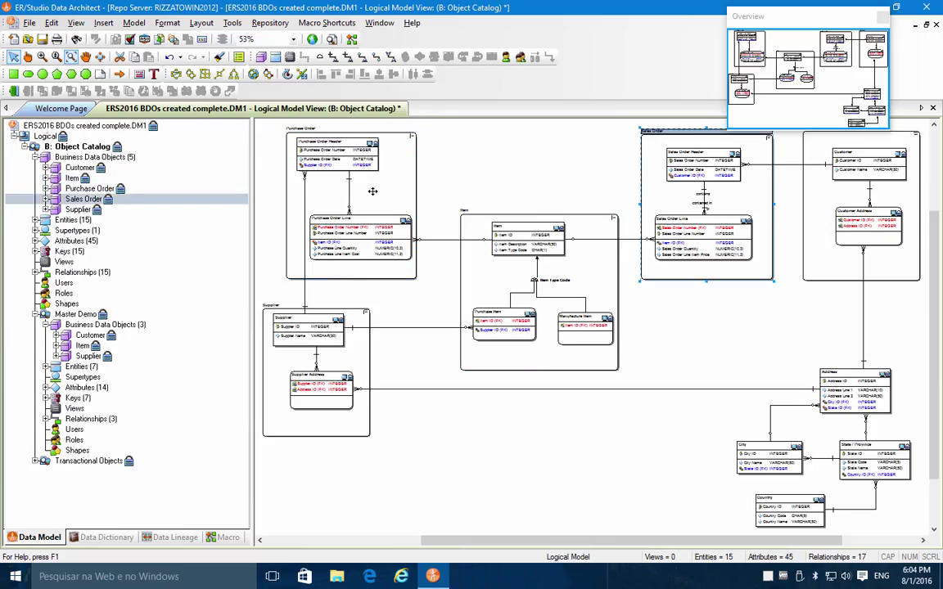
pyautogui.click(82, 167)
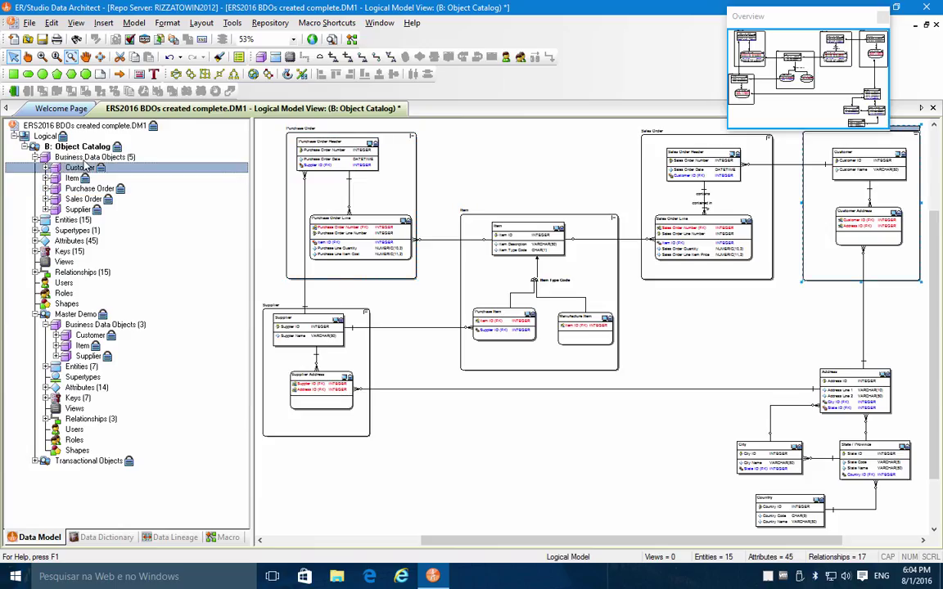
# Check the commands offered for business data objects, expand the Customer object to list its entities, and collapse it again
pyautogui.rightClick(92, 158)
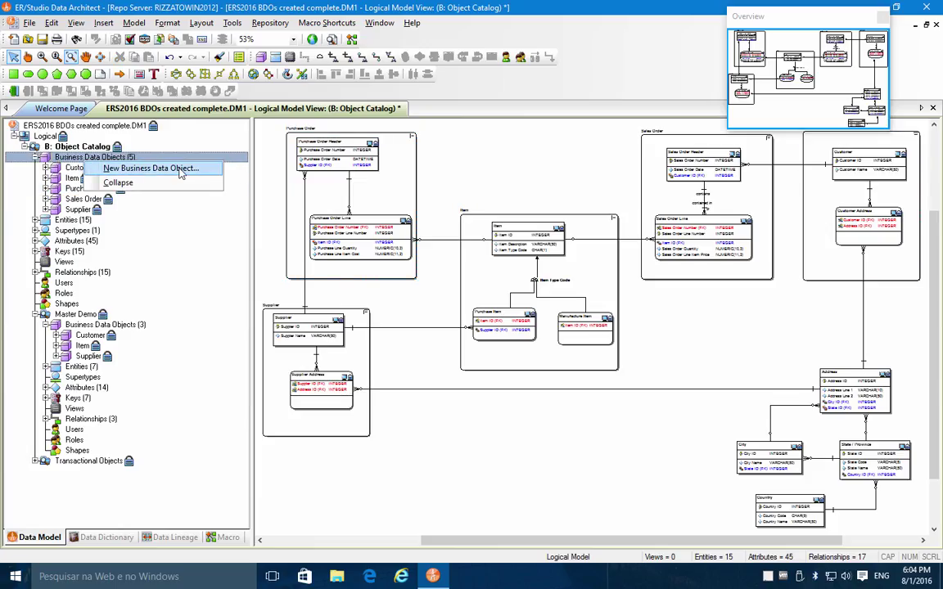
pyautogui.click(60, 163)
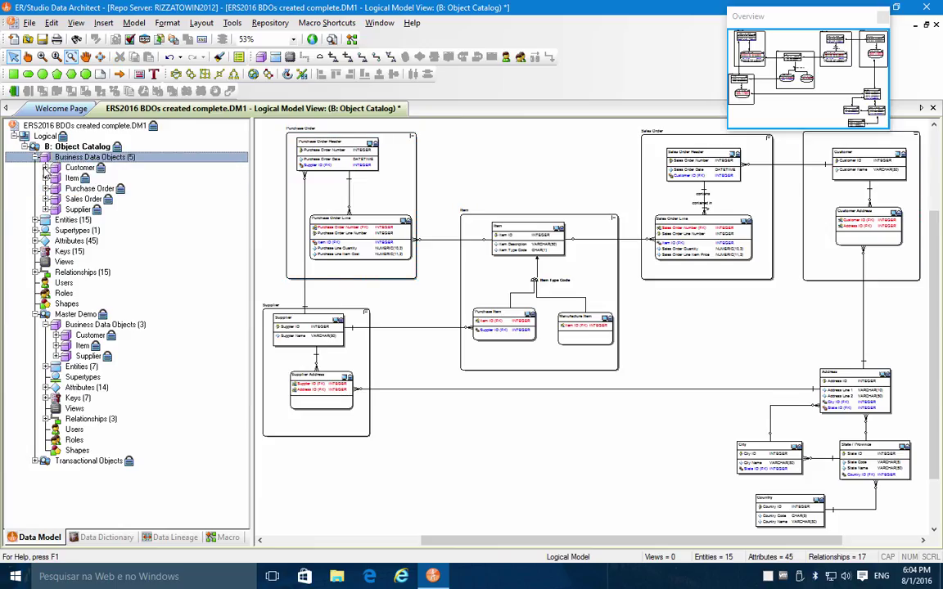
pyautogui.click(46, 168)
pyautogui.click(78, 168)
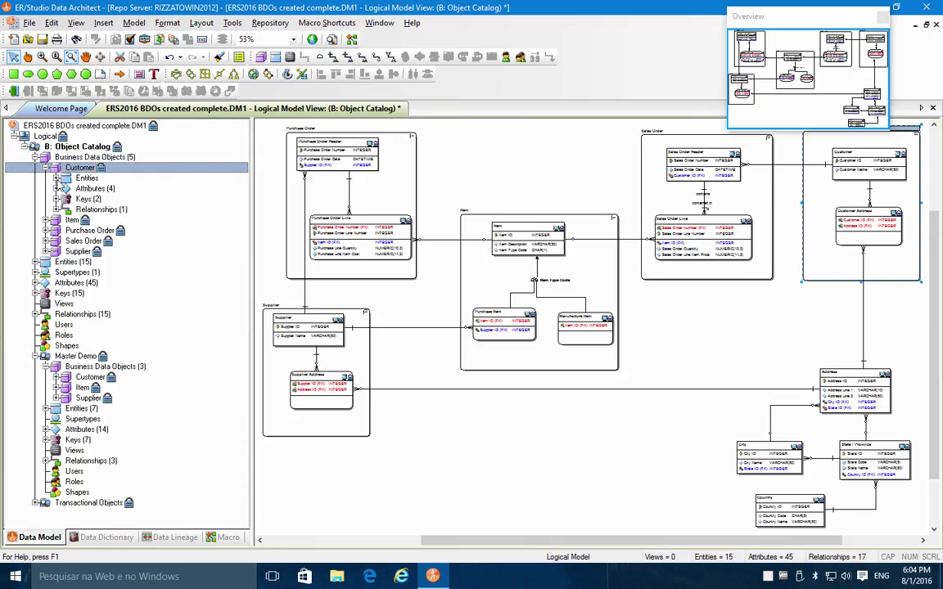
pyautogui.click(66, 178)
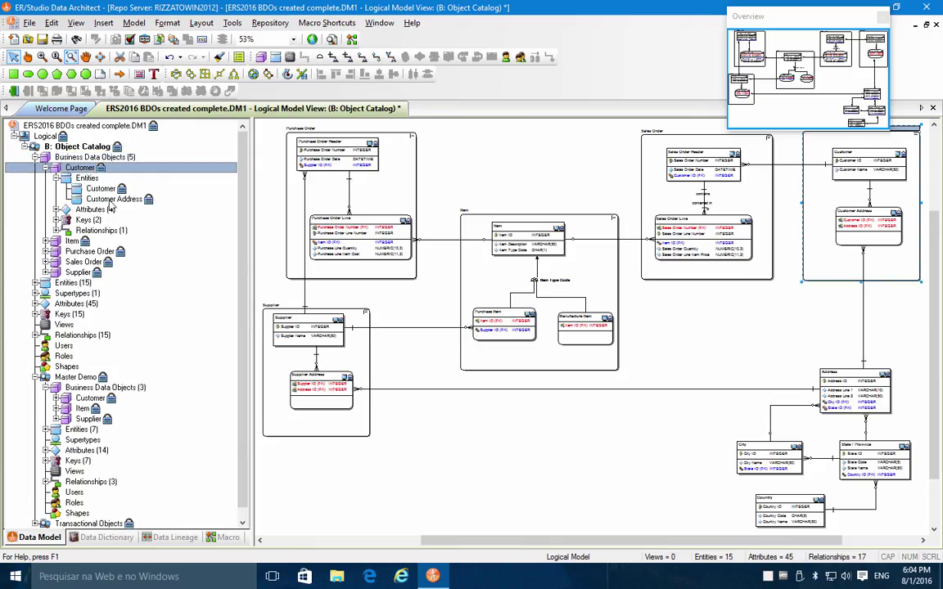
pyautogui.click(56, 178)
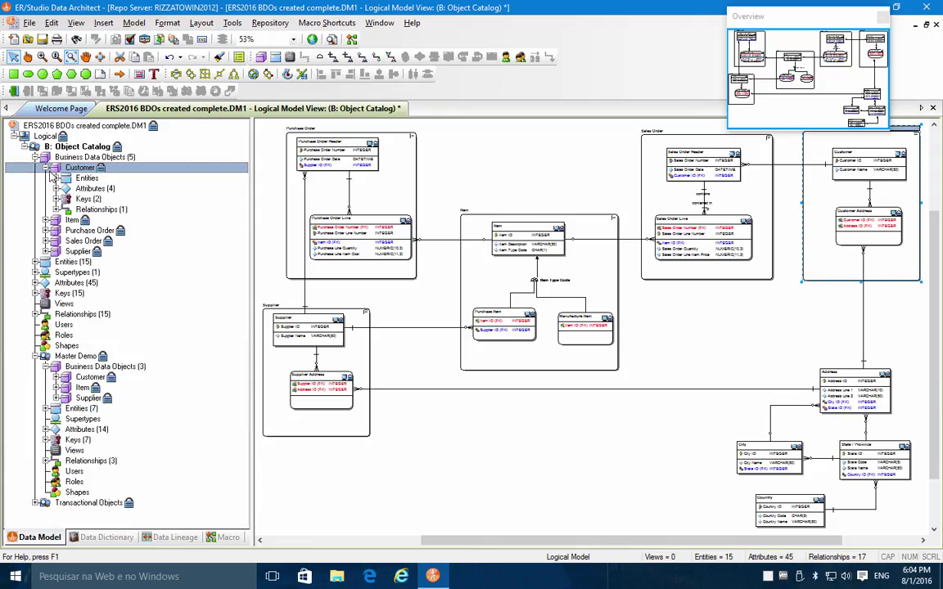
pyautogui.click(45, 167)
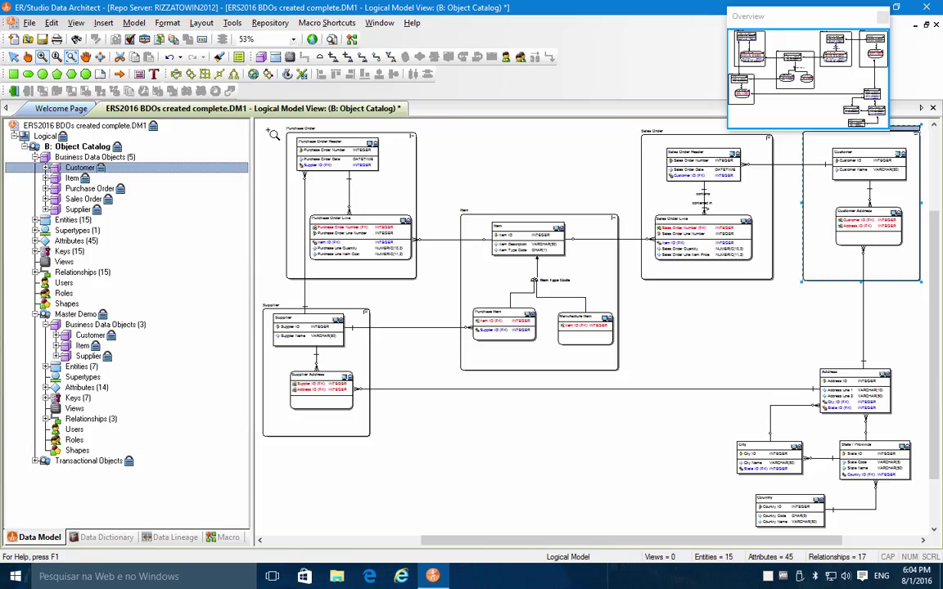
# Zoom in on the Purchase Order business data object in the diagram to bring its whole frame into view
pyautogui.moveTo(266, 128); pyautogui.dragTo(480, 325)
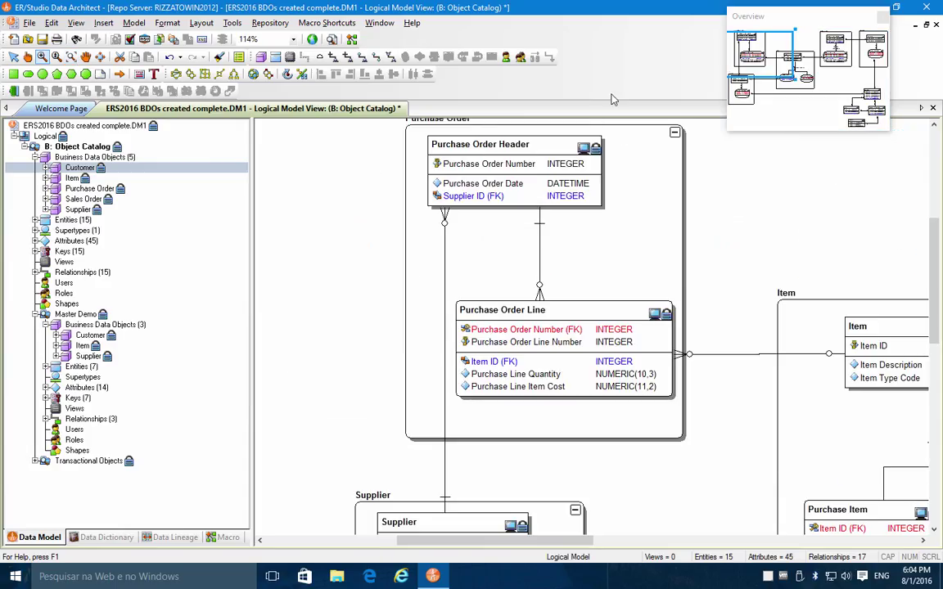
pyautogui.click(14, 58)
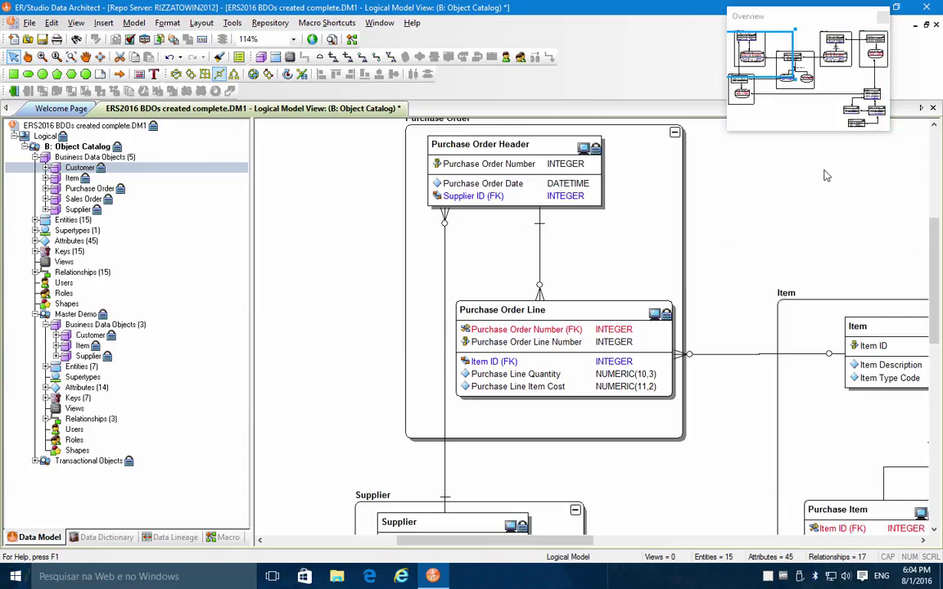
pyautogui.moveTo(932, 232); pyautogui.dragTo(933, 216)
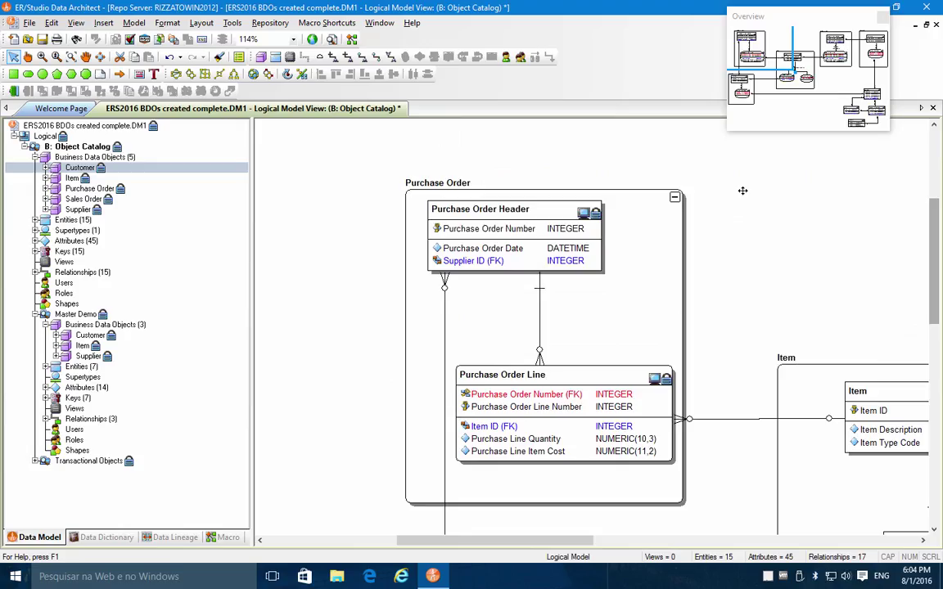
# Collapse the Purchase Order, Item and Supplier business data objects in the diagram to view their relationships at a higher level
pyautogui.click(679, 204)
pyautogui.click(676, 198)
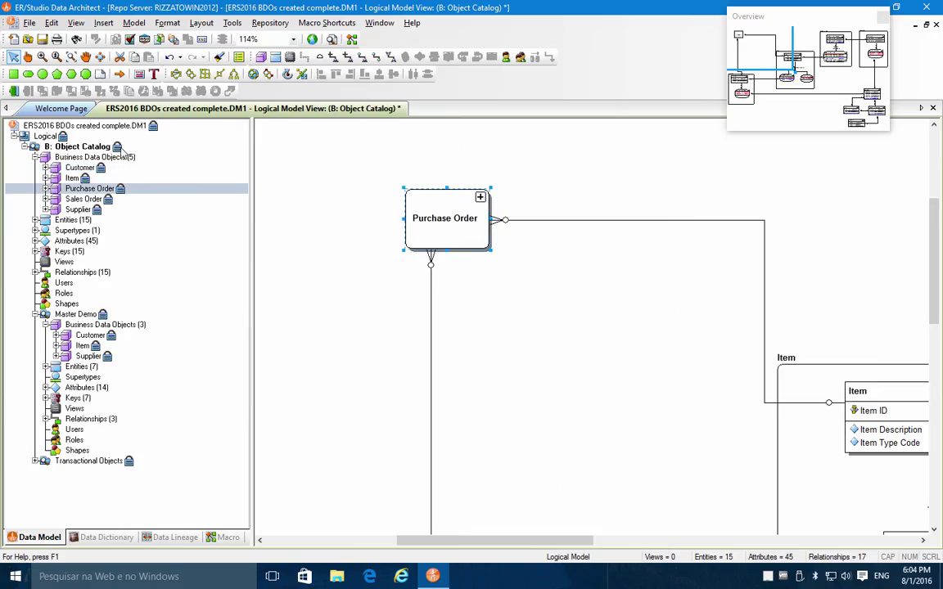
pyautogui.click(72, 56)
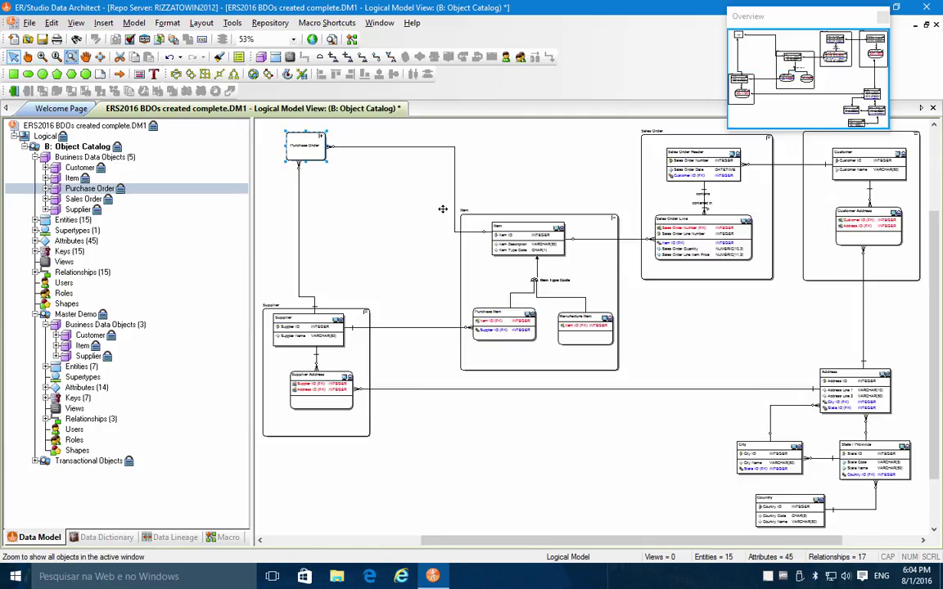
pyautogui.click(614, 218)
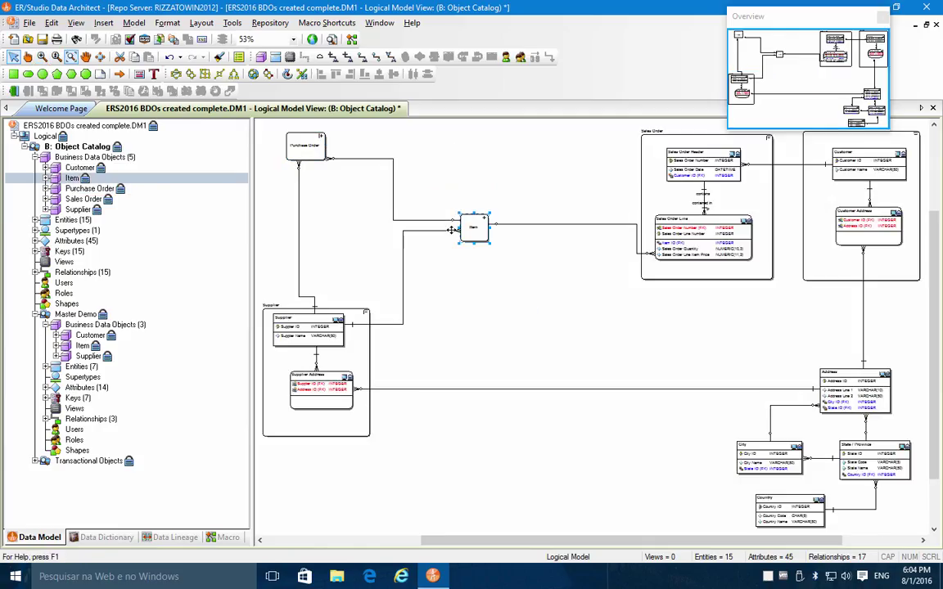
pyautogui.click(366, 310)
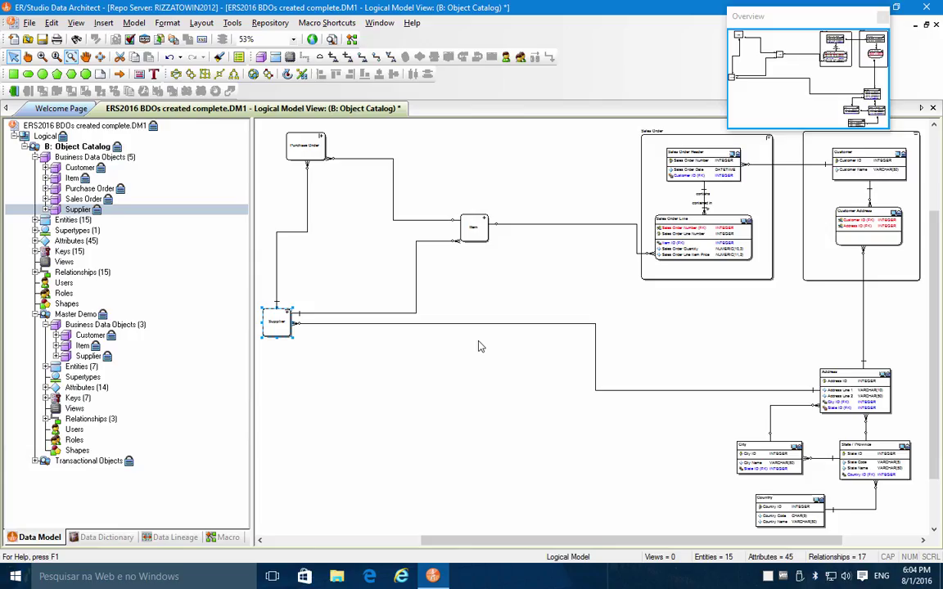
# Expand the Purchase Order, Item and Supplier business data objects in the diagram to show their entities again
pyautogui.click(321, 136)
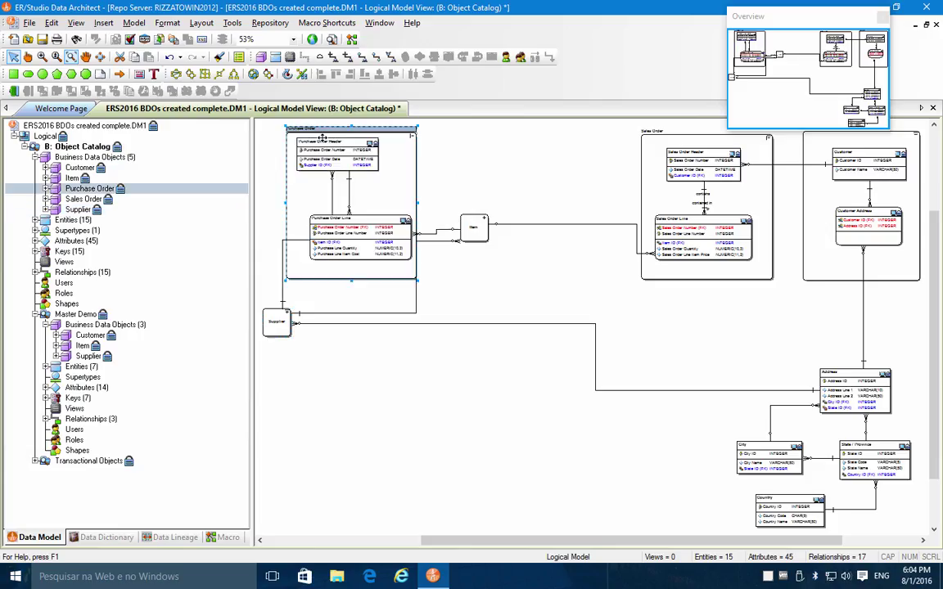
pyautogui.click(483, 219)
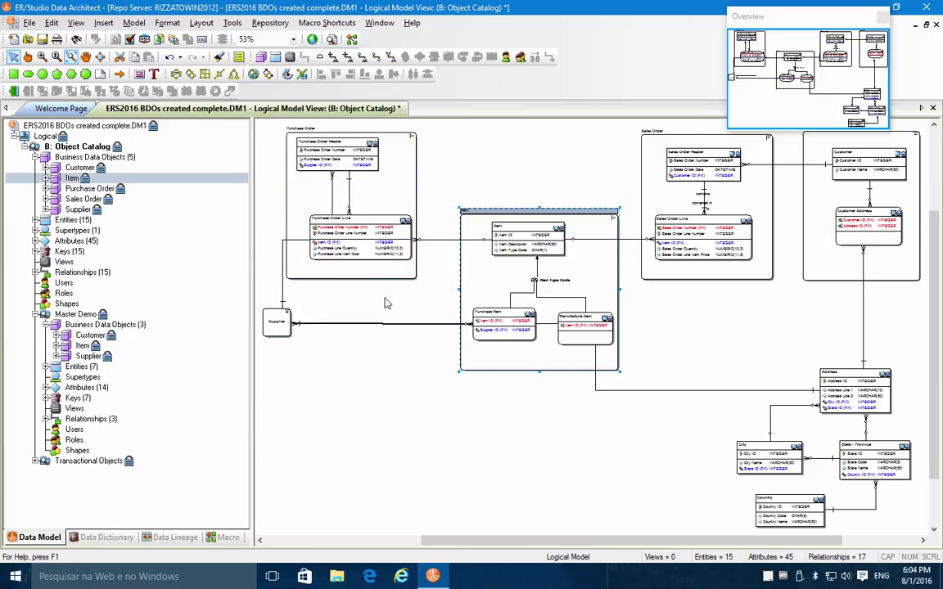
pyautogui.click(287, 314)
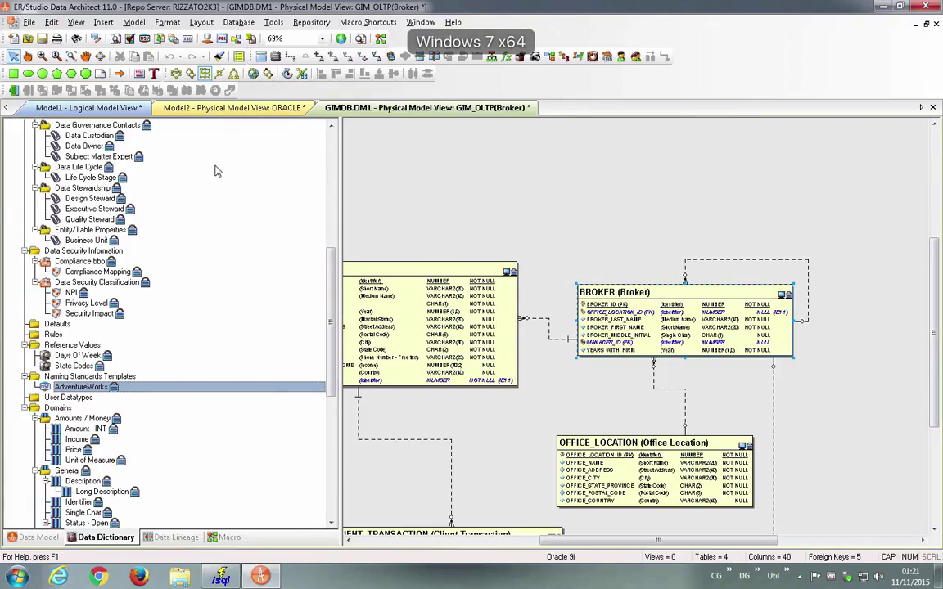
# Examine the repository's server name, ports and SSL settings in the repository properties, and close them
pyautogui.click(275, 23)
pyautogui.moveTo(312, 23)
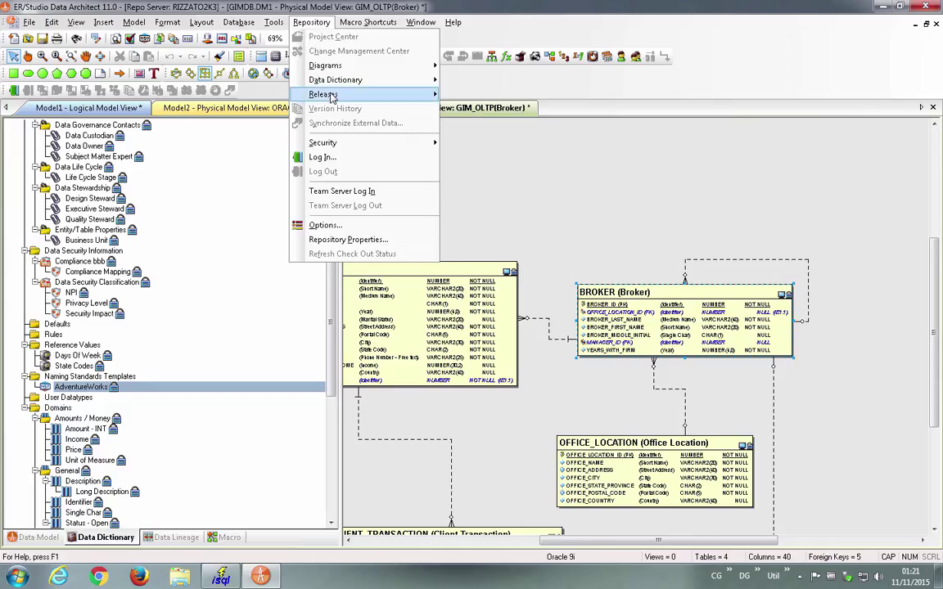
pyautogui.click(335, 240)
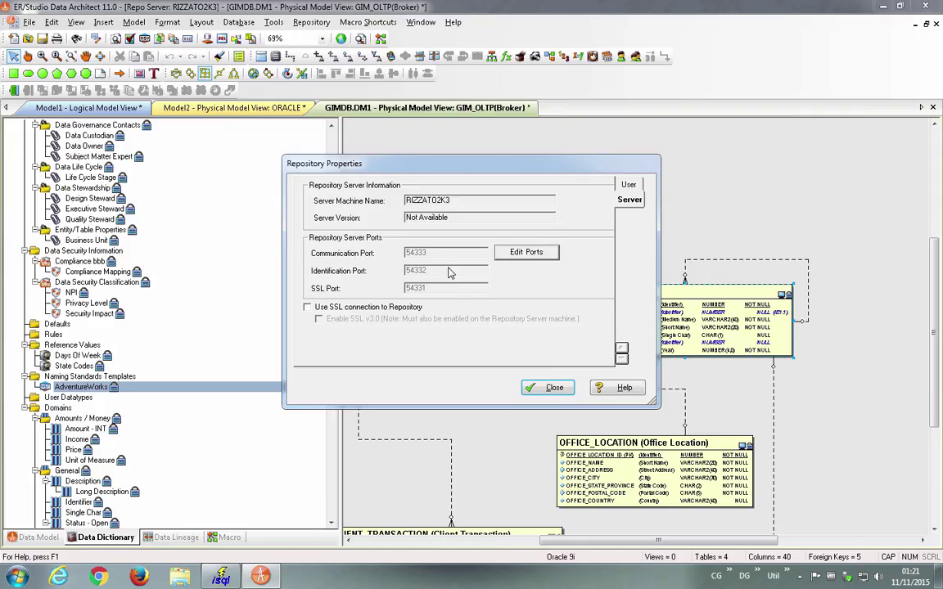
pyautogui.click(537, 394)
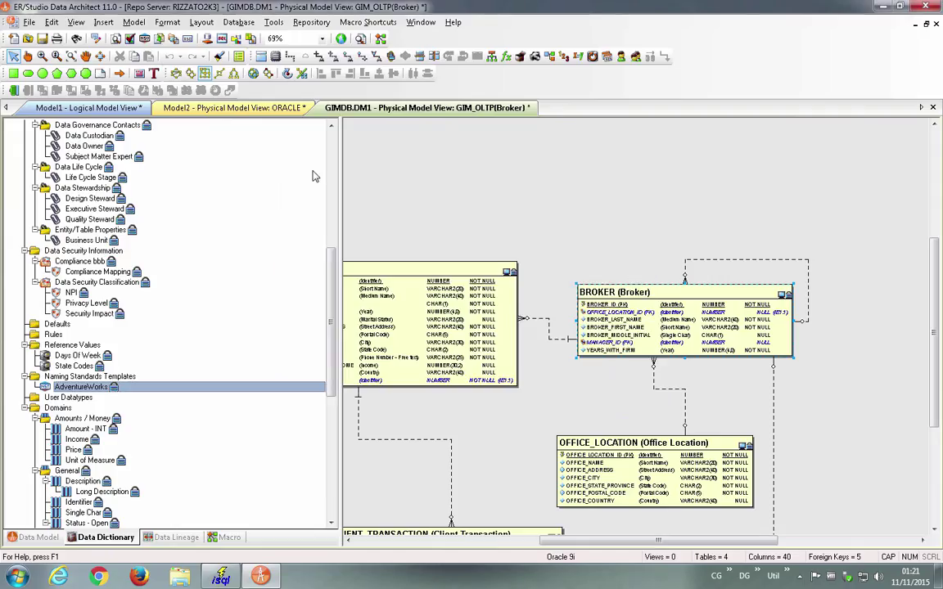
# Log in to the repository server with the remembered credentials and dismiss the operation status
pyautogui.click(14, 90)
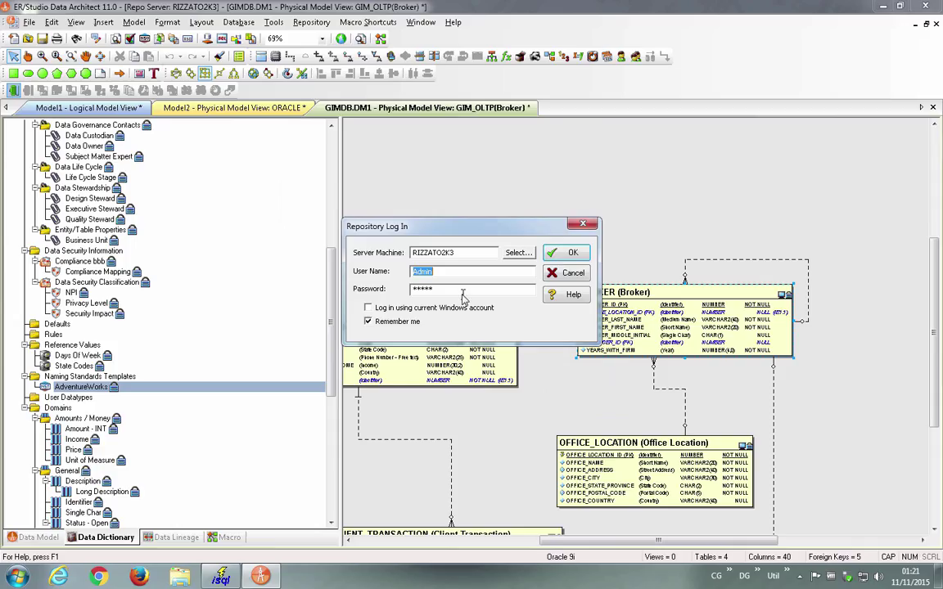
pyautogui.click(567, 254)
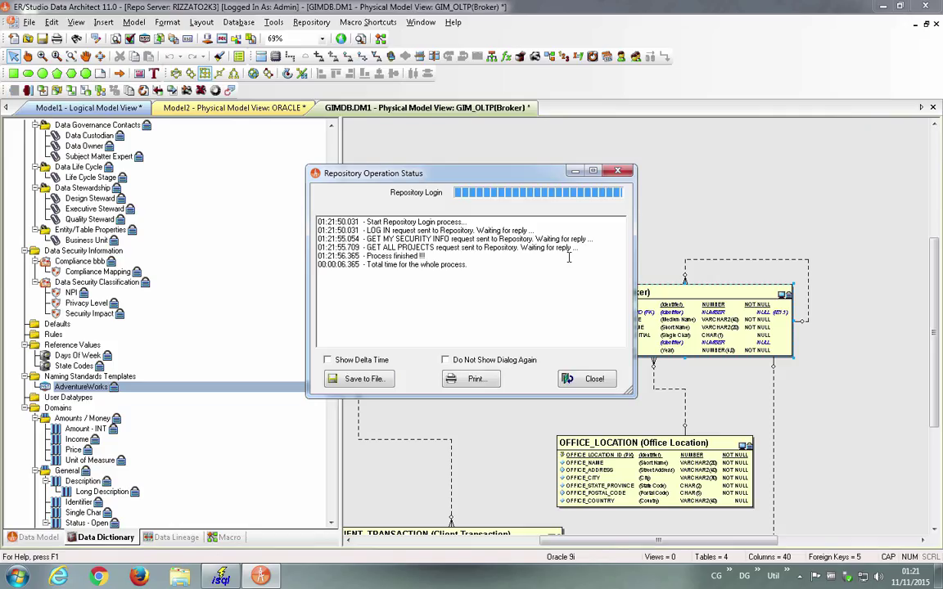
pyautogui.click(573, 378)
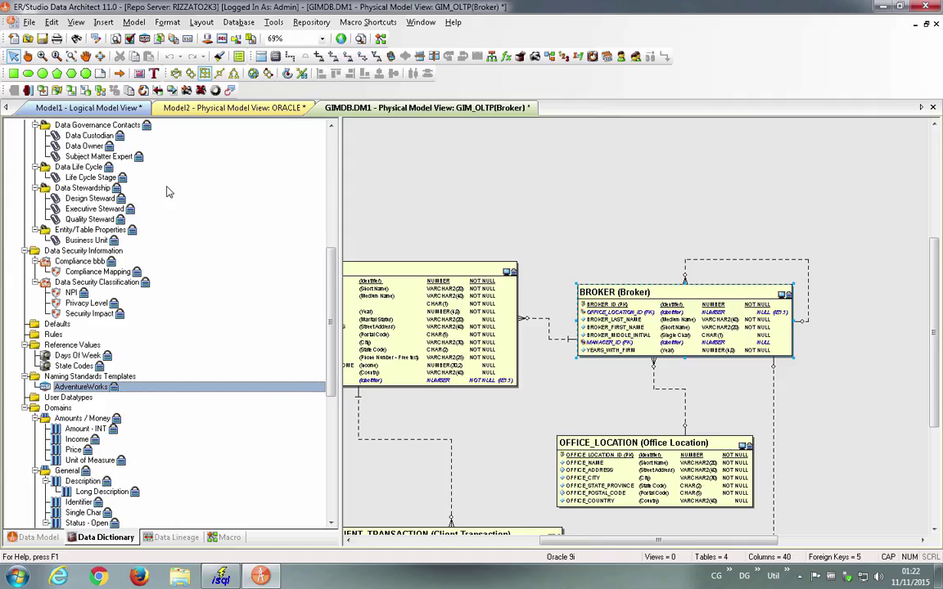
# Open the Broker entity in the logical Broker submodel for editing, checking it out of the repository non-exclusively
pyautogui.scroll(10, 184, 180)
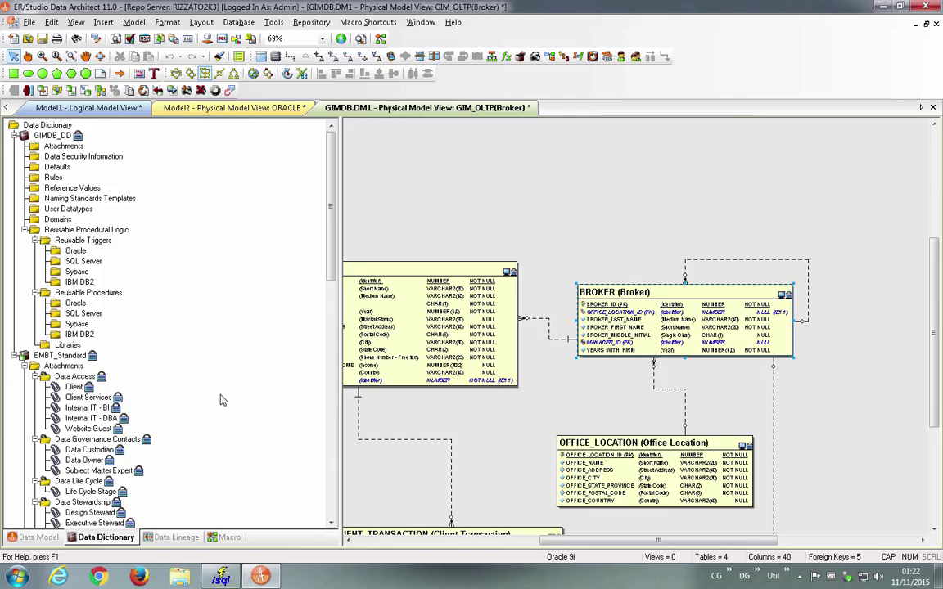
pyautogui.click(34, 537)
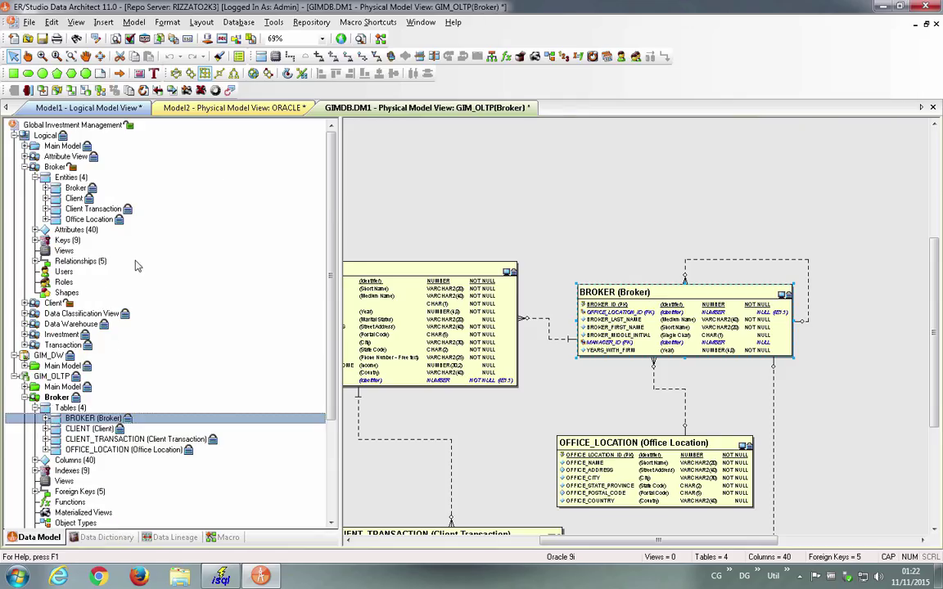
pyautogui.click(72, 189)
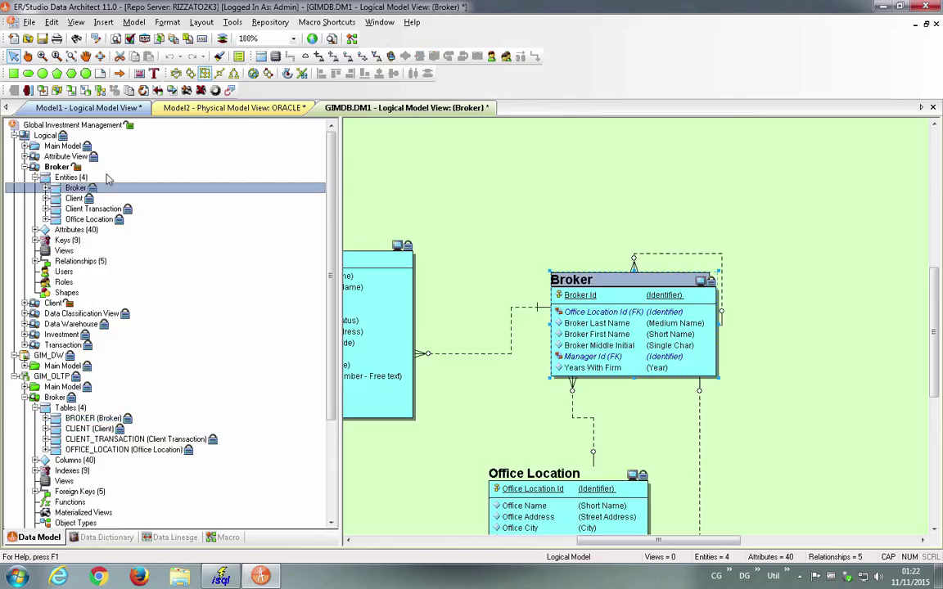
pyautogui.doubleClick(616, 279)
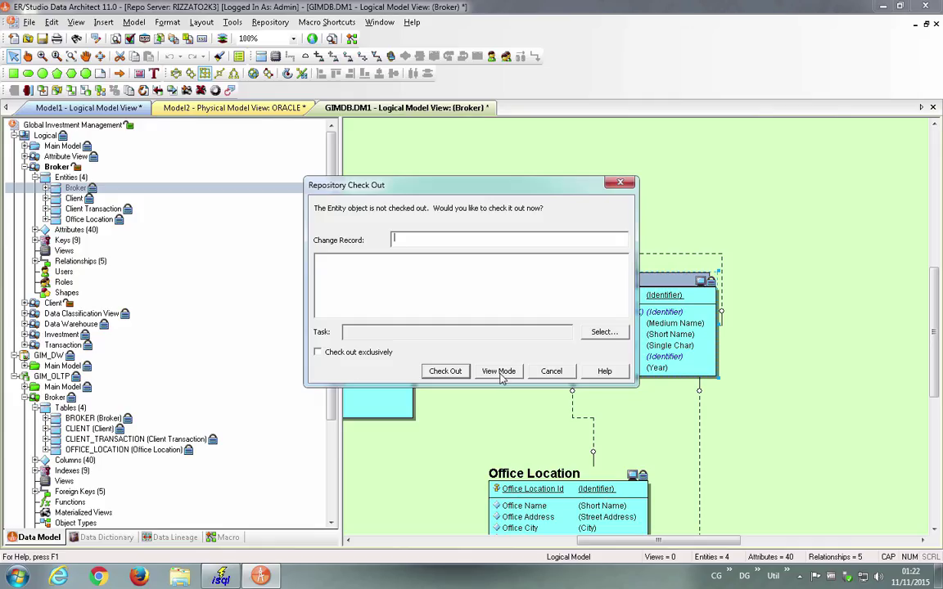
pyautogui.click(446, 371)
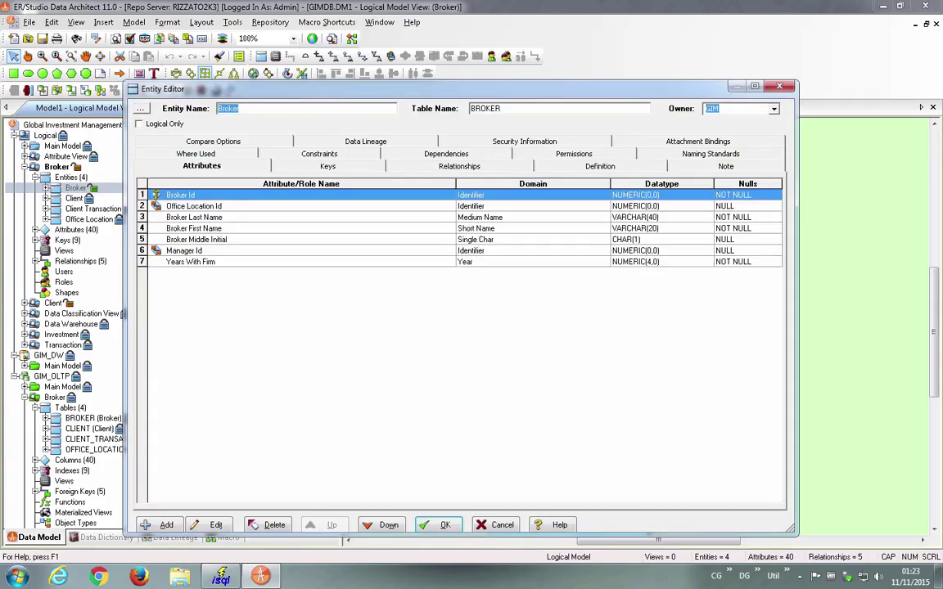
# Override the bound data of the Broker First Name attribute, set its VARCHAR width to 40, and save the Broker entity
pyautogui.moveTo(299, 89); pyautogui.dragTo(387, 68)
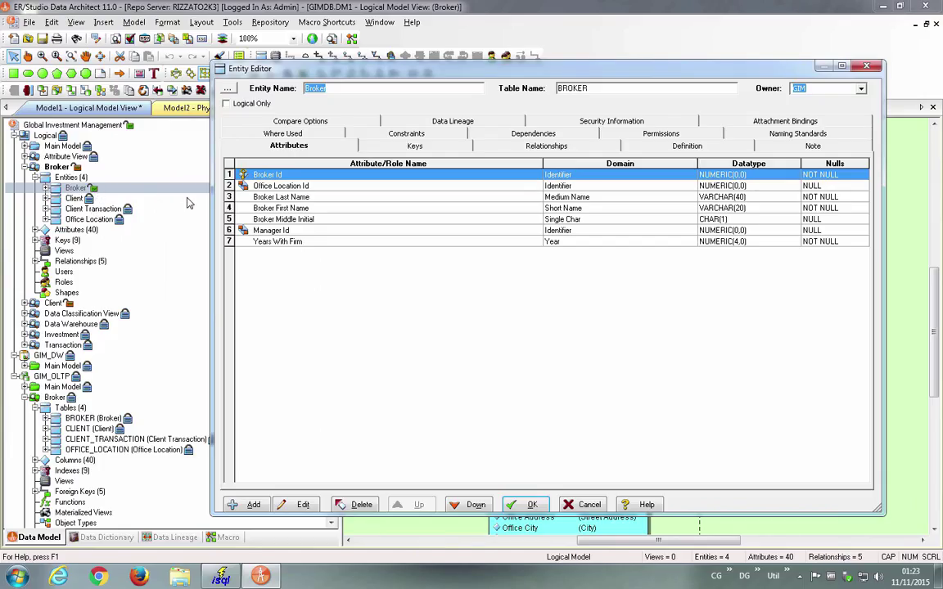
pyautogui.click(343, 209)
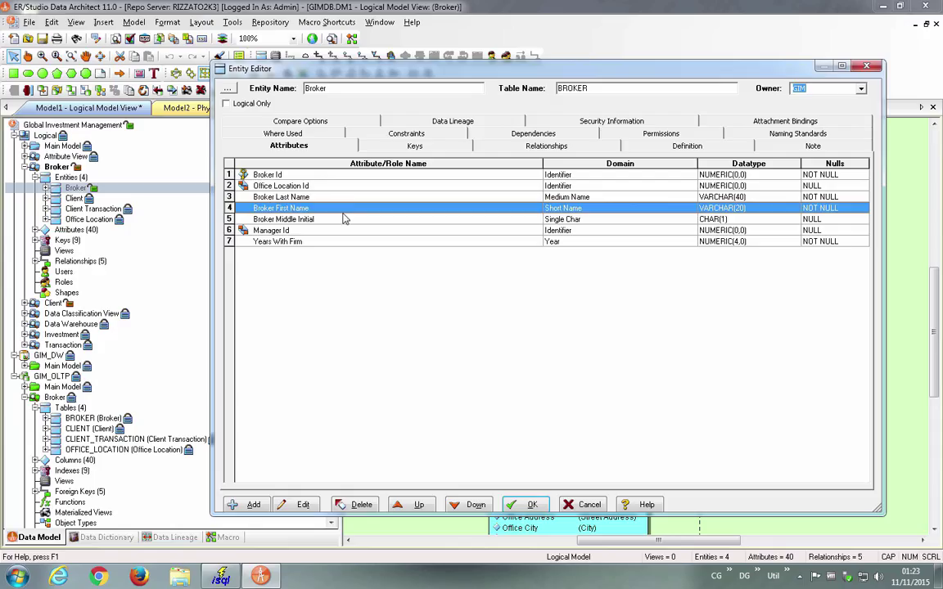
pyautogui.doubleClick(333, 211)
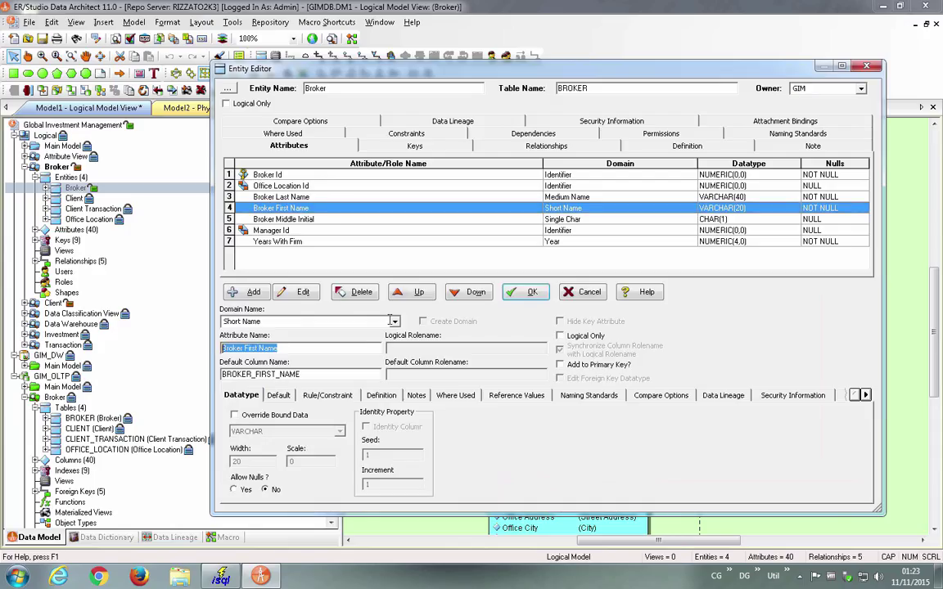
pyautogui.click(235, 415)
pyautogui.doubleClick(255, 463)
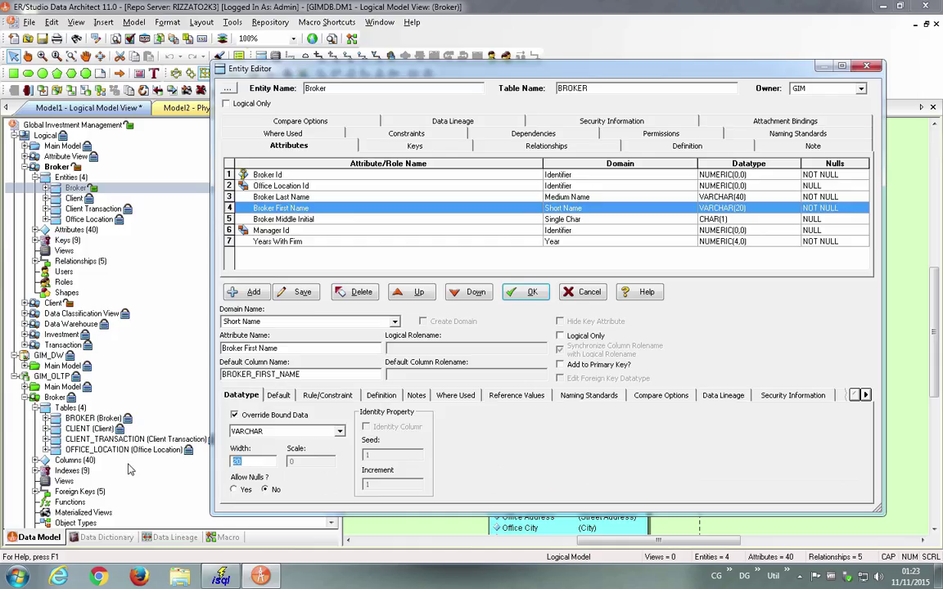
pyautogui.write('40')
pyautogui.click(528, 292)
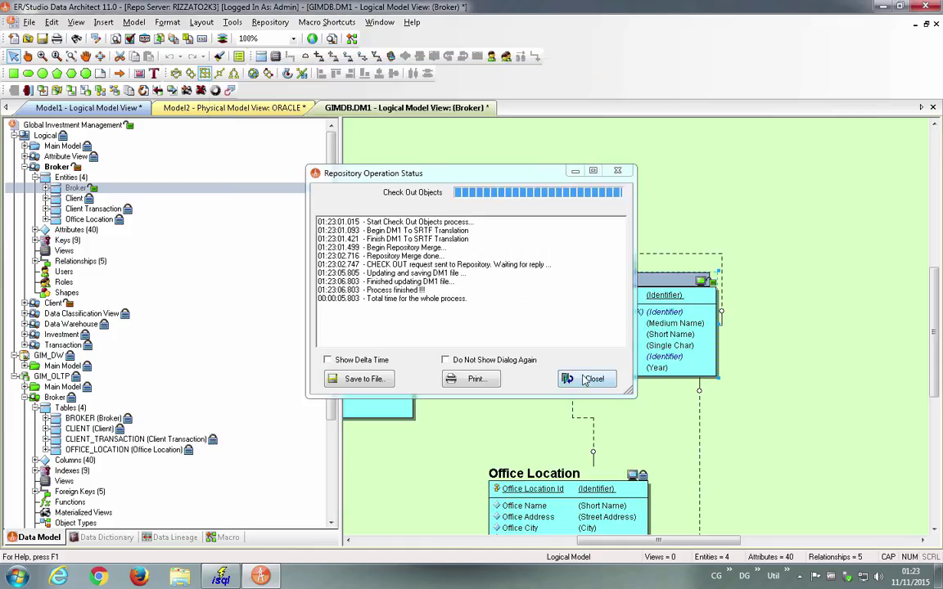
pyautogui.press('Return')
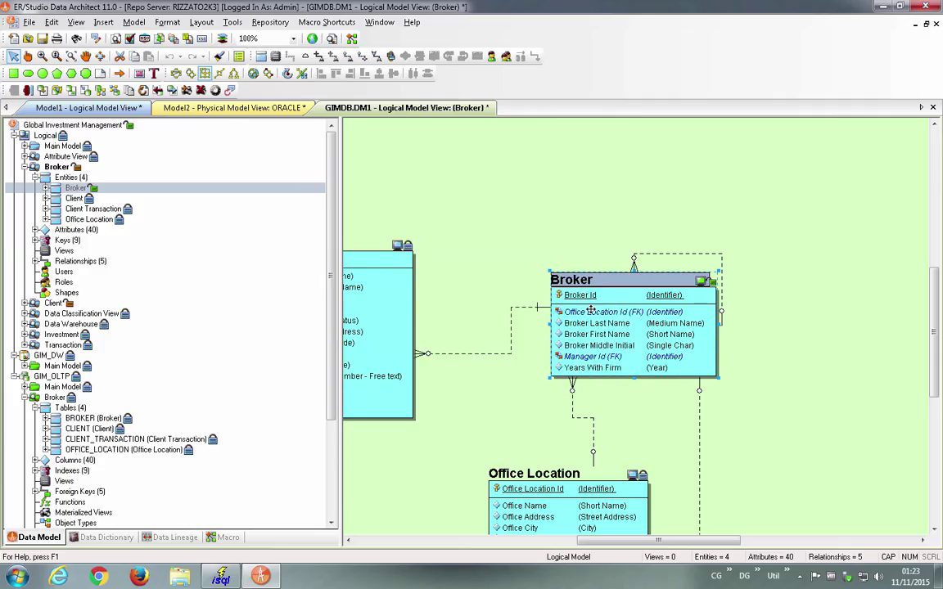
# Check the Broker entity in to the repository with an empty change record and without keeping it checked out
pyautogui.rightClick(608, 292)
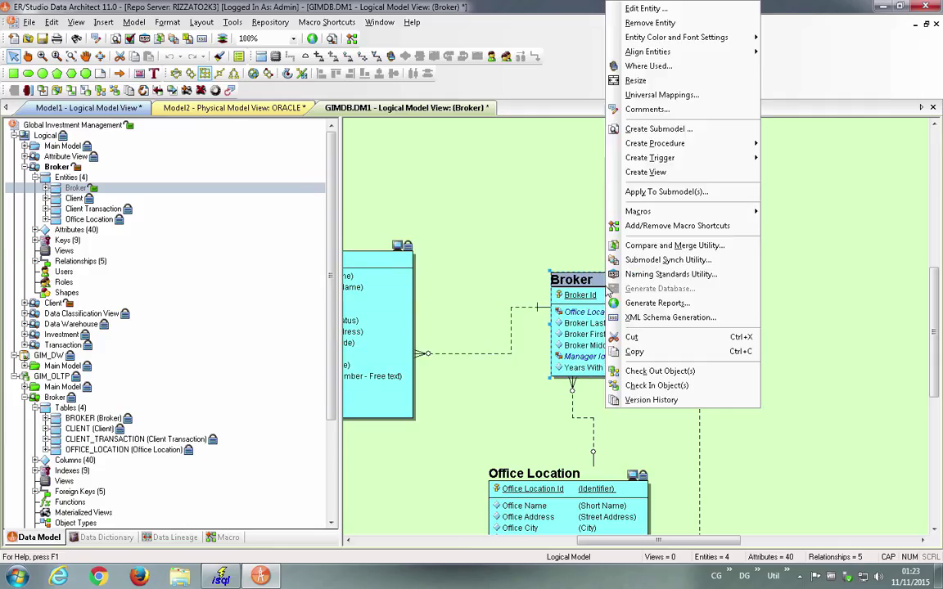
pyautogui.click(676, 386)
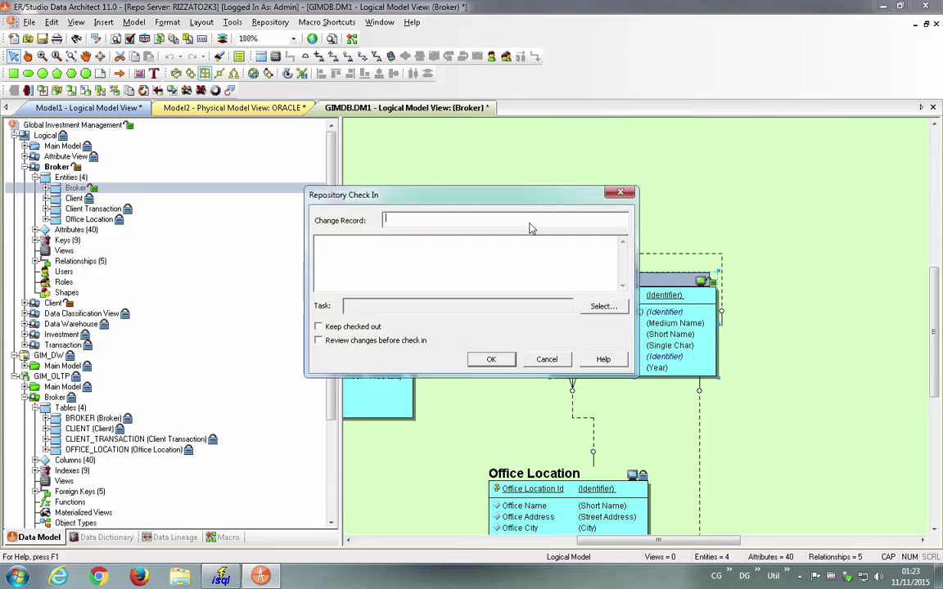
pyautogui.click(489, 360)
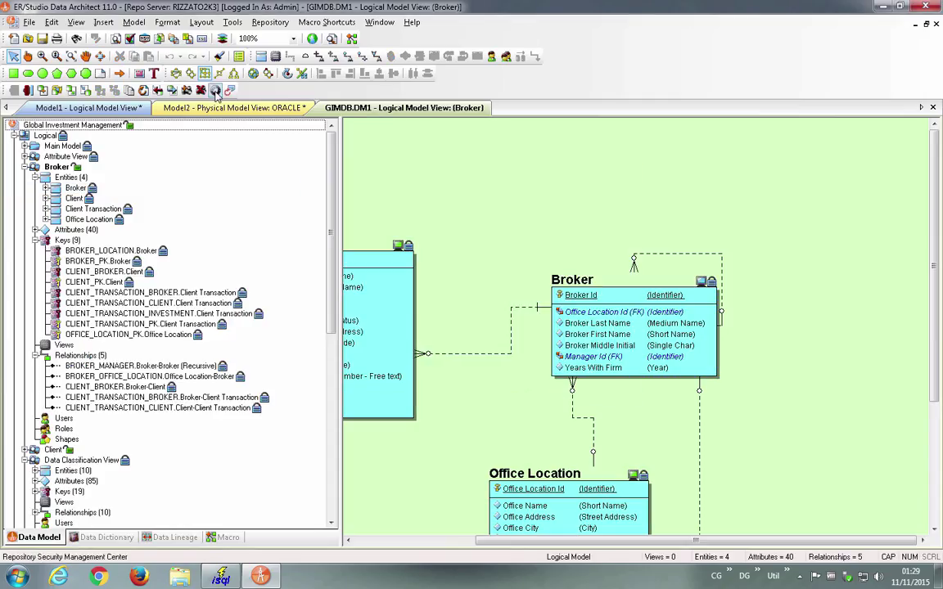
# Check the repository's release commands, examine the version history of the Broker submodel, and close it
pyautogui.click(267, 23)
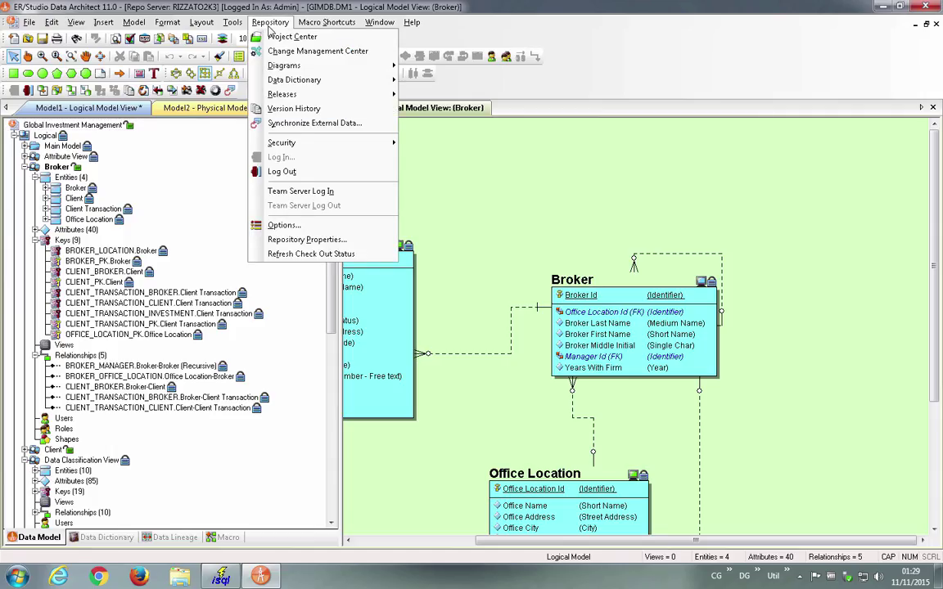
pyautogui.moveTo(352, 100)
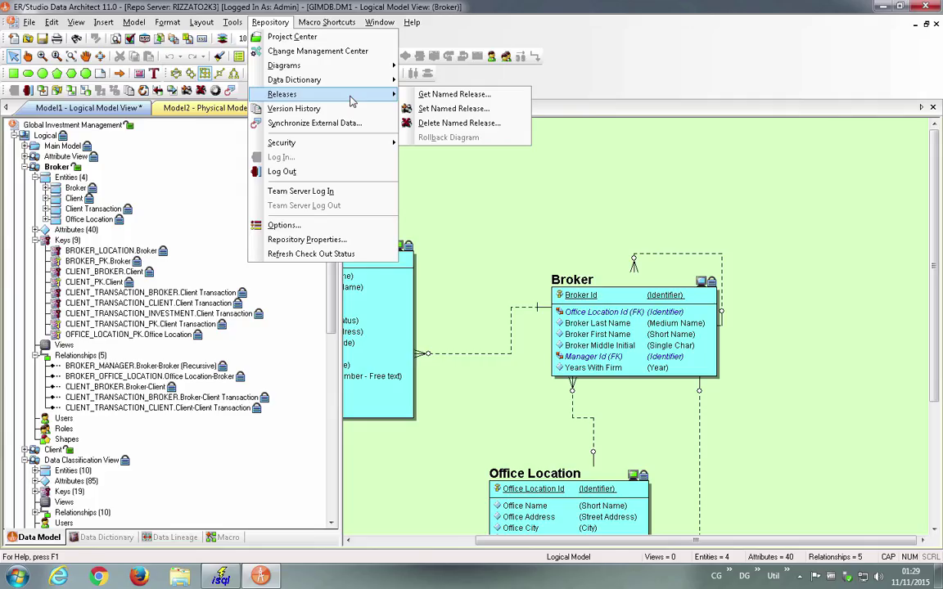
pyautogui.click(344, 109)
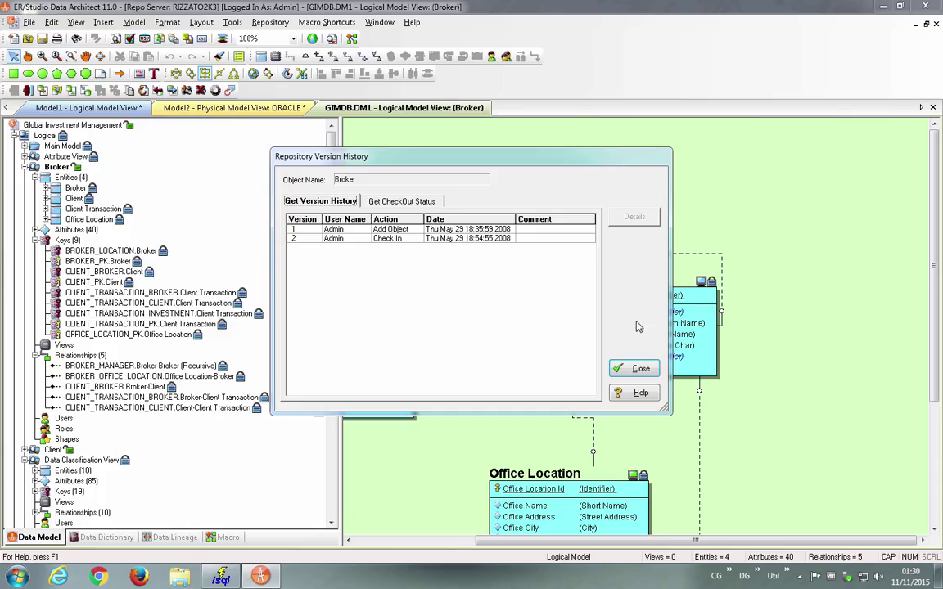
pyautogui.click(634, 368)
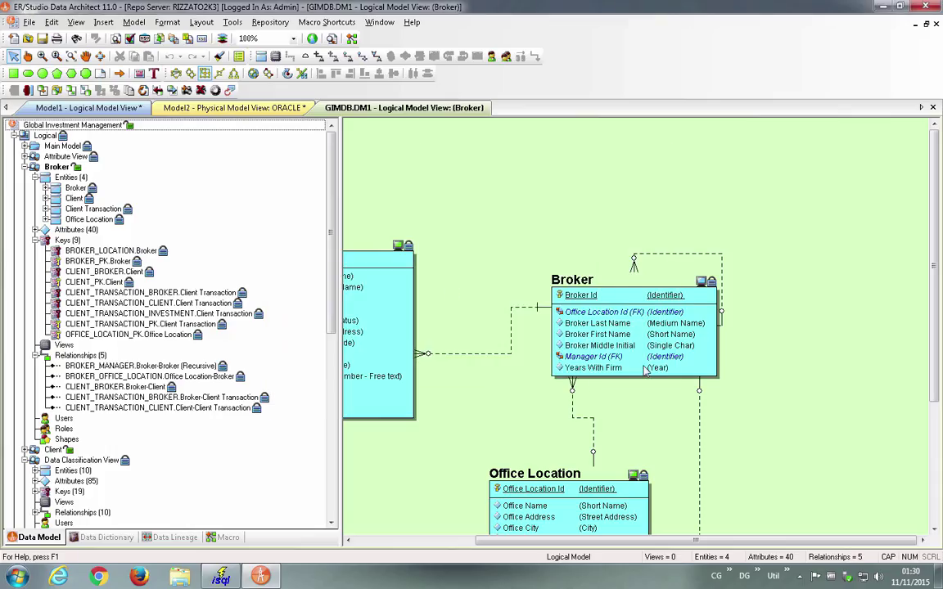
# Review the repository commands offered for diagrams, including check-in, check-out, rollback and branch/merge
pyautogui.click(277, 25)
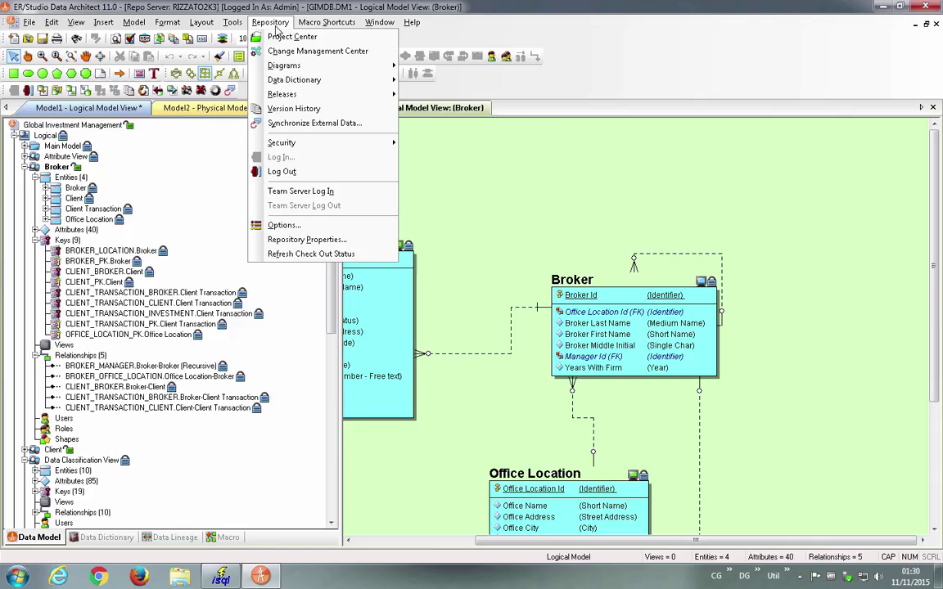
pyautogui.moveTo(291, 72)
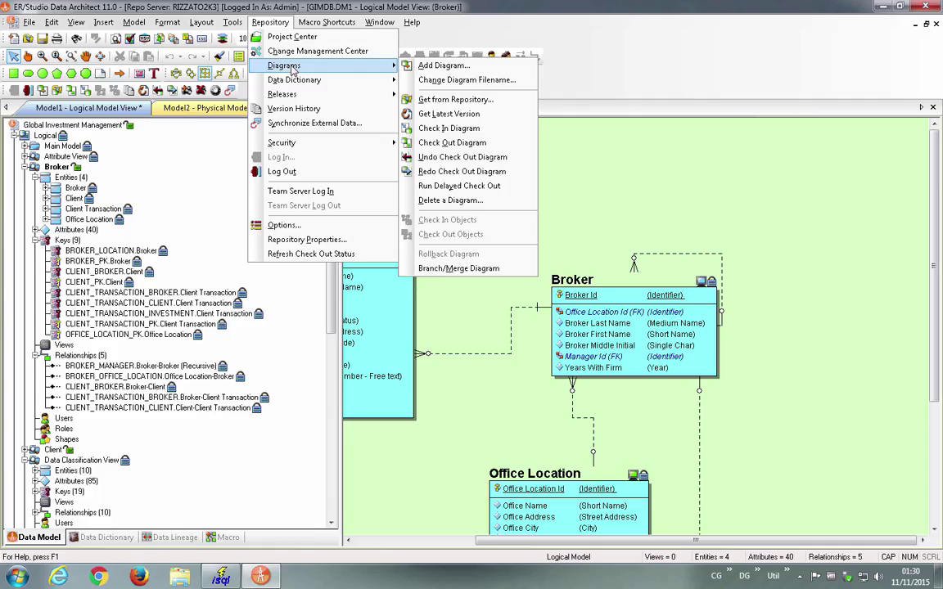
pyautogui.click(487, 222)
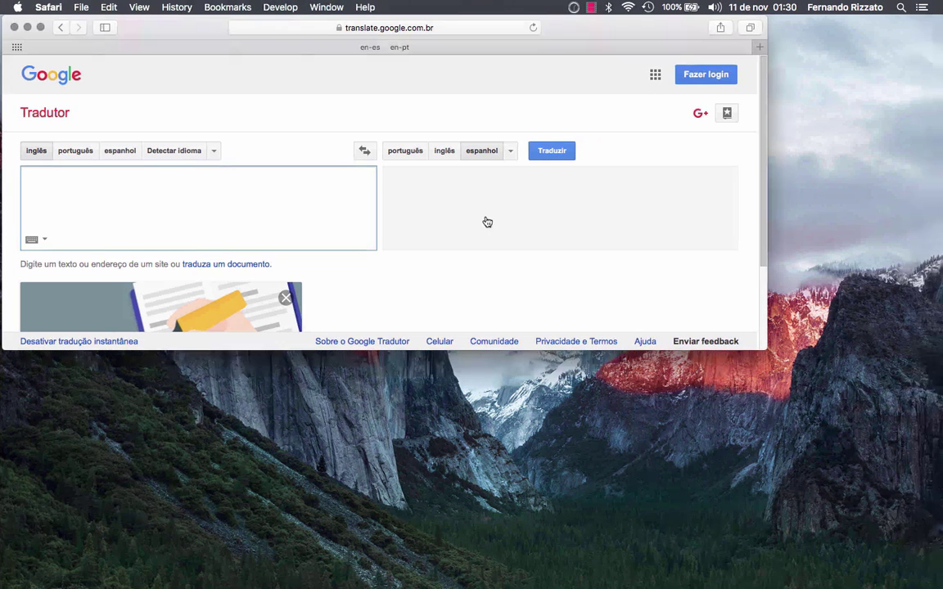
# Switch to the Embarcadero Team Server home page in Firefox
pyautogui.press('super+Tab')
pyautogui.press('super+Tab')
pyautogui.press('super+Tab')
pyautogui.press('super+Tab')
pyautogui.press('super+Tab')
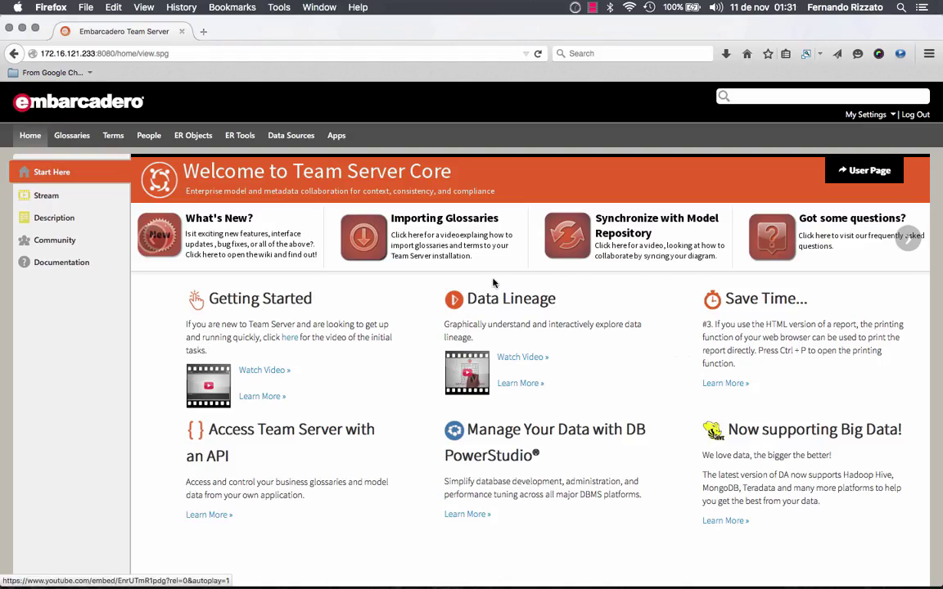
# Open ER Tools and log in to Team Server with the saved username and password
pyautogui.click(242, 136)
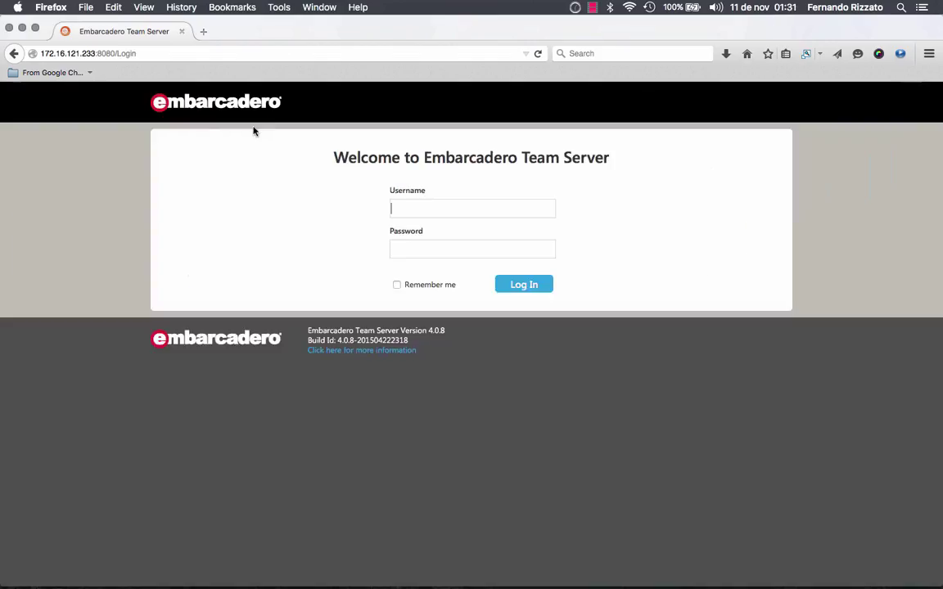
pyautogui.click(416, 206)
pyautogui.click(417, 224)
pyautogui.click(524, 286)
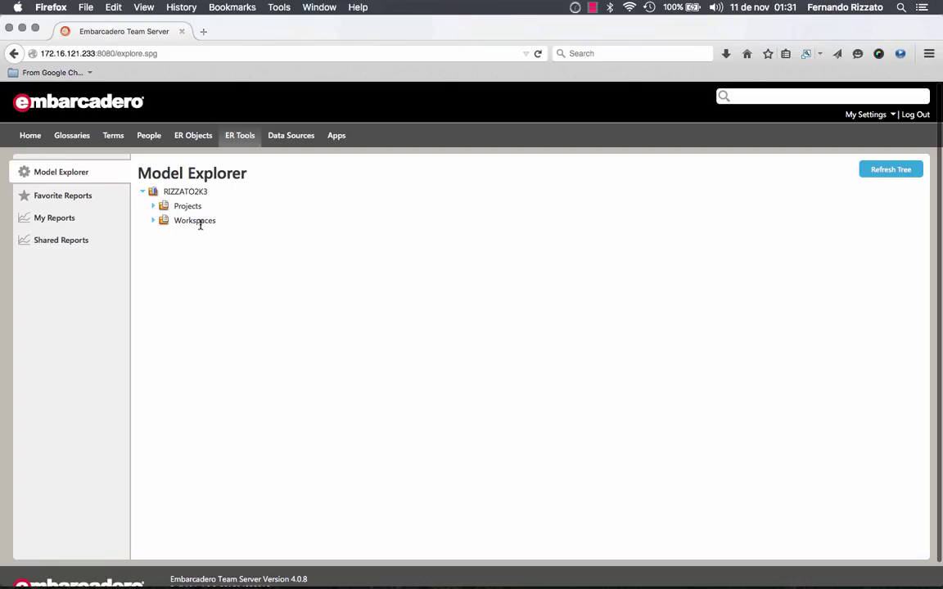
# Expand the repository's projects in the Model Explorer tree, showing the diagrams under CodeRage, Demo, SAMPLE, Retail and Model Patterns
pyautogui.click(153, 206)
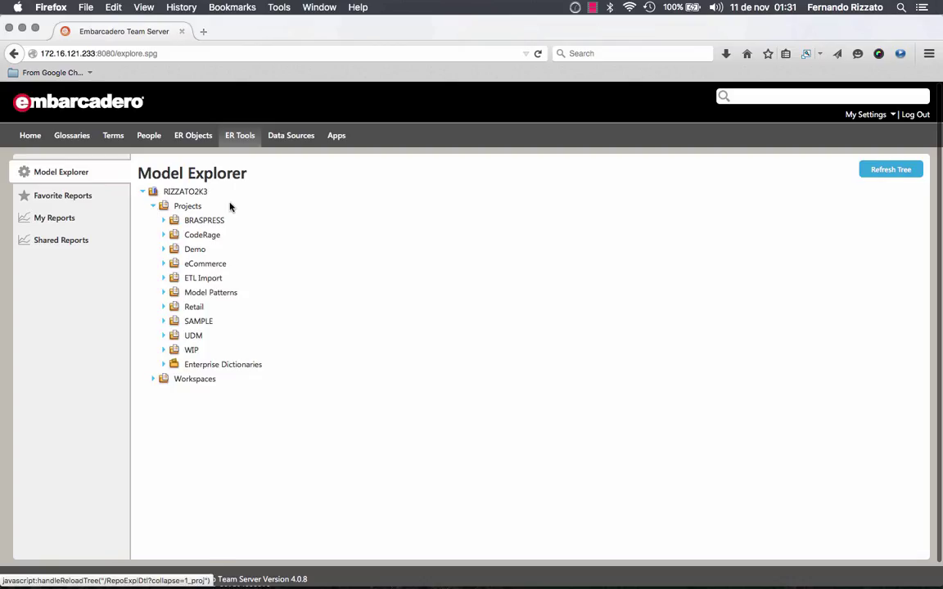
pyautogui.click(163, 235)
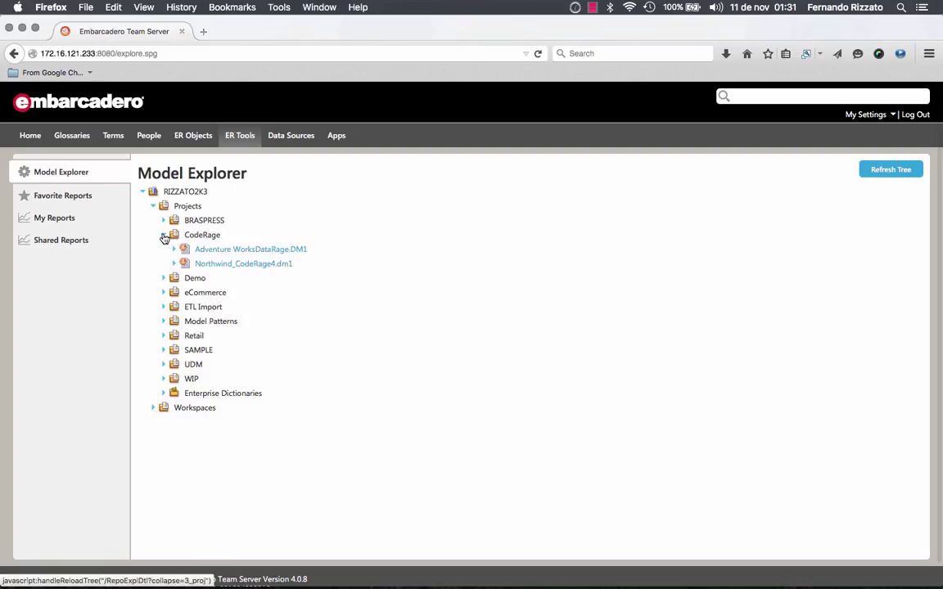
pyautogui.click(165, 278)
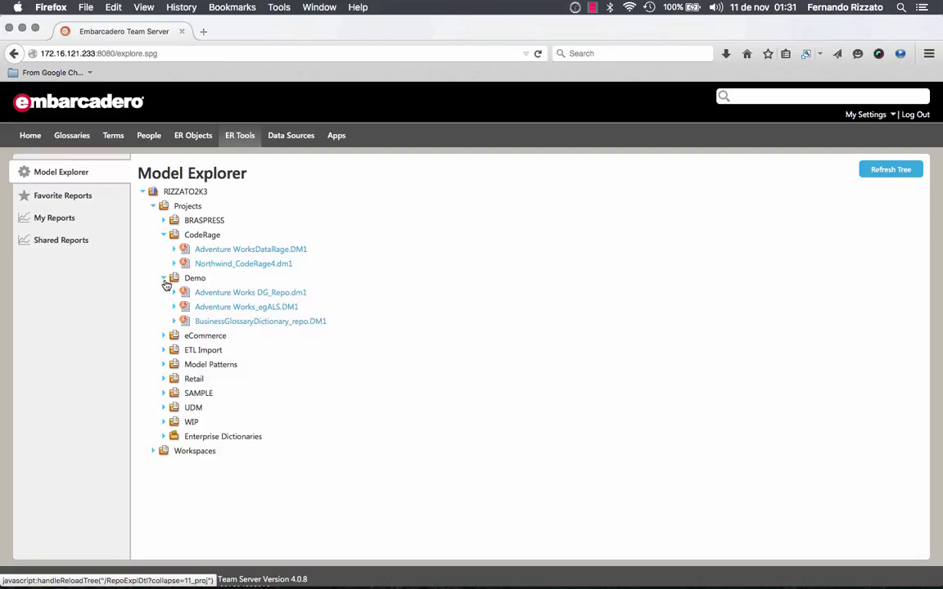
pyautogui.click(164, 336)
pyautogui.click(166, 337)
pyautogui.click(162, 395)
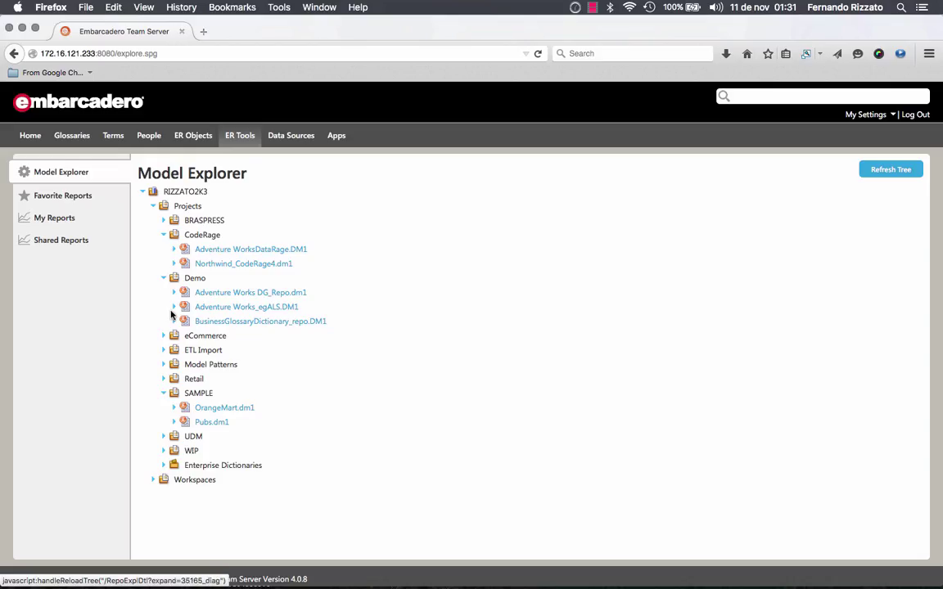
pyautogui.click(164, 381)
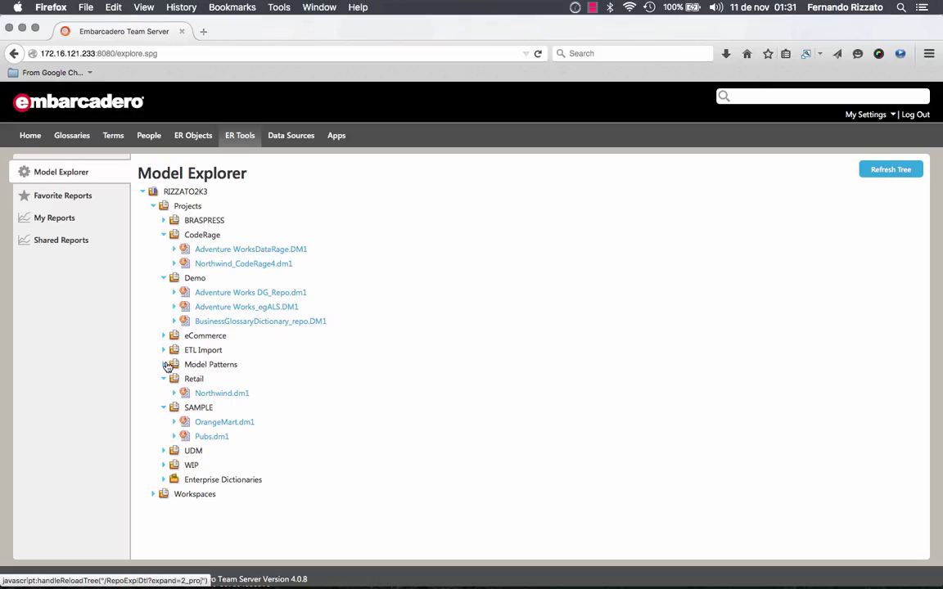
pyautogui.click(166, 366)
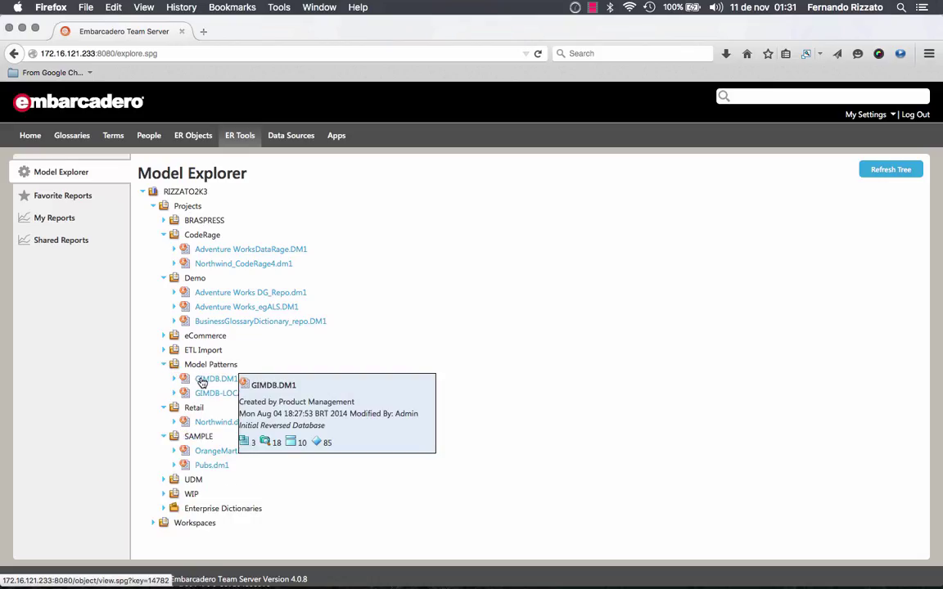
# Compare the GIMDB.DM1 diagram with its model in ER/Studio and view the image of its logical Broker submodel in Team Server
pyautogui.click(202, 383)
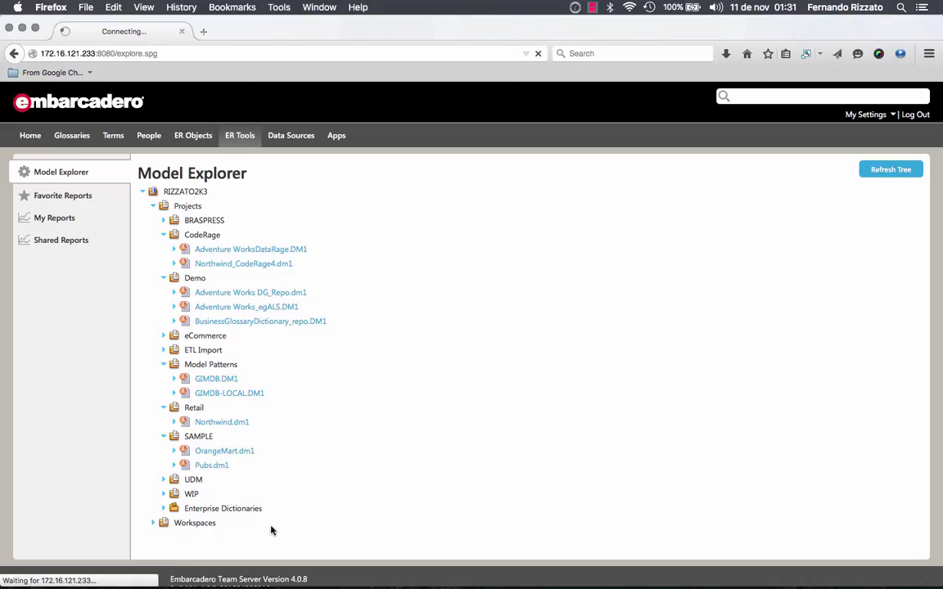
pyautogui.hotkey('ctrl', 'Right')
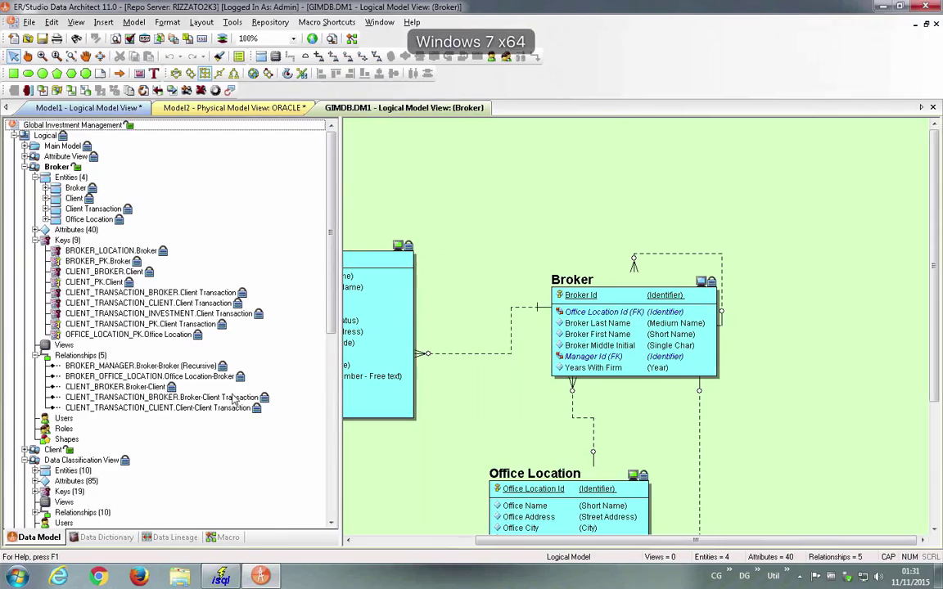
pyautogui.hotkey('ctrl', 'Left')
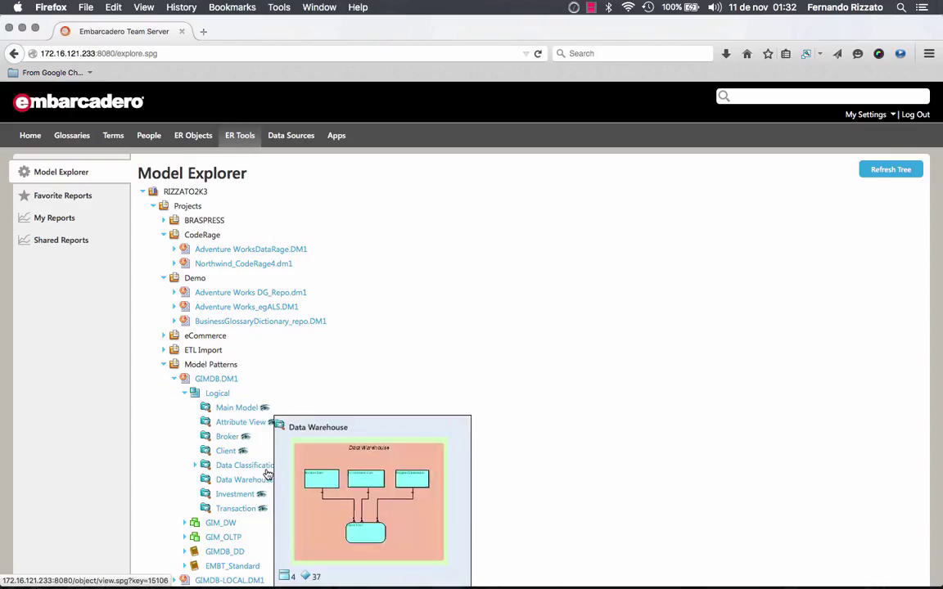
pyautogui.click(246, 438)
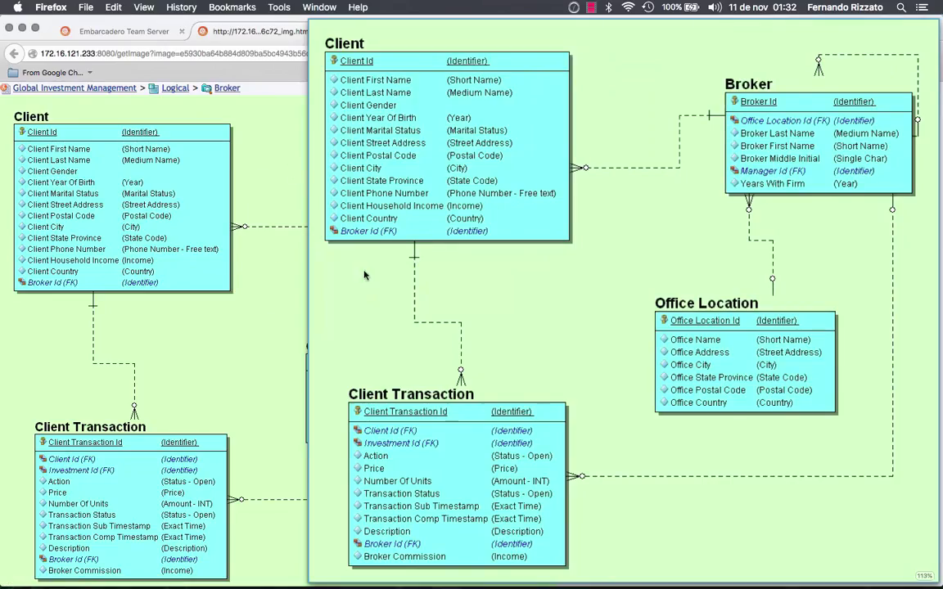
# Open the Client entity from the Broker diagram image and review its definition and attributes
pyautogui.click(158, 142)
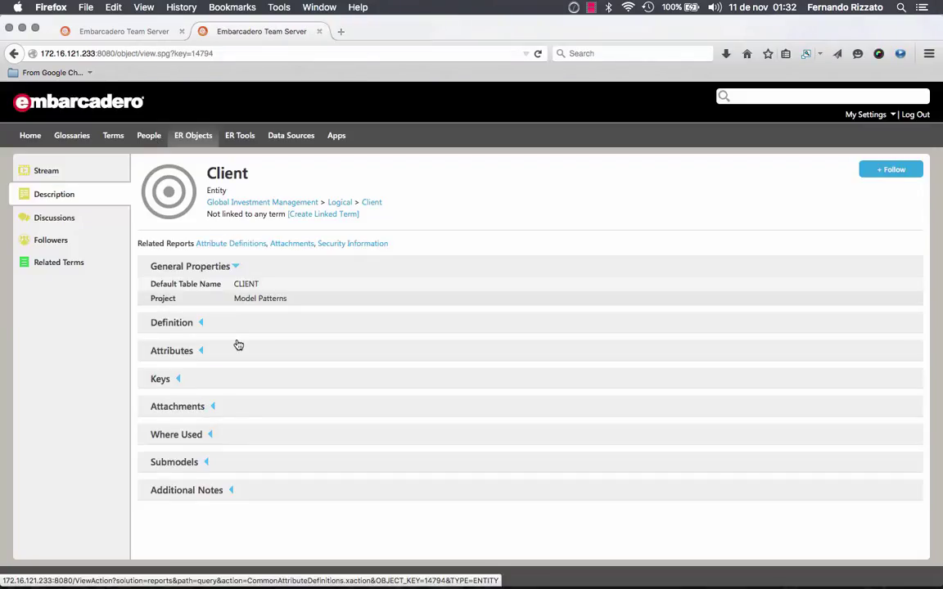
pyautogui.click(185, 325)
pyautogui.click(185, 363)
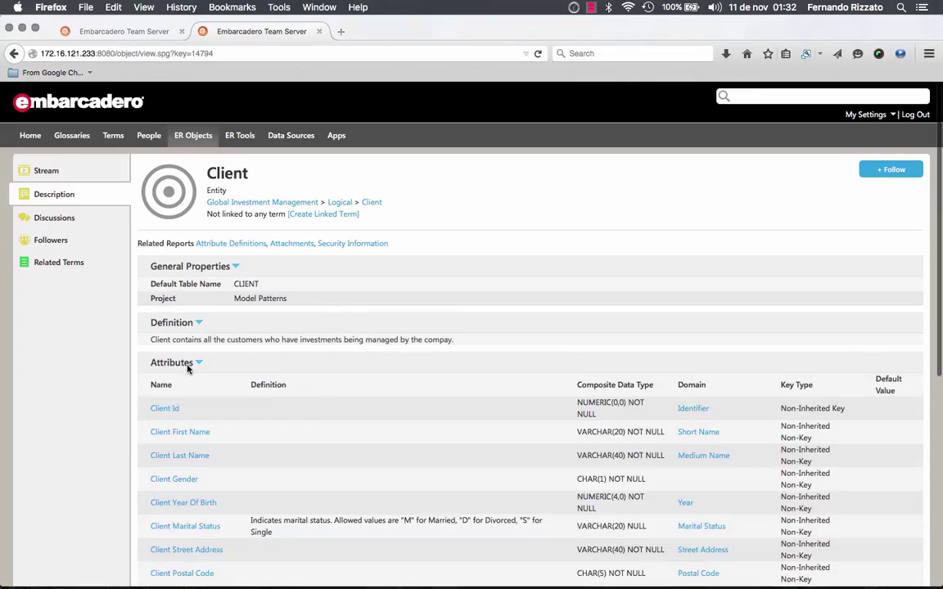
pyautogui.scroll(-5, 297, 344)
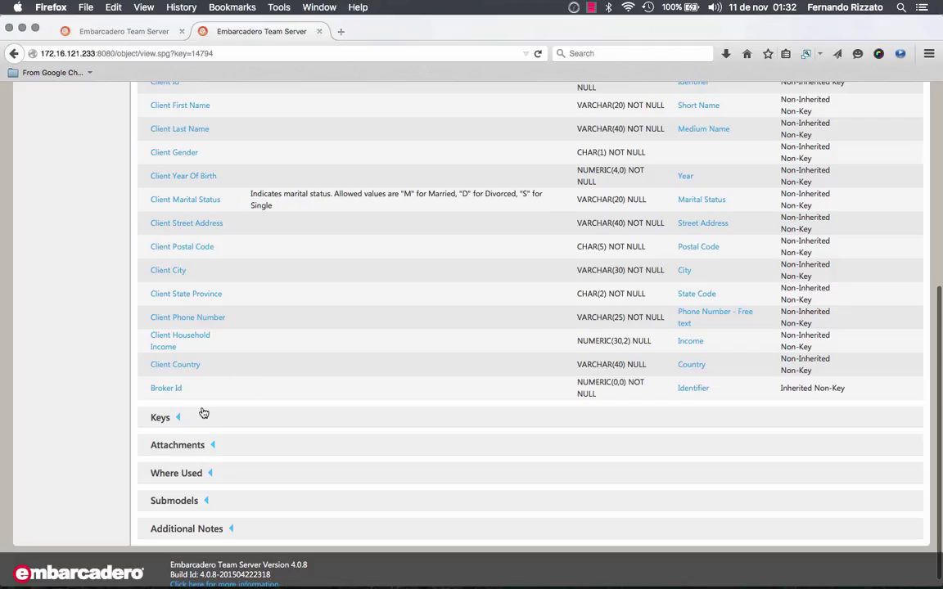
pyautogui.scroll(5, 242, 350)
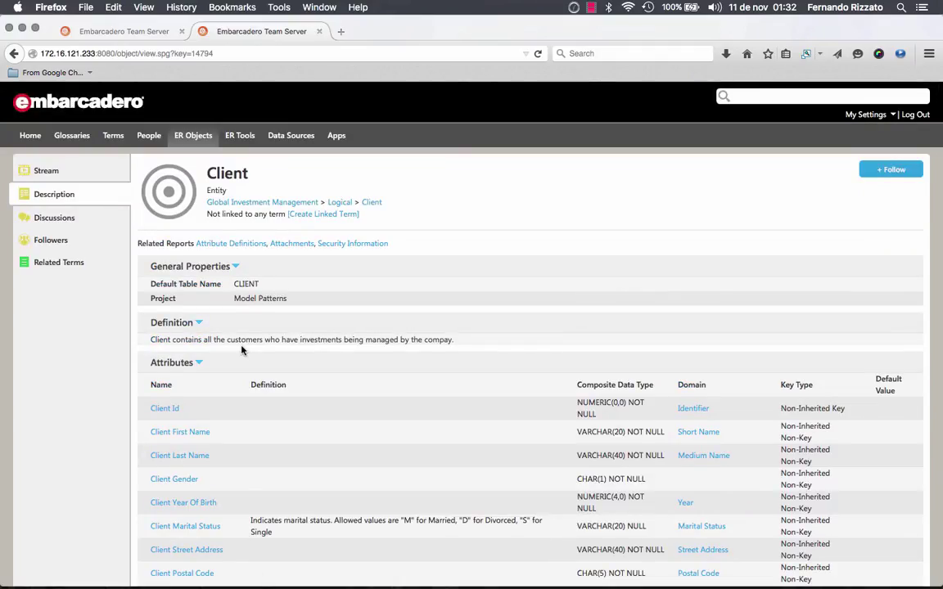
# View the advanced search form for ER Objects, and run a basic search of all ER Objects for "client"
pyautogui.click(133, 32)
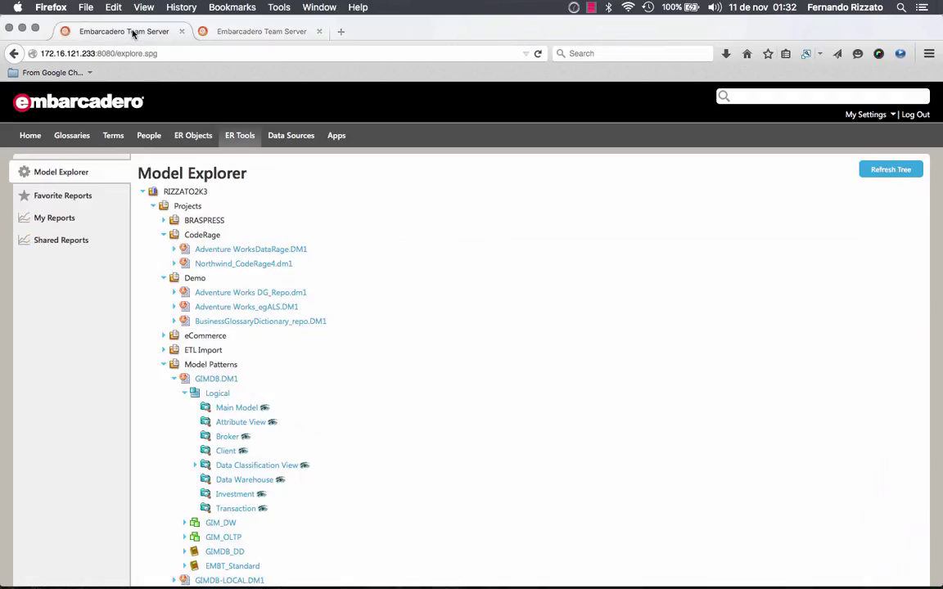
pyautogui.click(190, 137)
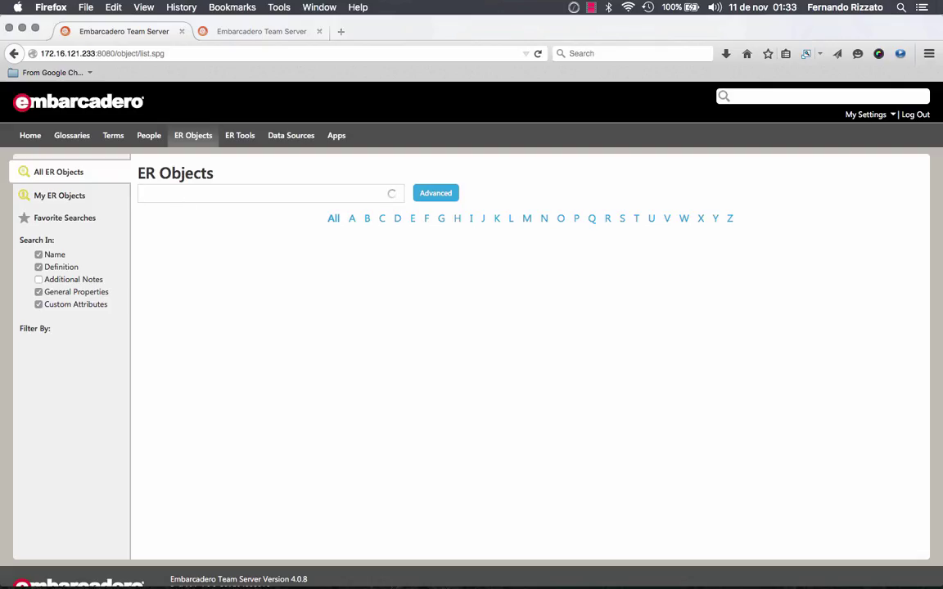
pyautogui.write('CLIENT')
pyautogui.click(437, 195)
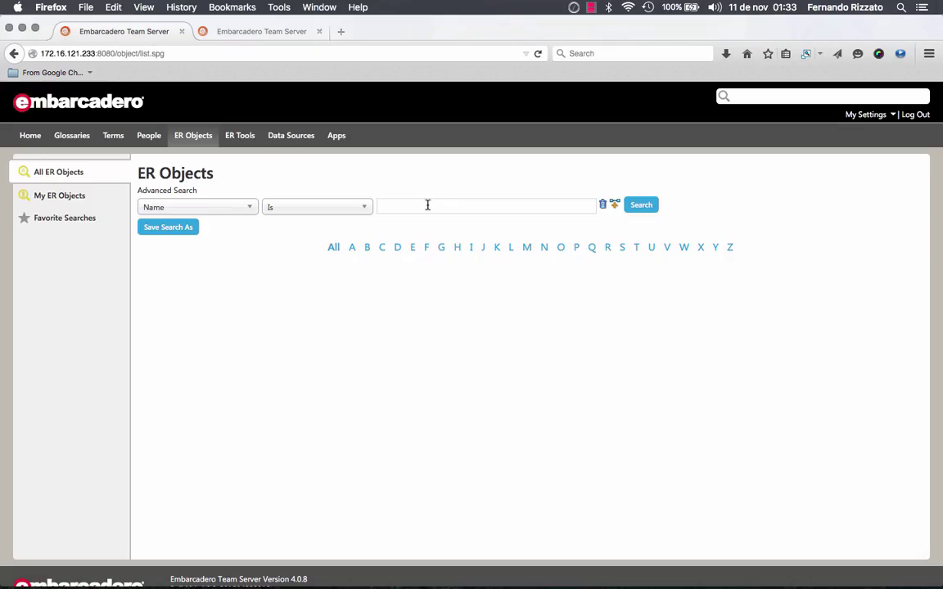
pyautogui.click(193, 136)
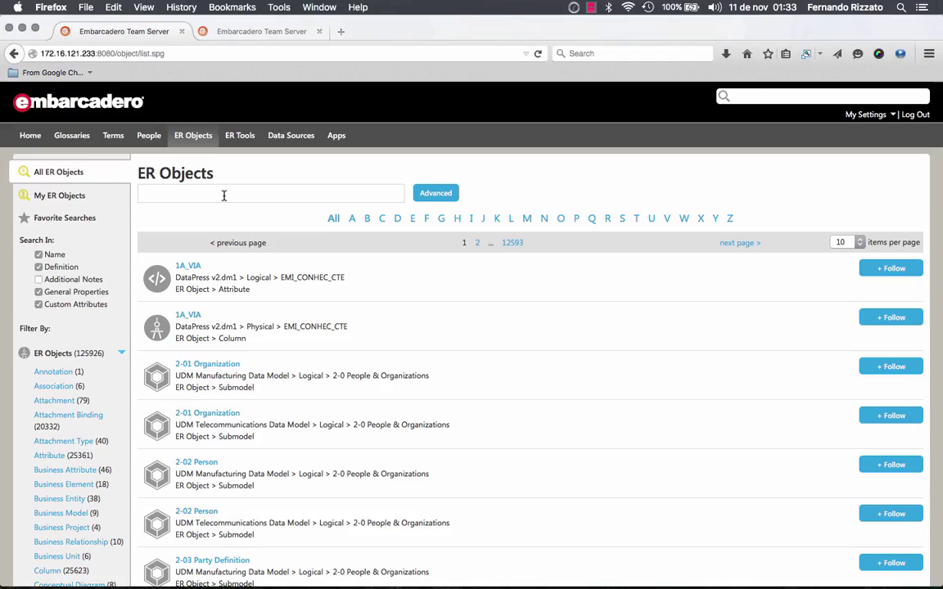
pyautogui.write('client')
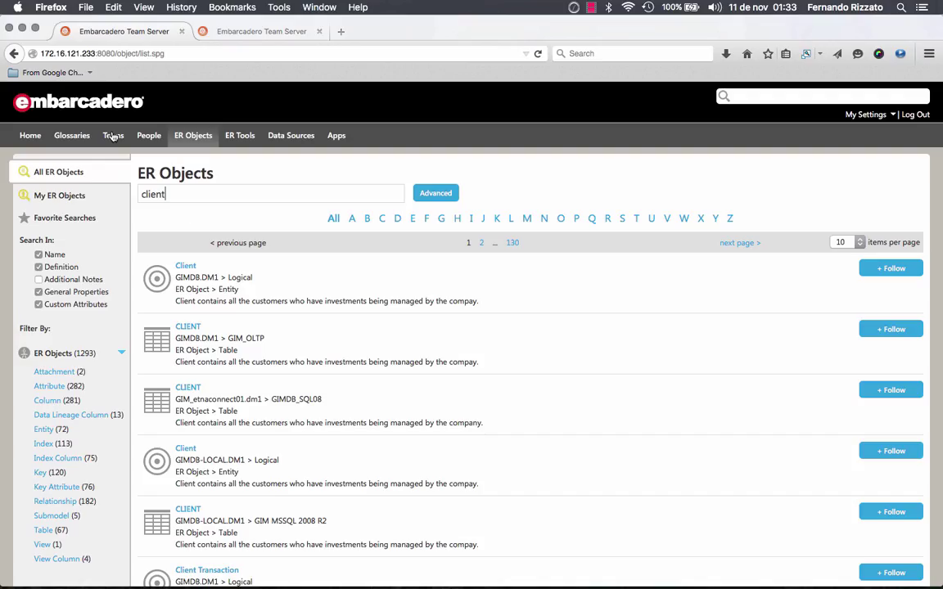
# Look through the lists of all glossaries and all business terms
pyautogui.click(72, 136)
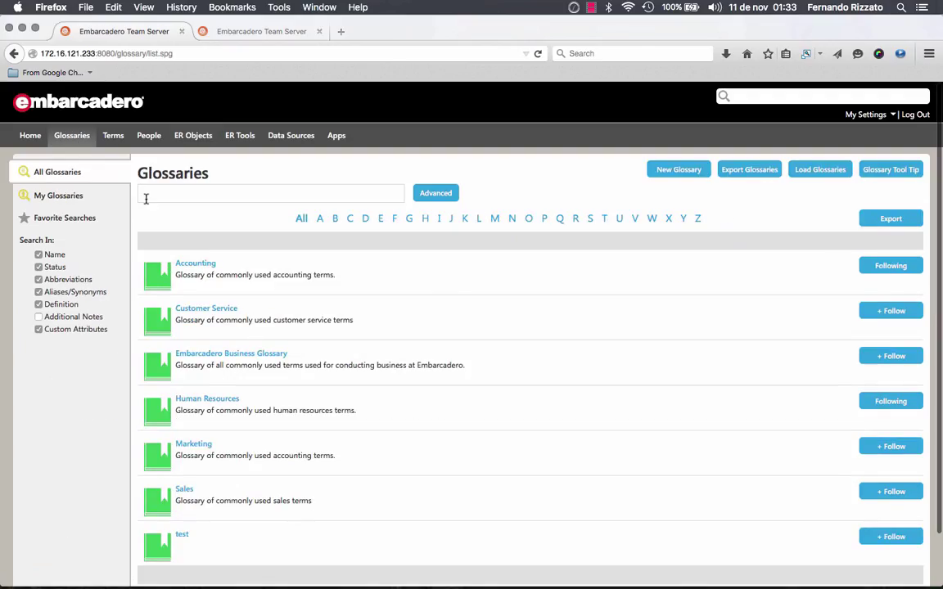
pyautogui.click(113, 136)
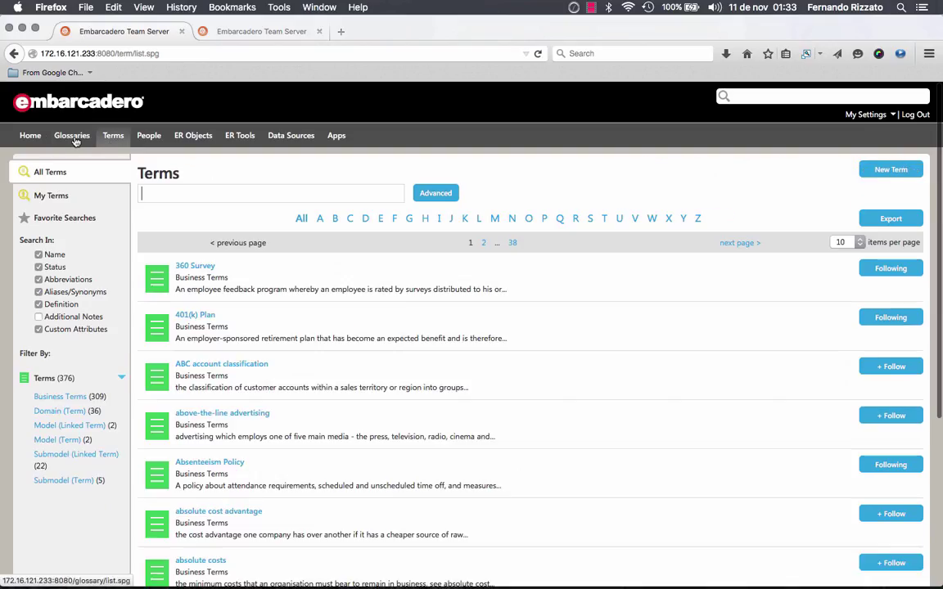
pyautogui.click(73, 138)
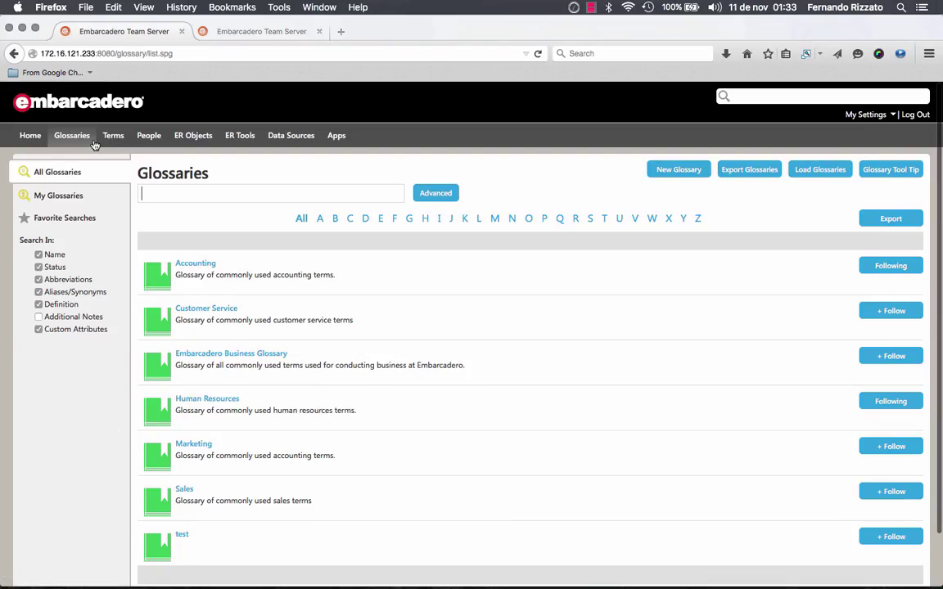
pyautogui.click(113, 136)
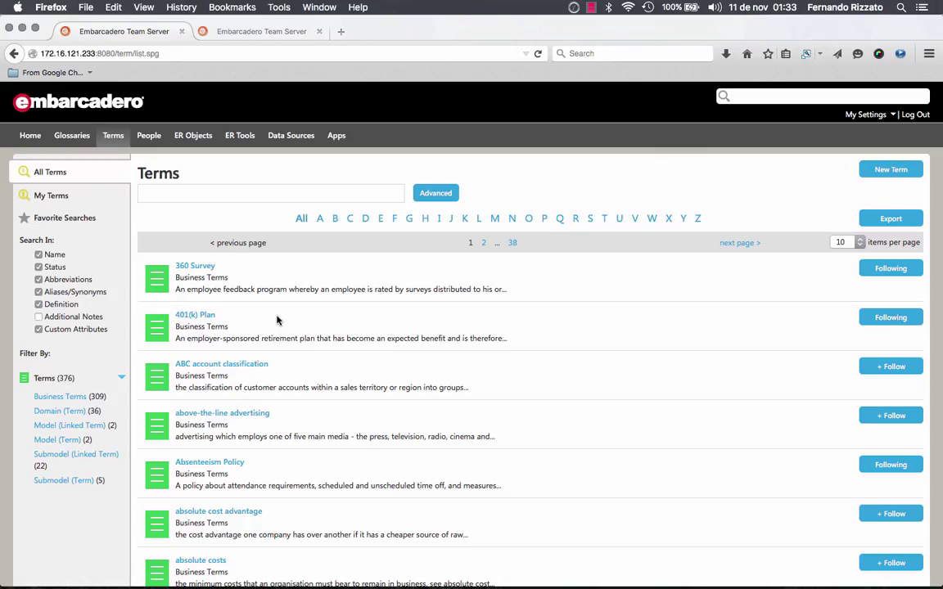
# Open the 401(k) Plan term and review its description and related ER objects
pyautogui.click(200, 317)
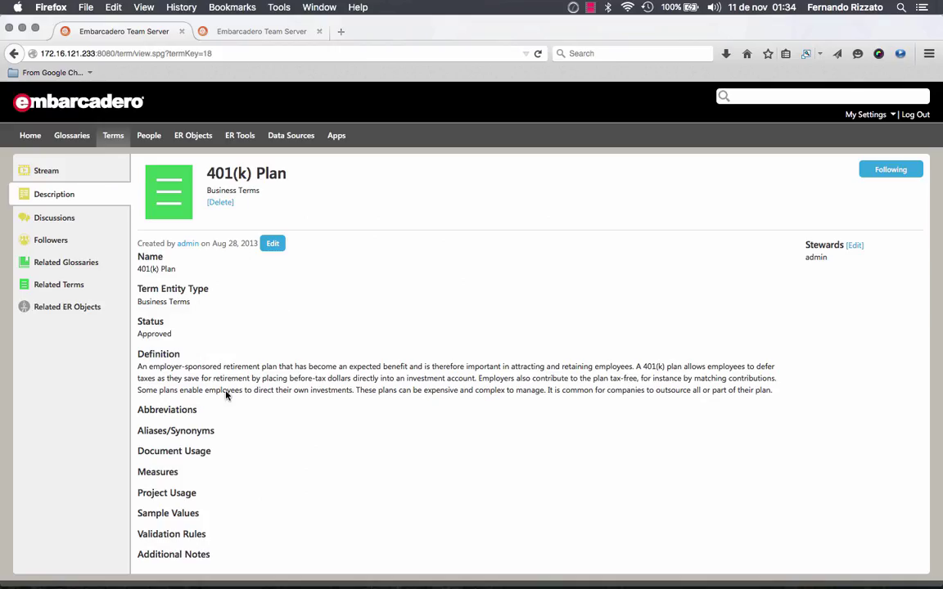
pyautogui.scroll(-1, 227, 394)
pyautogui.scroll(1, 227, 394)
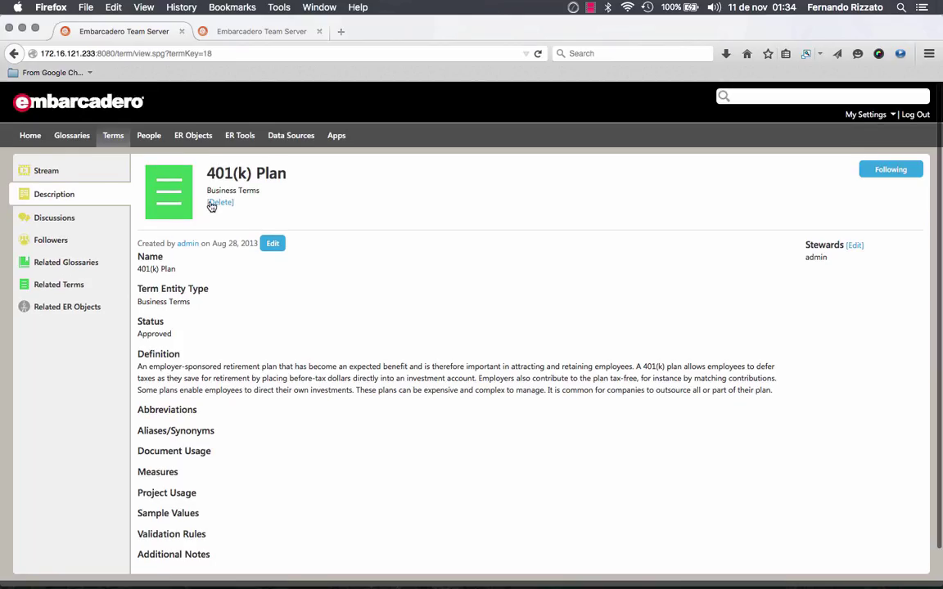
pyautogui.click(31, 306)
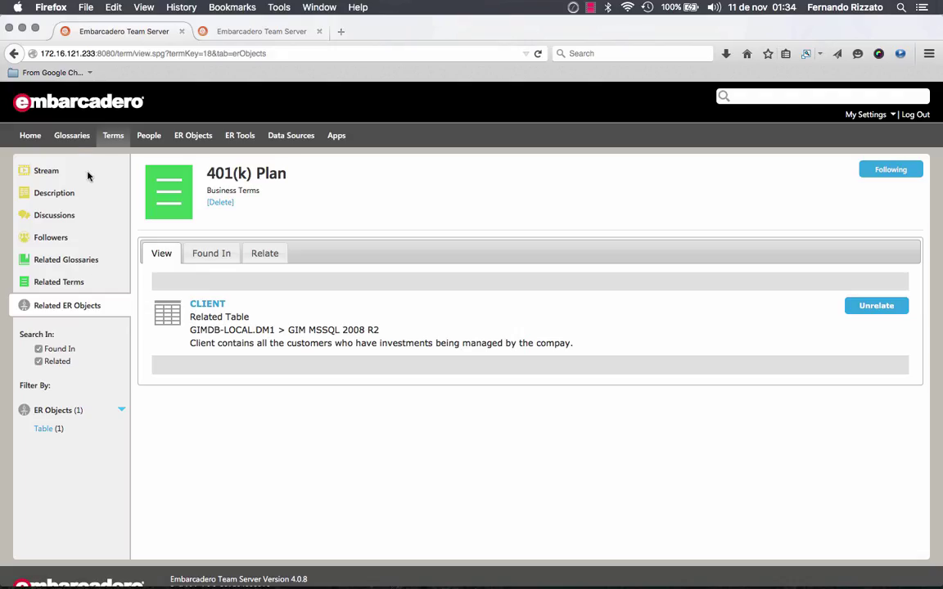
# Revisit the glossaries and terms lists and reopen the 401(k) Plan term's description
pyautogui.click(71, 135)
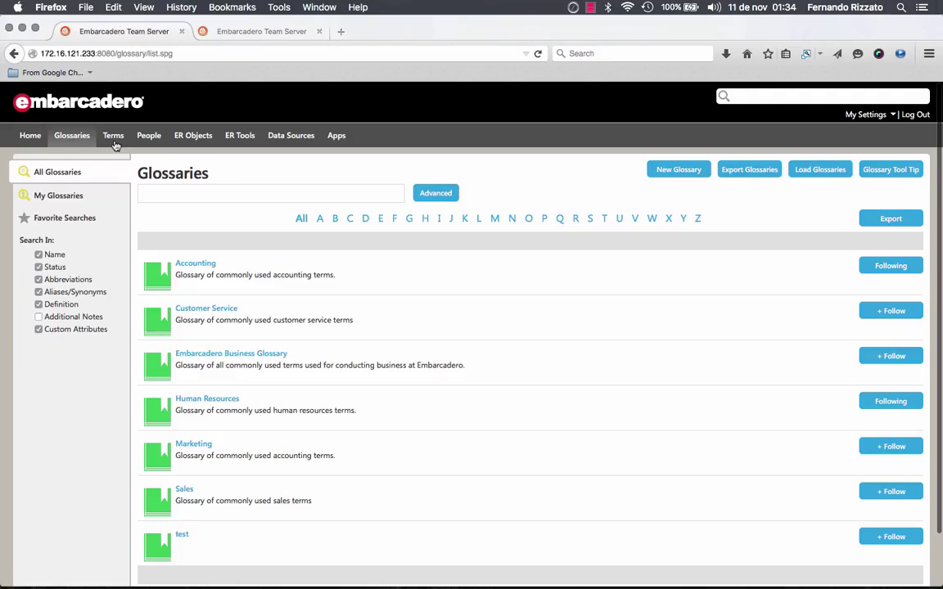
pyautogui.click(114, 138)
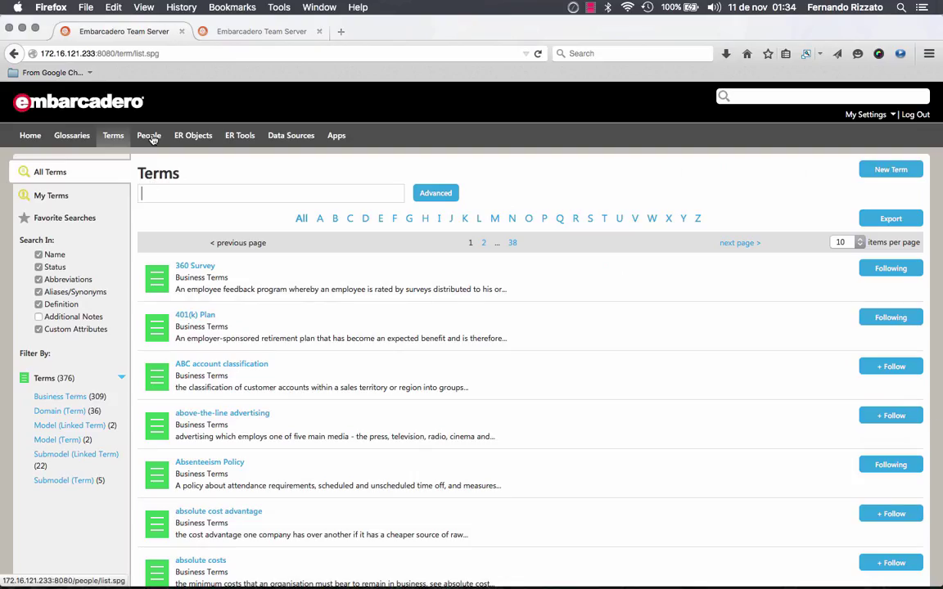
pyautogui.click(194, 315)
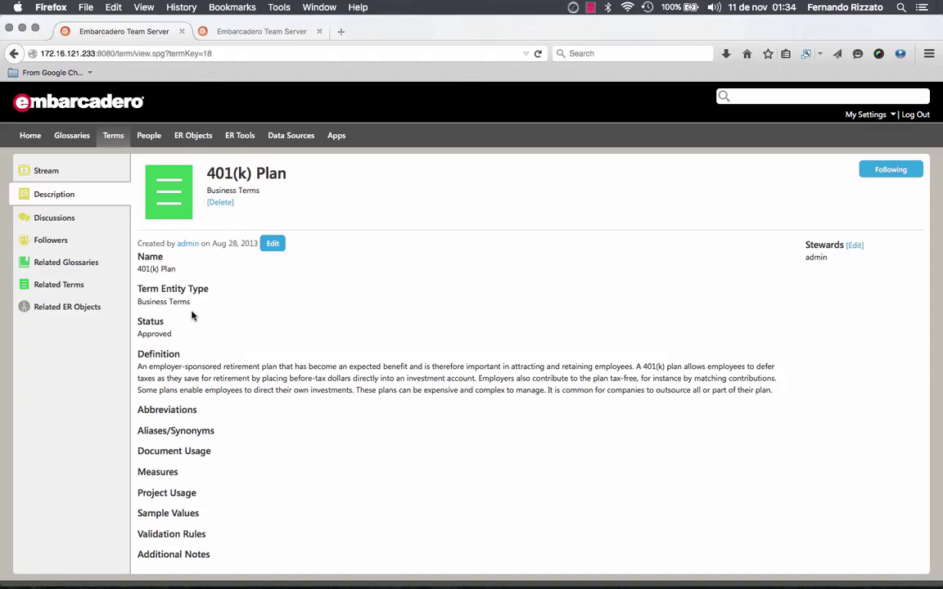
# Look over the People list and the object type filters available for ER Objects
pyautogui.click(144, 137)
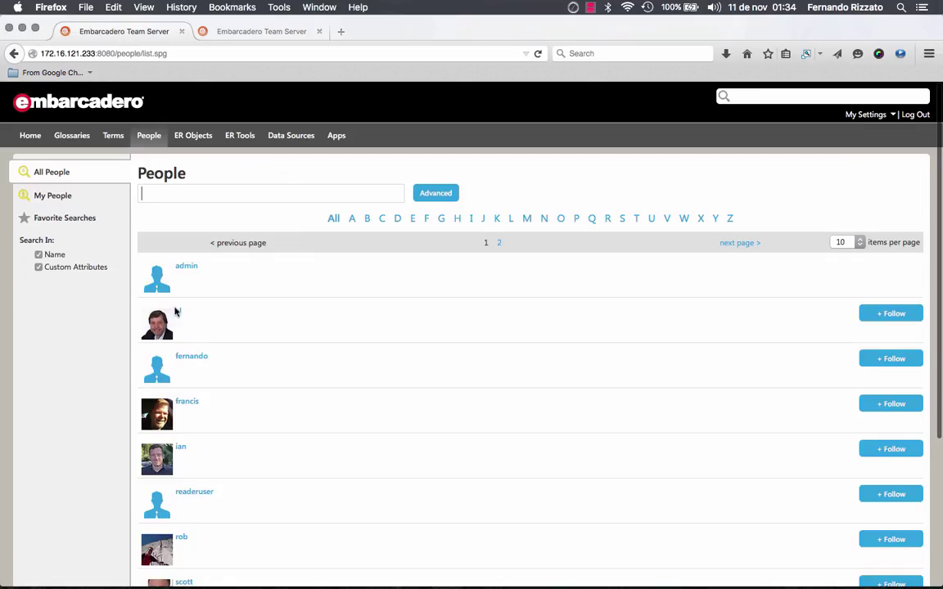
pyautogui.click(191, 136)
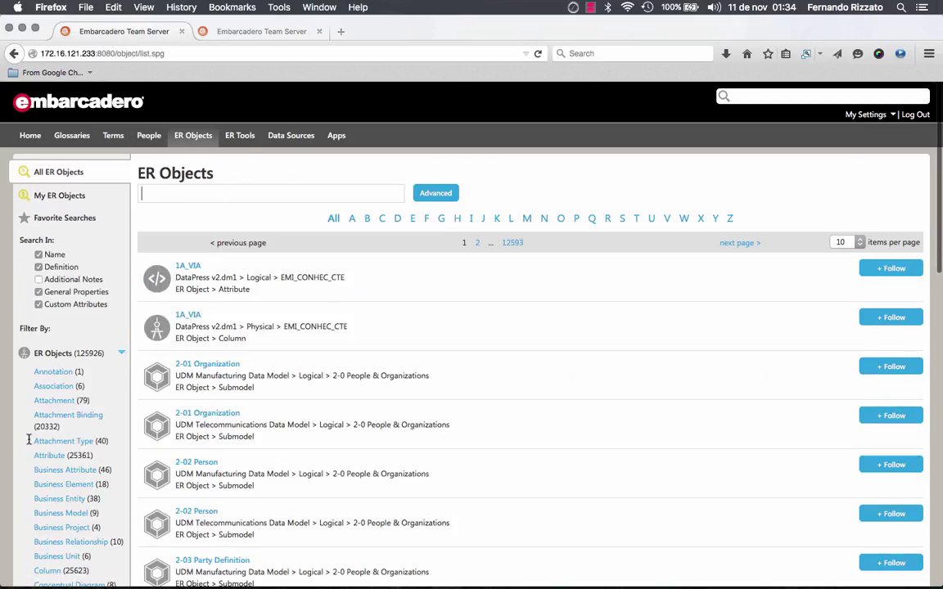
pyautogui.scroll(-5, 66, 514)
pyautogui.scroll(5, 66, 514)
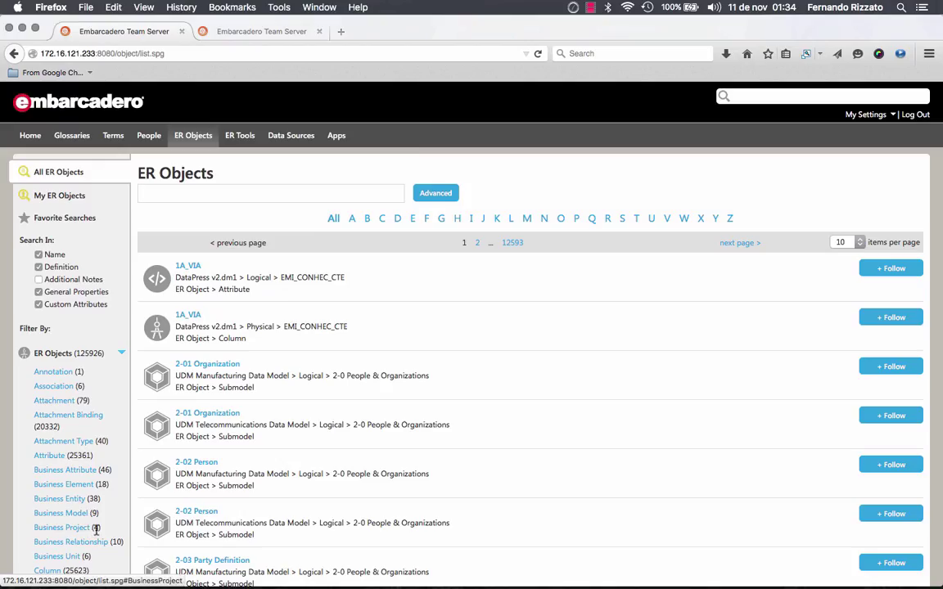
# Open the Client submodel diagram of GIMDB.DM1's logical model from the Model Explorer and examine its entities and relationships
pyautogui.click(245, 140)
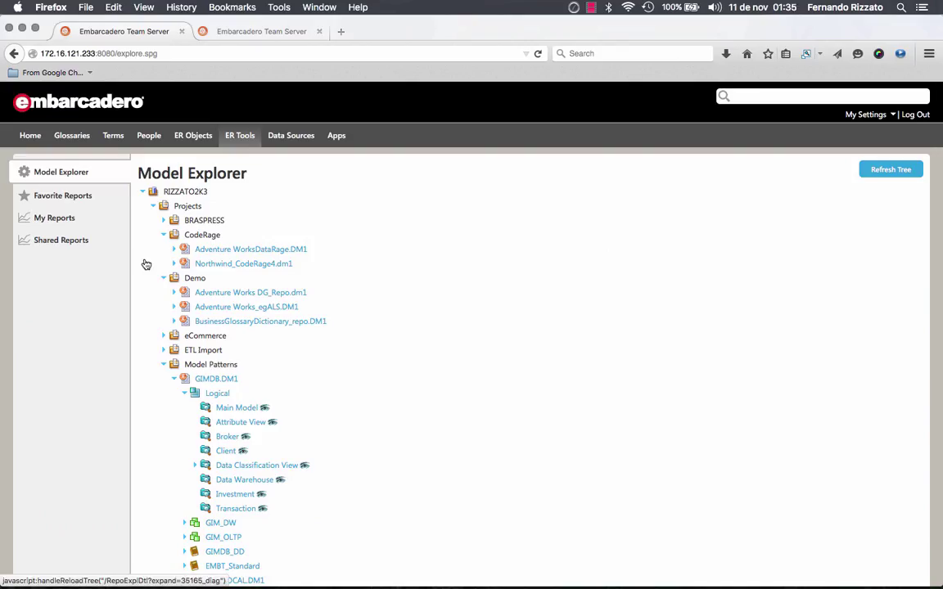
pyautogui.click(244, 451)
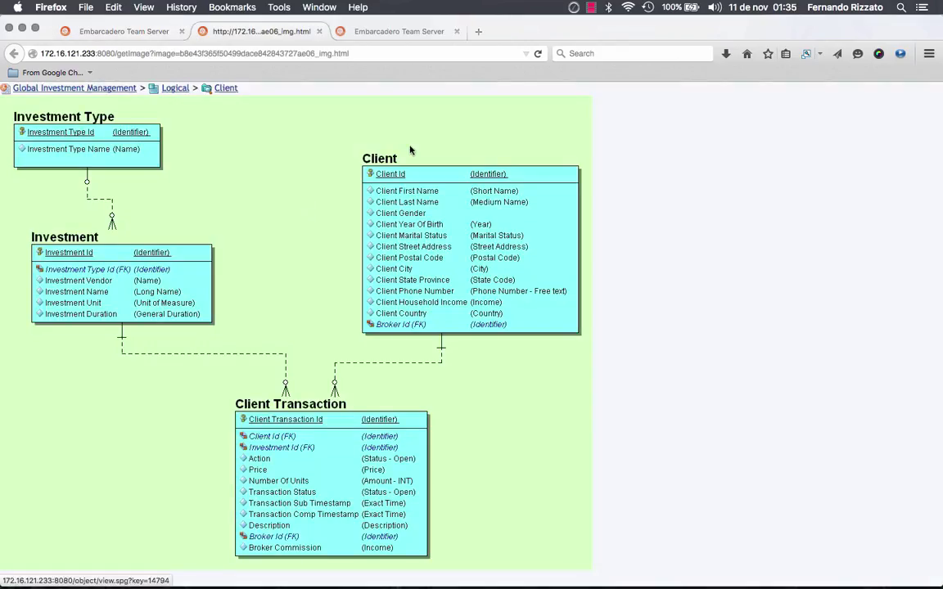
pyautogui.moveTo(254, 354)
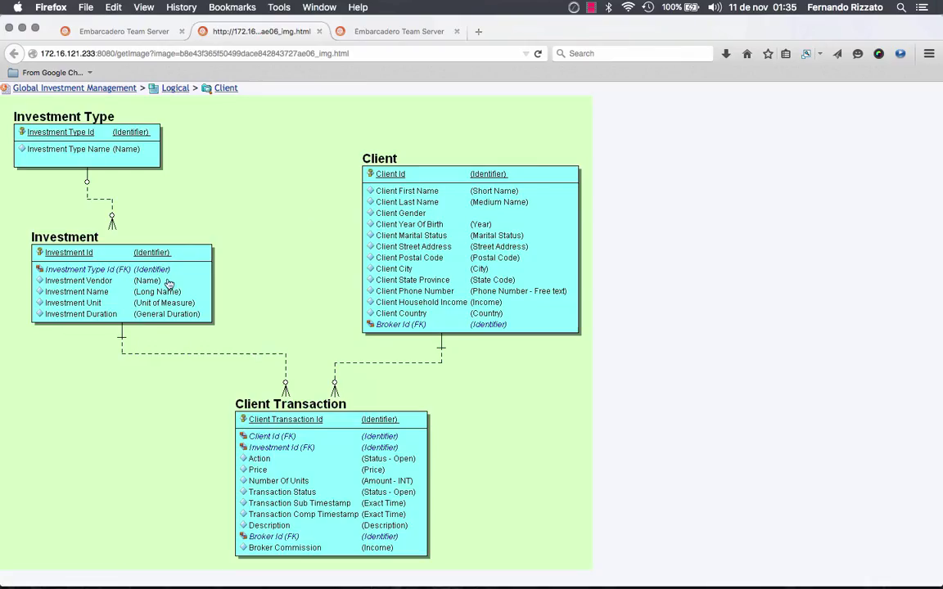
# Open the Investment entity from the Client diagram and review its attributes and definition
pyautogui.click(153, 257)
pyautogui.scroll(-1, 268, 382)
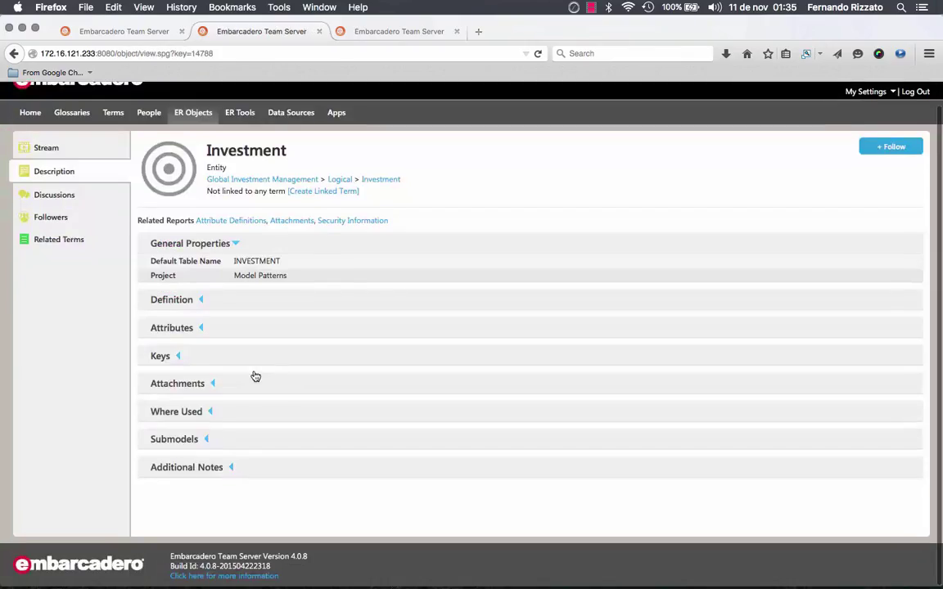
pyautogui.click(197, 329)
pyautogui.click(184, 302)
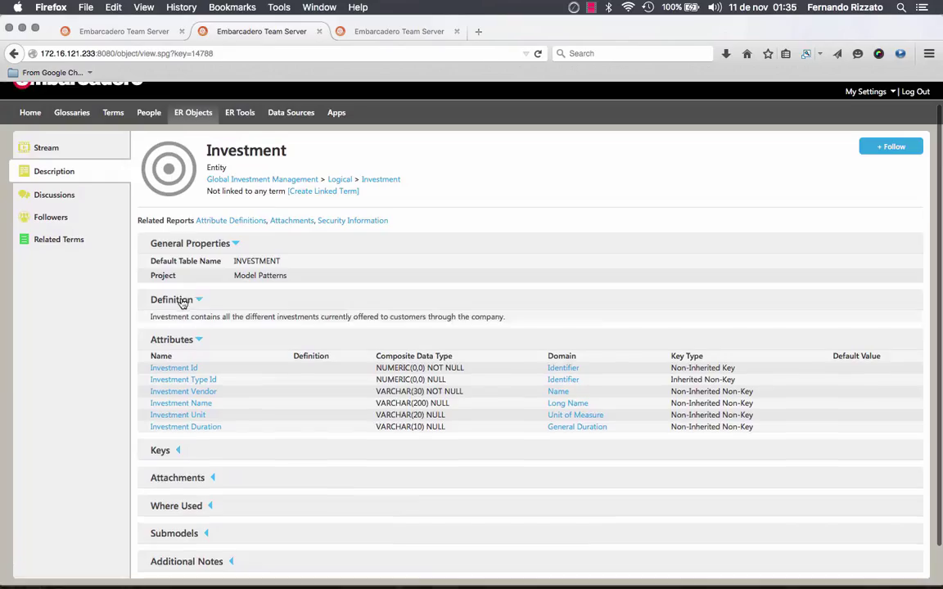
pyautogui.scroll(-1, 196, 347)
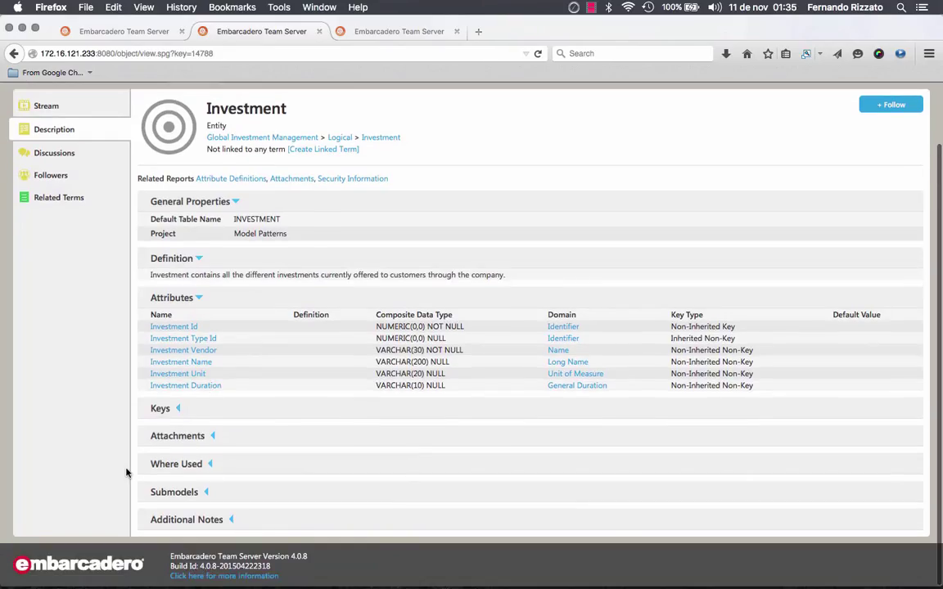
pyautogui.scroll(2, 237, 287)
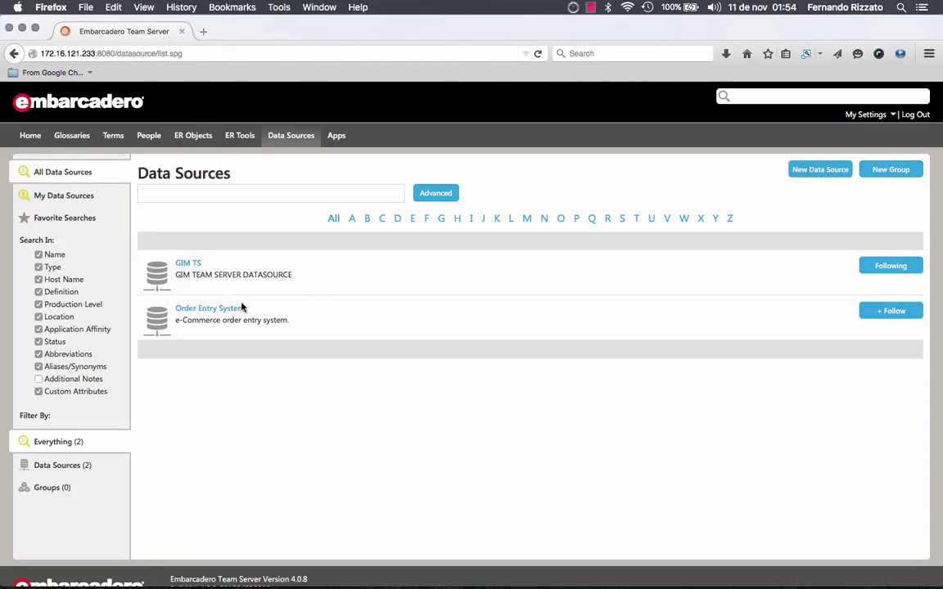
# Open the GIM TS data source, review its details and connection properties, and check its related ER models
pyautogui.click(190, 266)
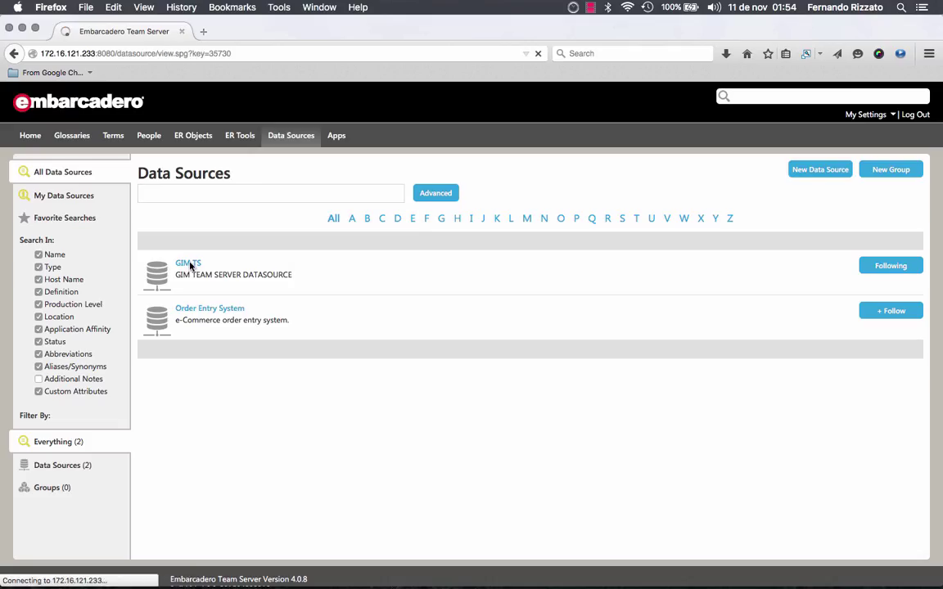
pyautogui.scroll(-5, 243, 412)
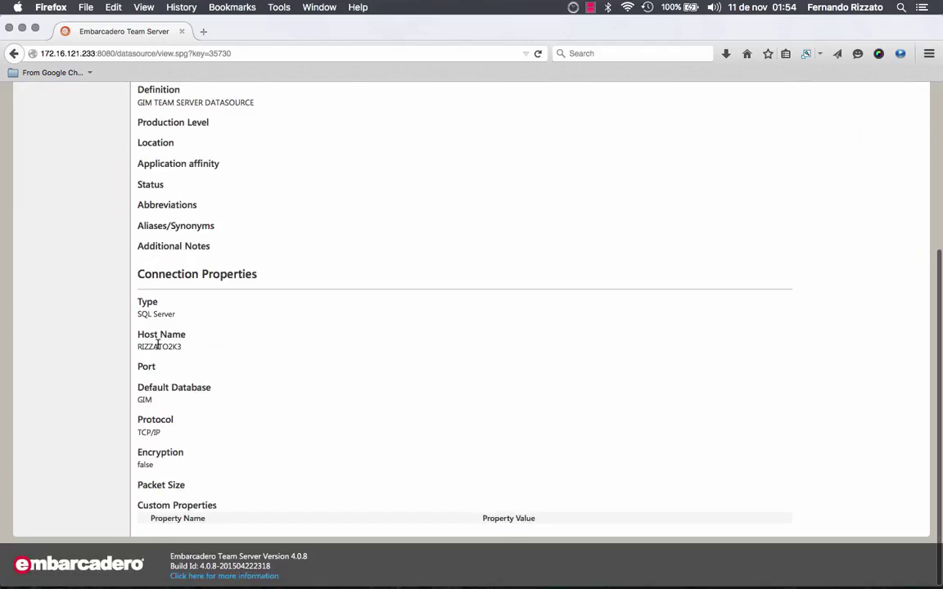
pyautogui.scroll(5, 159, 344)
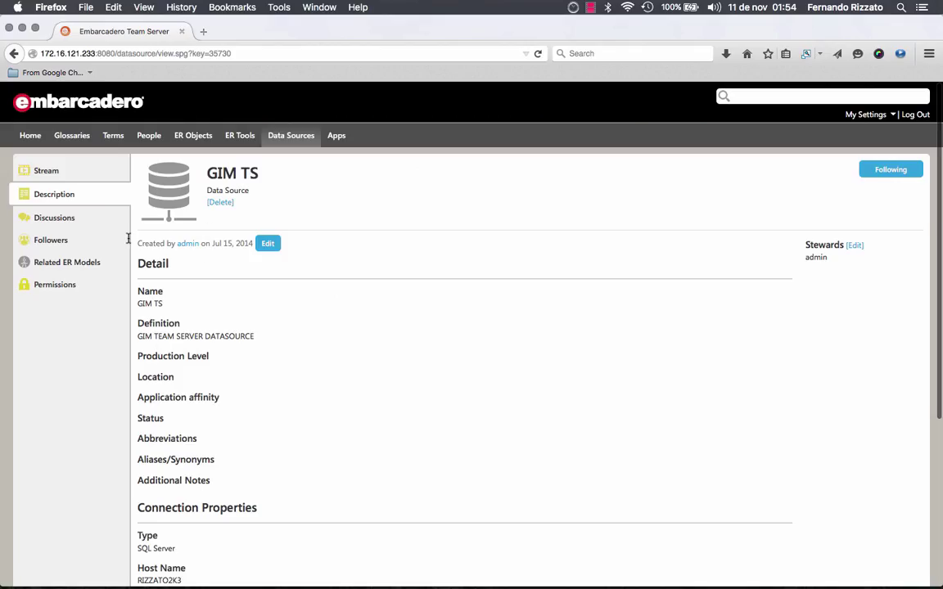
pyautogui.click(80, 265)
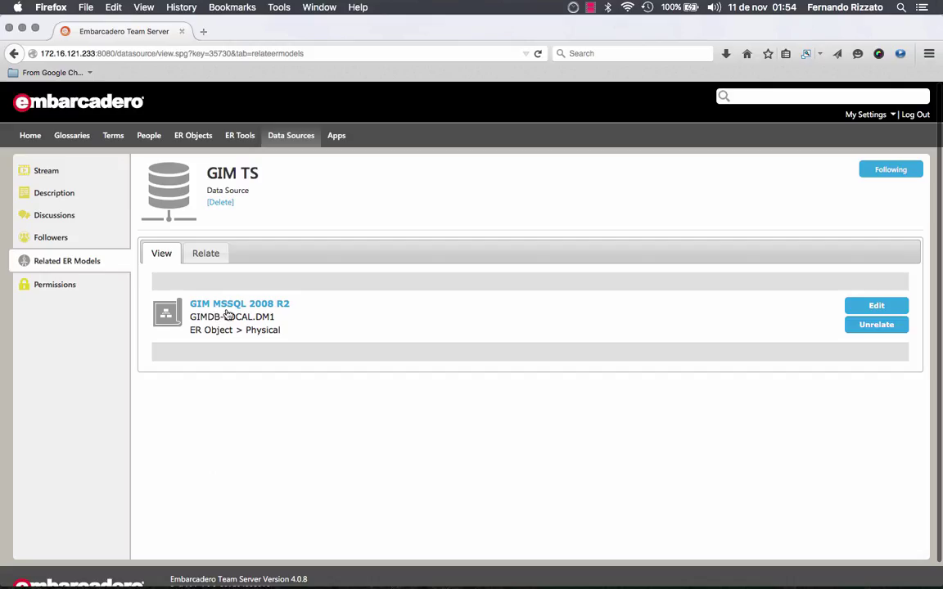
pyautogui.click(270, 136)
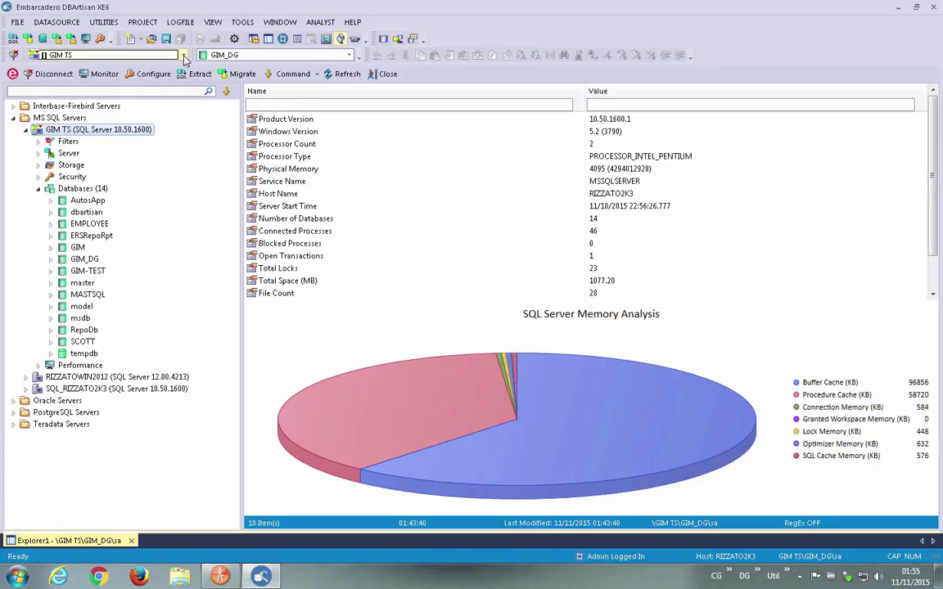
# Write SELECT * FROM GIM.DBO.CLIENT in a new DBArtisan SQL script and show the Team Server hints for the table and the asterisk
pyautogui.click(131, 39)
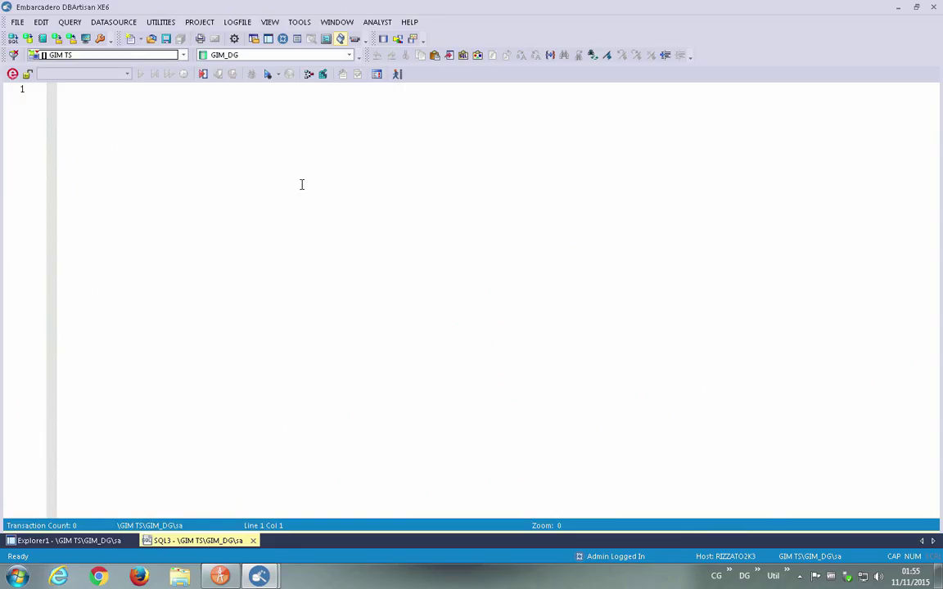
pyautogui.press('capslock')
pyautogui.write('SELECT * FROM GIM.DBO.CLIENT')
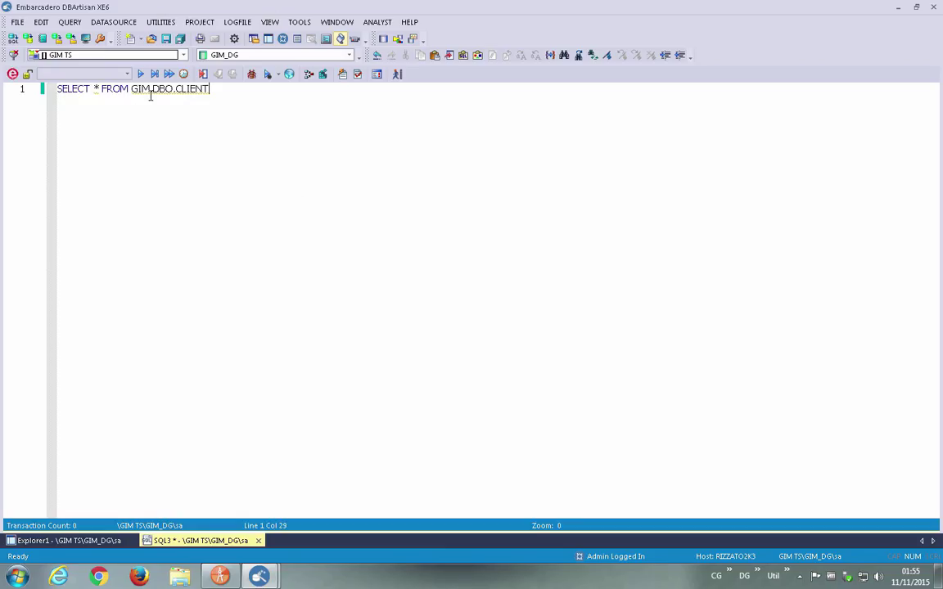
pyautogui.moveTo(167, 88)
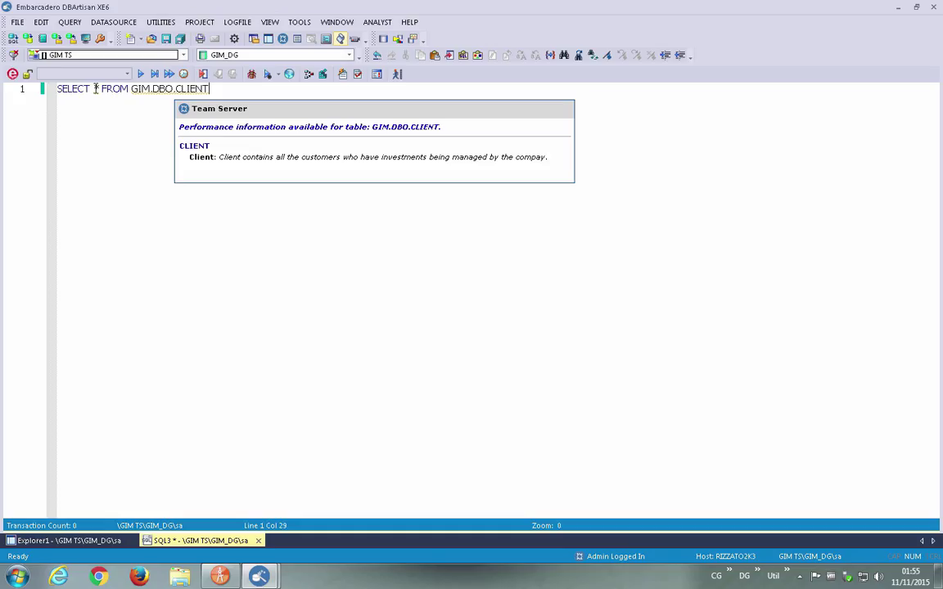
pyautogui.moveTo(95, 88)
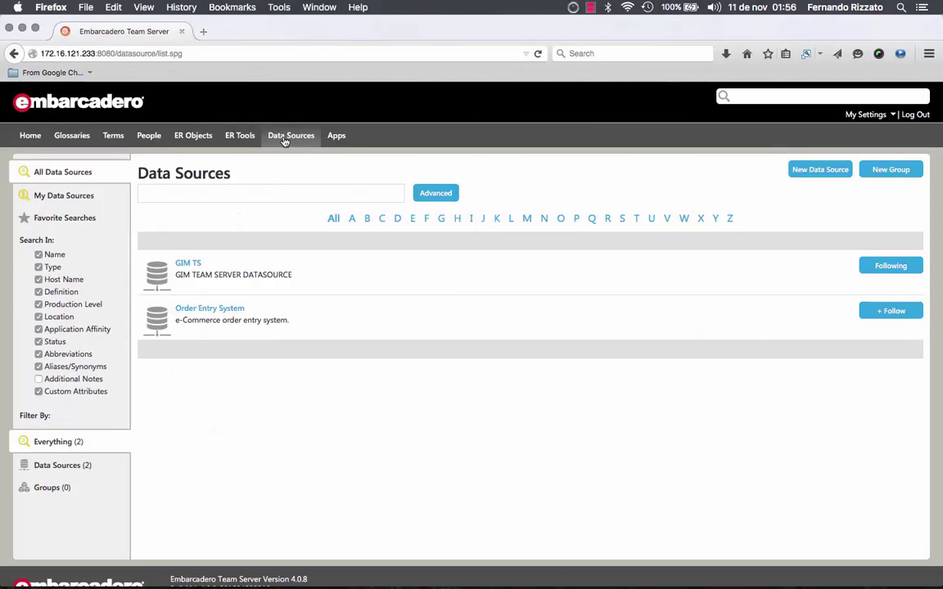
# Switch back to Team Server, revisit the list of data sources and open the home page
pyautogui.click(287, 138)
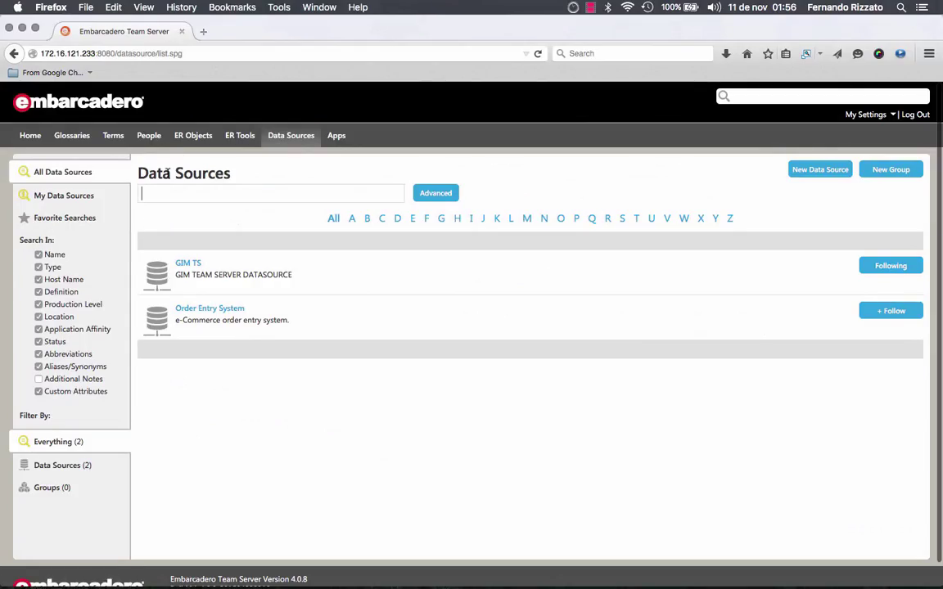
pyautogui.click(29, 137)
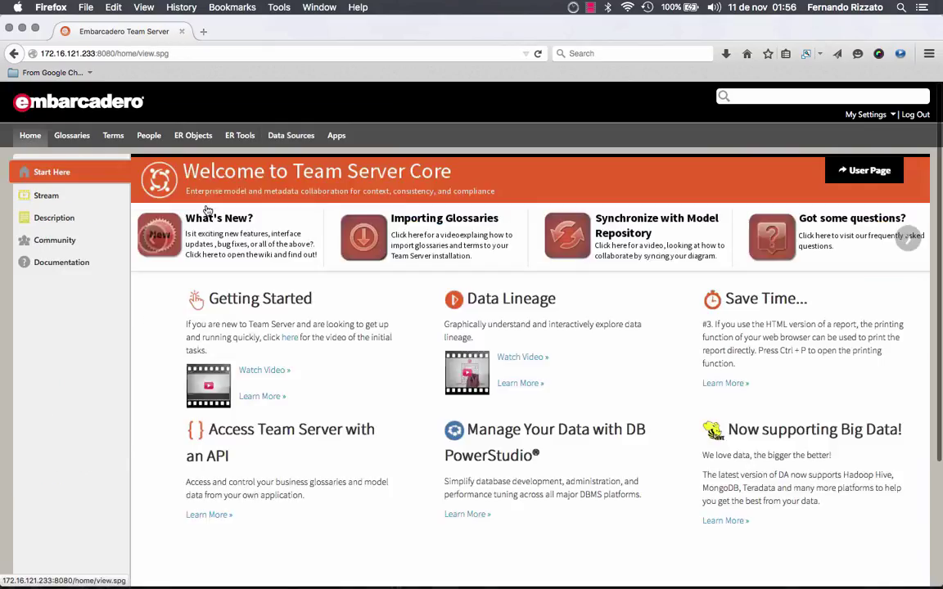